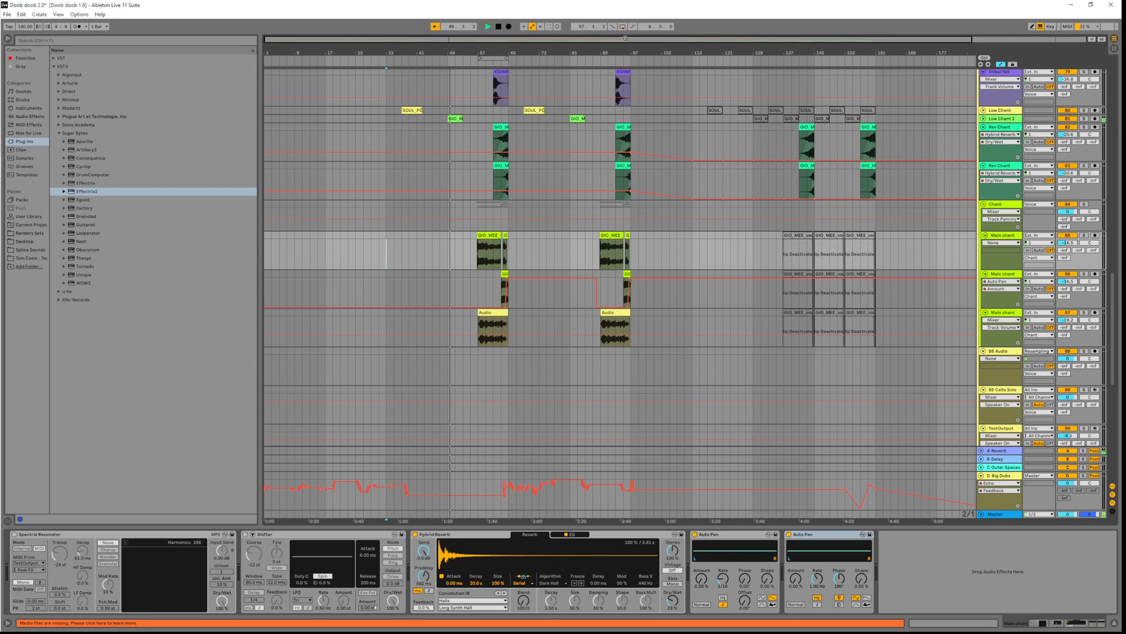
# Play from bar 57, briefly solo the Main chant track, then jump playback to bar 129
pyautogui.click(482, 258)
pyautogui.press('space')
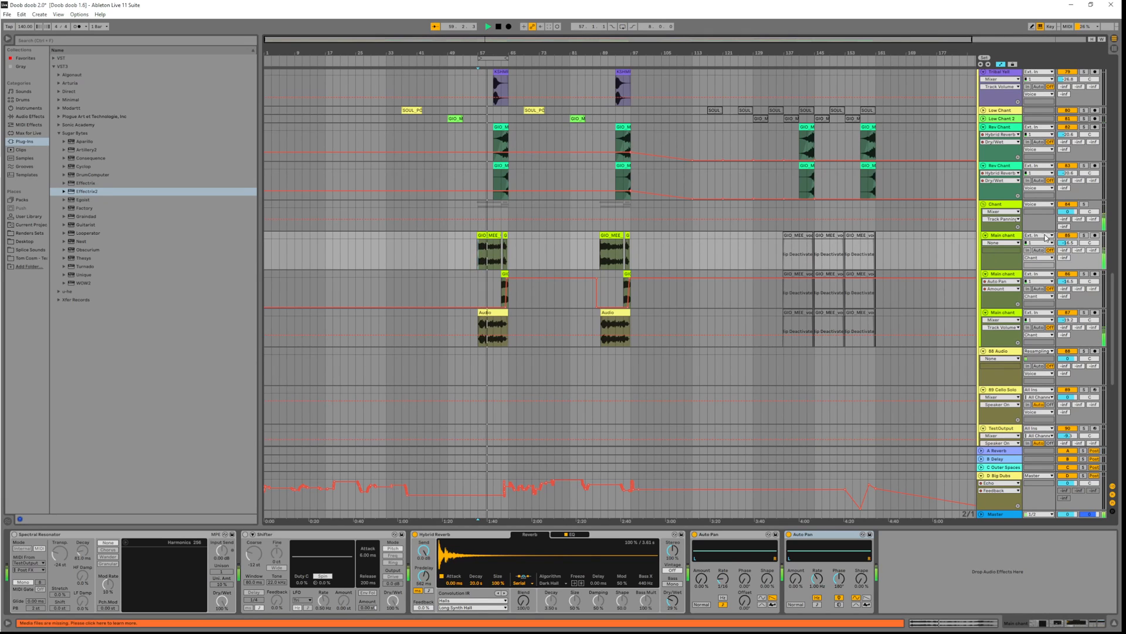
pyautogui.click(1084, 235)
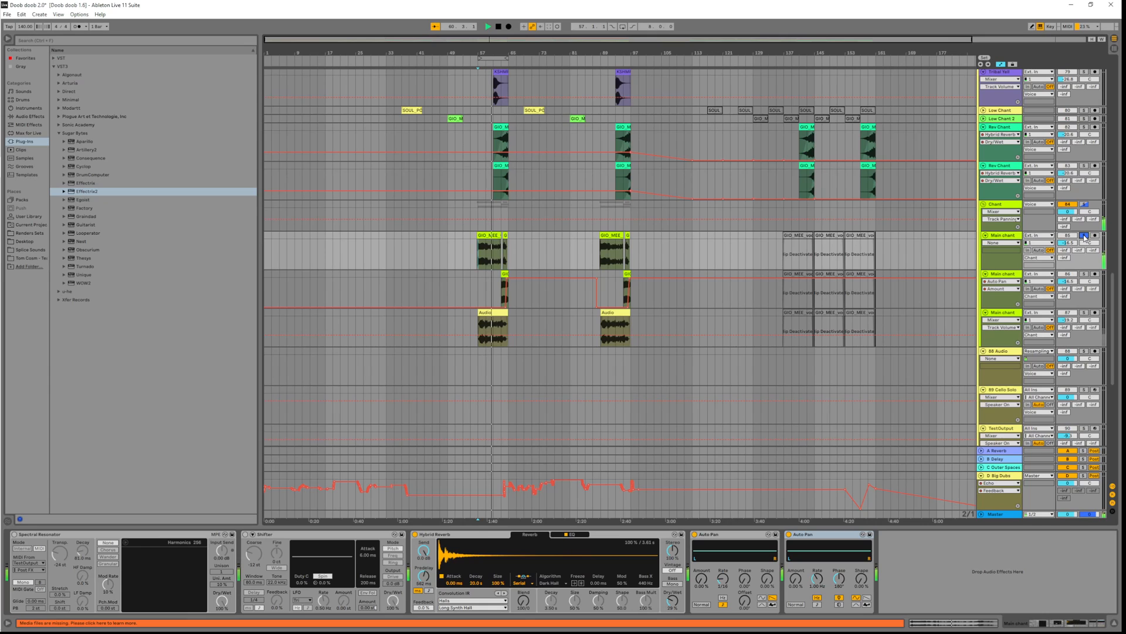
pyautogui.click(1084, 235)
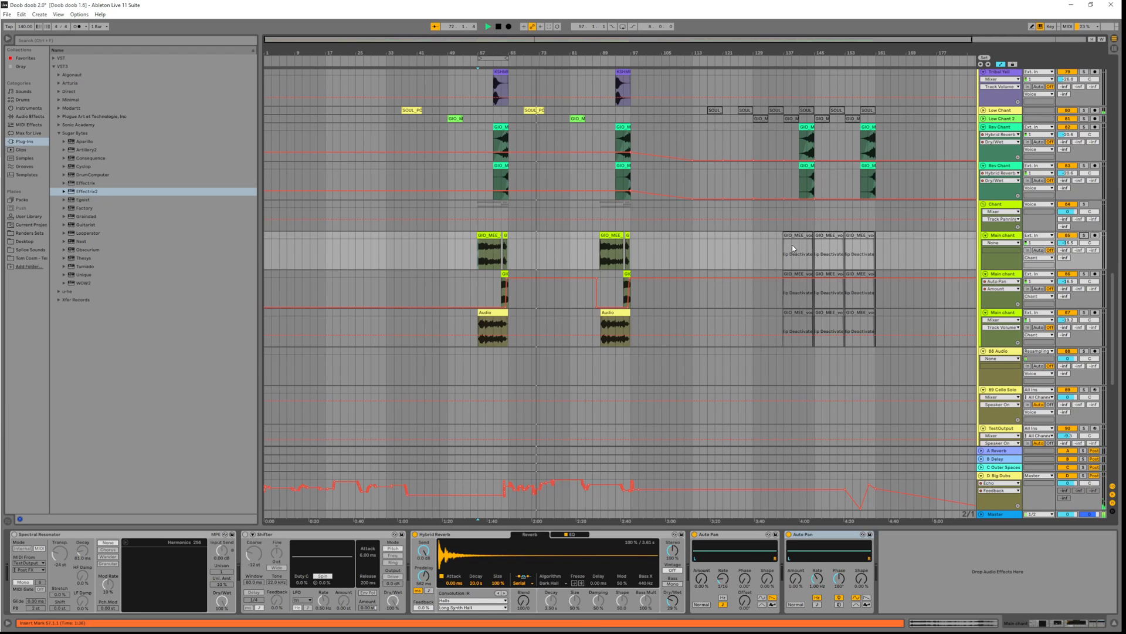
pyautogui.click(754, 251)
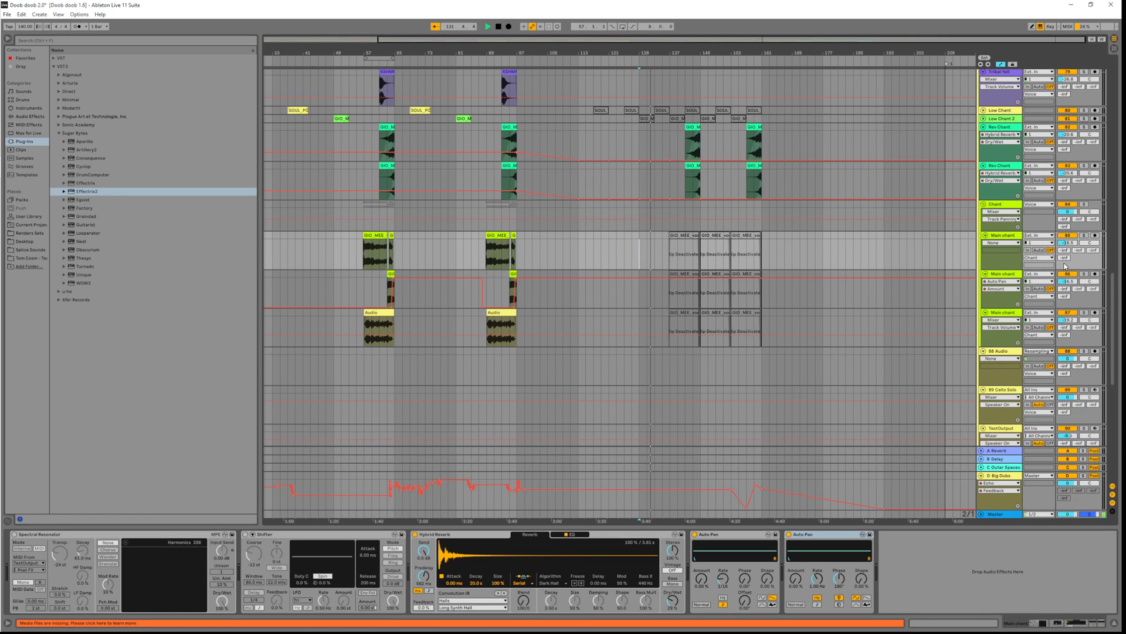
# Fold the Percussion group, solo the Bases track and stop playback
pyautogui.moveTo(1113, 308); pyautogui.dragTo(1083, 32)
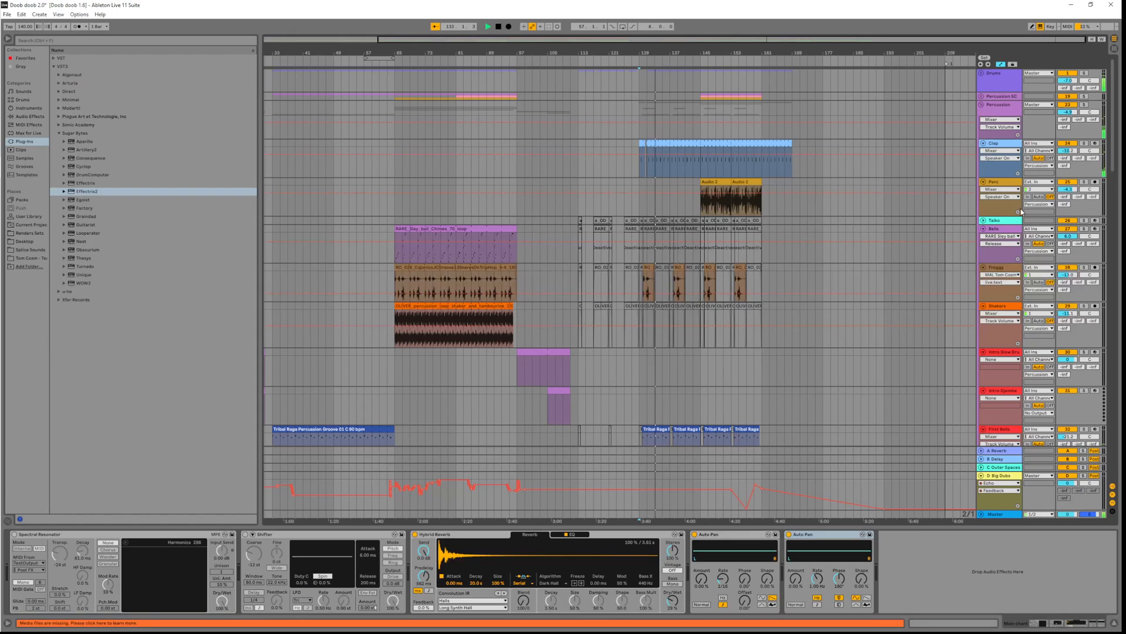
pyautogui.click(981, 105)
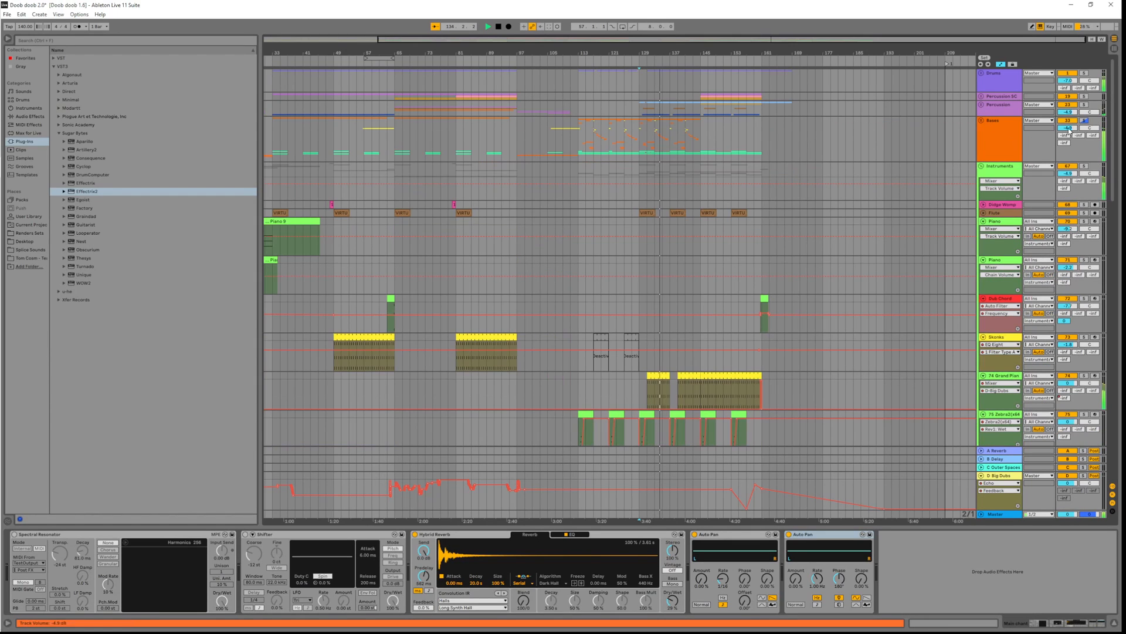
pyautogui.click(1084, 121)
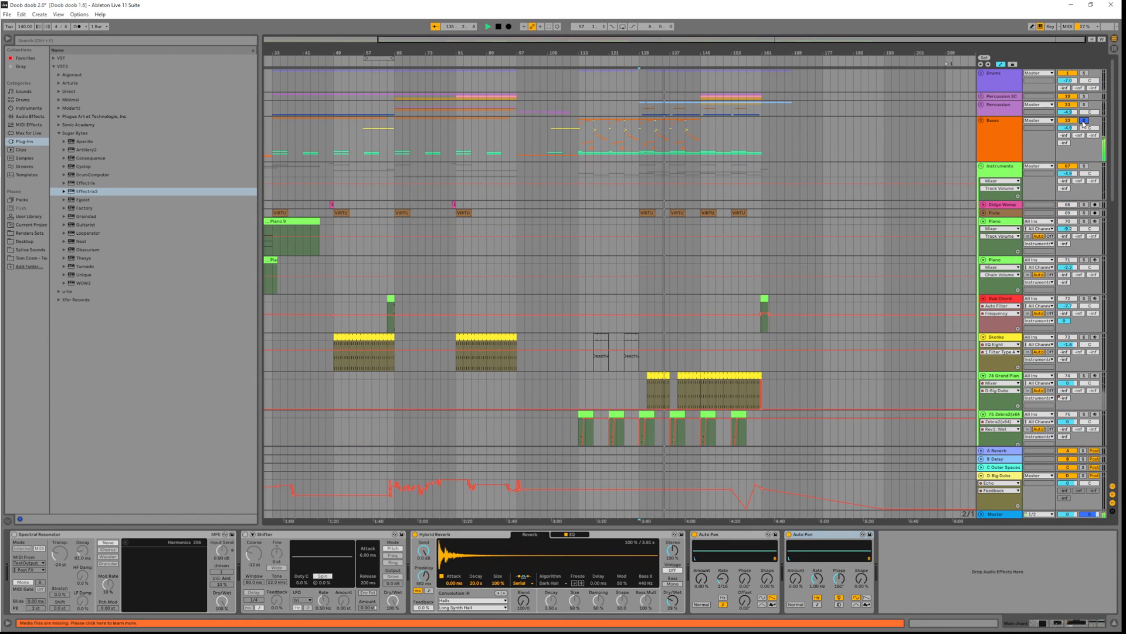
pyautogui.press('space')
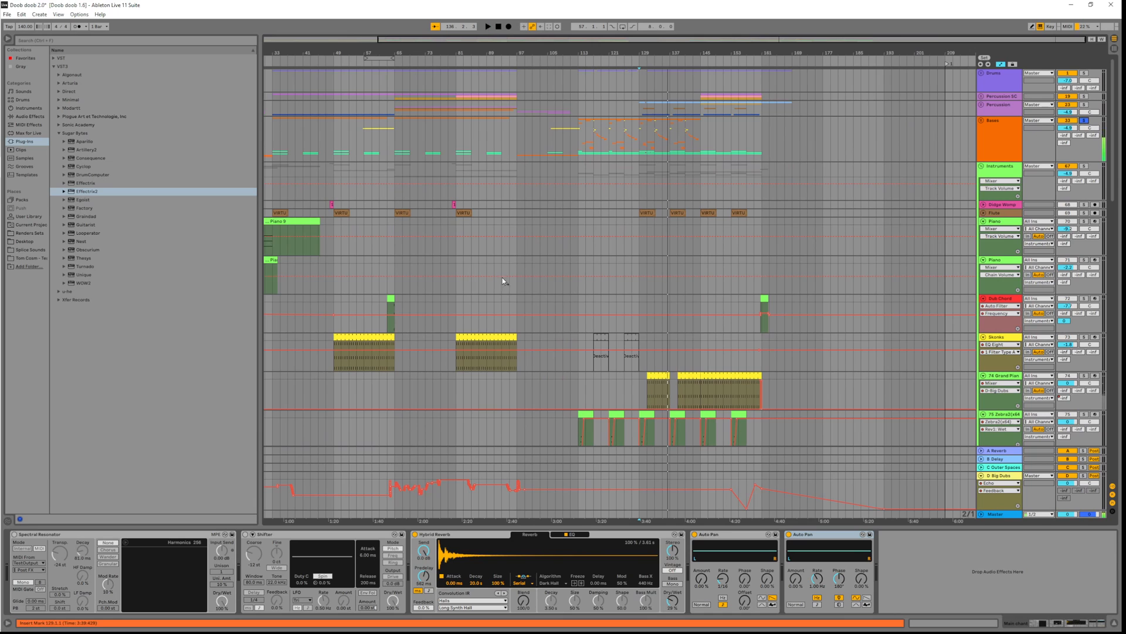
# Scroll down and zoom in on the Main chant clips around bar 57
pyautogui.scroll(-3, 499, 276)
pyautogui.scroll(-9, 495, 274)
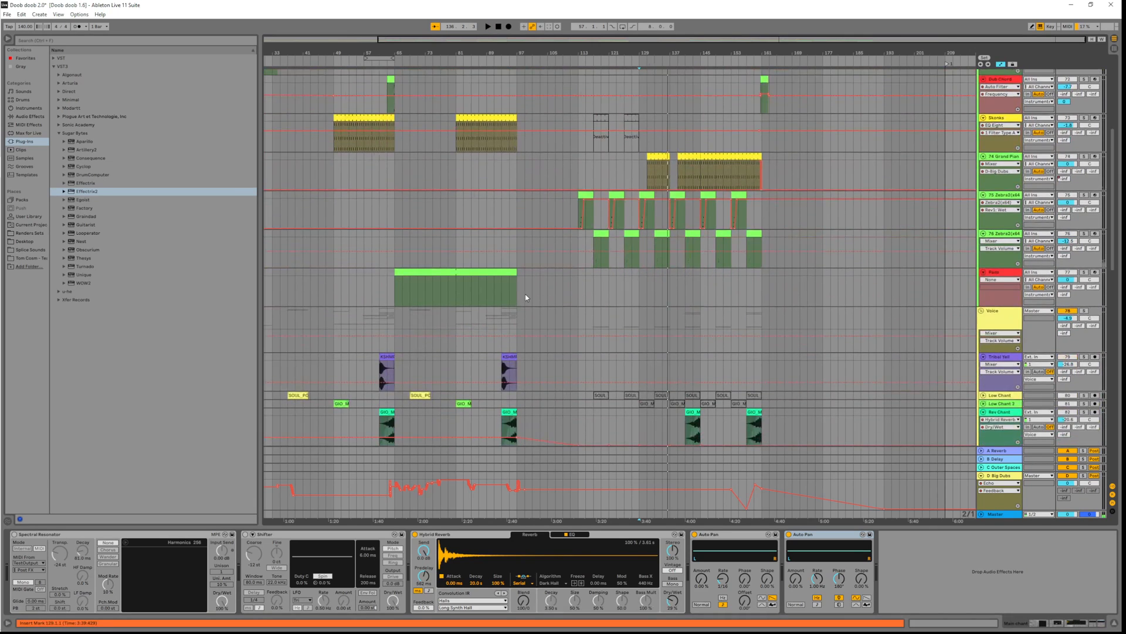
pyautogui.scroll(-2, 475, 339)
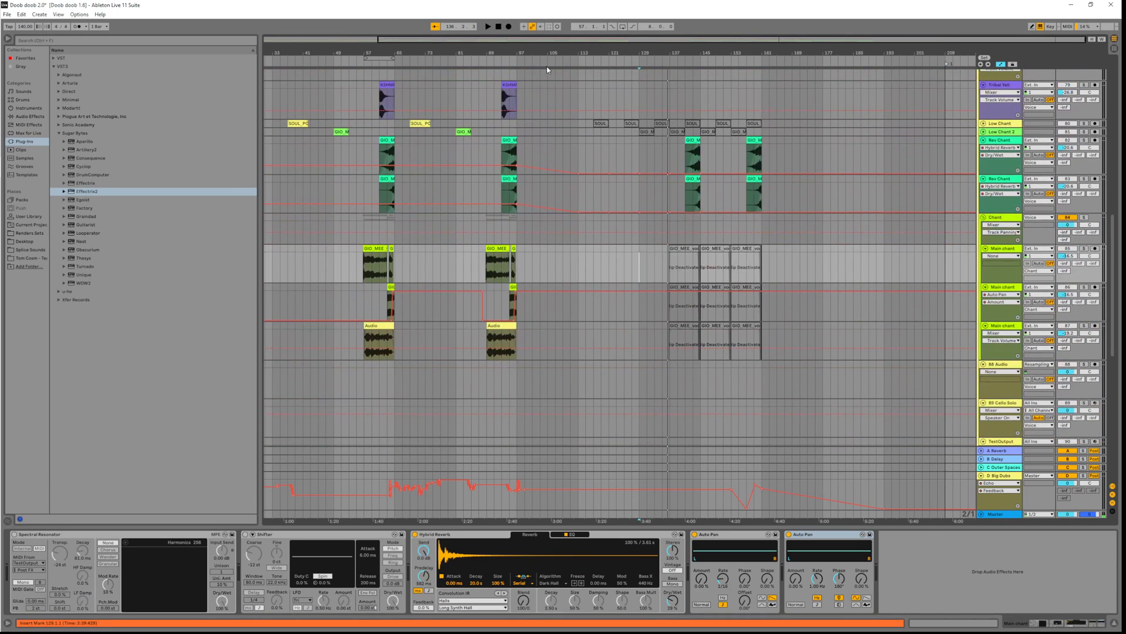
pyautogui.moveTo(413, 40); pyautogui.dragTo(410, 63)
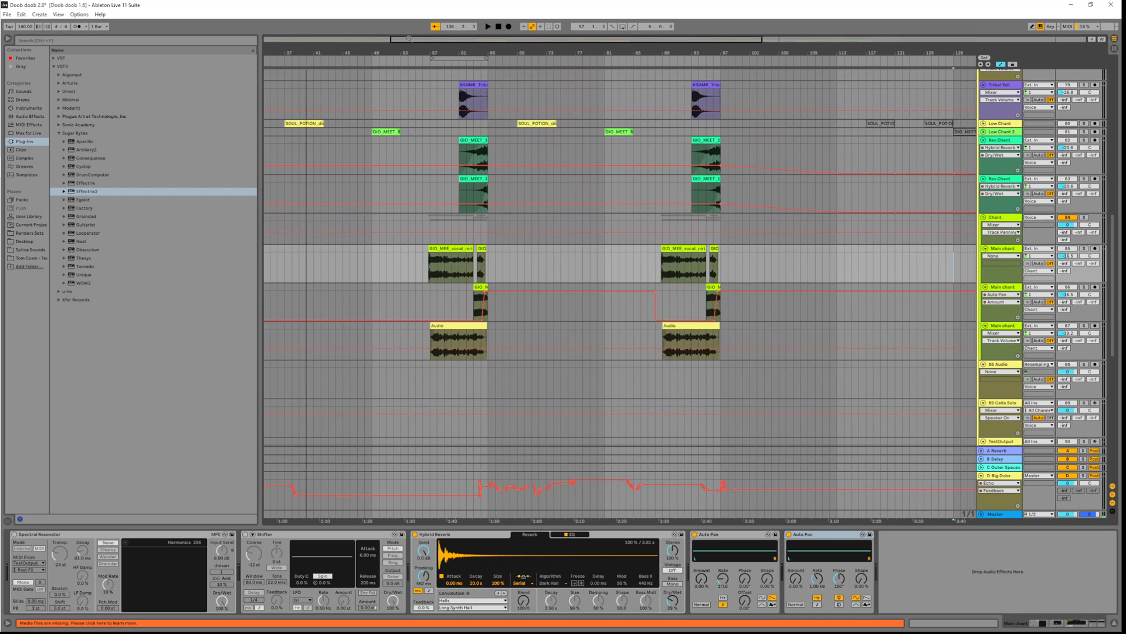
# Turn on arrangement looping and start playback from bar 57
pyautogui.click(623, 27)
pyautogui.click(430, 278)
pyautogui.press('space')
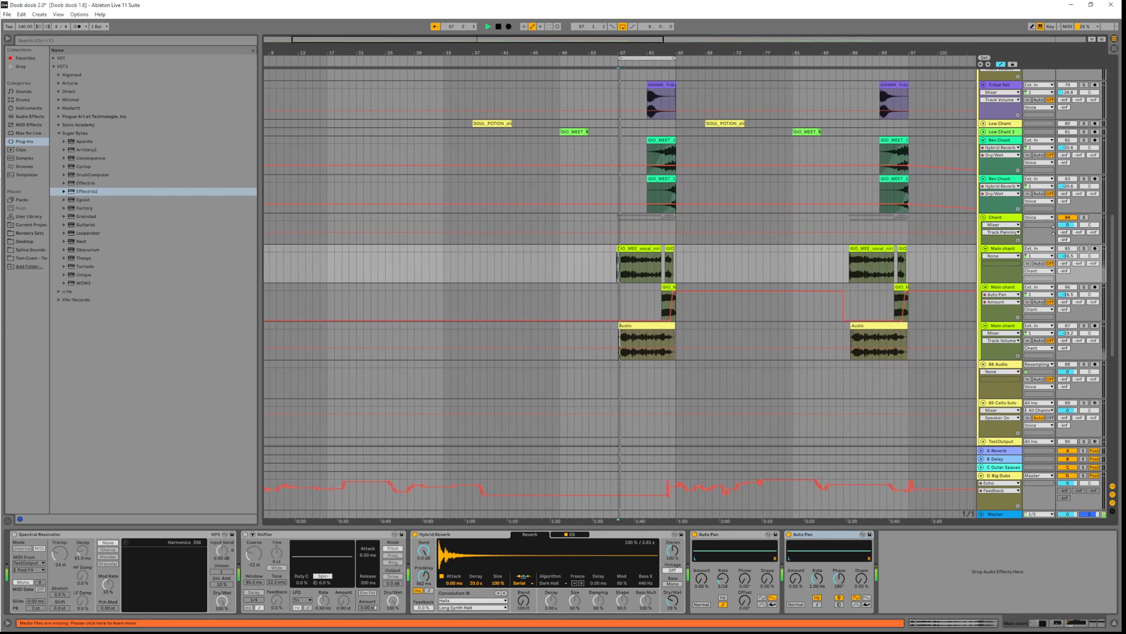
# Solo the Chant group and the first Main chant track
pyautogui.click(1084, 218)
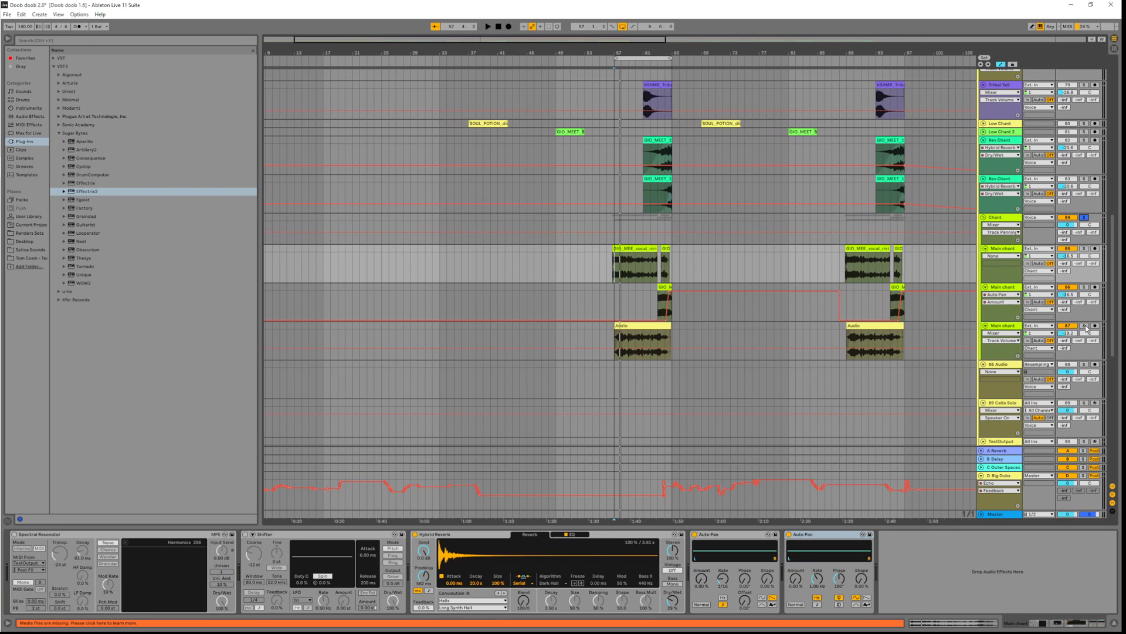
pyautogui.click(1084, 327)
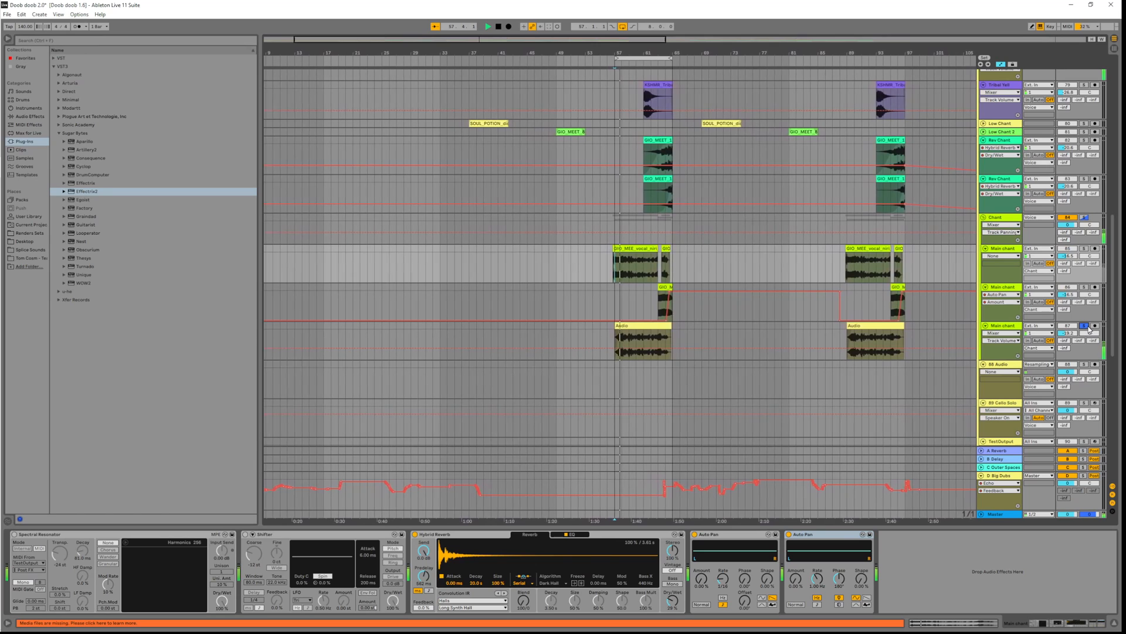
pyautogui.click(1085, 326)
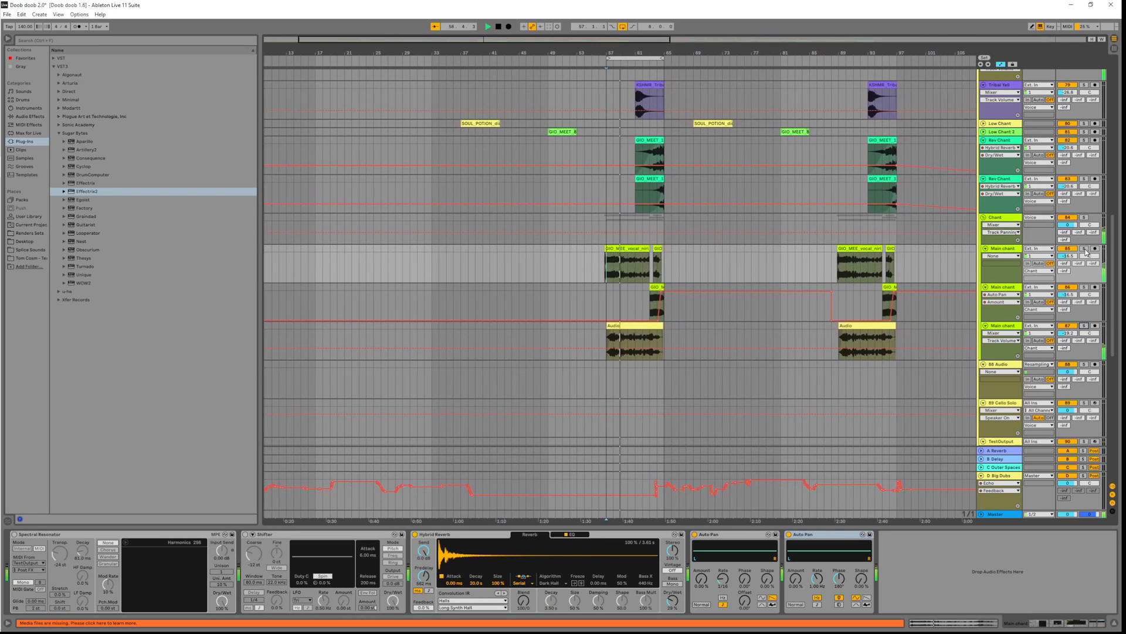
pyautogui.click(1085, 249)
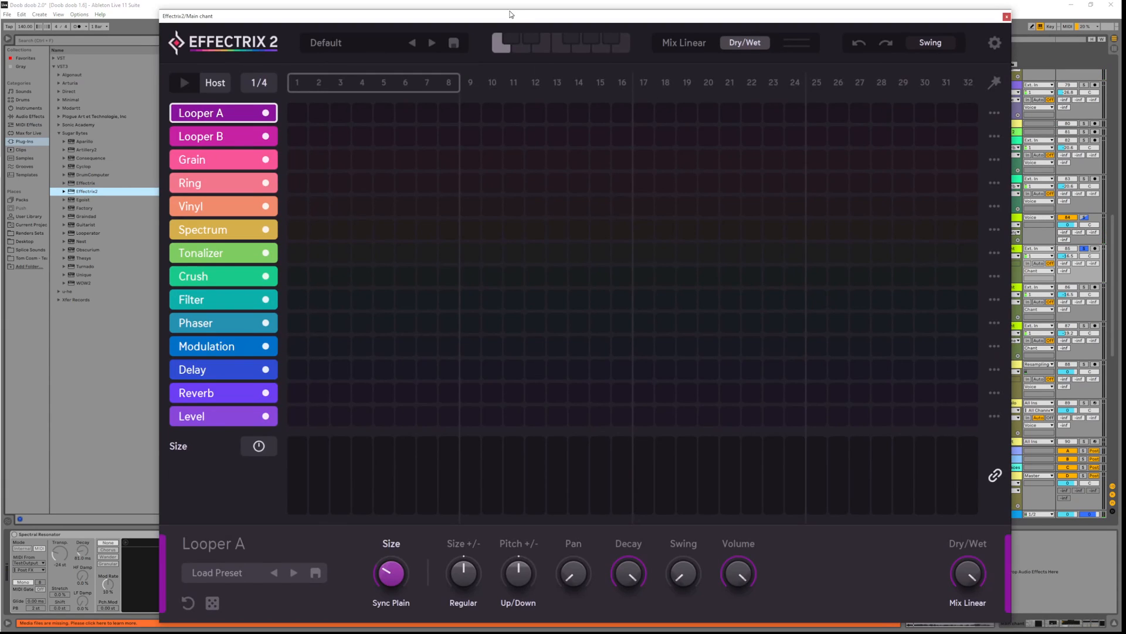
# Reposition the Effectrix 2 window and extend the sequence loop to 29 steps
pyautogui.moveTo(509, 14)
pyautogui.mouseDown()
pyautogui.moveTo(495, 124)
pyautogui.moveTo(524, 7)
pyautogui.mouseUp()
pyautogui.press('space')
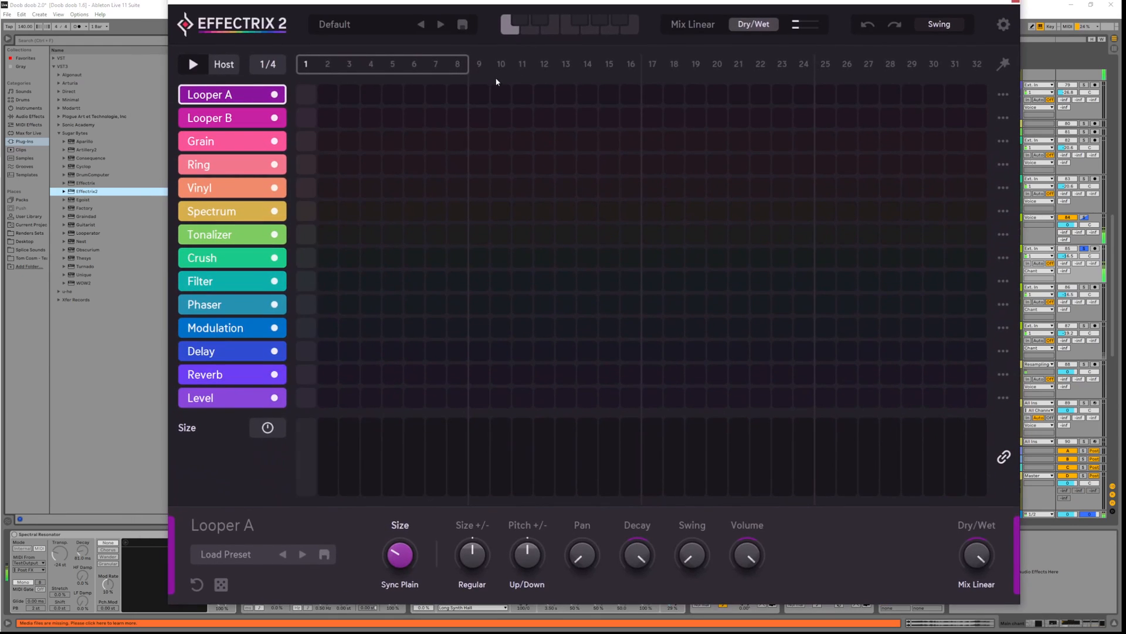
pyautogui.moveTo(468, 64)
pyautogui.mouseDown()
pyautogui.moveTo(894, 39)
pyautogui.moveTo(468, 62)
pyautogui.mouseUp()
pyautogui.press('space')
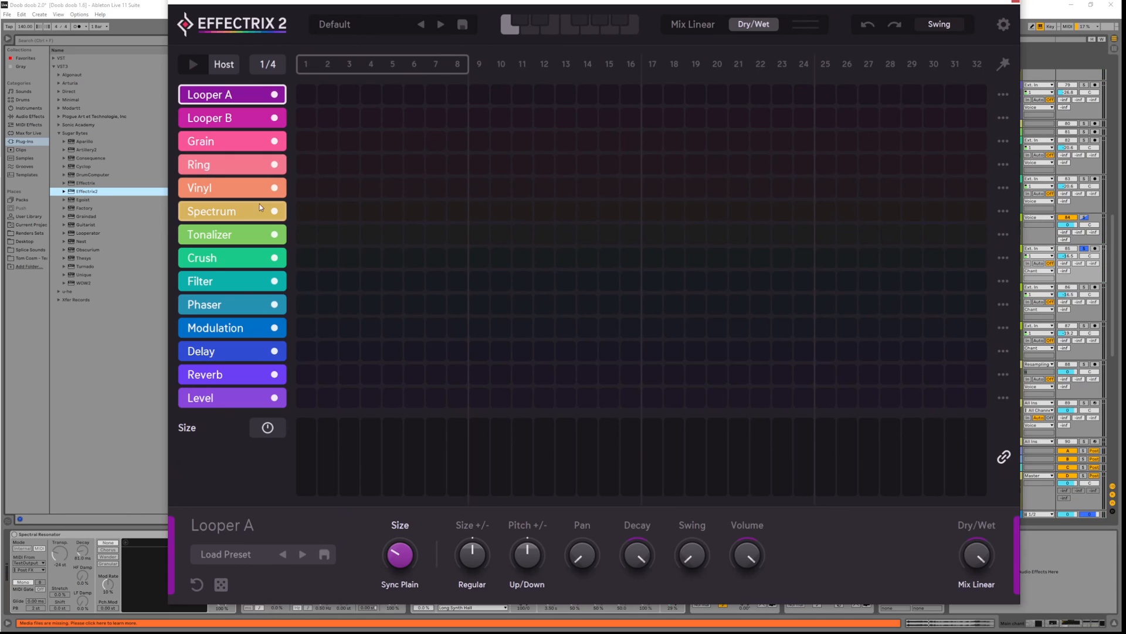
# Inspect Grain, Spectrum and Tonalizer settings, then place a Grain block across steps 1–8
pyautogui.click(264, 145)
pyautogui.click(222, 218)
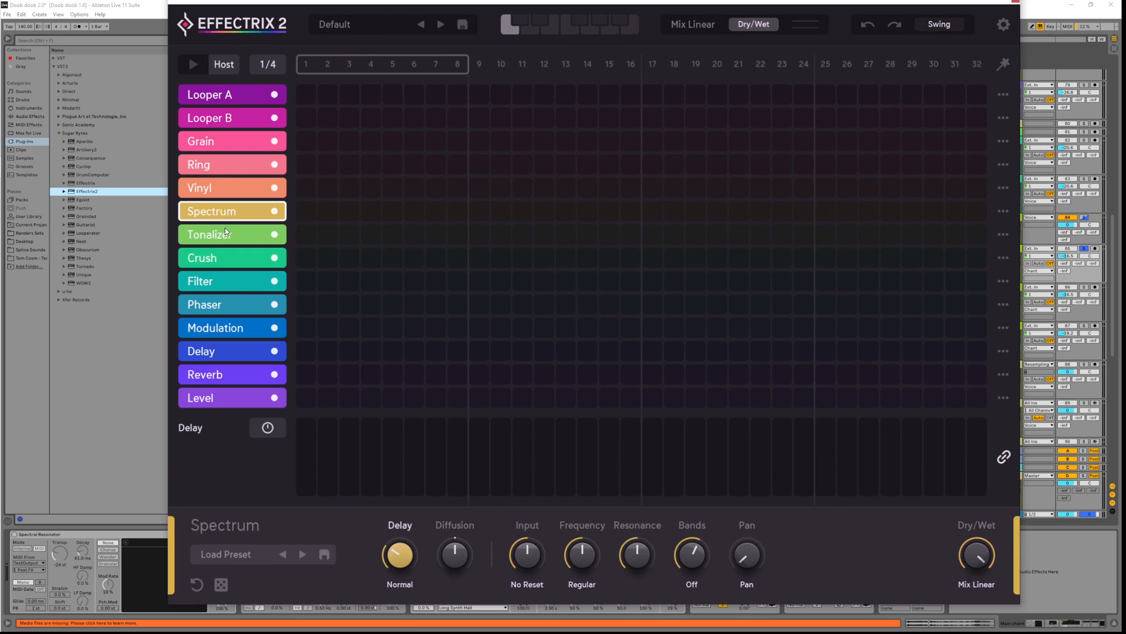
pyautogui.click(228, 237)
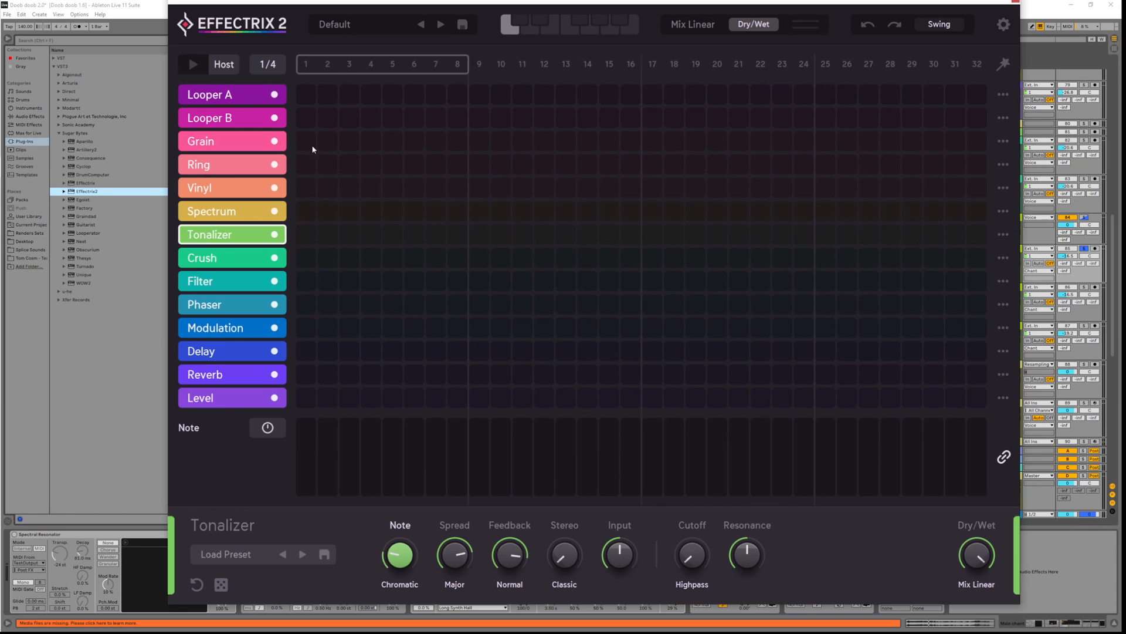
pyautogui.moveTo(313, 149); pyautogui.dragTo(463, 142)
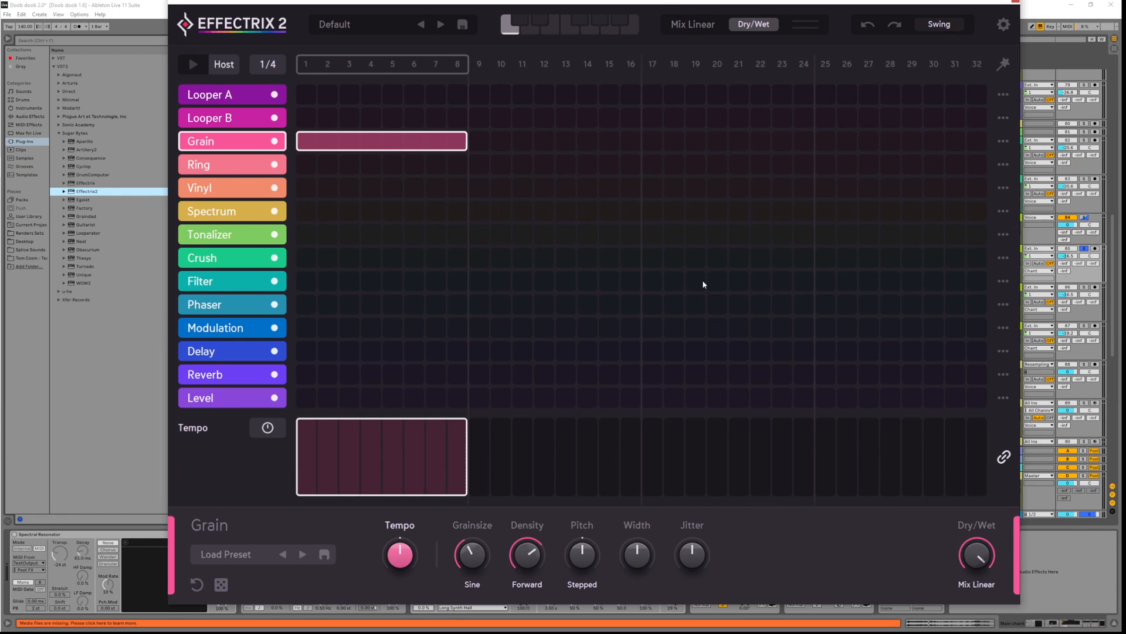
# Set Grain density to about 0.37 and its size modulation shape to Triangular
pyautogui.press('space')
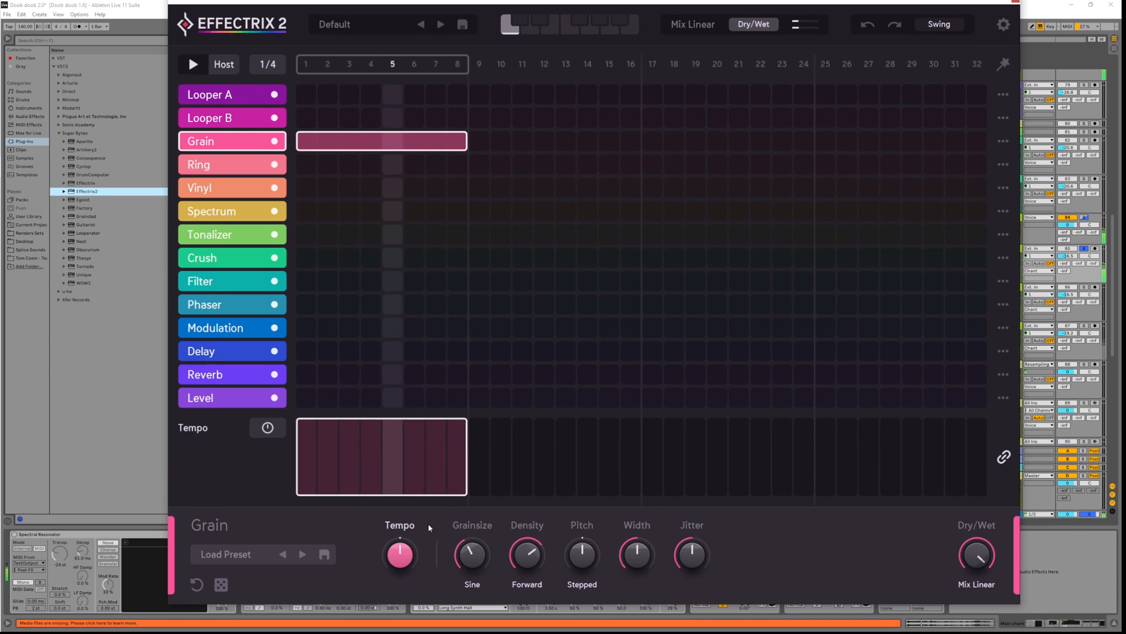
pyautogui.moveTo(400, 555); pyautogui.dragTo(416, 582)
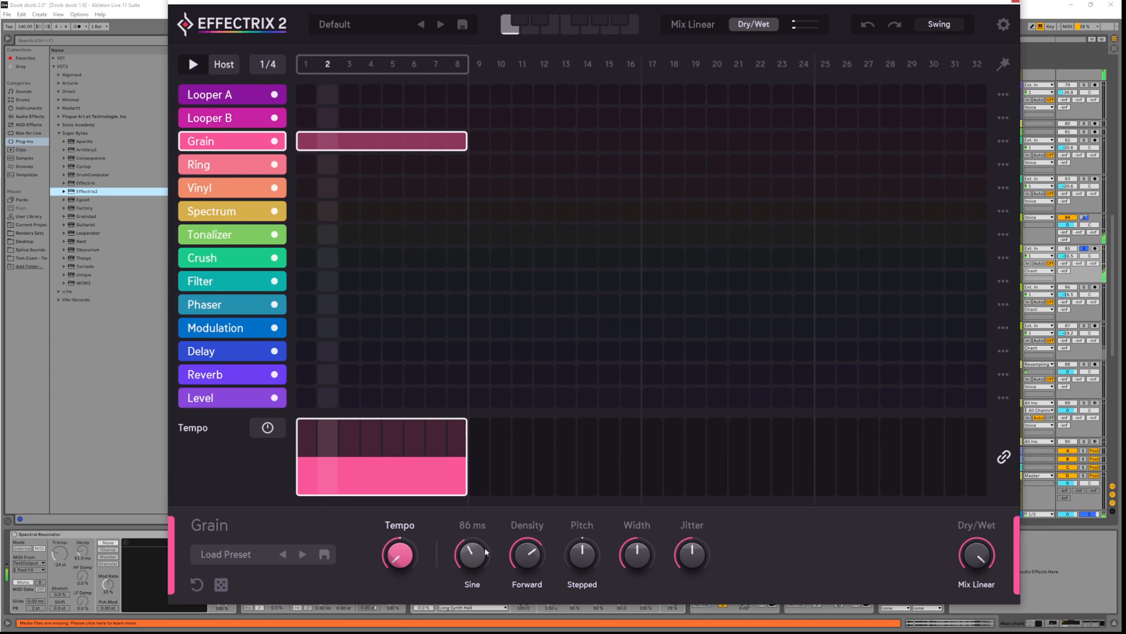
pyautogui.moveTo(479, 554)
pyautogui.mouseDown()
pyautogui.moveTo(528, 557)
pyautogui.moveTo(527, 585)
pyautogui.moveTo(478, 558)
pyautogui.moveTo(483, 531)
pyautogui.moveTo(479, 582)
pyautogui.moveTo(476, 567)
pyautogui.mouseUp()
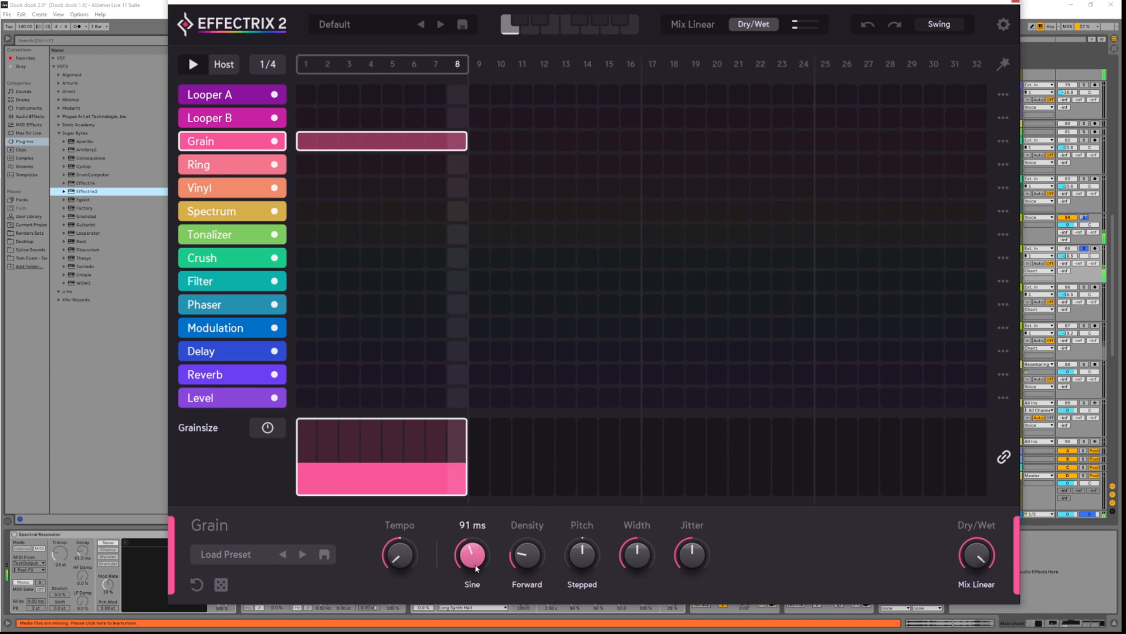
pyautogui.click(474, 584)
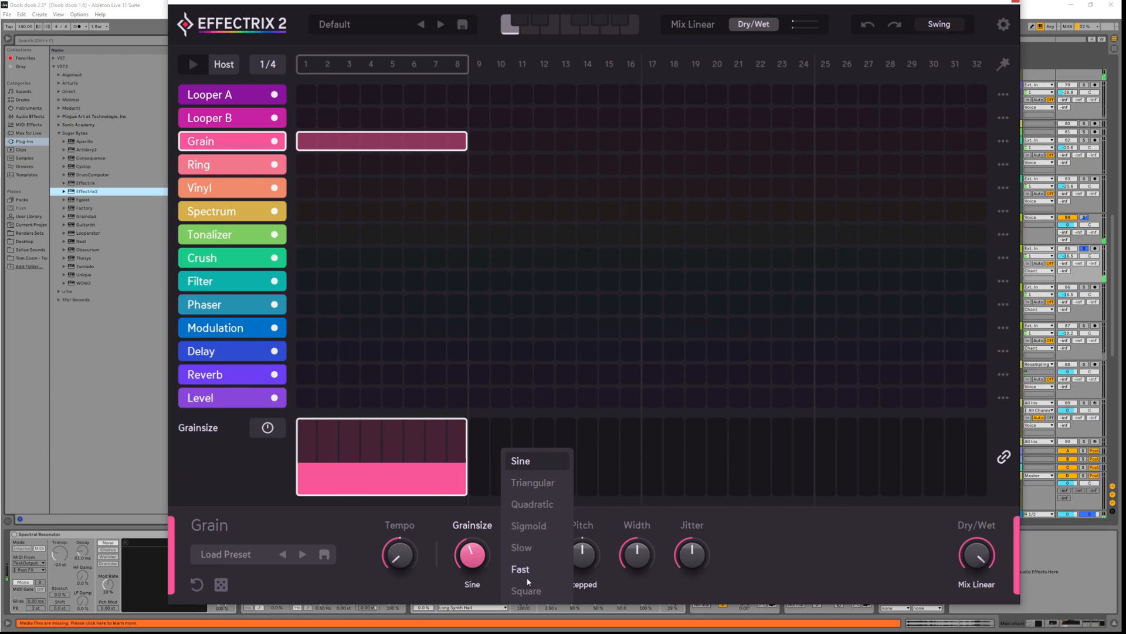
pyautogui.click(540, 591)
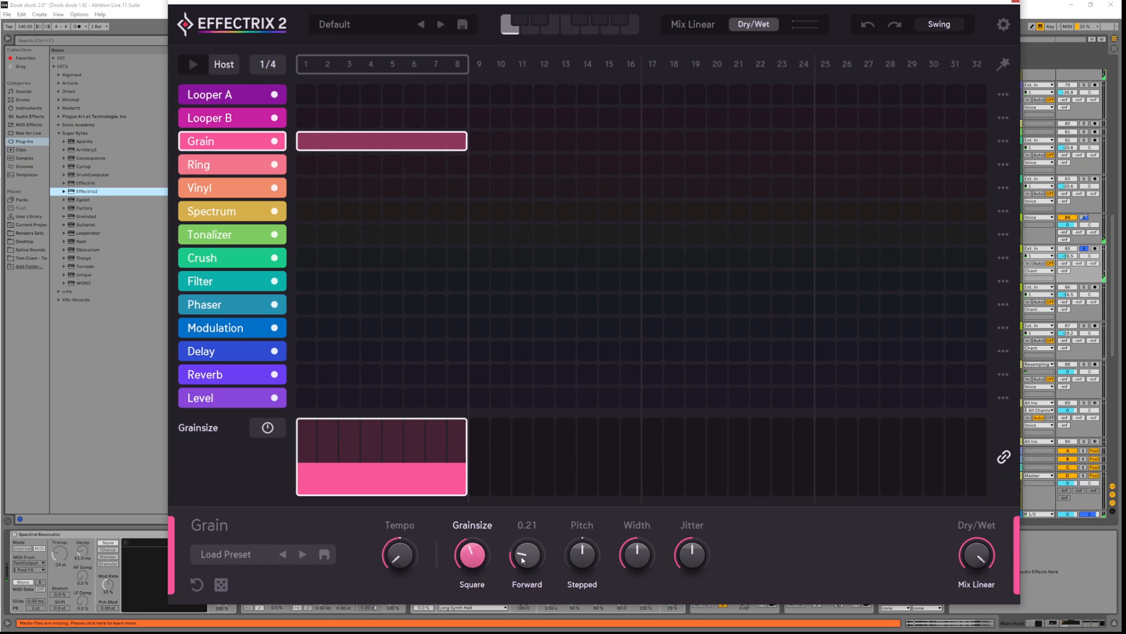
pyautogui.moveTo(526, 558); pyautogui.dragTo(525, 542)
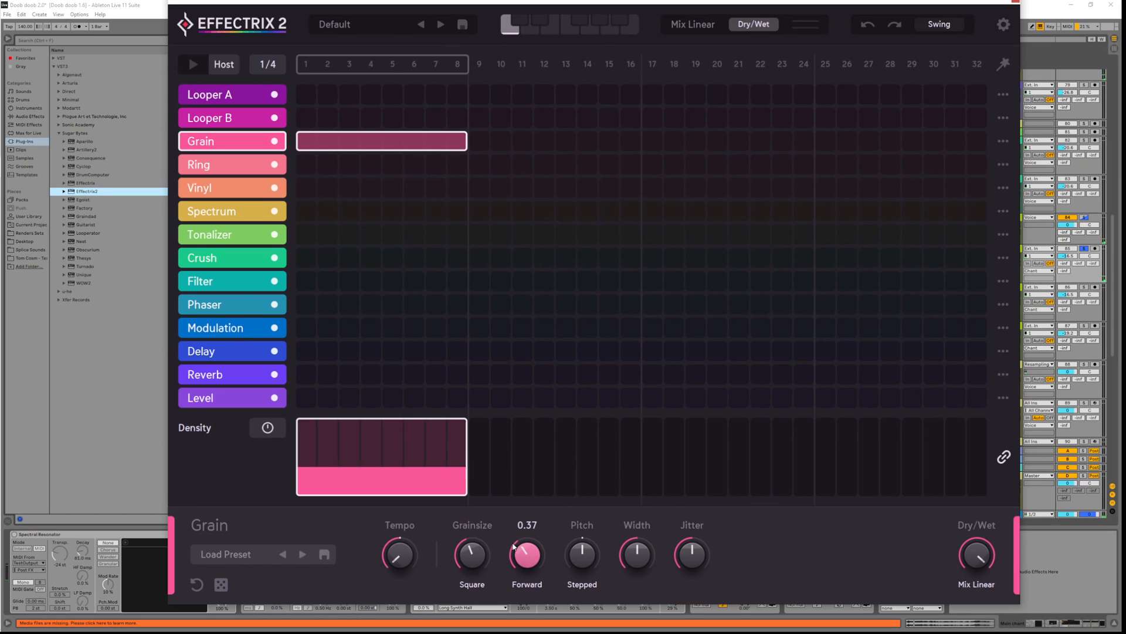
pyautogui.click(478, 586)
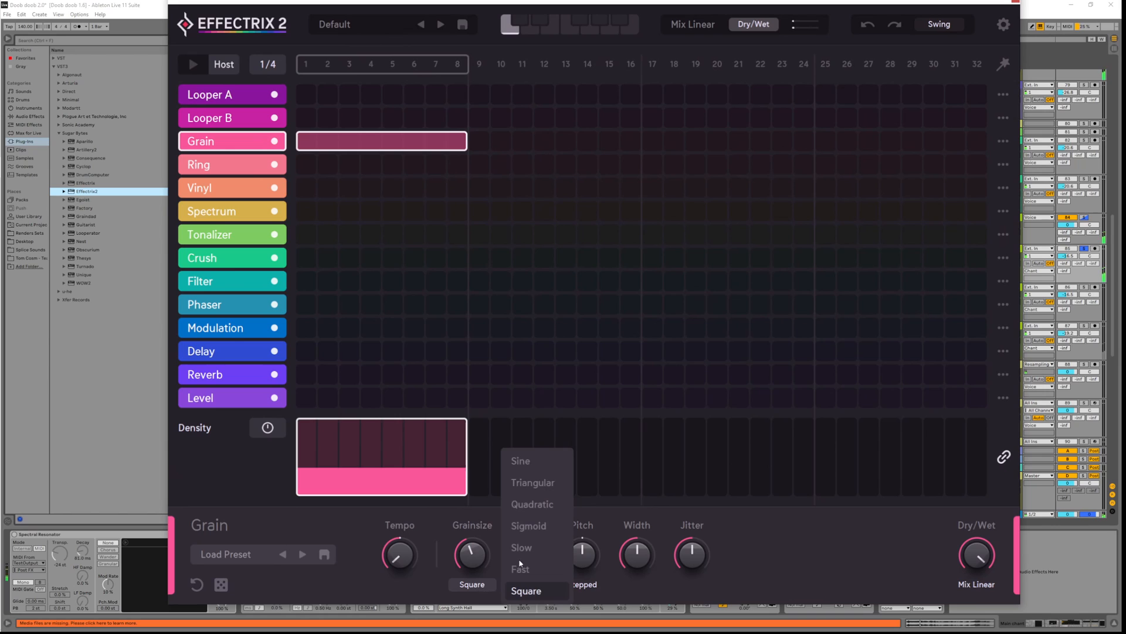
pyautogui.click(555, 482)
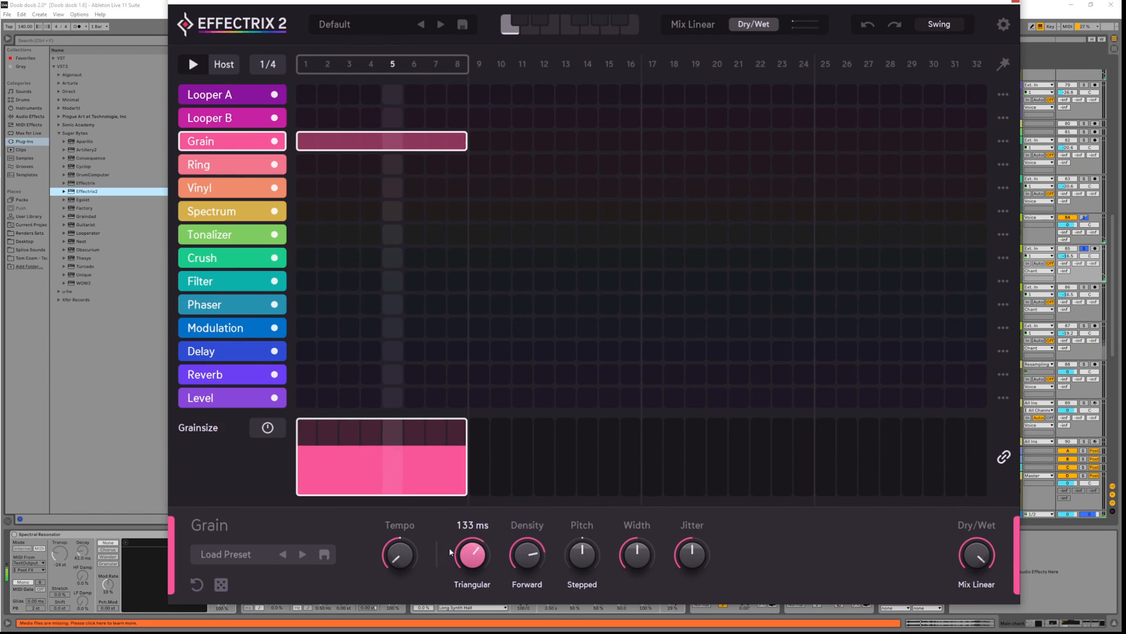
# Lower Grain pitch to -11.00 and raise Grain tempo to 45.6 %
pyautogui.click(394, 531)
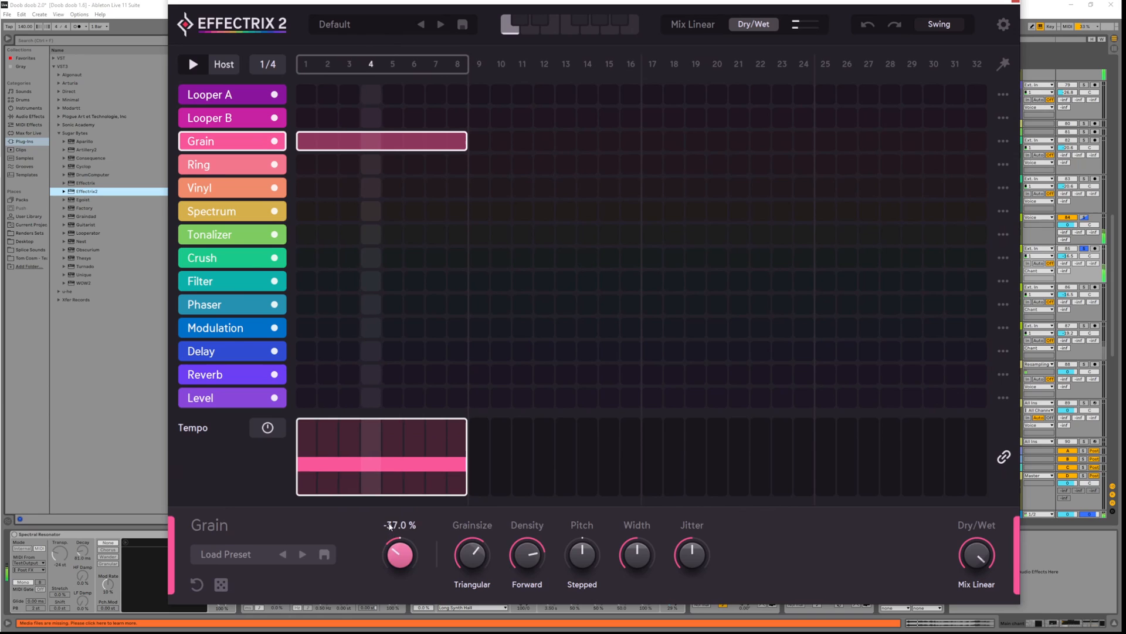
pyautogui.moveTo(391, 535); pyautogui.dragTo(403, 524)
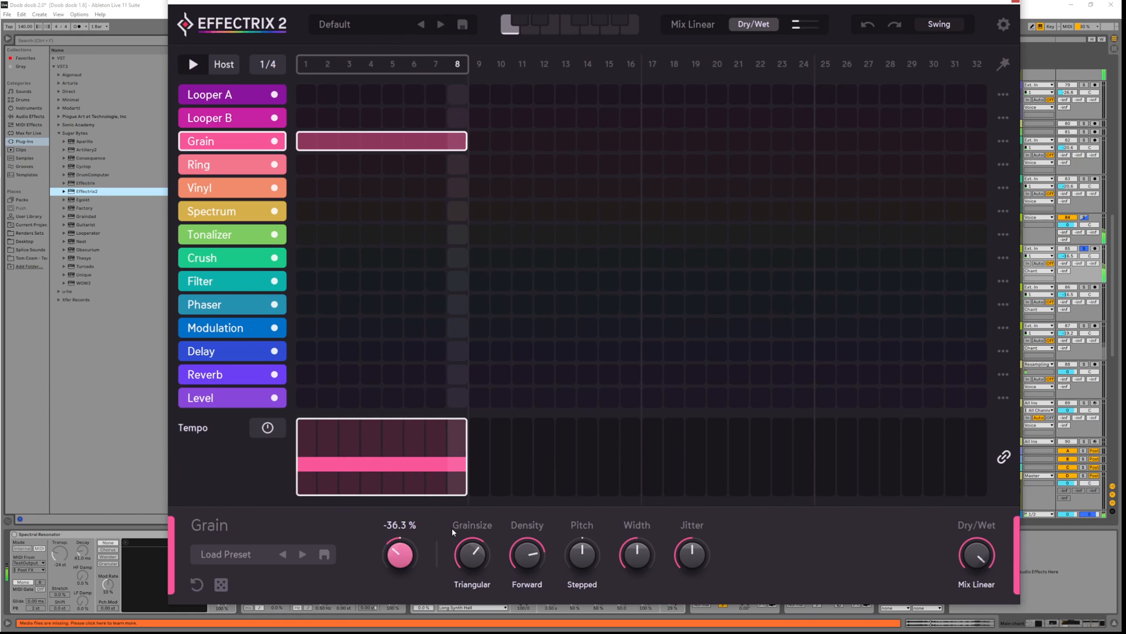
pyautogui.click(582, 554)
pyautogui.moveTo(582, 554); pyautogui.dragTo(595, 616)
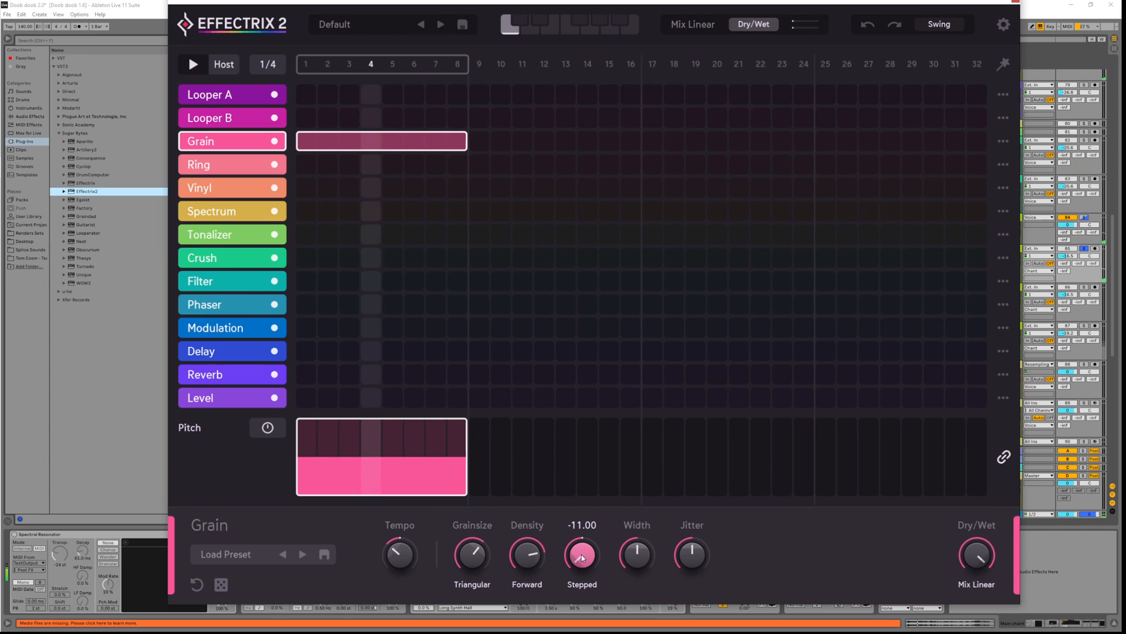
pyautogui.moveTo(399, 566)
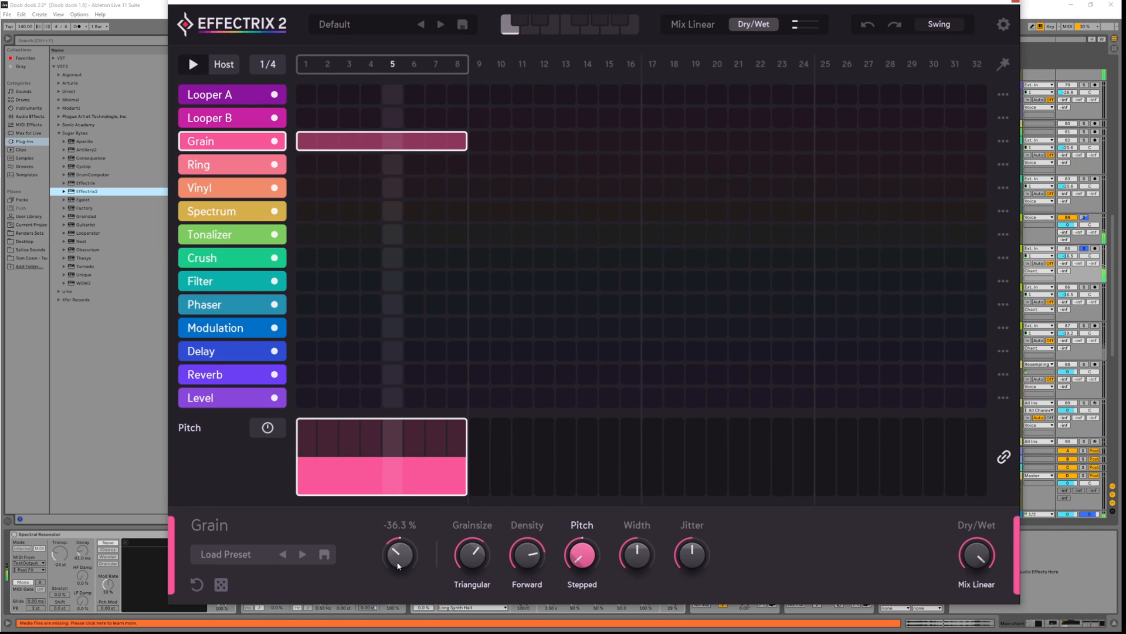
pyautogui.moveTo(399, 565); pyautogui.dragTo(398, 507)
# Audition the Grain step, then shorten the Grain block to fewer steps
pyautogui.press('space')
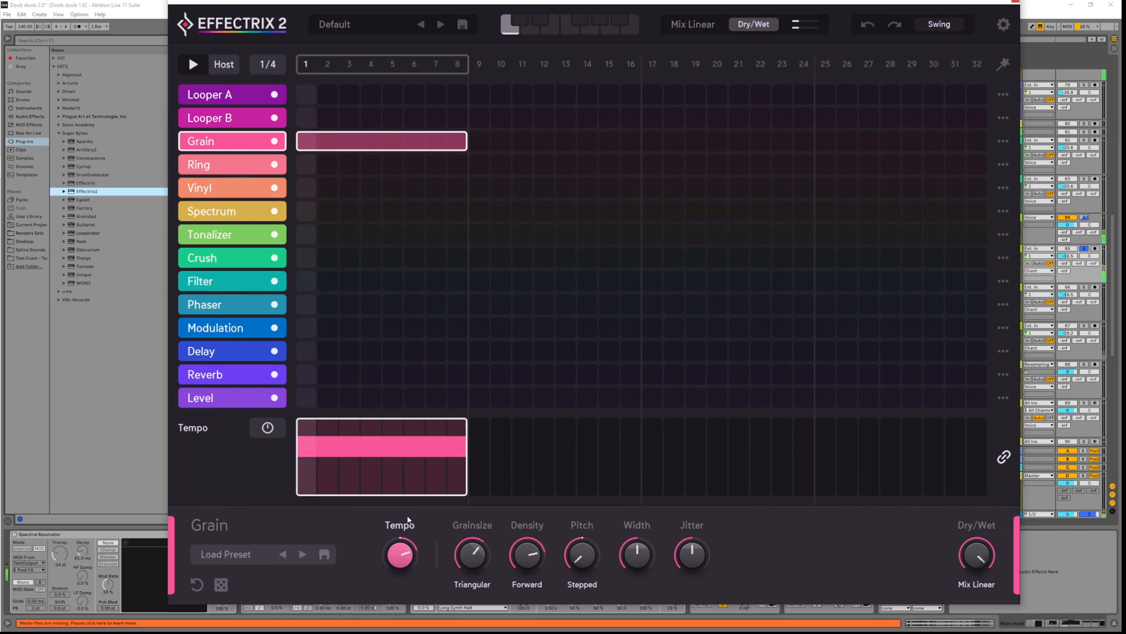
pyautogui.moveTo(693, 553)
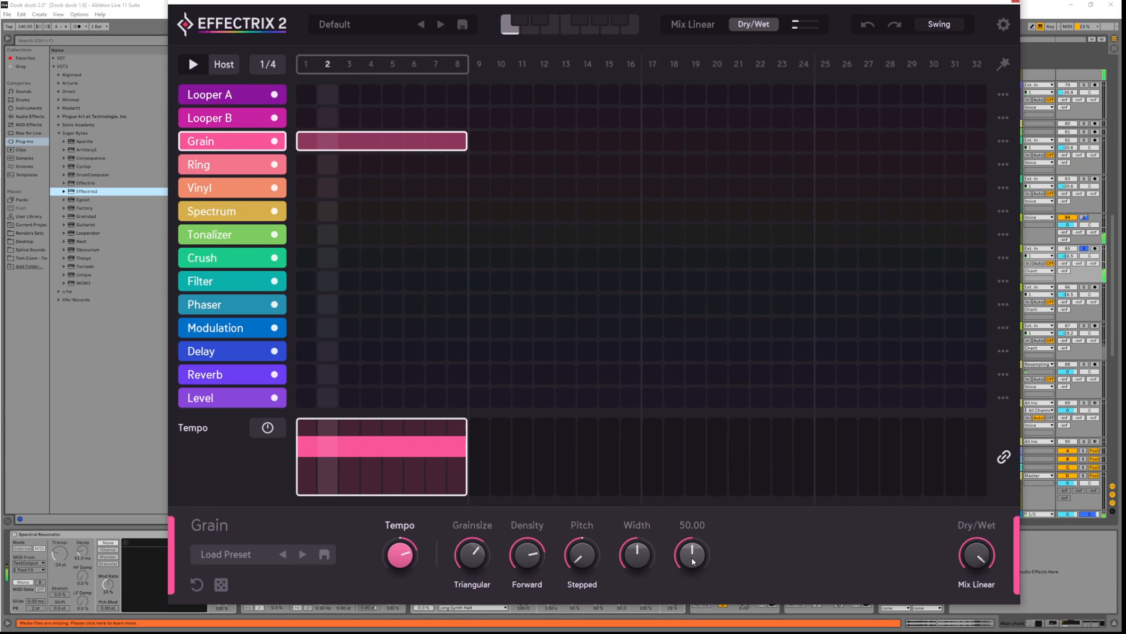
pyautogui.press('space')
pyautogui.moveTo(467, 141)
pyautogui.mouseDown()
pyautogui.moveTo(309, 144)
pyautogui.moveTo(457, 146)
pyautogui.mouseUp()
# Add separate Grain steps at 5 and 6 and raise Grain jitter to 62.25
pyautogui.click(393, 141)
pyautogui.click(414, 141)
pyautogui.press('space')
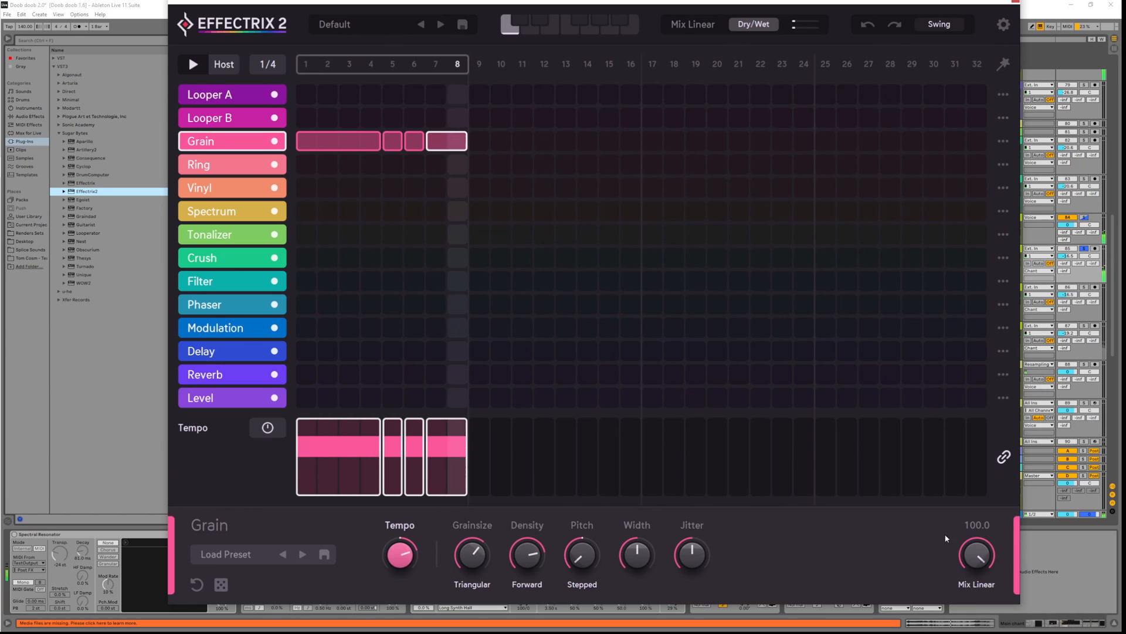
pyautogui.moveTo(695, 556); pyautogui.dragTo(695, 539)
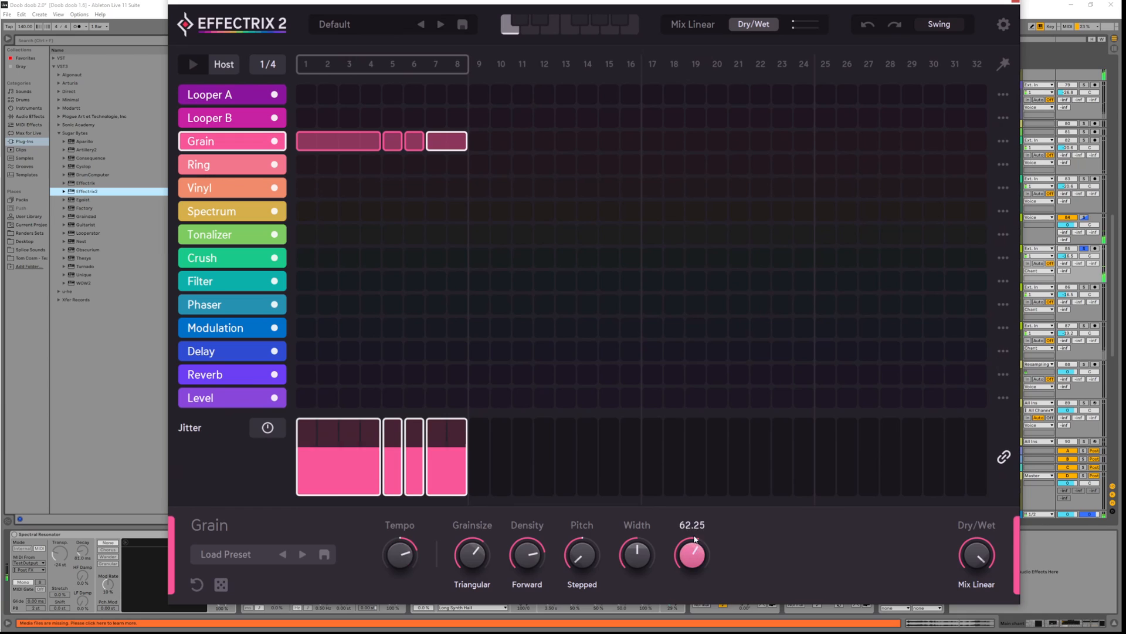
pyautogui.click(643, 558)
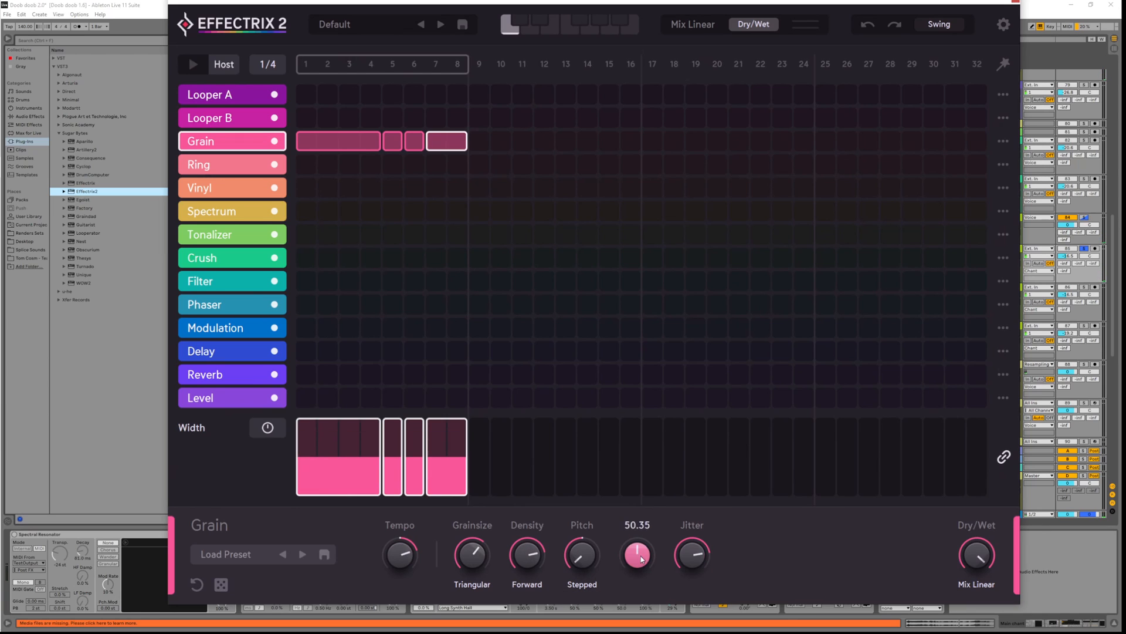
pyautogui.click(582, 562)
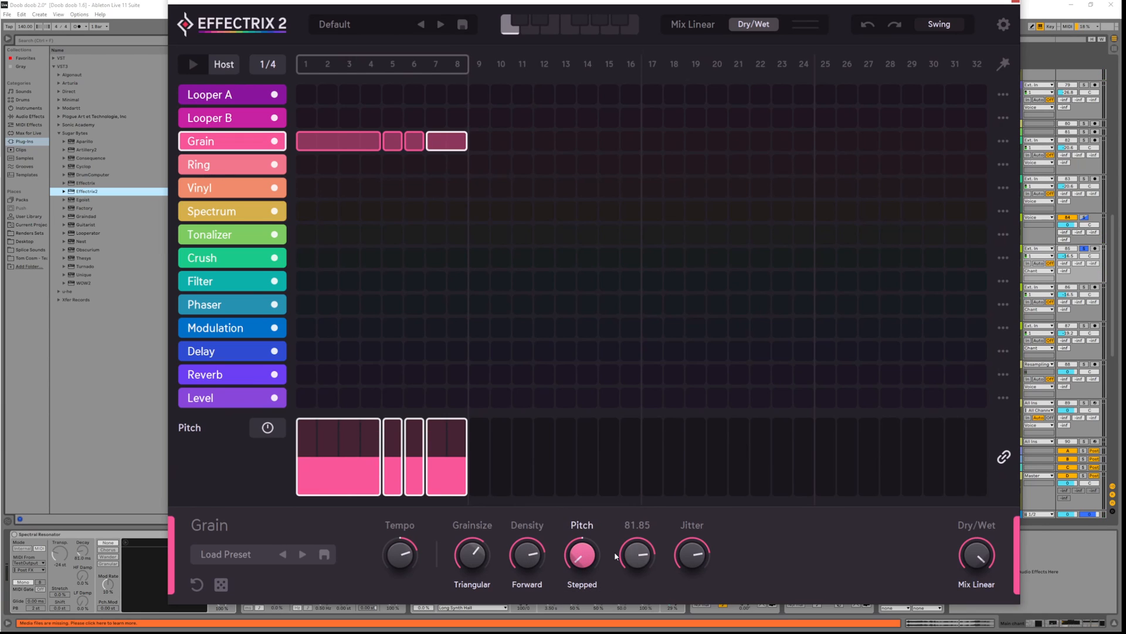
# Set Grain dry/wet to about 62 and stretch a Spectrum block across steps 1–7
pyautogui.press('space')
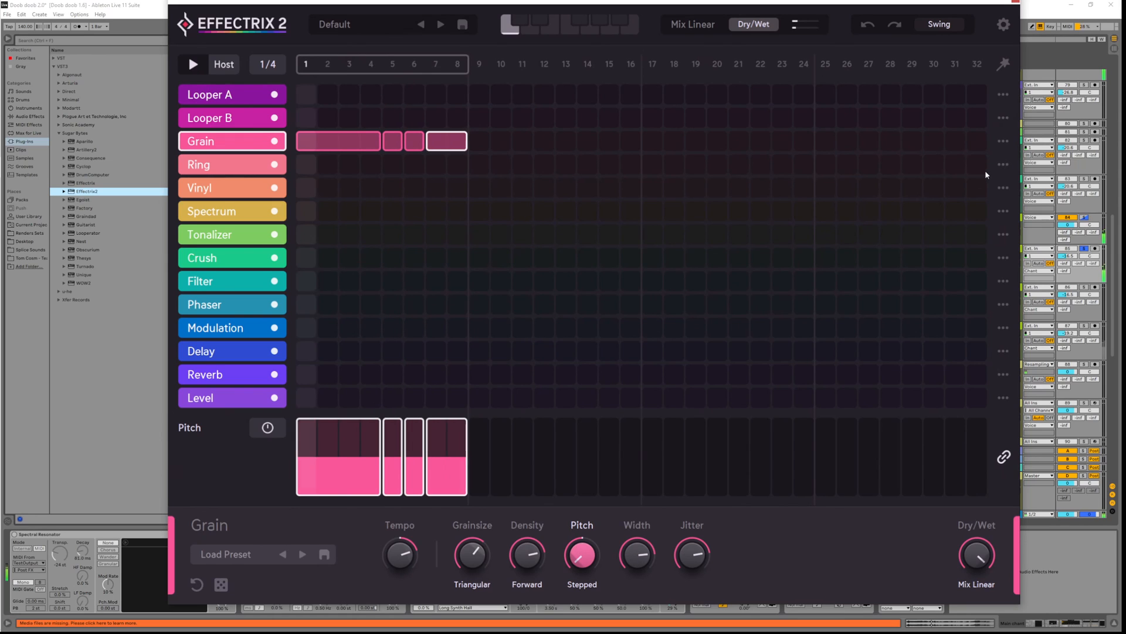
pyautogui.click(977, 554)
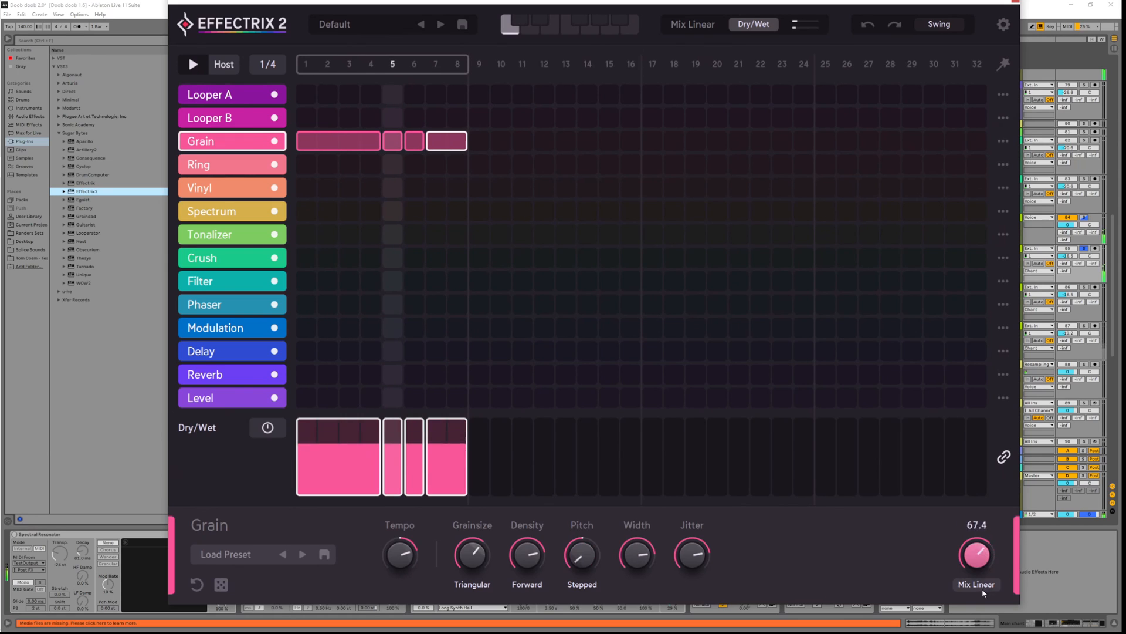
pyautogui.moveTo(983, 593); pyautogui.dragTo(979, 551)
pyautogui.press('space')
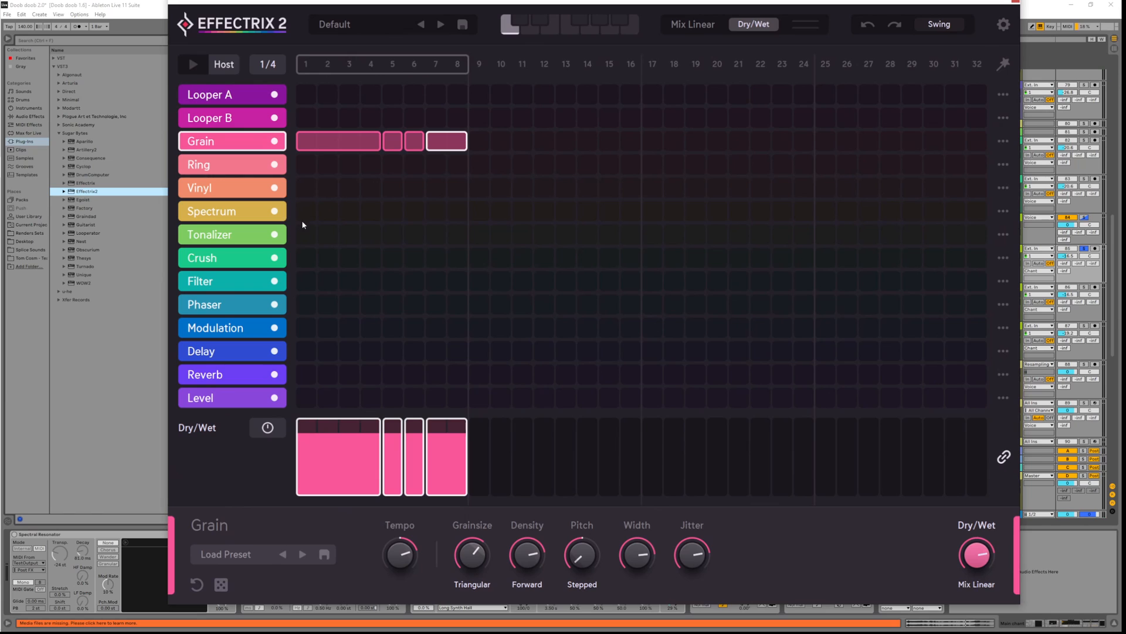
pyautogui.moveTo(324, 213); pyautogui.dragTo(445, 213)
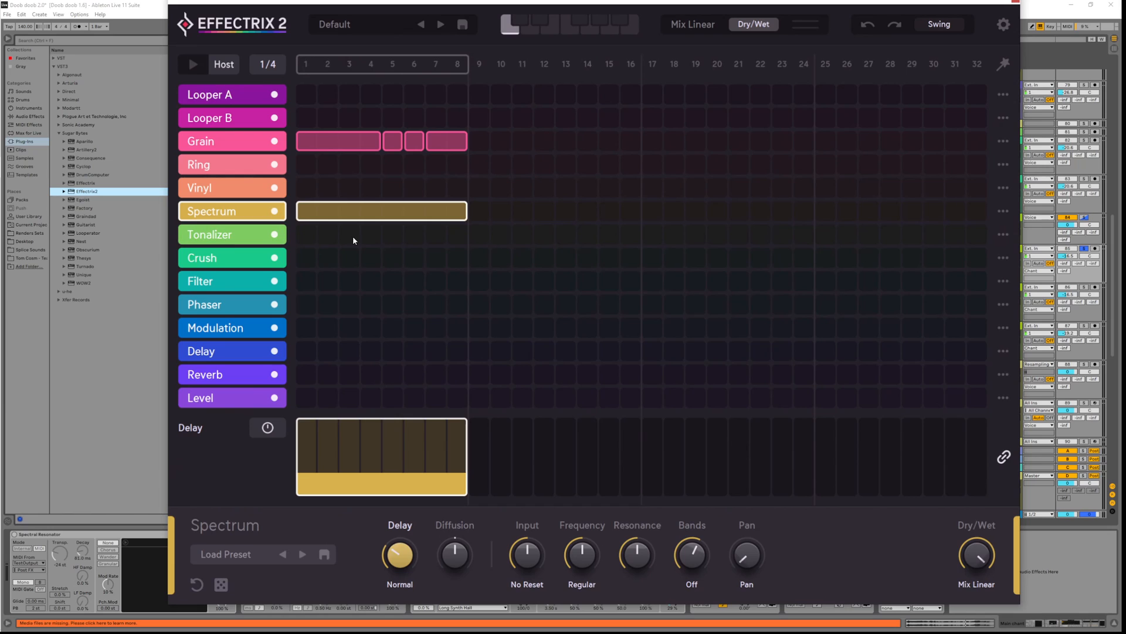
# Raise the Spectrum delay amount and switch its delay mode to Synced 3
pyautogui.press('space')
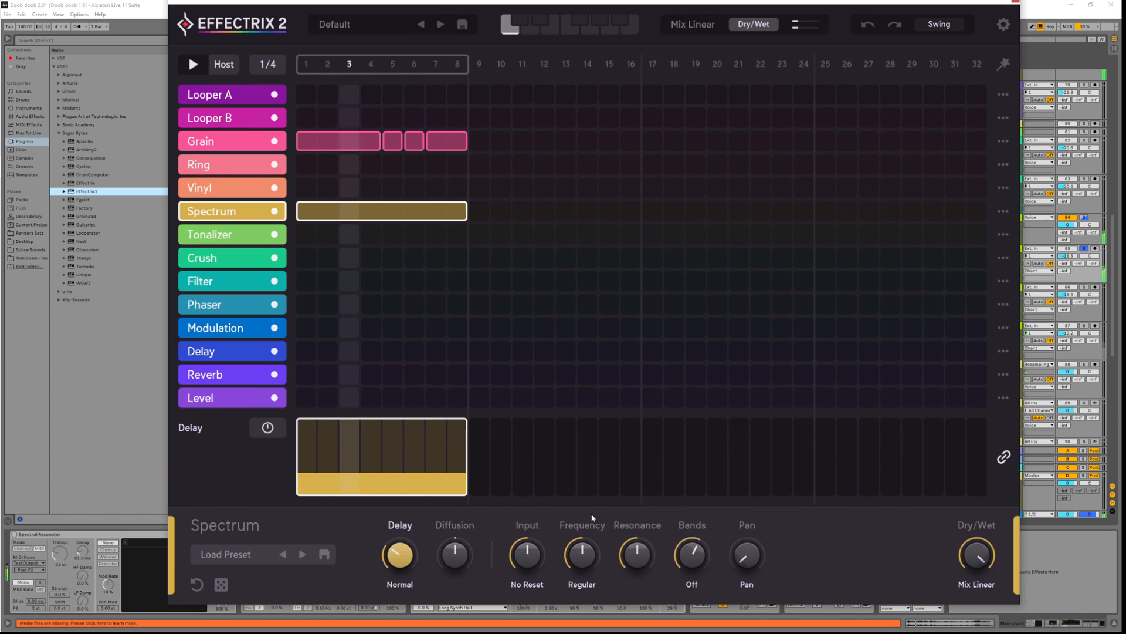
pyautogui.moveTo(398, 556); pyautogui.dragTo(394, 537)
pyautogui.click(399, 585)
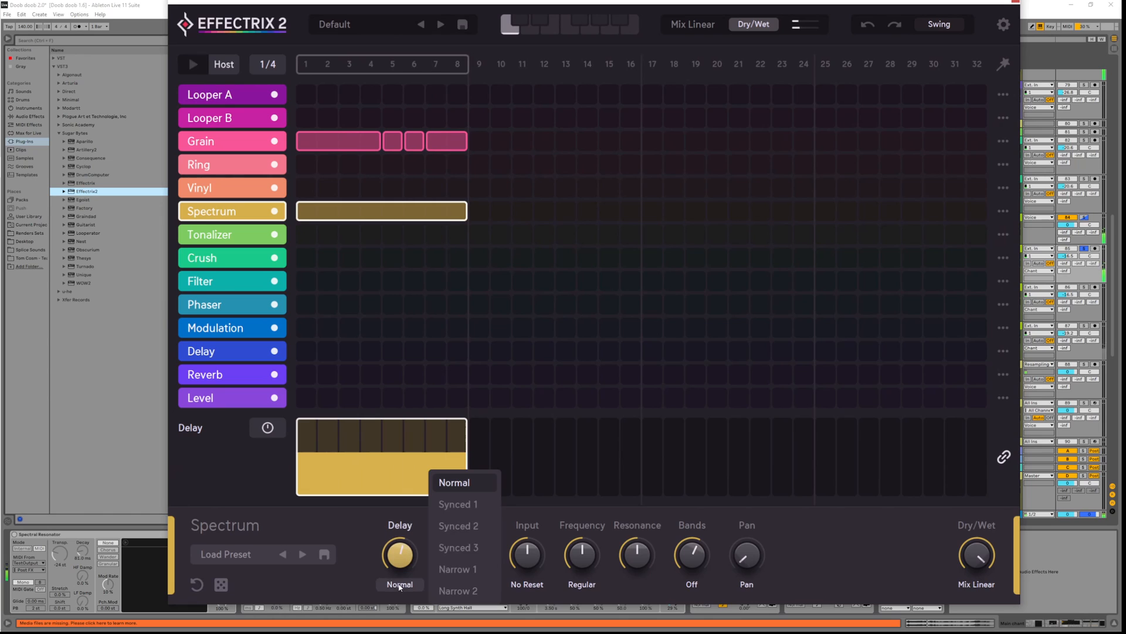
pyautogui.click(453, 548)
# Set Spectrum pan to 13.30, input to 68.55, diffusion about 40 %, and adjust frequency
pyautogui.click(692, 555)
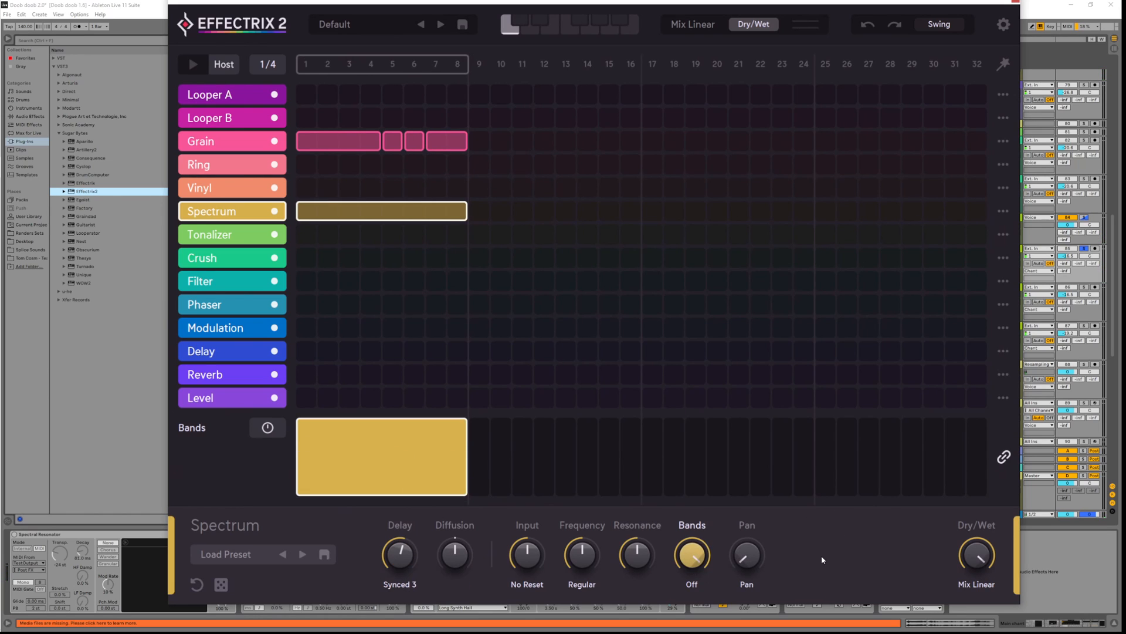
pyautogui.moveTo(761, 558)
pyautogui.mouseDown()
pyautogui.moveTo(751, 537)
pyautogui.moveTo(754, 556)
pyautogui.mouseUp()
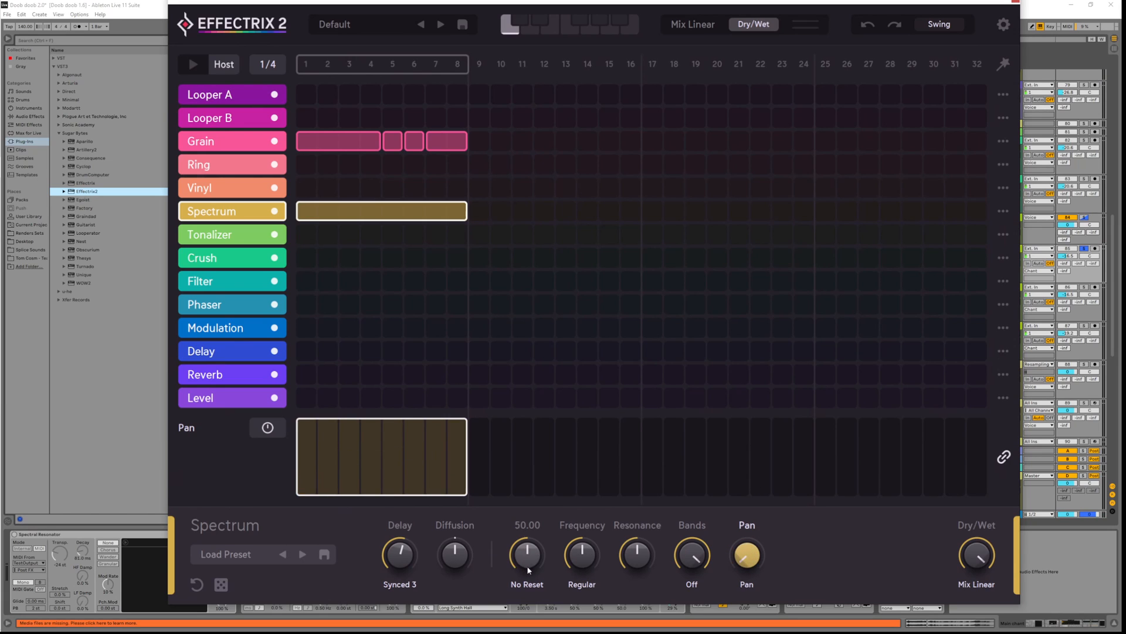
pyautogui.moveTo(529, 571); pyautogui.dragTo(531, 547)
pyautogui.press('space')
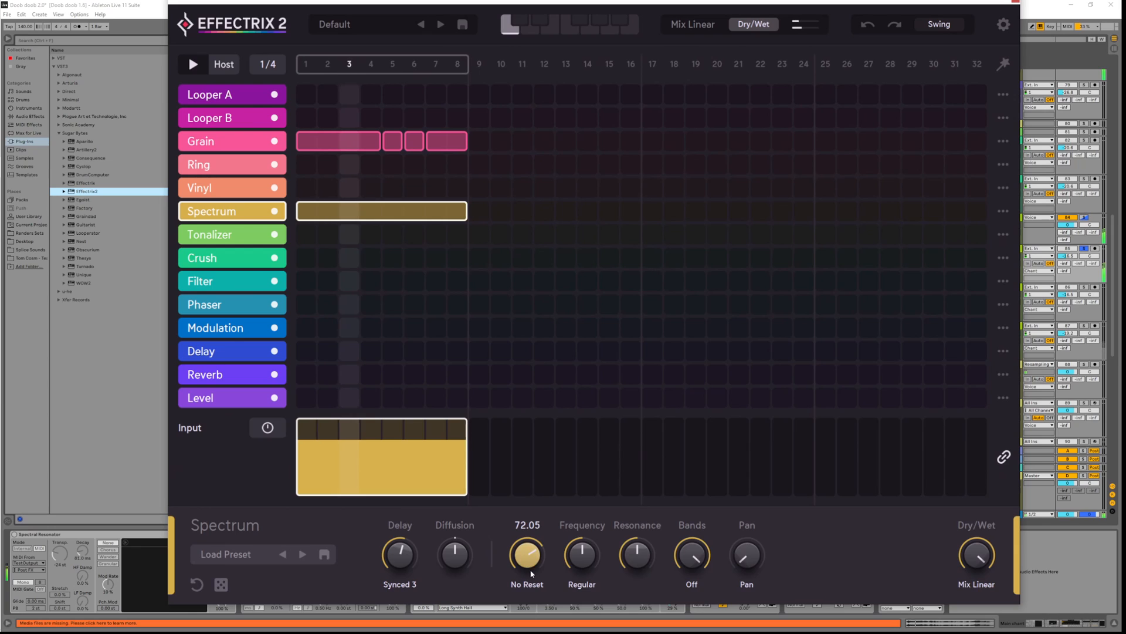
pyautogui.moveTo(457, 565); pyautogui.dragTo(458, 537)
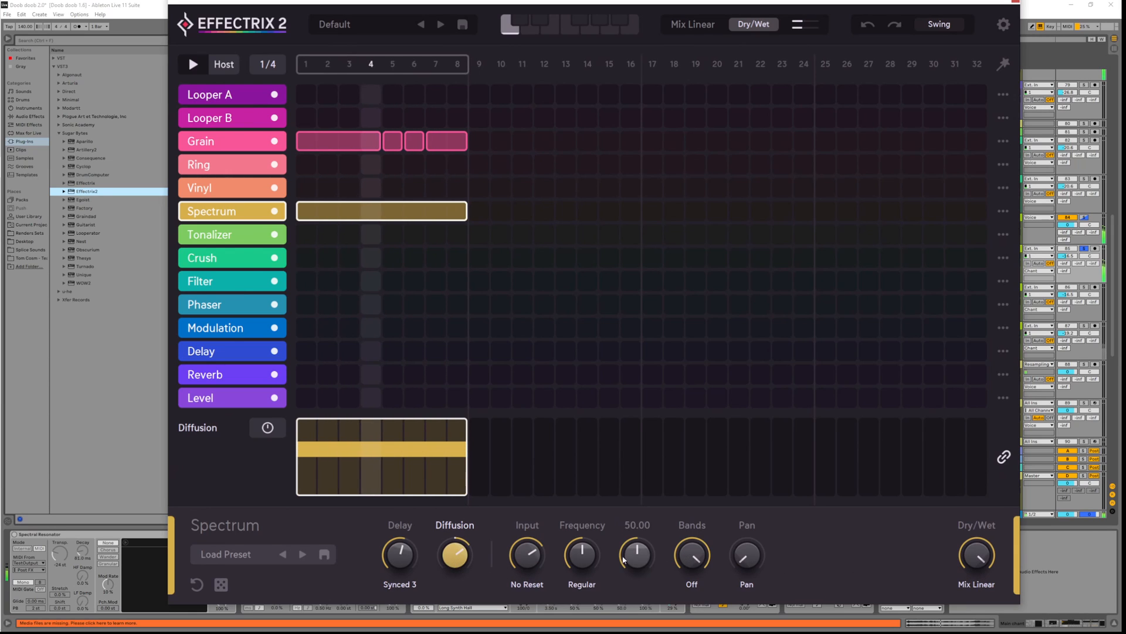
pyautogui.moveTo(581, 562); pyautogui.dragTo(524, 533)
# Replace the long Spectrum block with separate two-step blocks and audition them
pyautogui.press('space')
pyautogui.click(345, 212)
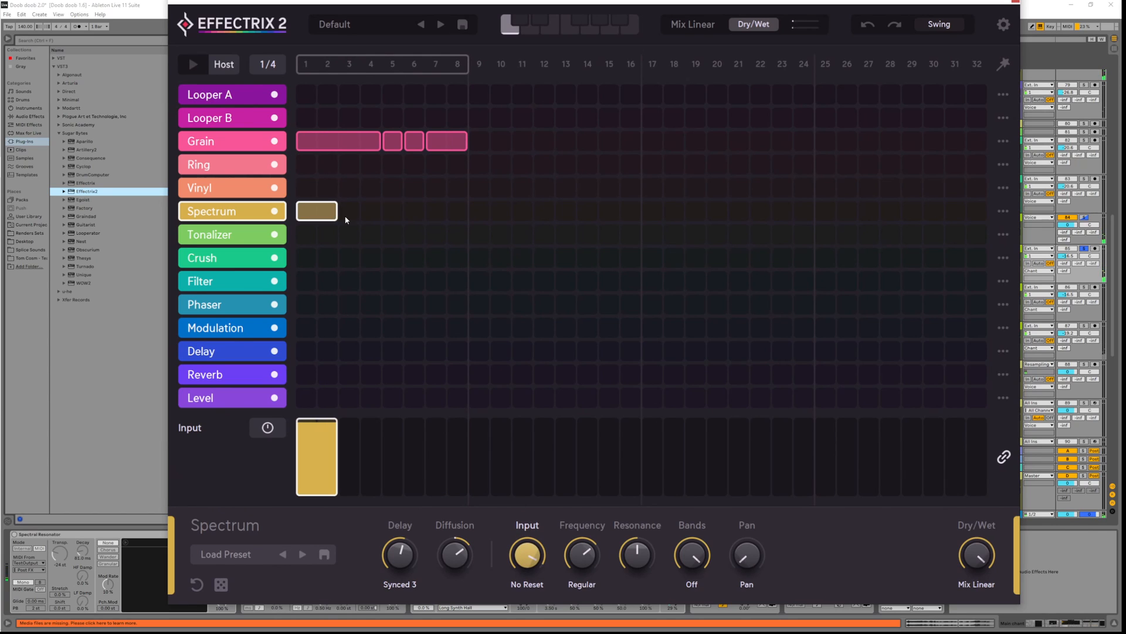
pyautogui.moveTo(345, 220); pyautogui.dragTo(408, 213)
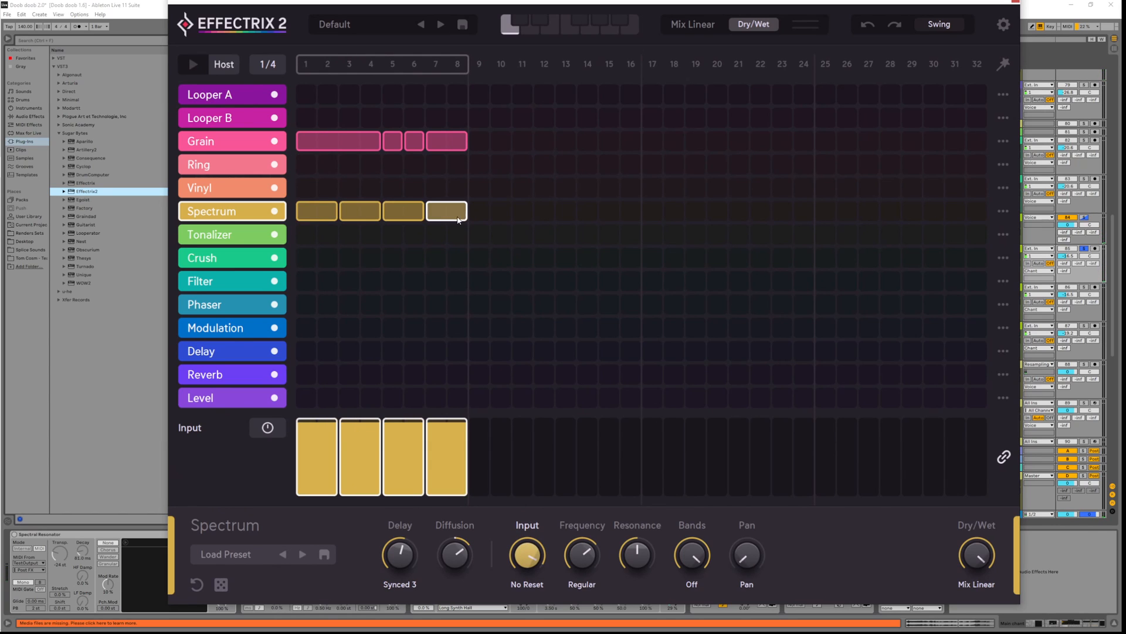
pyautogui.press('space')
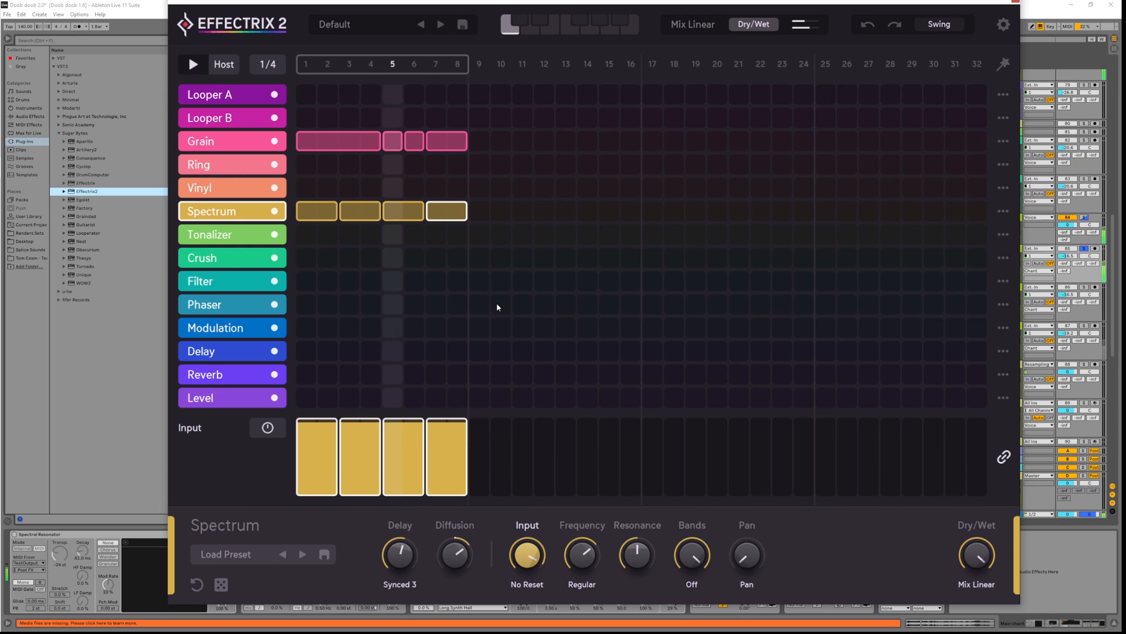
pyautogui.press('space')
# Set the Spectrum delay to 15 and switch its delay mode to Synced 1
pyautogui.click(527, 584)
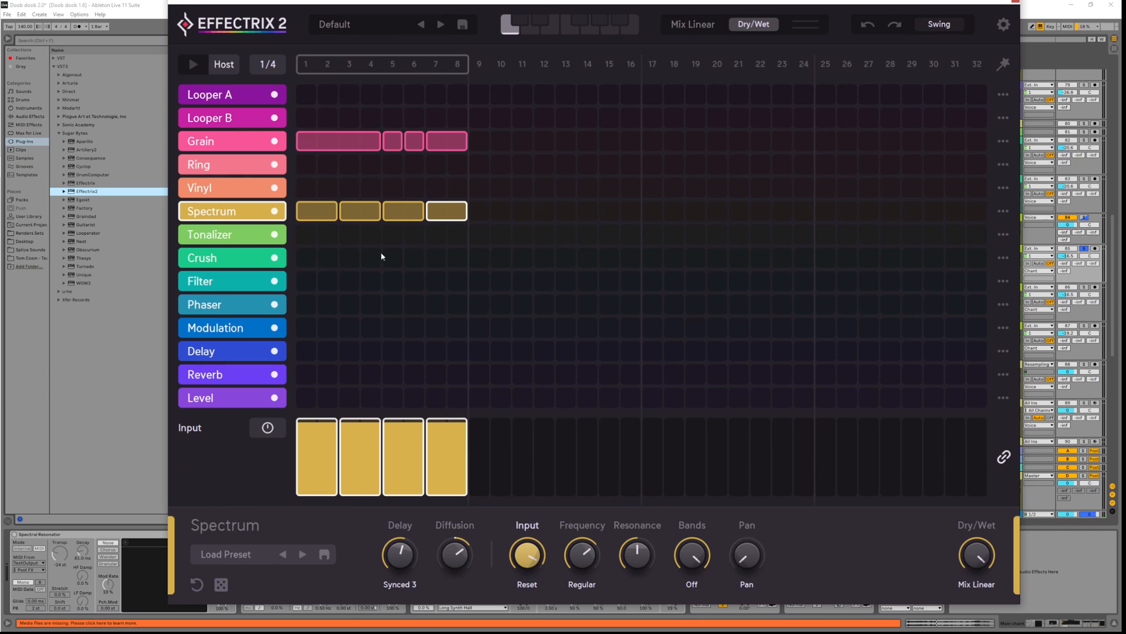
pyautogui.press('space')
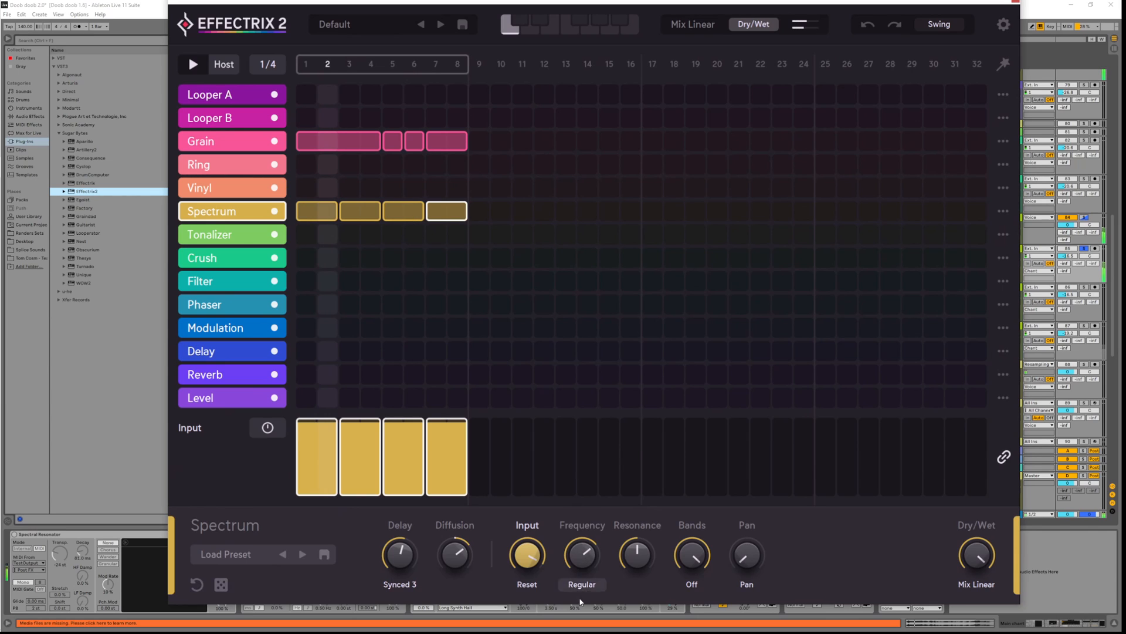
pyautogui.click(583, 551)
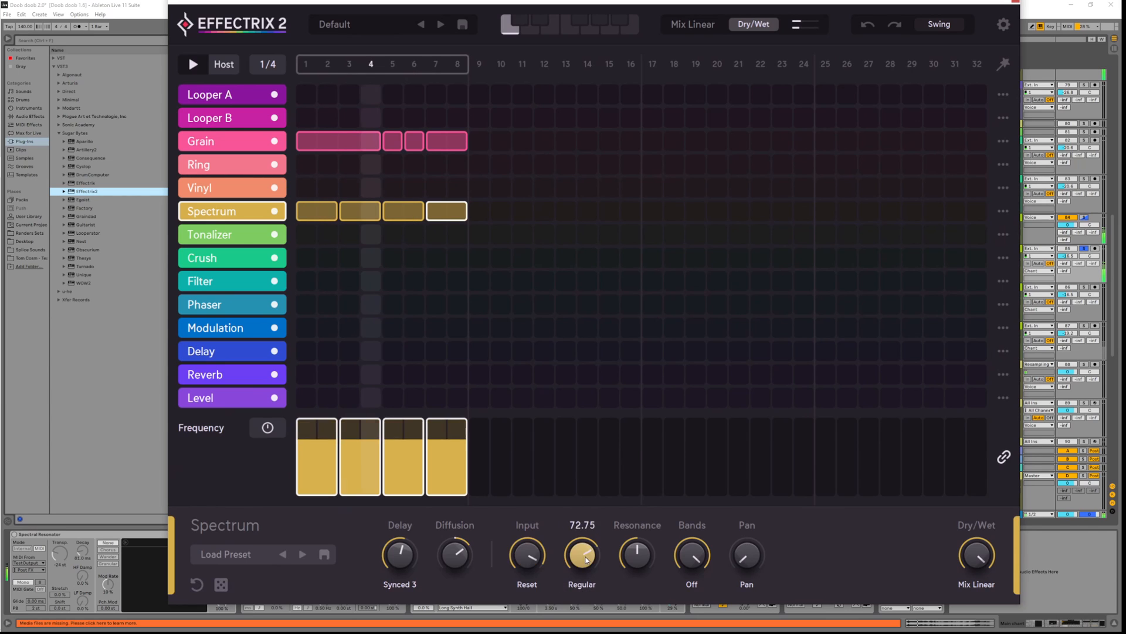
pyautogui.click(454, 554)
pyautogui.moveTo(396, 563); pyautogui.dragTo(410, 623)
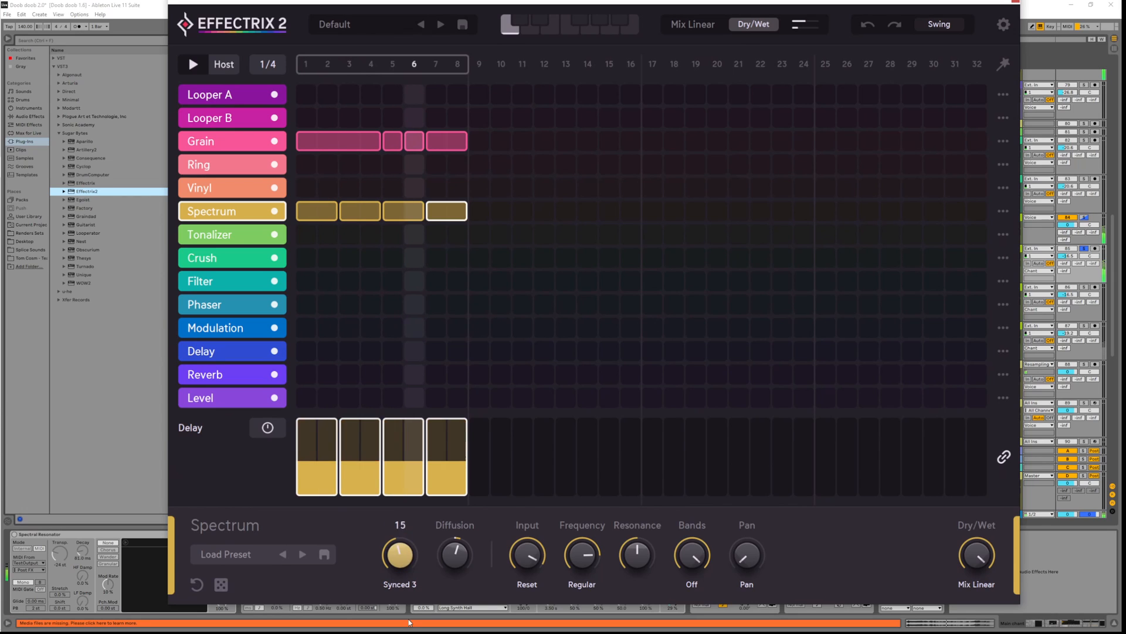
pyautogui.click(400, 584)
pyautogui.click(460, 506)
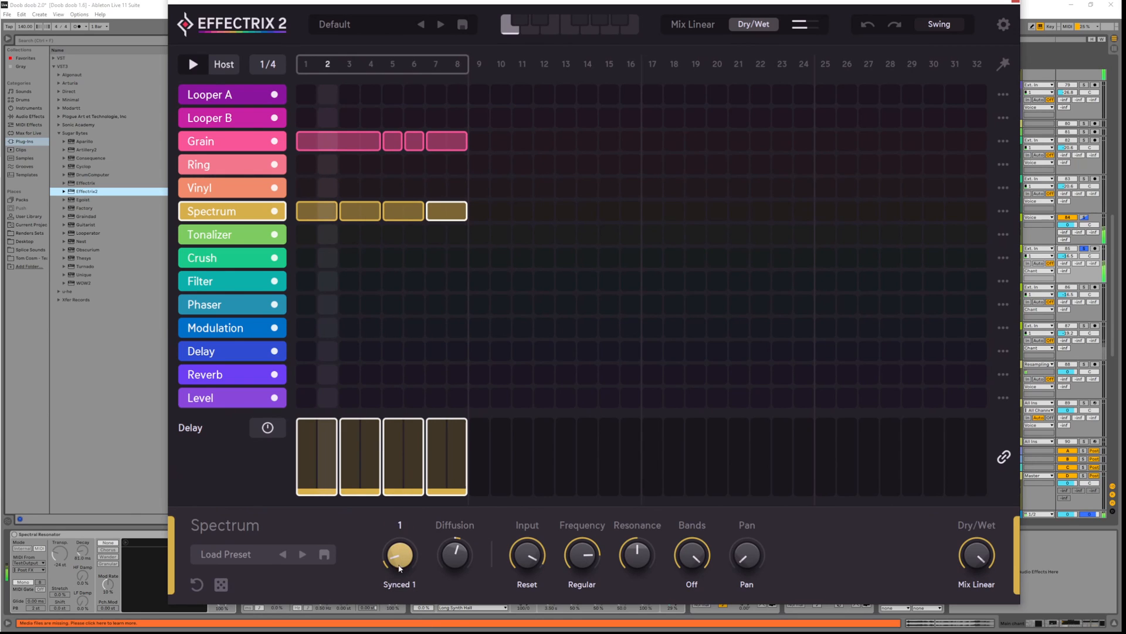
pyautogui.moveTo(400, 564)
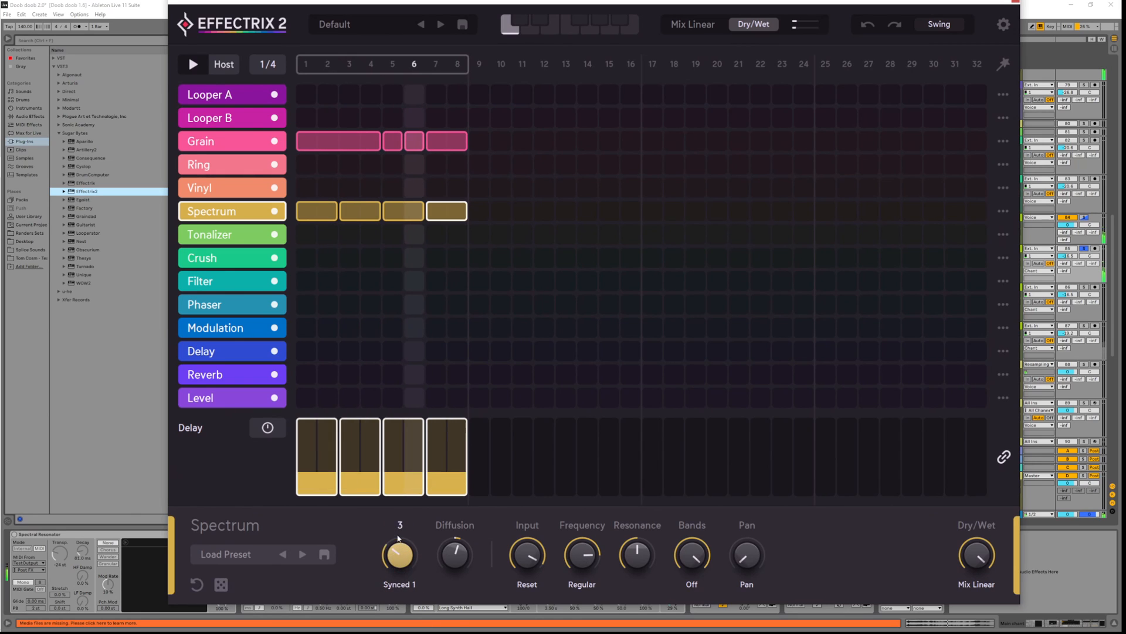
# Move the Spectrum row above the Grain row
pyautogui.press('space')
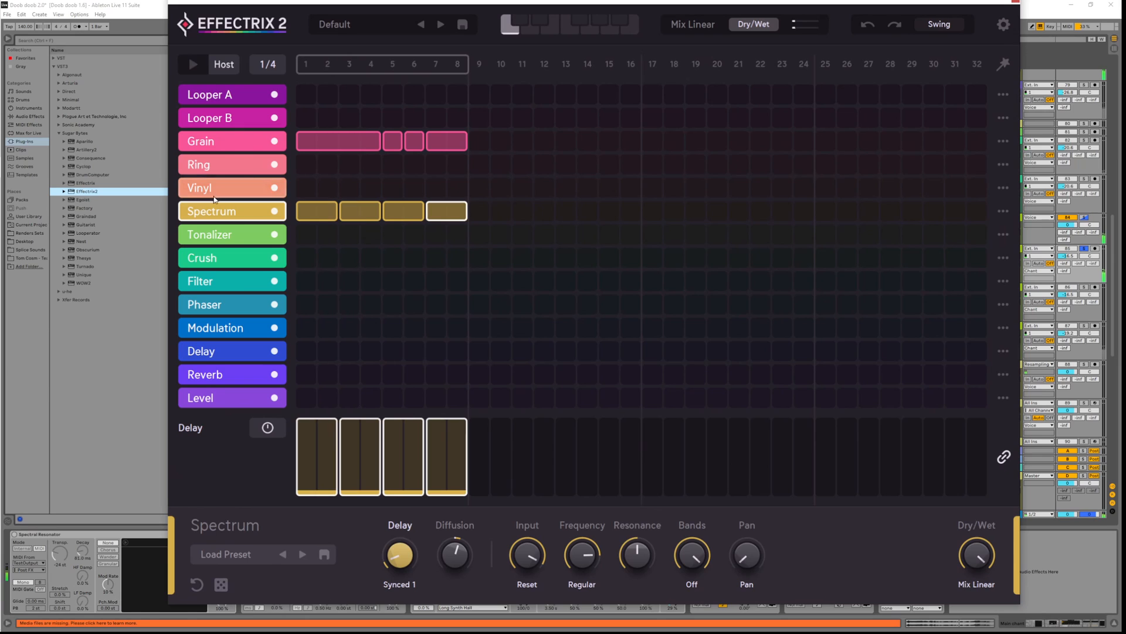
pyautogui.moveTo(222, 214); pyautogui.dragTo(226, 131)
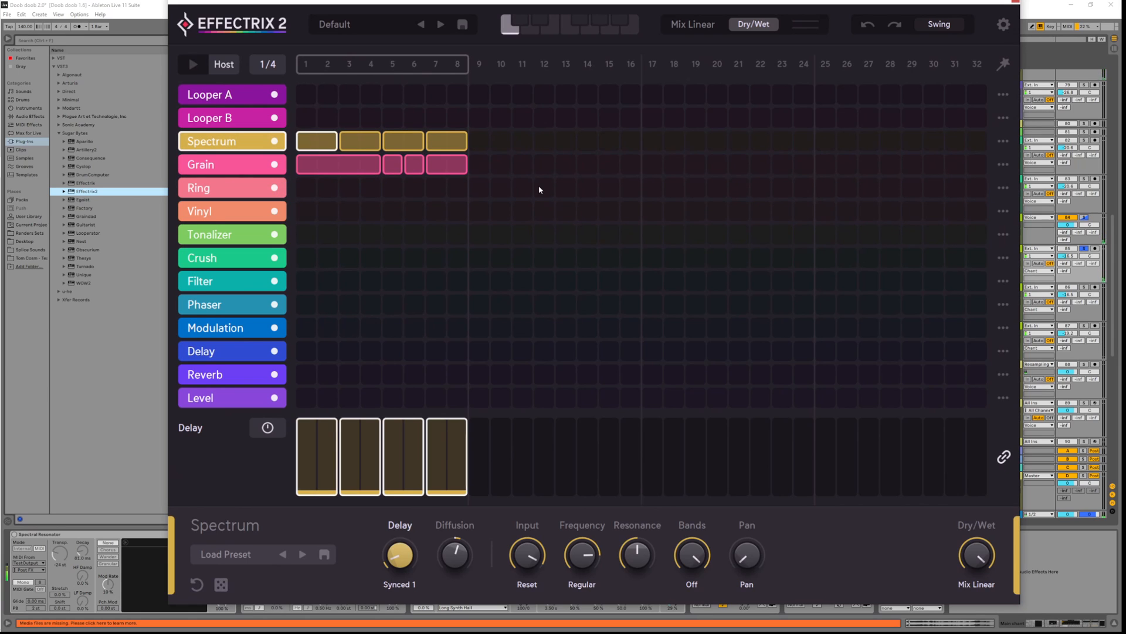
pyautogui.press('space')
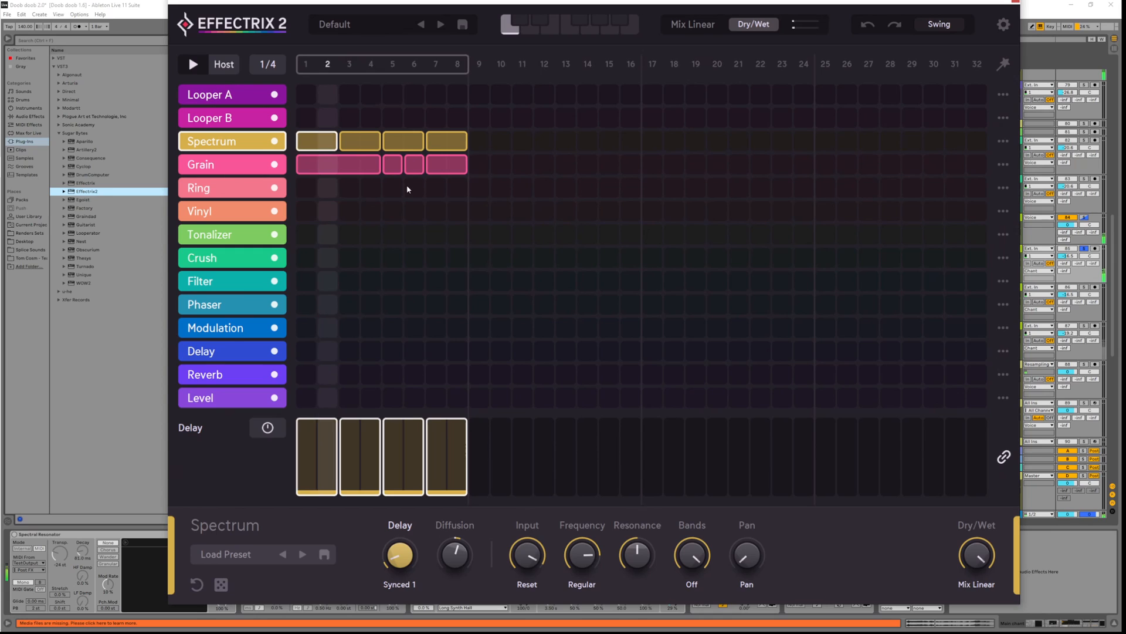
# Redraw the Spectrum lane as two four-step blocks on steps 1–4 and 5–8
pyautogui.rightClick(354, 141)
pyautogui.rightClick(318, 145)
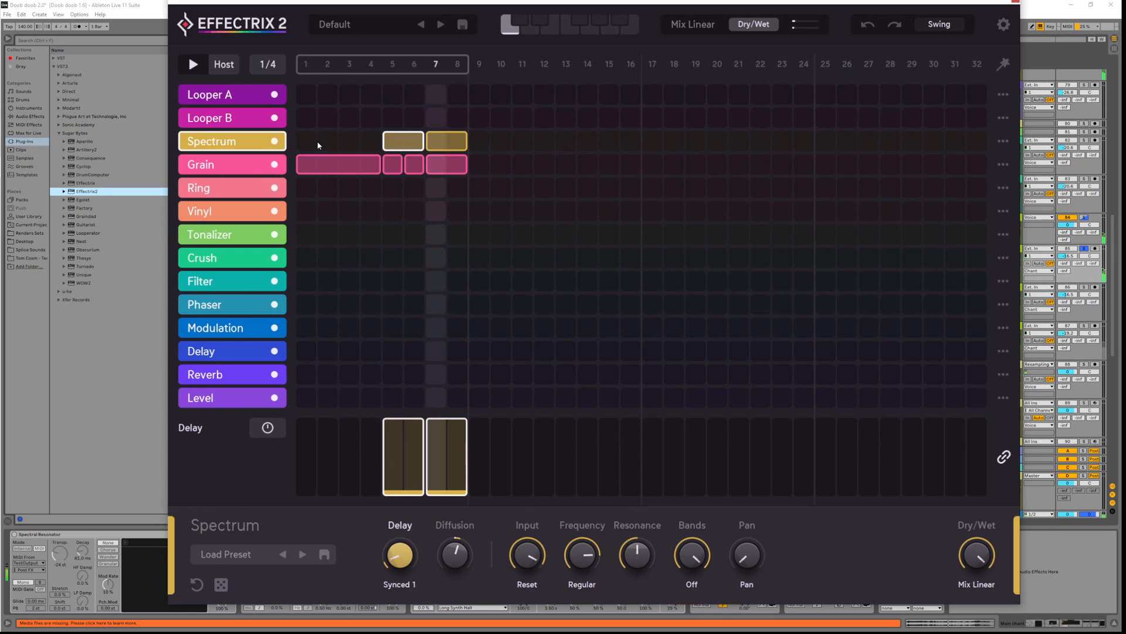
pyautogui.press('space')
pyautogui.moveTo(308, 142); pyautogui.dragTo(371, 143)
pyautogui.rightClick(395, 142)
pyautogui.rightClick(441, 142)
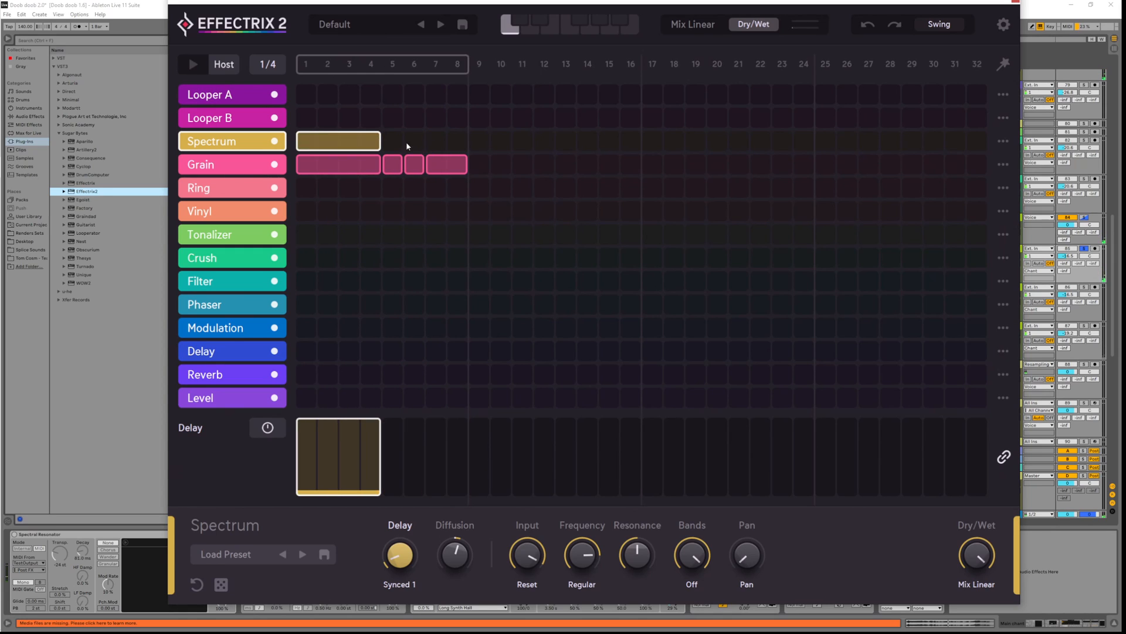
pyautogui.click(406, 141)
pyautogui.press('space')
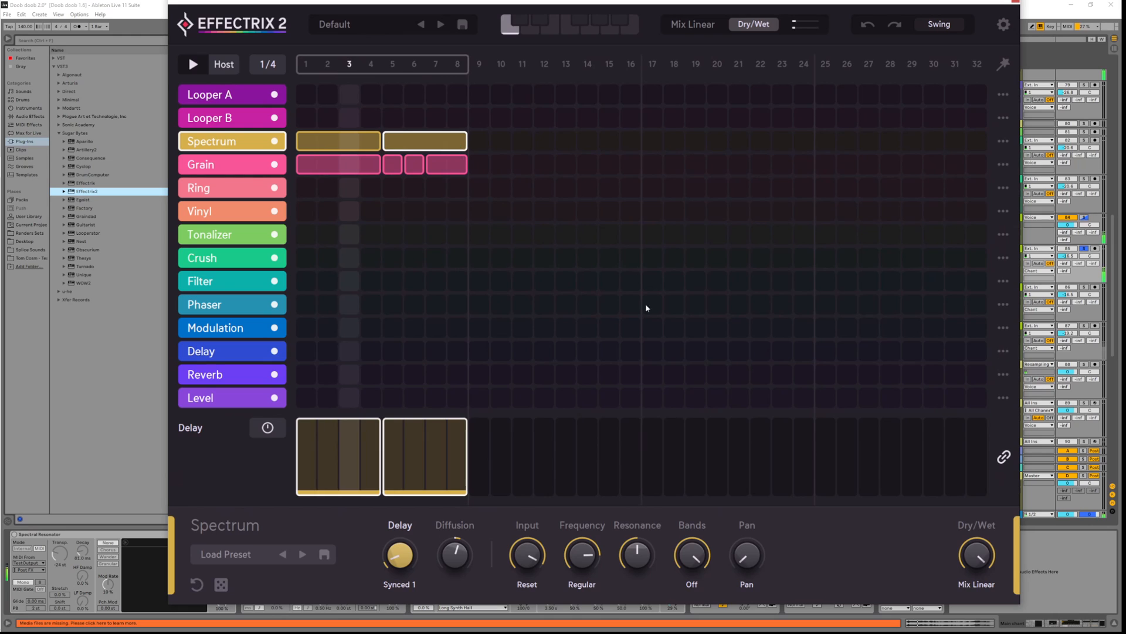
# Lower Grain's dry/wet mix to about 53 and A/B the Grain effect on and off
pyautogui.click(345, 159)
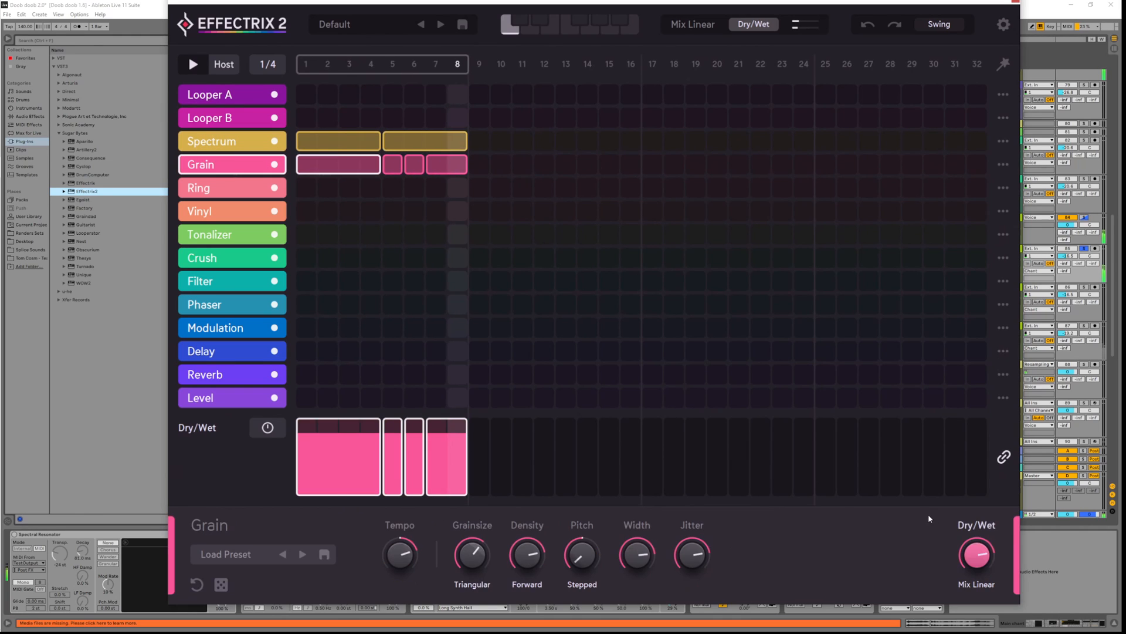
pyautogui.moveTo(977, 554); pyautogui.dragTo(984, 592)
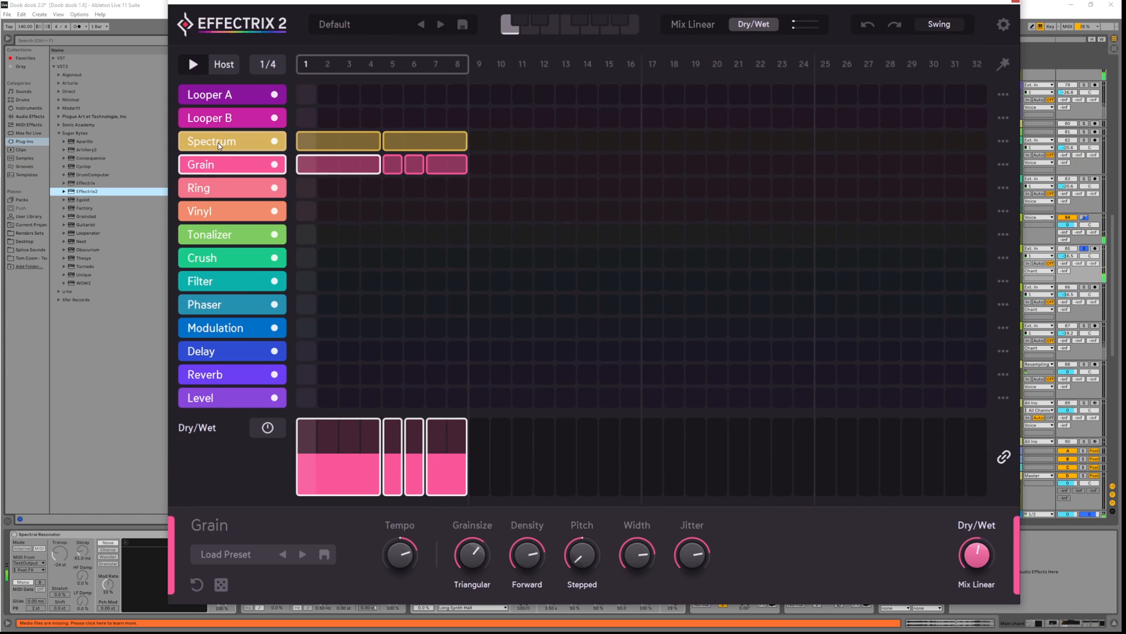
pyautogui.click(269, 167)
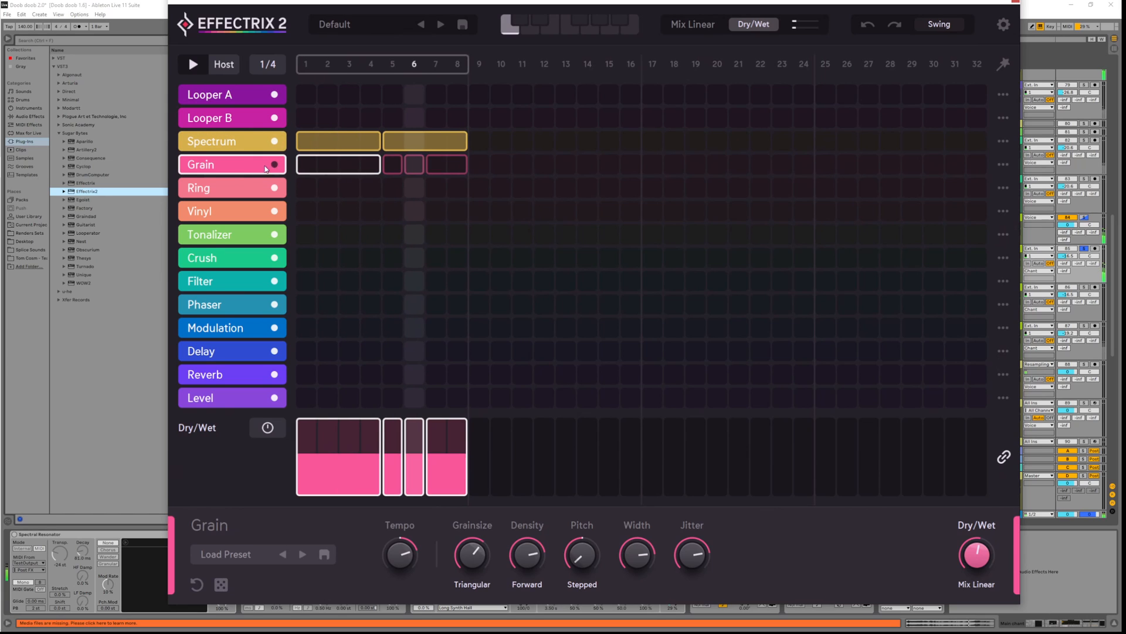
pyautogui.click(273, 165)
pyautogui.click(212, 142)
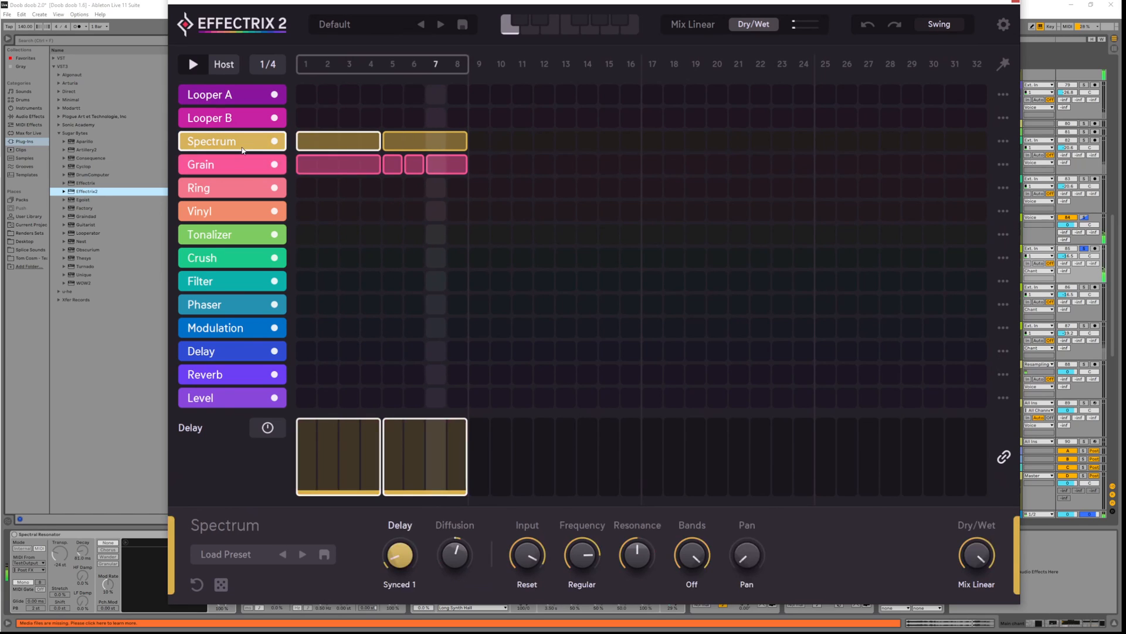
# Set Spectrum Frequency to 48.60 in Center Up mode, Input to No Reset at 63.30
pyautogui.click(582, 584)
pyautogui.moveTo(584, 553); pyautogui.dragTo(589, 590)
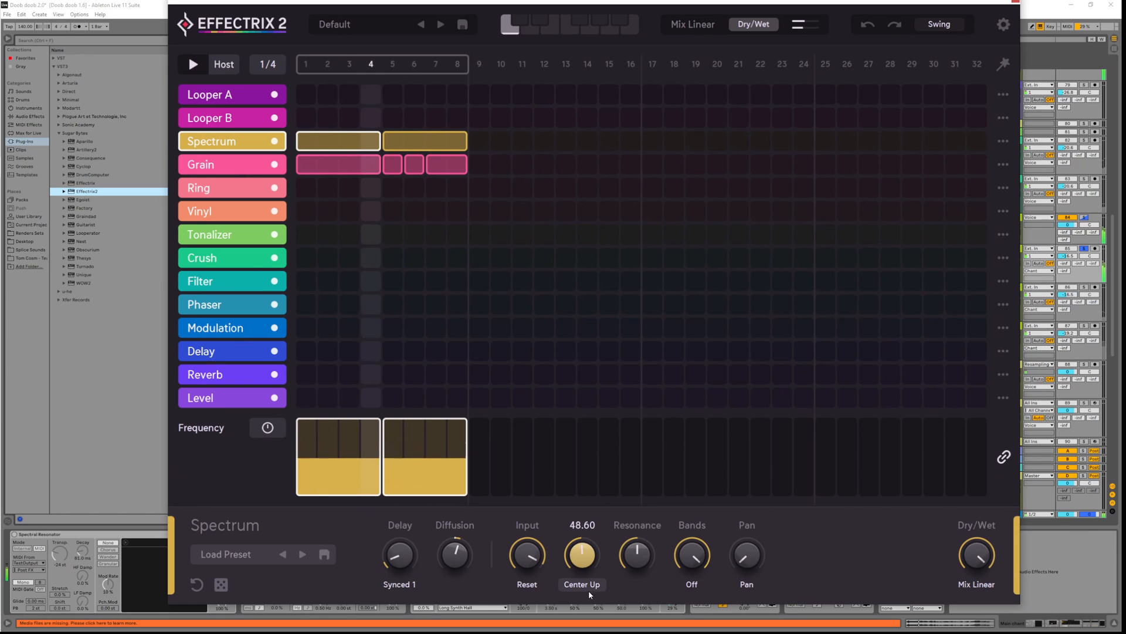
pyautogui.moveTo(638, 562)
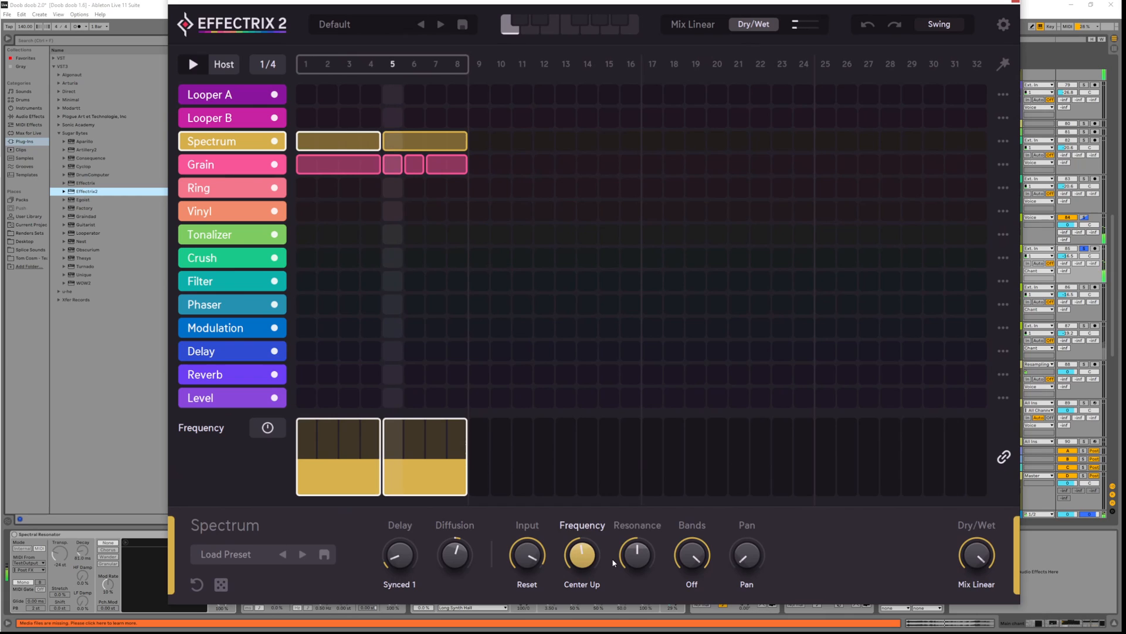
pyautogui.click(527, 584)
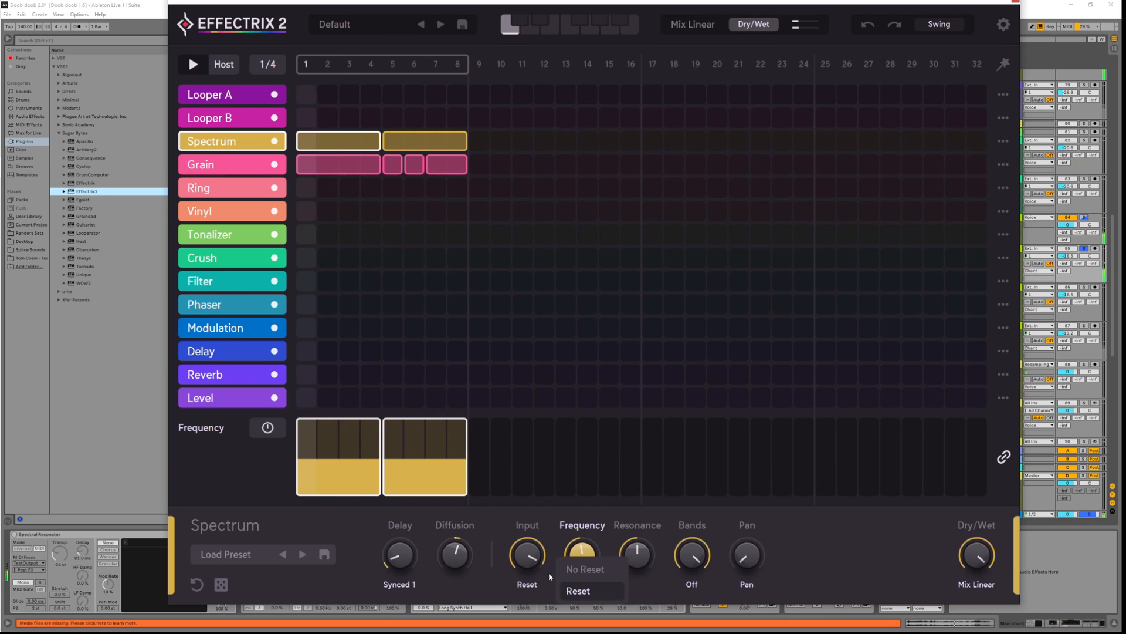
pyautogui.click(583, 570)
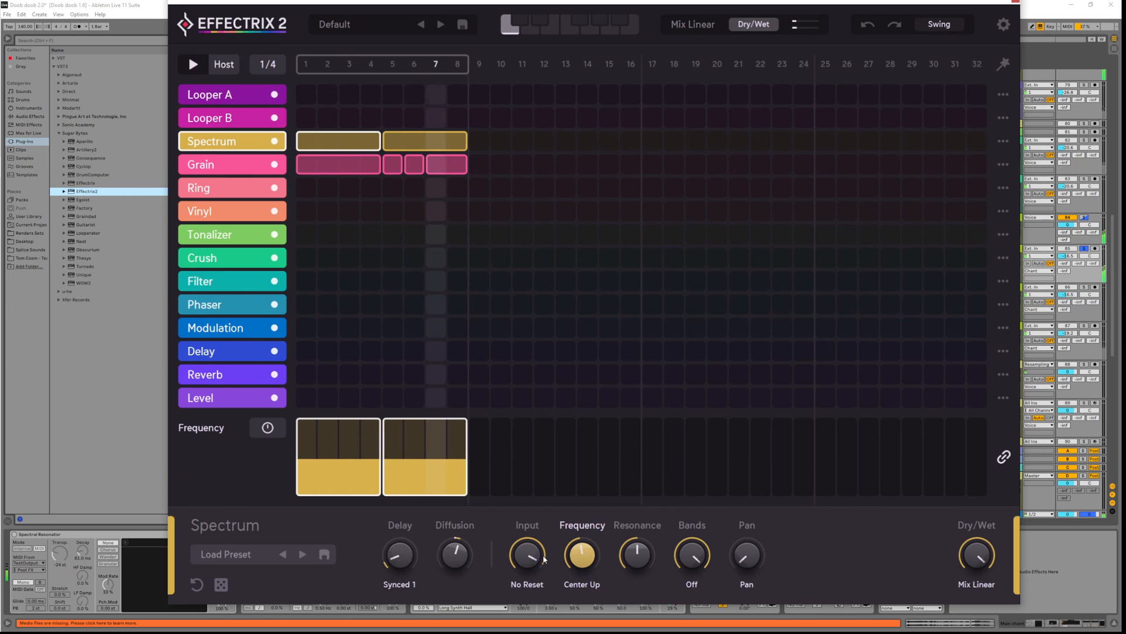
pyautogui.moveTo(543, 558); pyautogui.dragTo(591, 530)
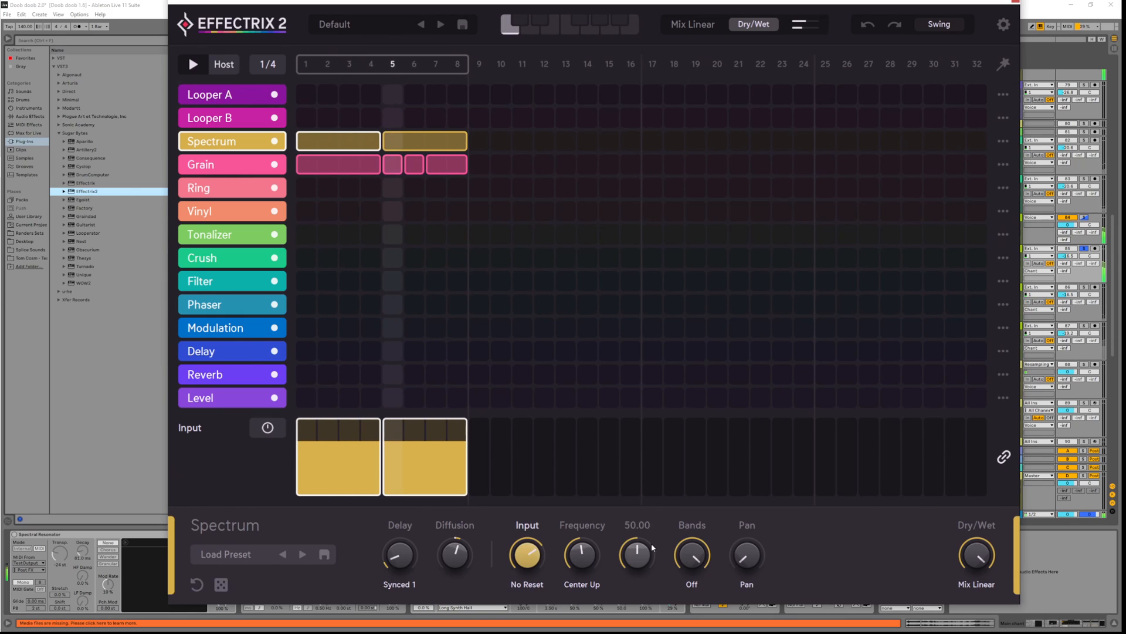
# Raise Spectrum Resonance to about 94 and set Diffusion to 21.7 %
pyautogui.moveTo(647, 558); pyautogui.dragTo(627, 510)
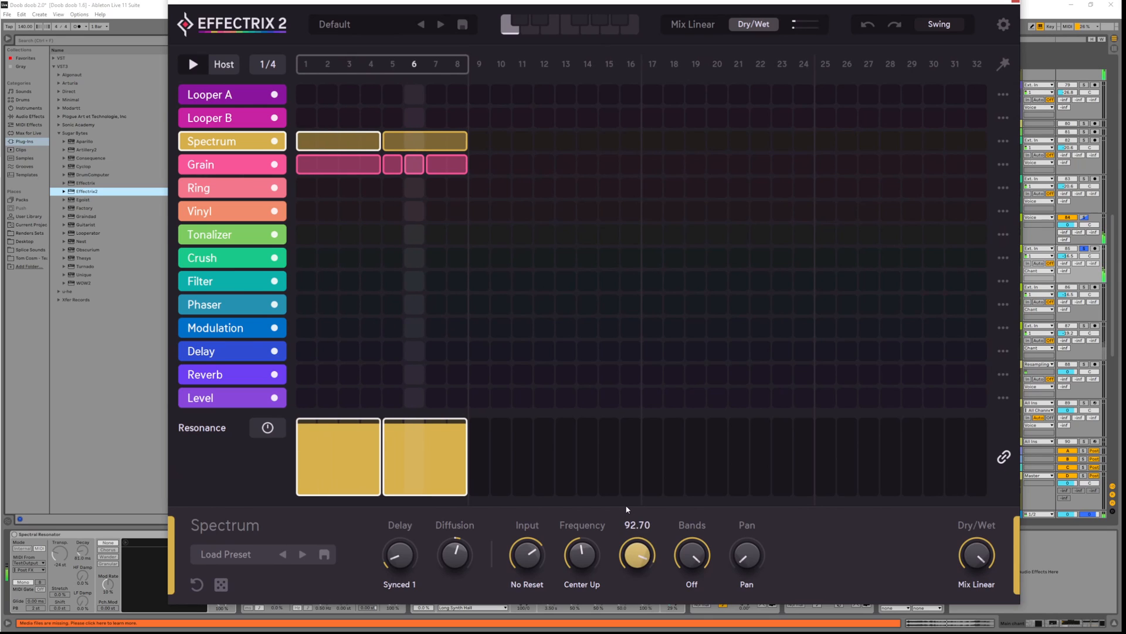
pyautogui.moveTo(638, 552); pyautogui.dragTo(634, 580)
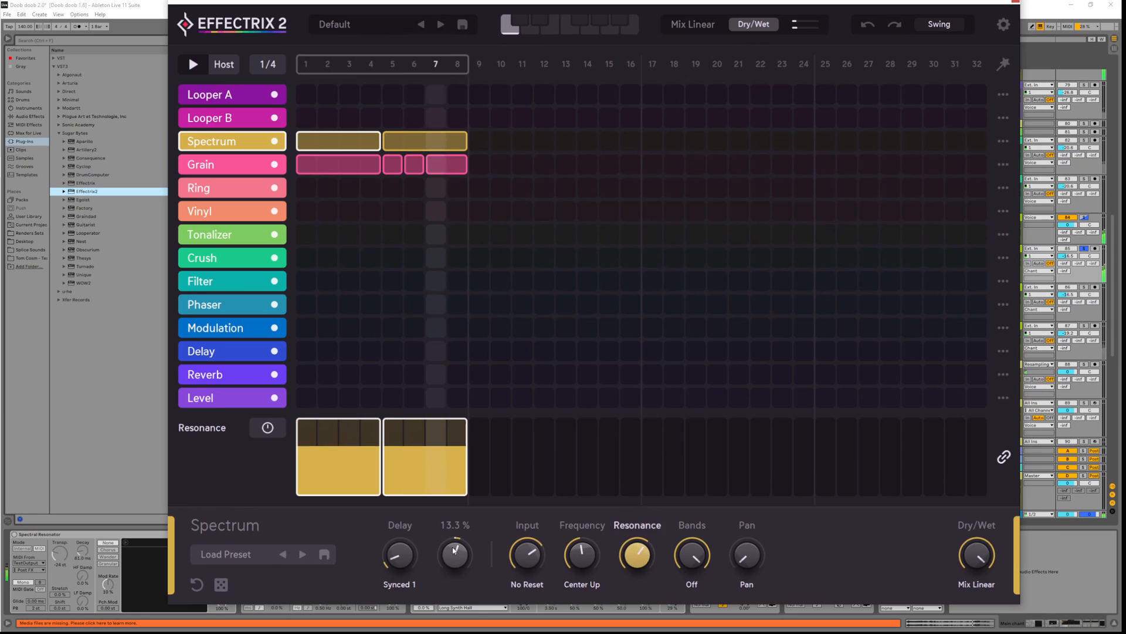
pyautogui.moveTo(454, 550)
pyautogui.mouseDown()
pyautogui.moveTo(461, 529)
pyautogui.moveTo(461, 567)
pyautogui.mouseUp()
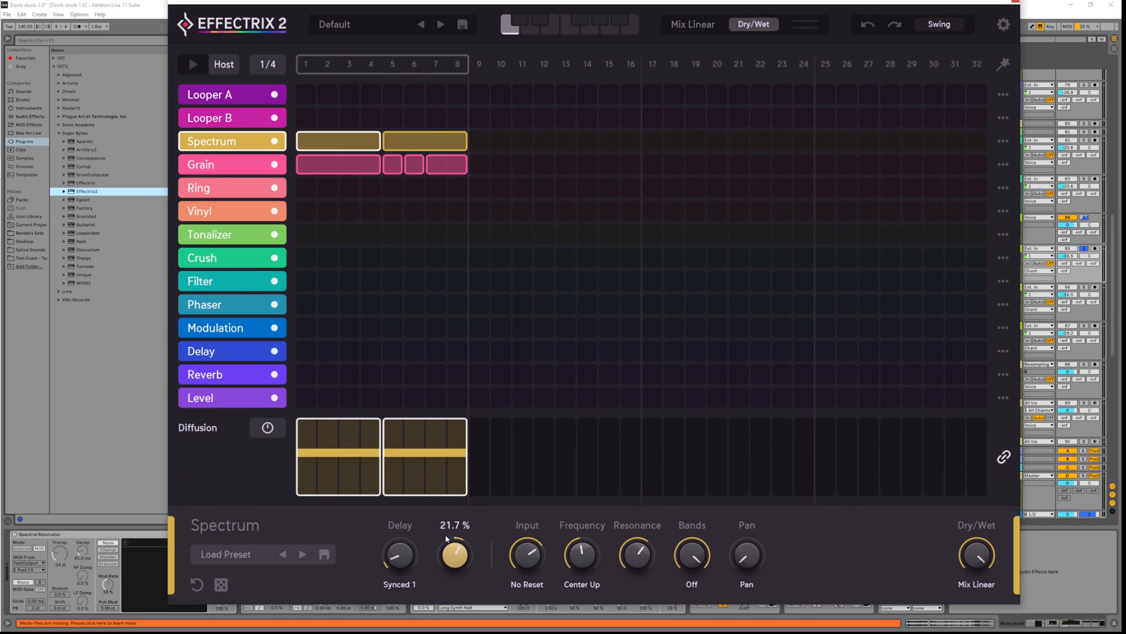
# Modulate Diffusion with a Steptrain, reduce its amount, set step 4 to 22.3% and remove the stray step-9 block
pyautogui.click(271, 430)
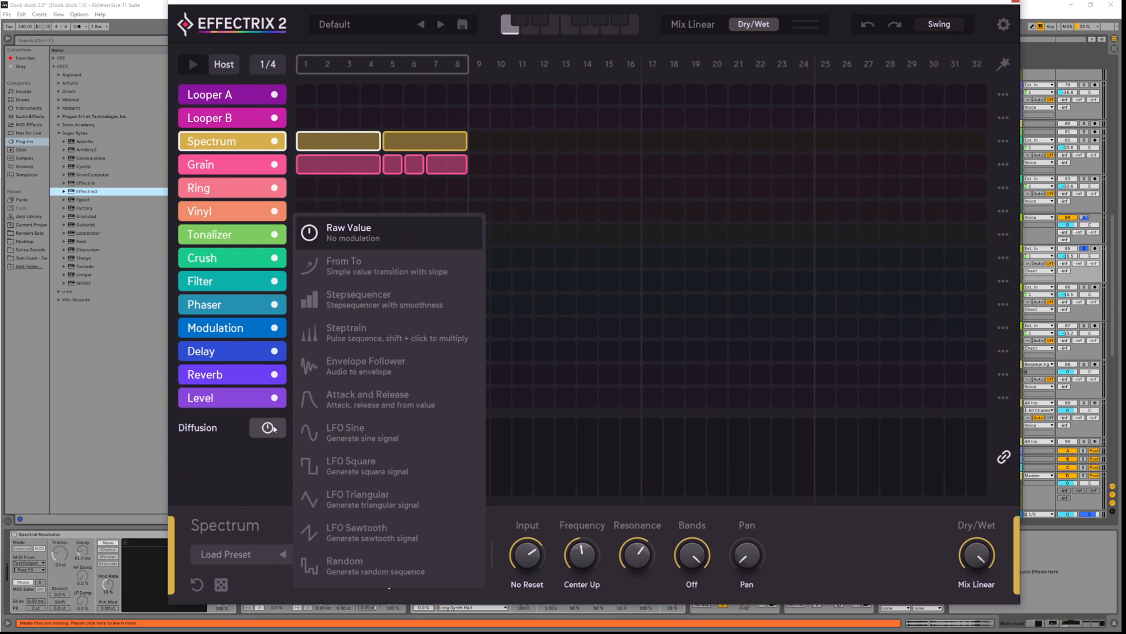
pyautogui.click(406, 335)
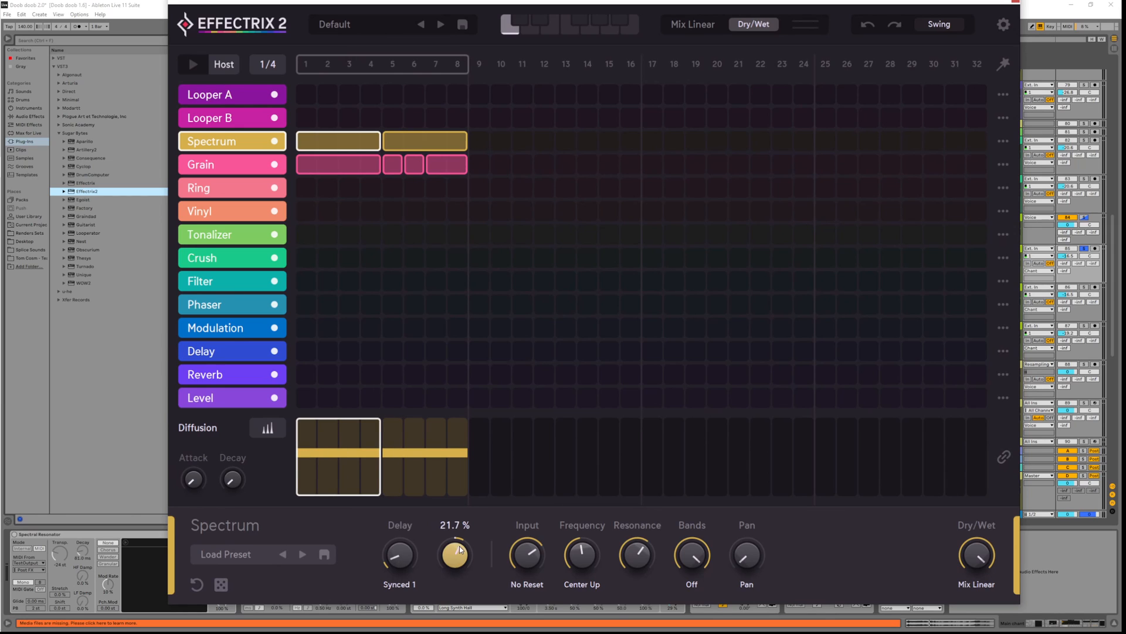
pyautogui.moveTo(457, 554); pyautogui.dragTo(462, 555)
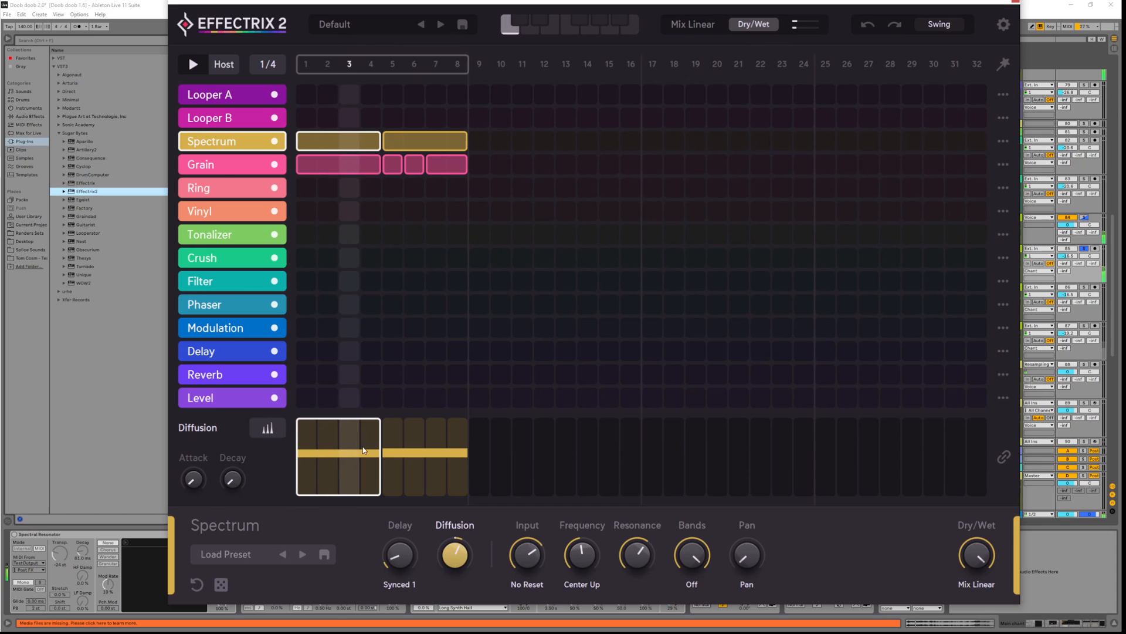
pyautogui.moveTo(366, 449)
pyautogui.mouseDown()
pyautogui.moveTo(370, 436)
pyautogui.moveTo(372, 447)
pyautogui.mouseUp()
pyautogui.click(473, 442)
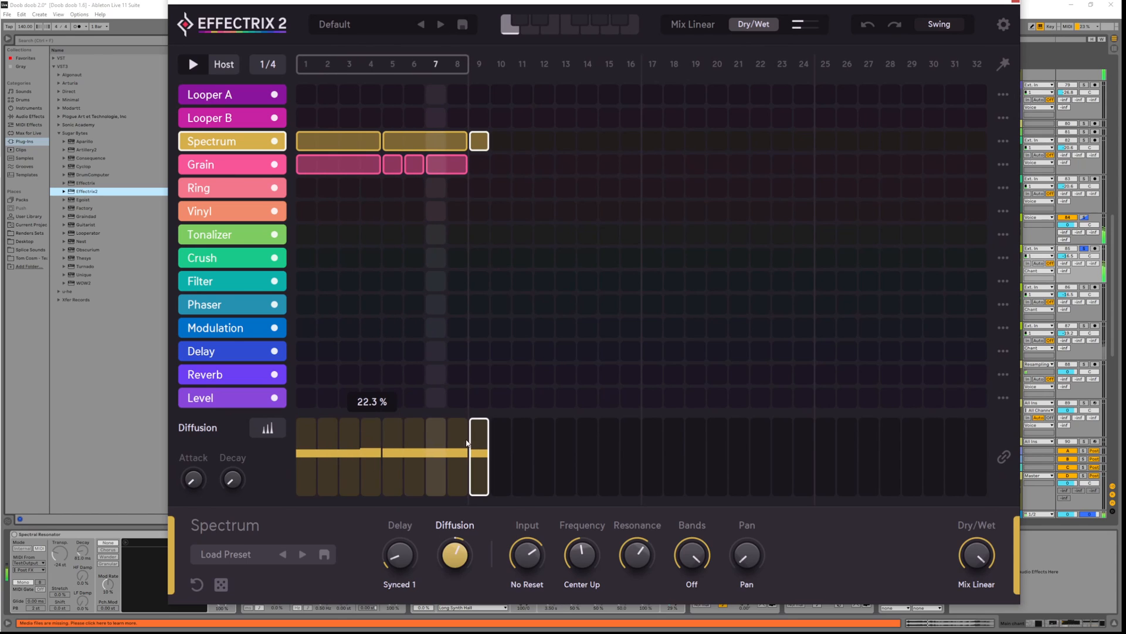
pyautogui.rightClick(475, 446)
pyautogui.click(468, 441)
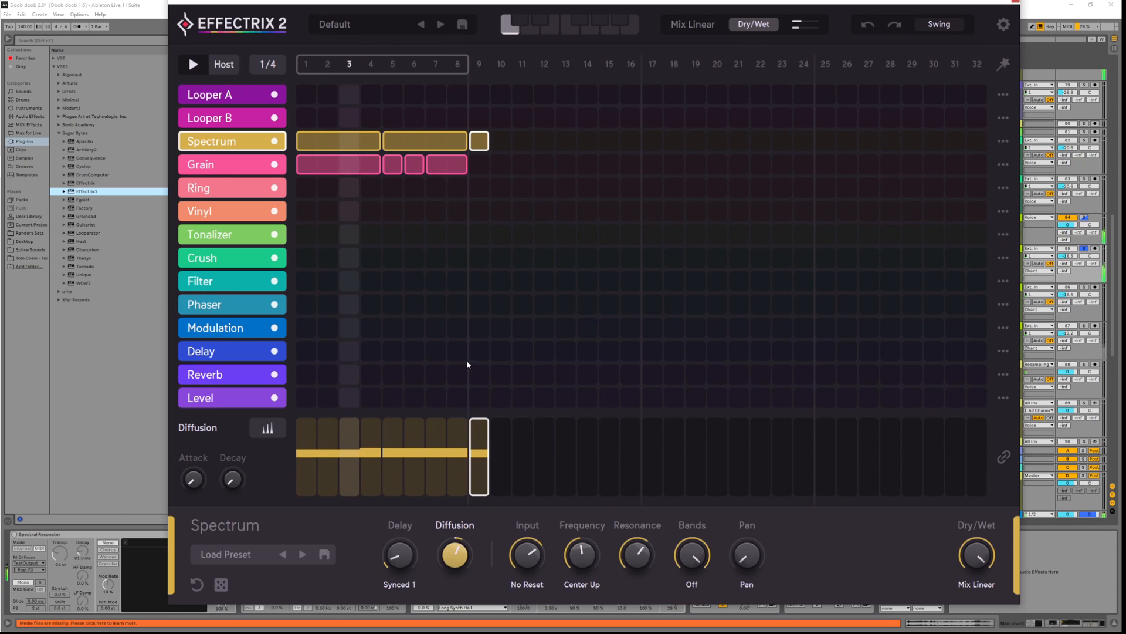
# On the steps 5–8 Spectrum block, raise step 8, lengthen attack and decay, and triple-split it near 46%
pyautogui.click(480, 141)
pyautogui.moveTo(457, 434); pyautogui.dragTo(456, 422)
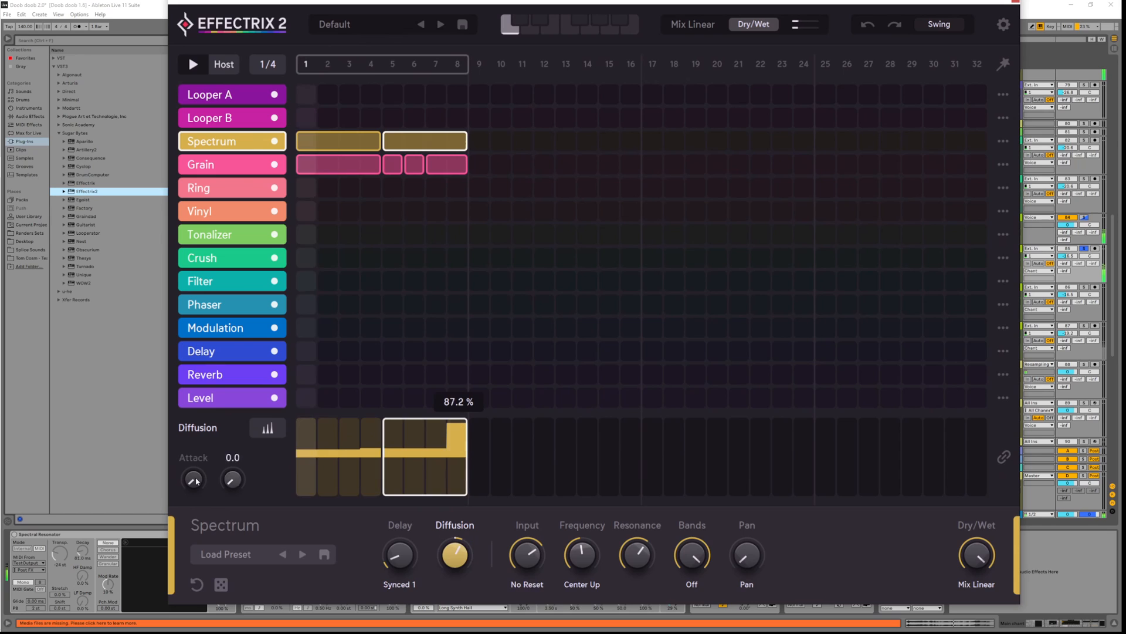
pyautogui.moveTo(195, 478); pyautogui.dragTo(201, 445)
pyautogui.moveTo(233, 484); pyautogui.dragTo(235, 458)
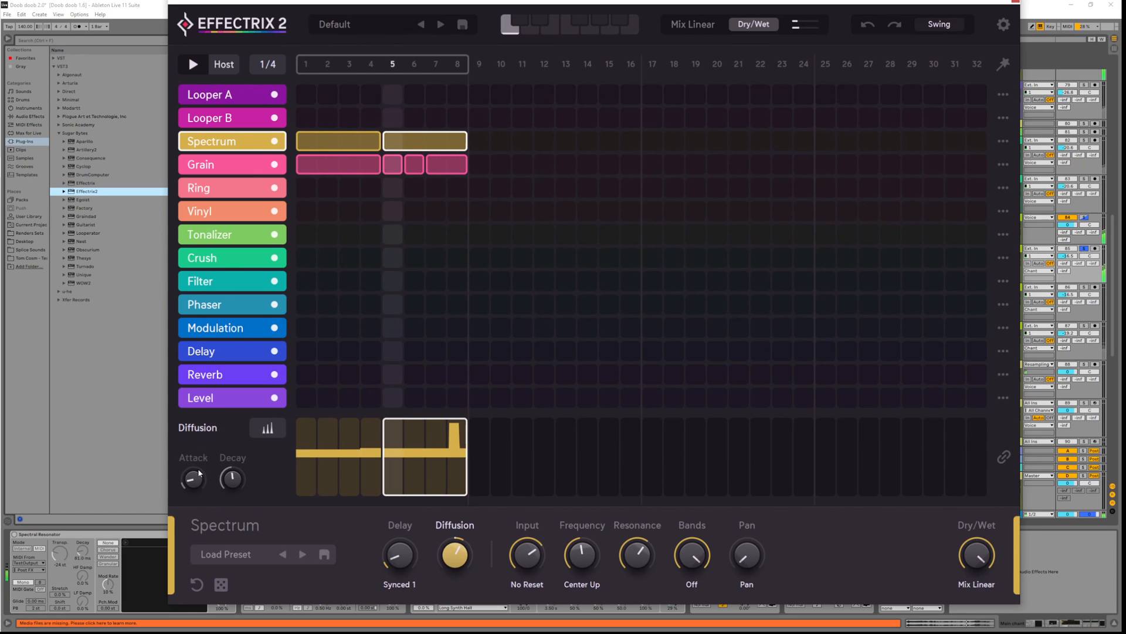
pyautogui.rightClick(462, 447)
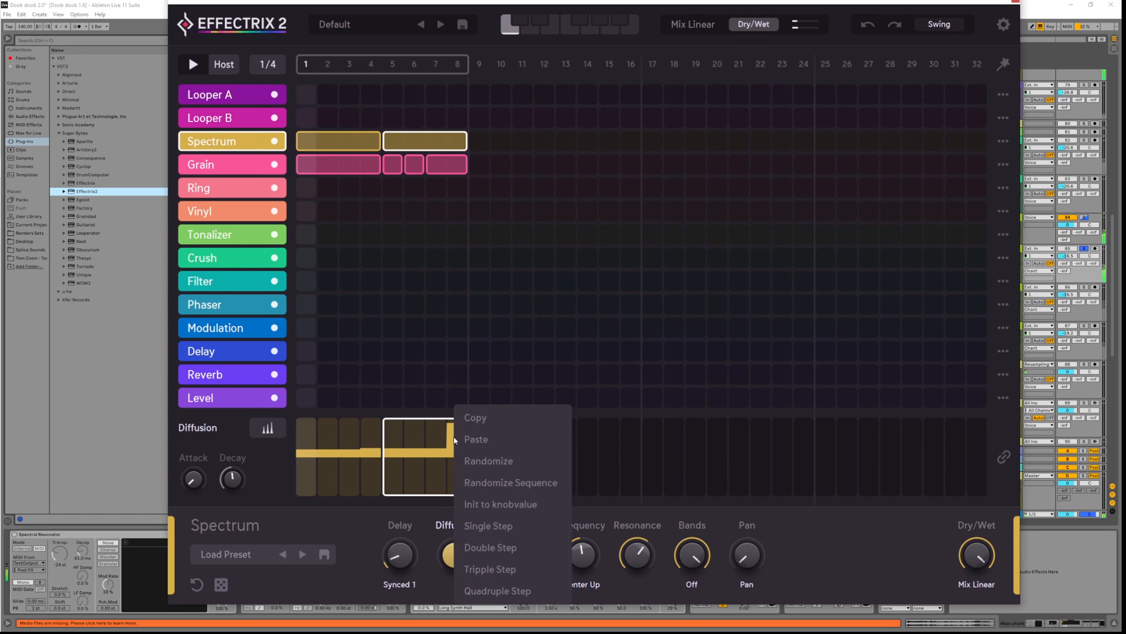
pyautogui.click(493, 568)
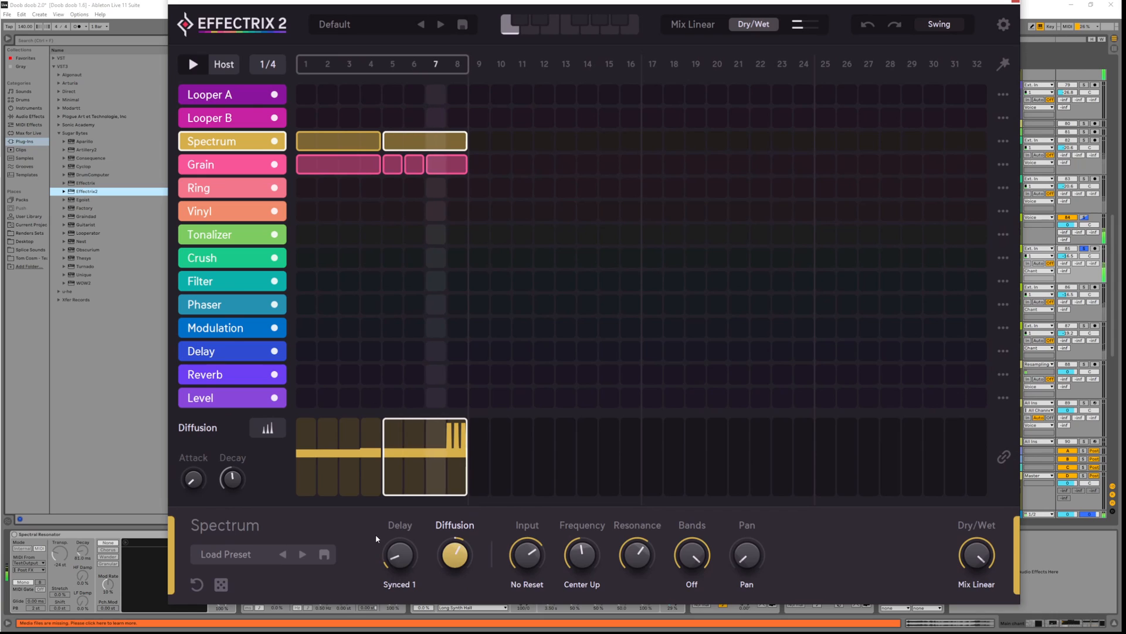
pyautogui.moveTo(467, 563)
pyautogui.moveTo(458, 424); pyautogui.dragTo(453, 444)
pyautogui.rightClick(456, 439)
# Change Diffusion step 8 to a double pulse and set the Spectrum frequency mode to Upward
pyautogui.click(488, 543)
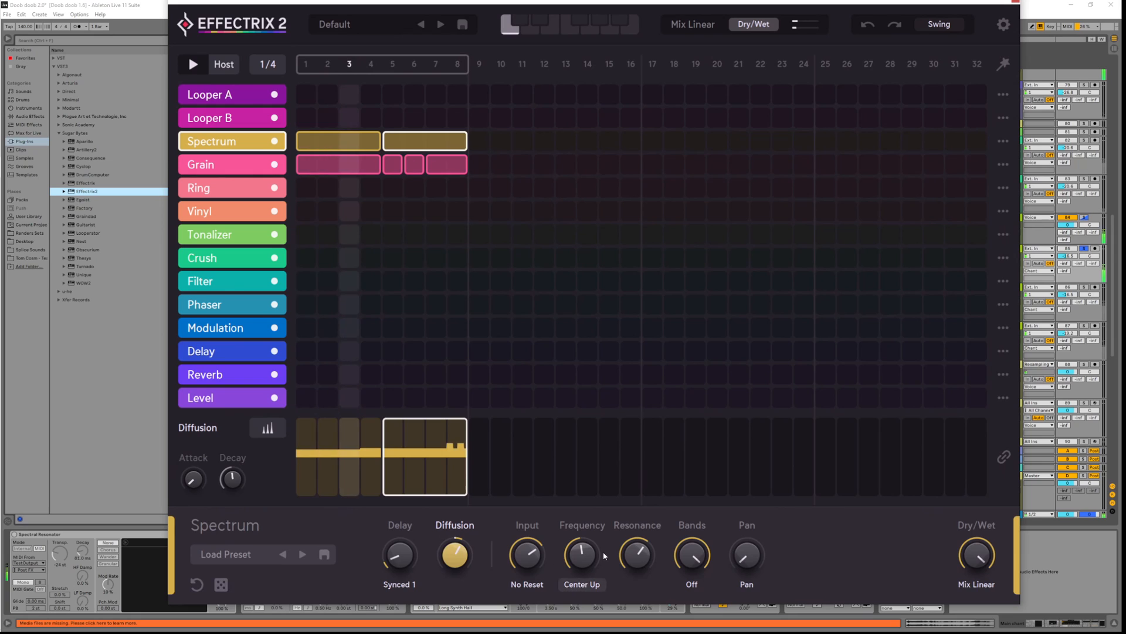
pyautogui.click(596, 590)
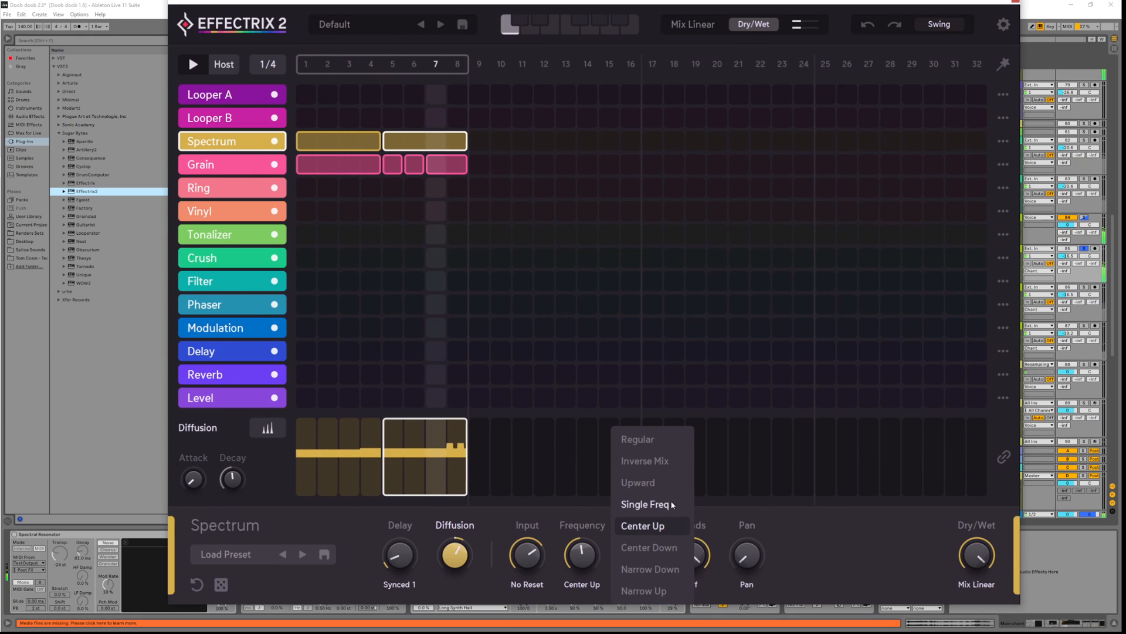
pyautogui.click(657, 483)
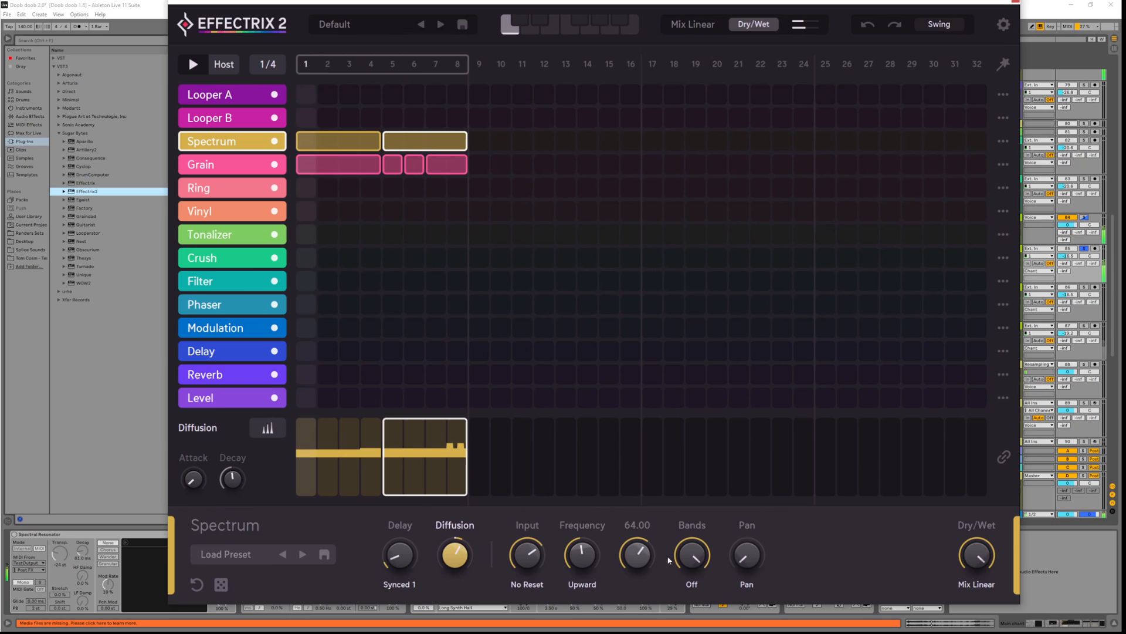
# Keep Spectrum bands Off, turn up the resonance and return to the Diffusion steps
pyautogui.click(693, 585)
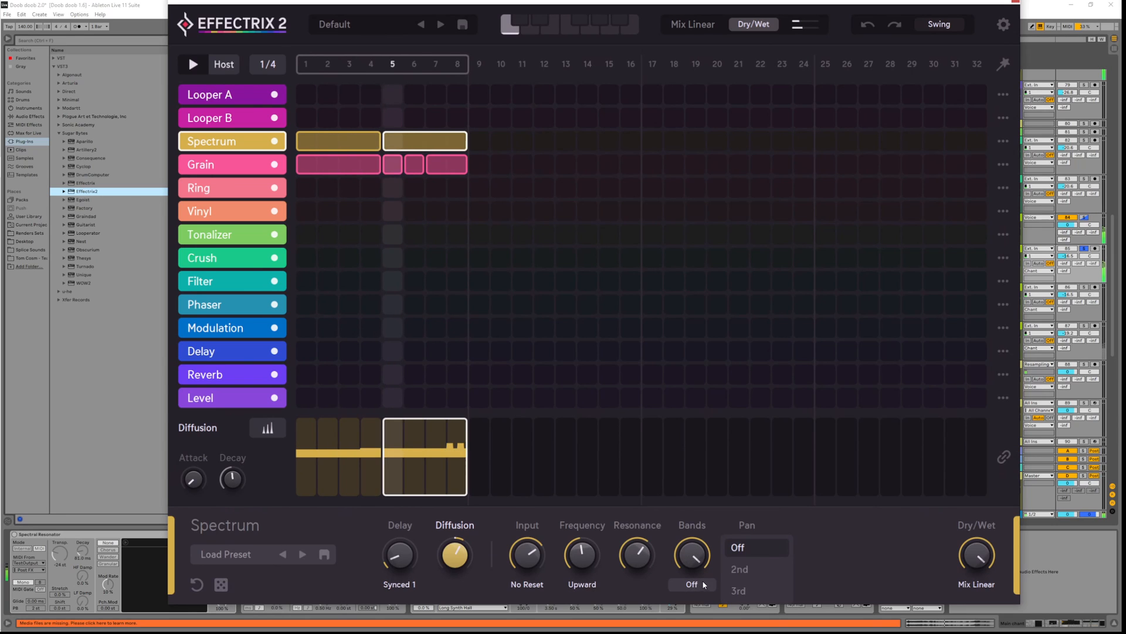
pyautogui.click(702, 579)
pyautogui.moveTo(641, 554); pyautogui.dragTo(639, 561)
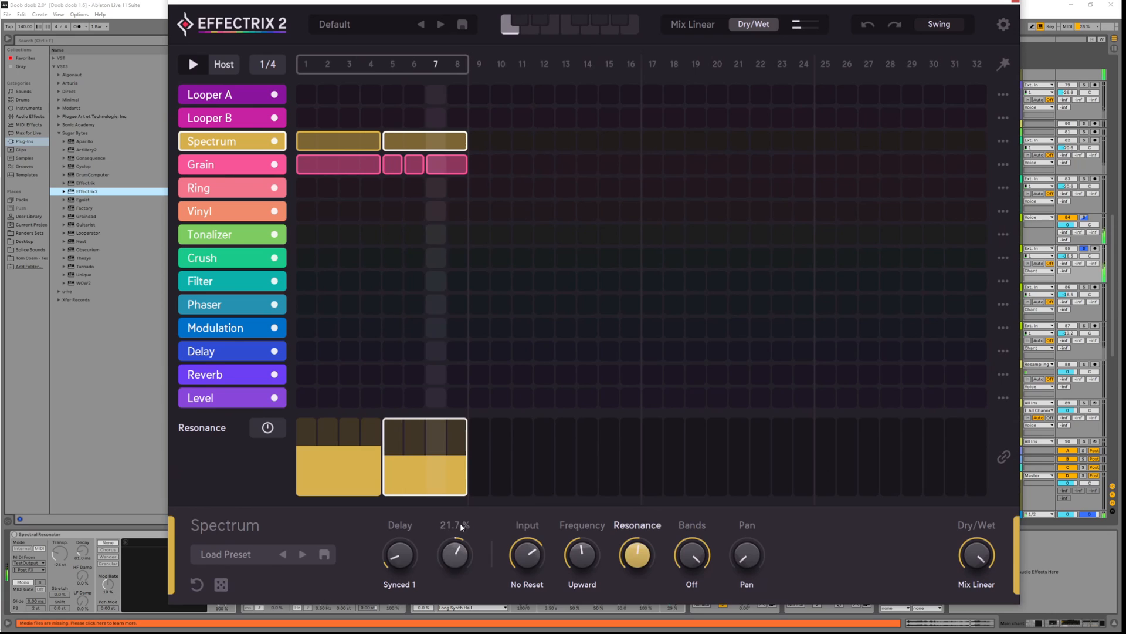
pyautogui.click(451, 545)
# Apply Double Step to the first block's Diffusion steps, with step 4 around 23.6%
pyautogui.click(370, 444)
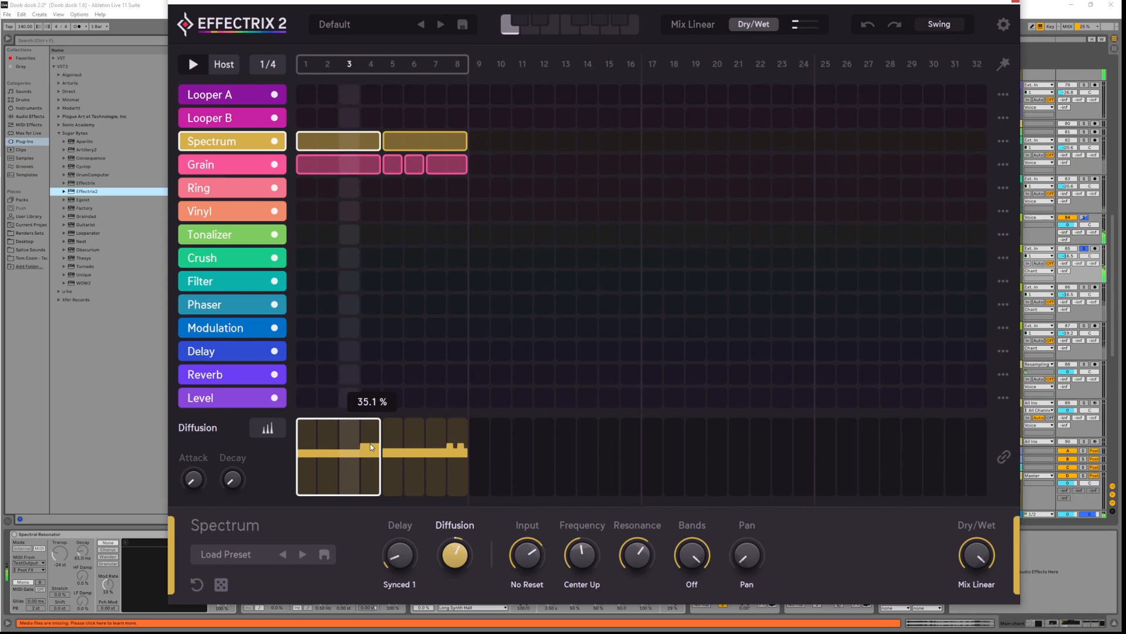
pyautogui.rightClick(370, 443)
pyautogui.click(406, 546)
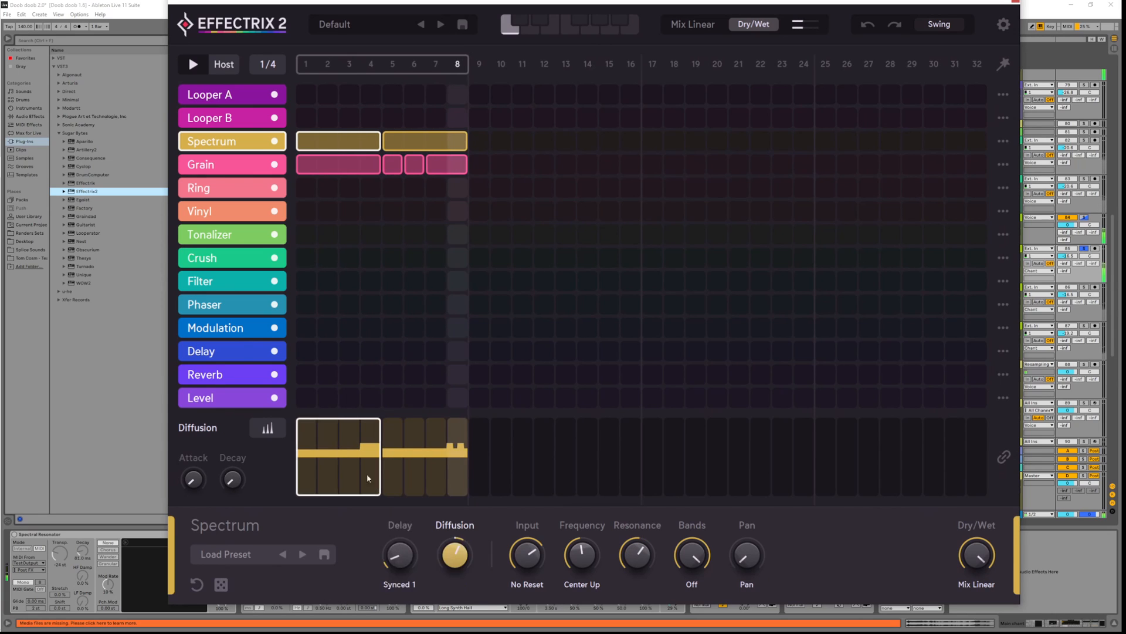
pyautogui.click(368, 448)
pyautogui.rightClick(368, 448)
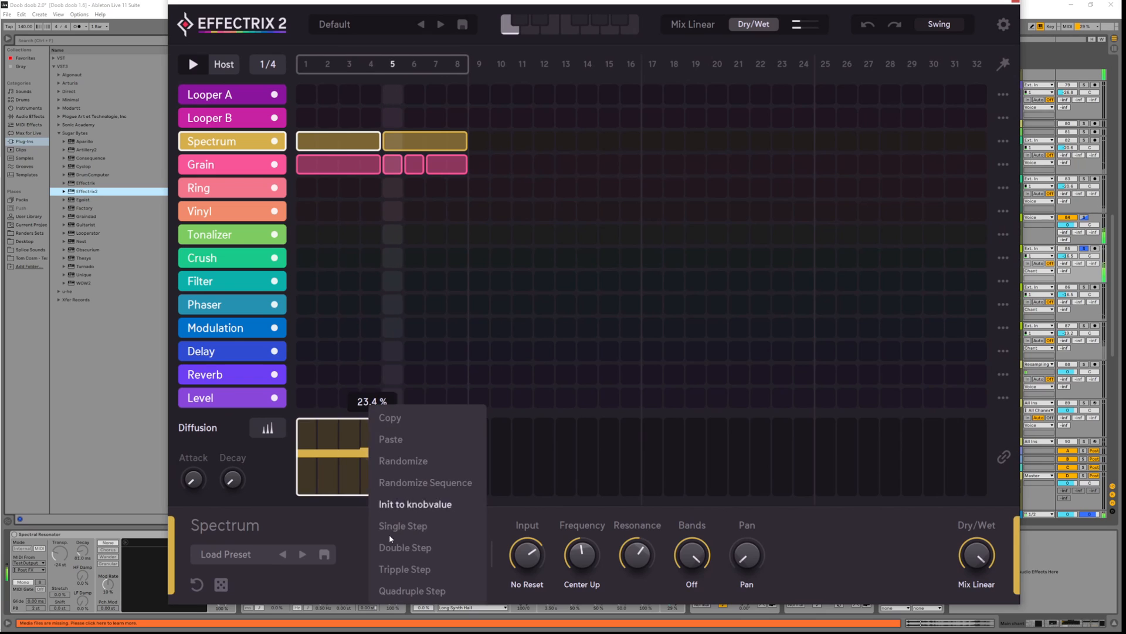
pyautogui.click(389, 534)
# Lengthen the Diffusion decay, raise step 6 to about 40%, and move the Reverb lane beneath Spectrum
pyautogui.moveTo(227, 484); pyautogui.dragTo(220, 417)
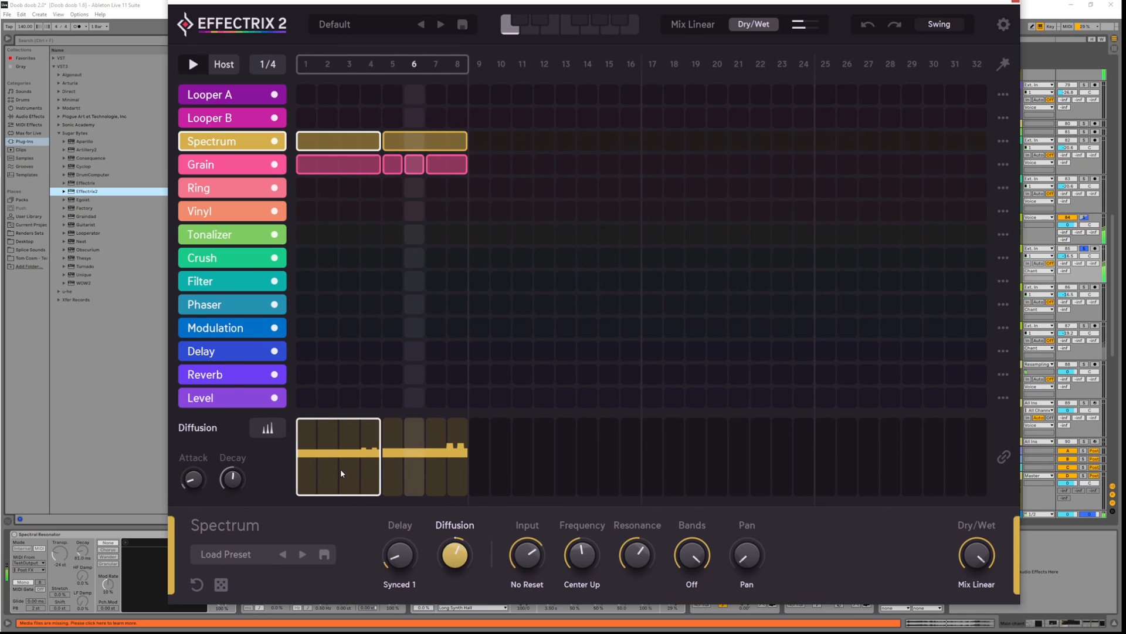
pyautogui.moveTo(420, 450); pyautogui.dragTo(418, 445)
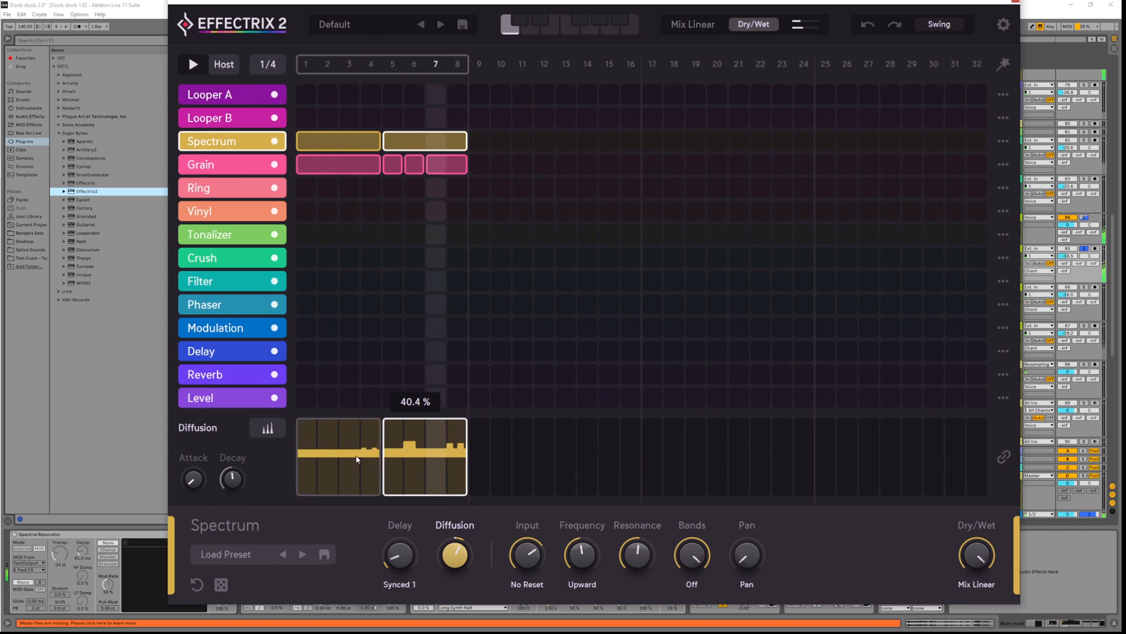
pyautogui.click(309, 462)
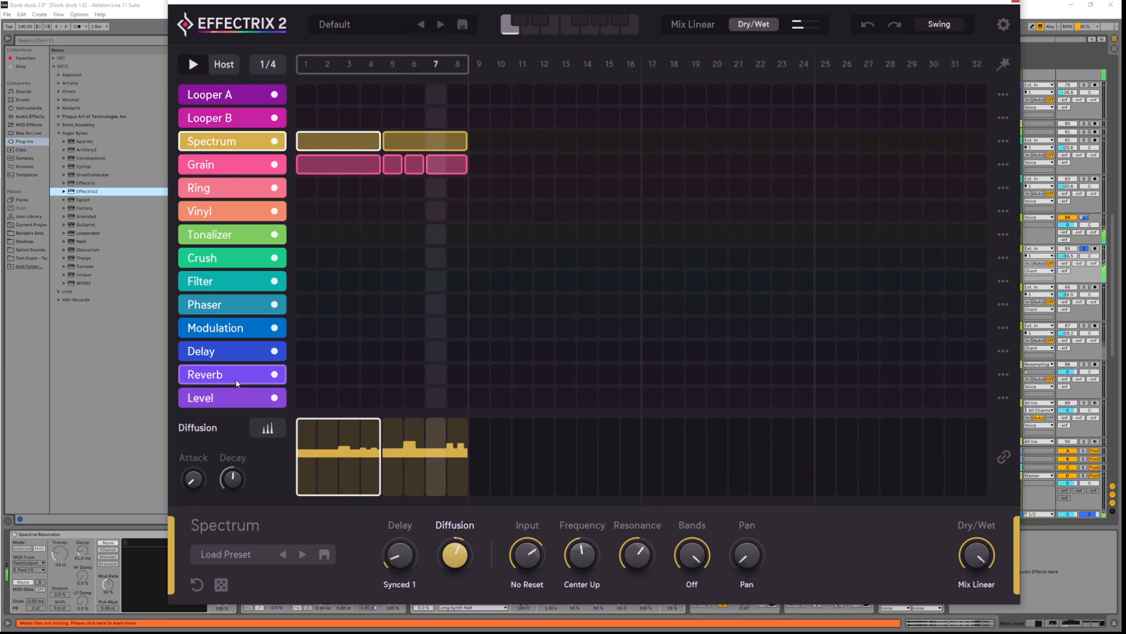
pyautogui.moveTo(223, 374); pyautogui.dragTo(223, 154)
# Add a Reverb block over steps 1–8 with High Cut 110, Wet about 27 and Size about 40.55
pyautogui.moveTo(305, 164); pyautogui.dragTo(457, 164)
pyautogui.click(976, 554)
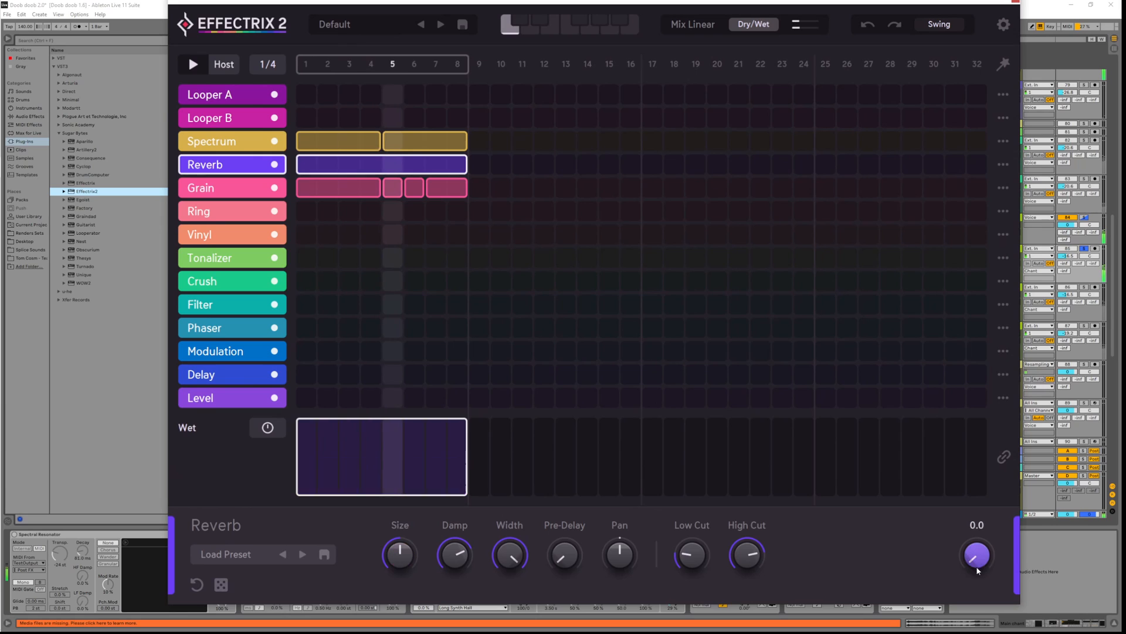
pyautogui.moveTo(400, 554); pyautogui.dragTo(401, 580)
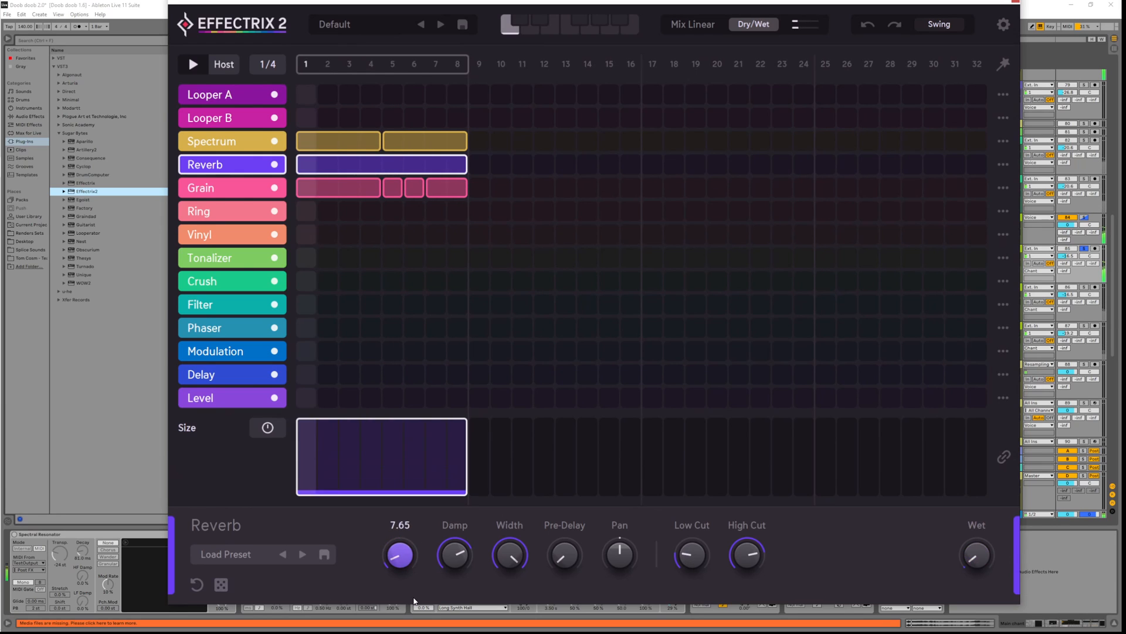
pyautogui.click(454, 554)
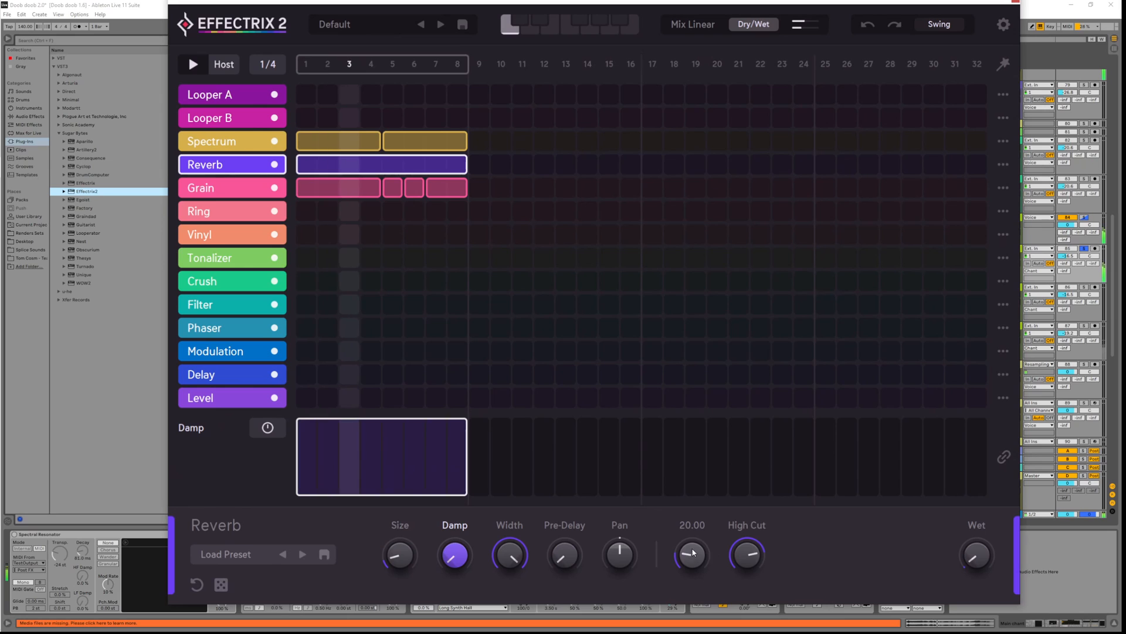
pyautogui.moveTo(739, 560); pyautogui.dragTo(737, 485)
pyautogui.moveTo(978, 568); pyautogui.dragTo(960, 508)
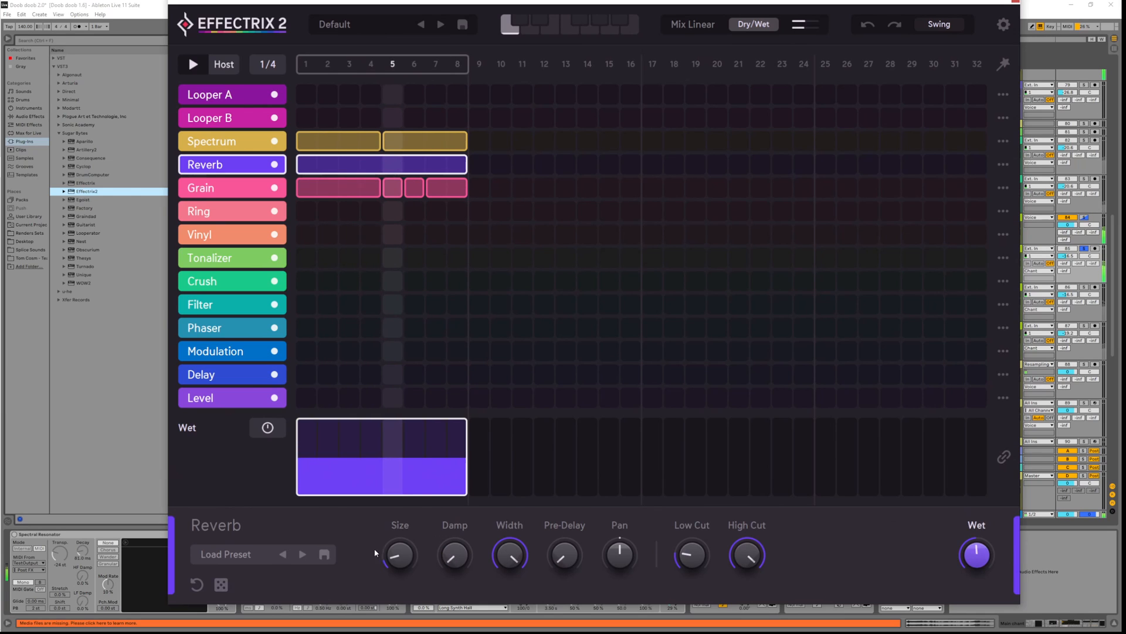
pyautogui.moveTo(400, 562); pyautogui.dragTo(400, 543)
pyautogui.moveTo(961, 546); pyautogui.dragTo(917, 572)
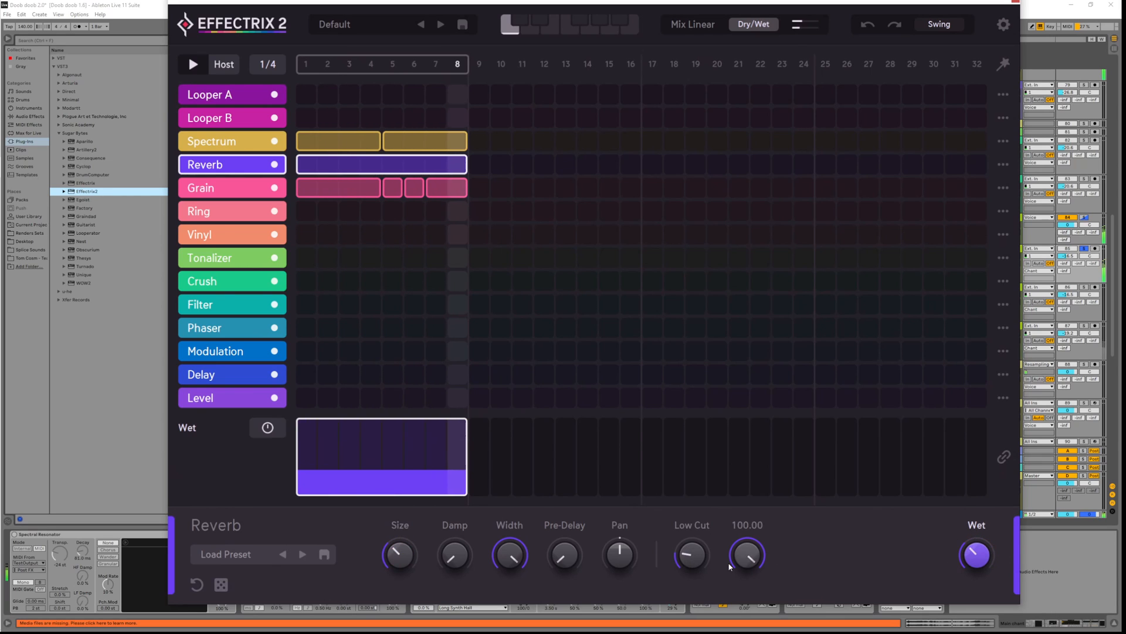
pyautogui.click(695, 558)
pyautogui.moveTo(455, 555); pyautogui.dragTo(400, 535)
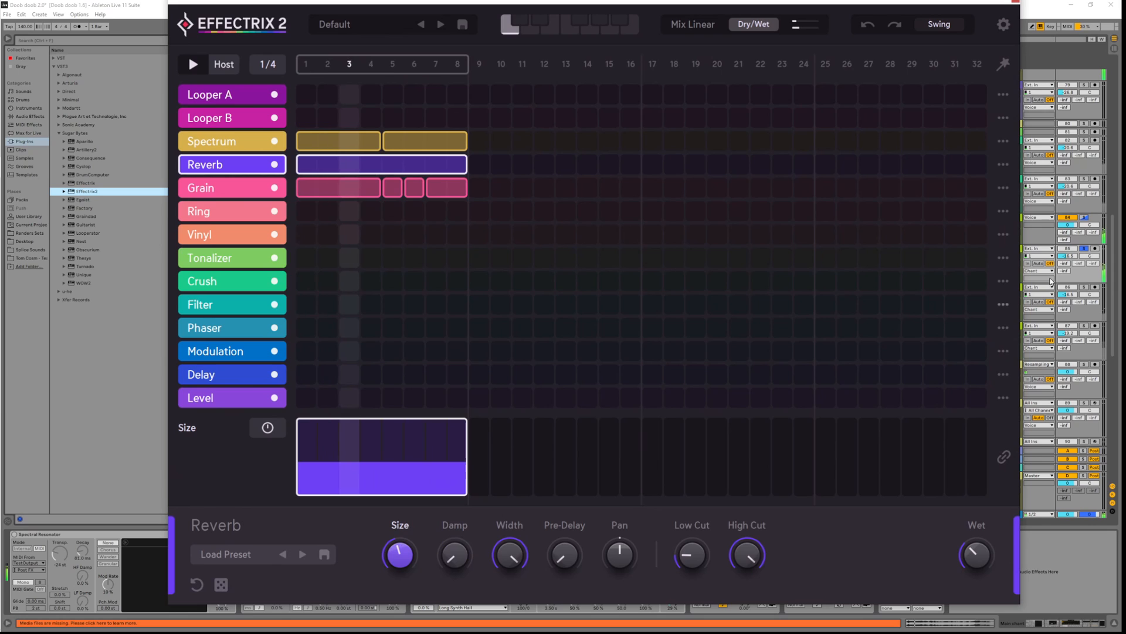
# Unsolo and re-solo the Bases track to compare it against the full mix
pyautogui.click(1084, 249)
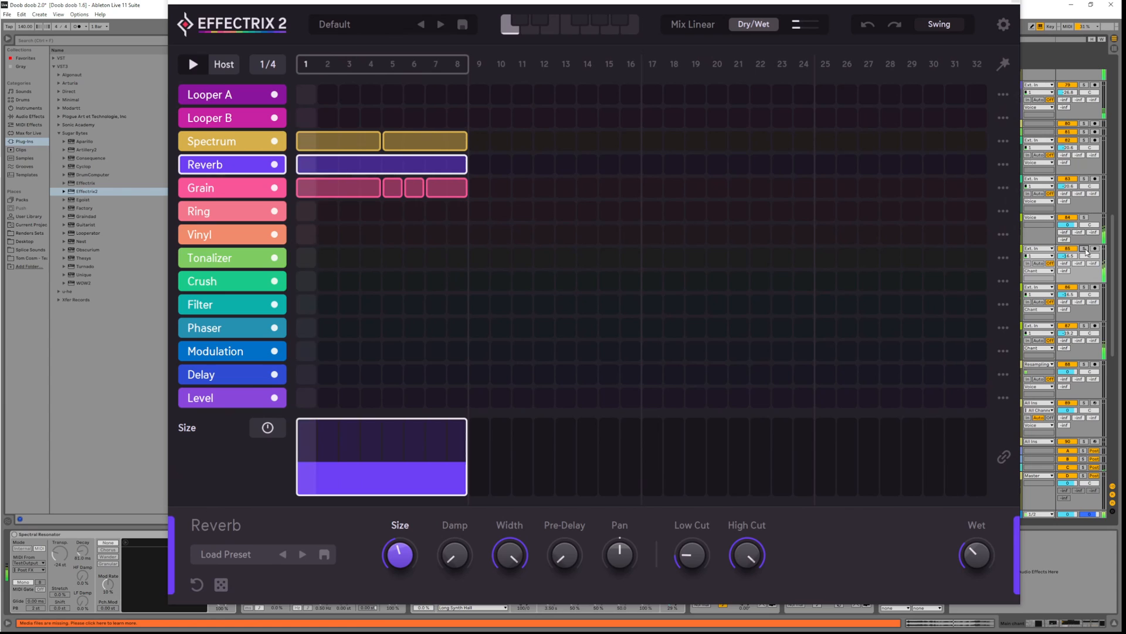
pyautogui.click(1085, 249)
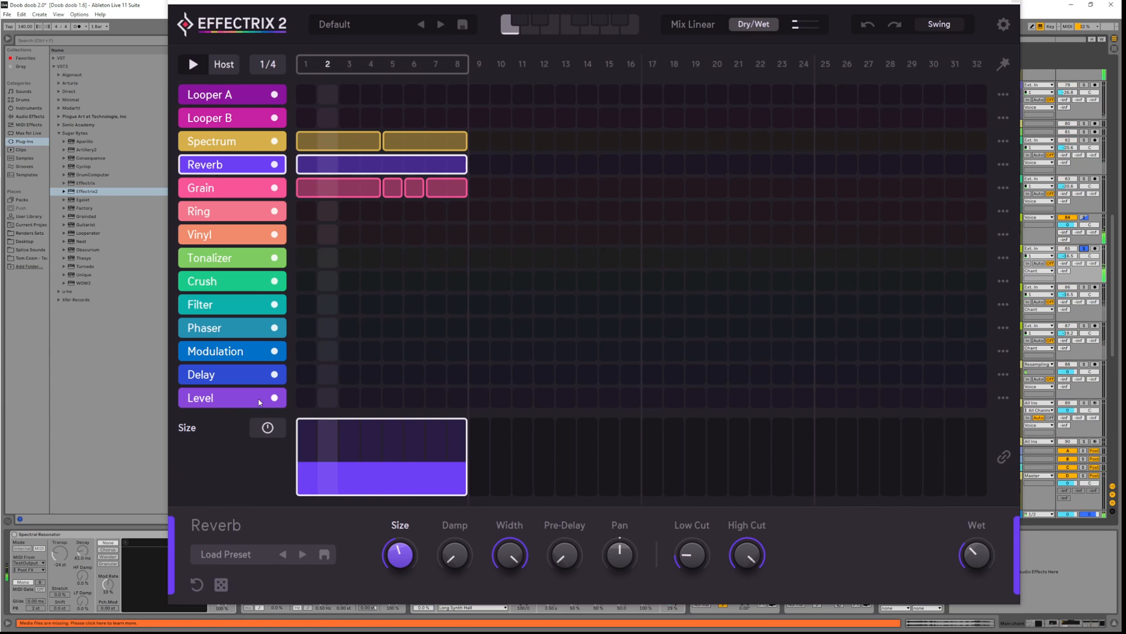
pyautogui.click(232, 398)
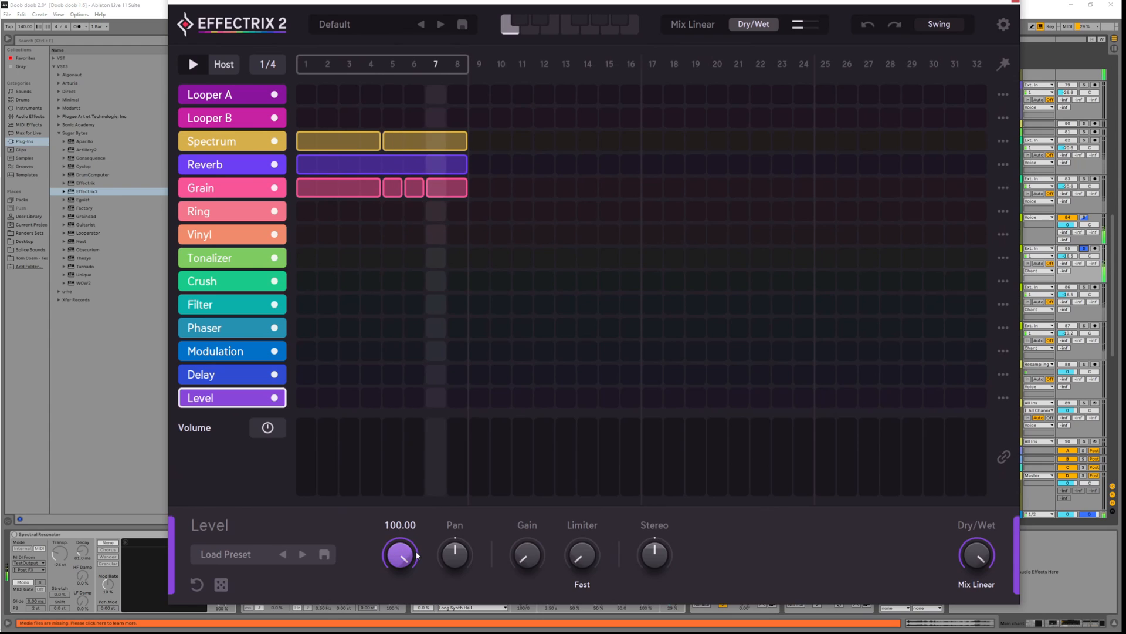
# Set the Level Volume to a Steptrain, paint a block over the first steps and lower Volume to 61.15
pyautogui.moveTo(403, 548); pyautogui.dragTo(407, 552)
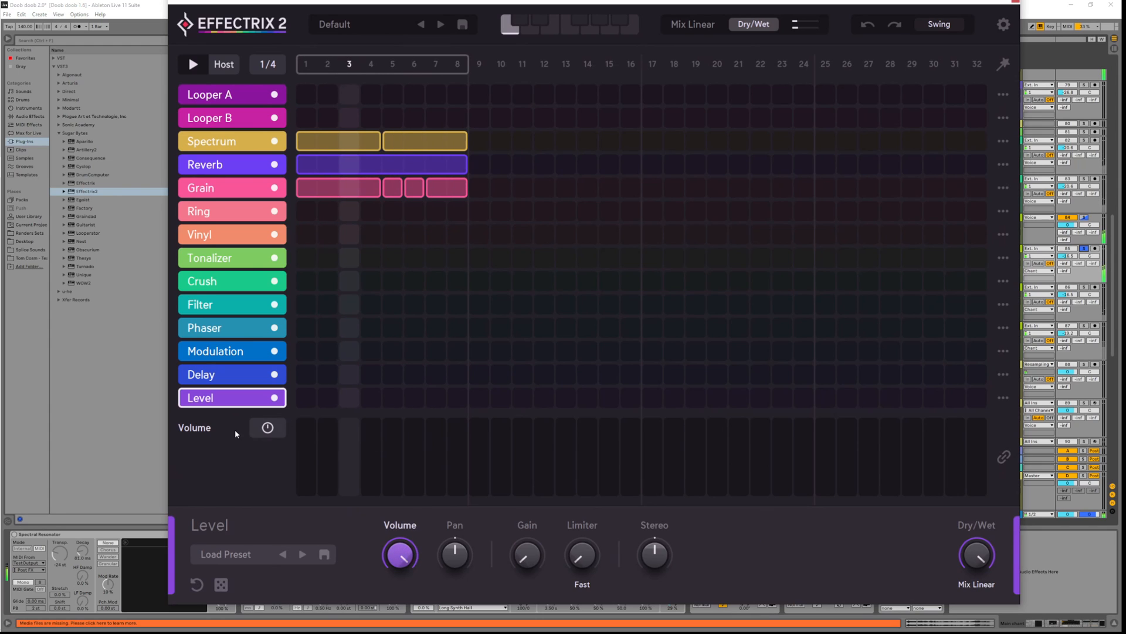
pyautogui.click(267, 427)
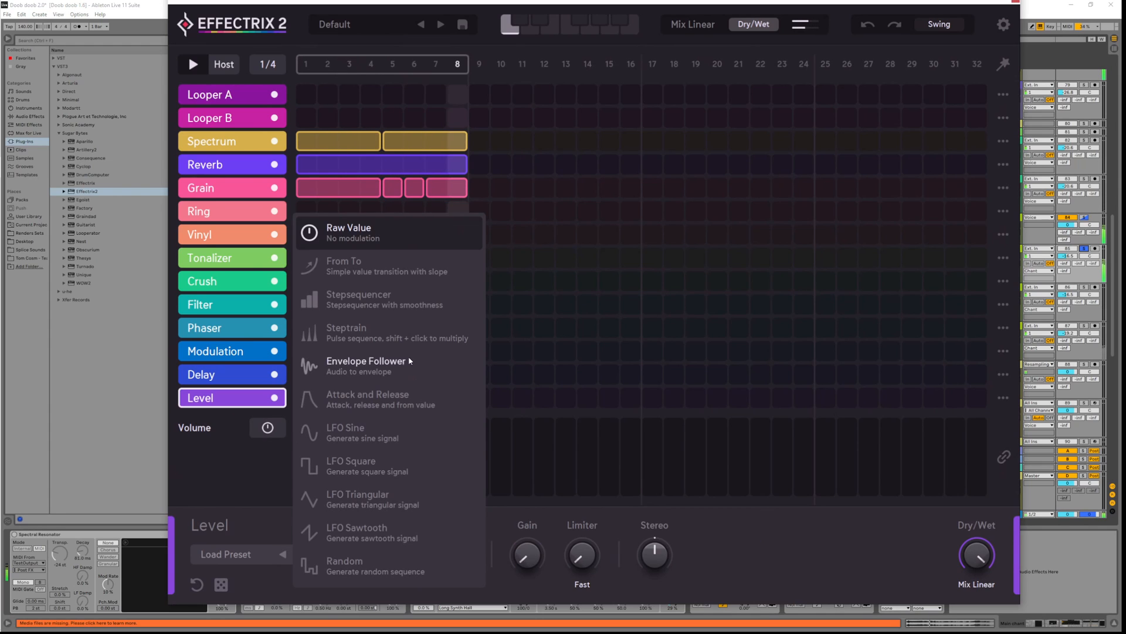
pyautogui.click(390, 336)
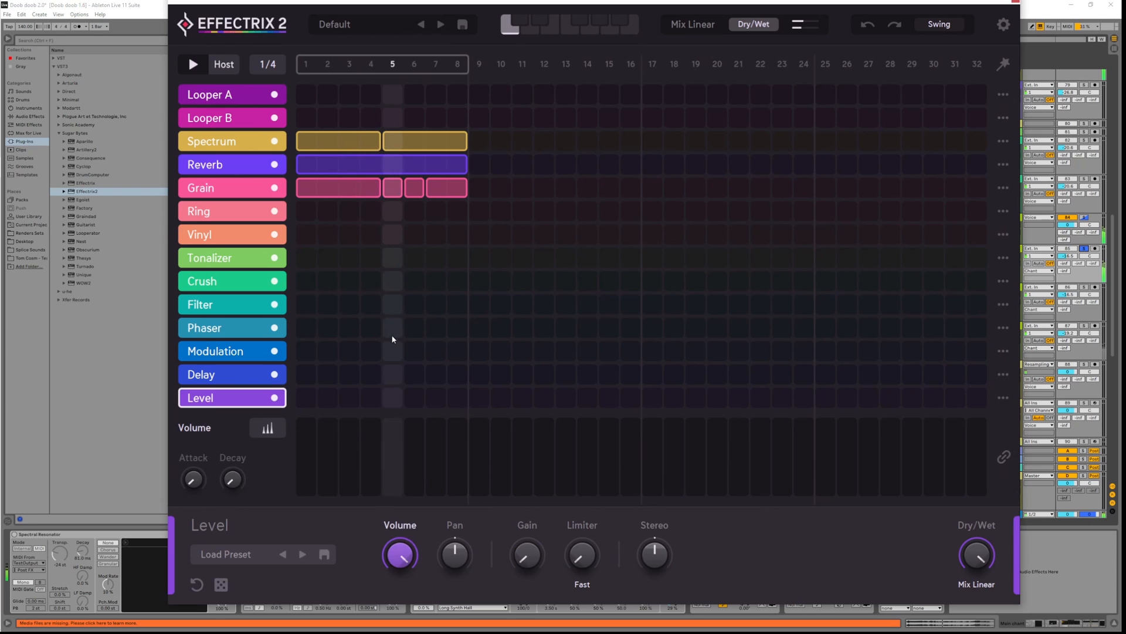
pyautogui.moveTo(301, 397); pyautogui.dragTo(459, 402)
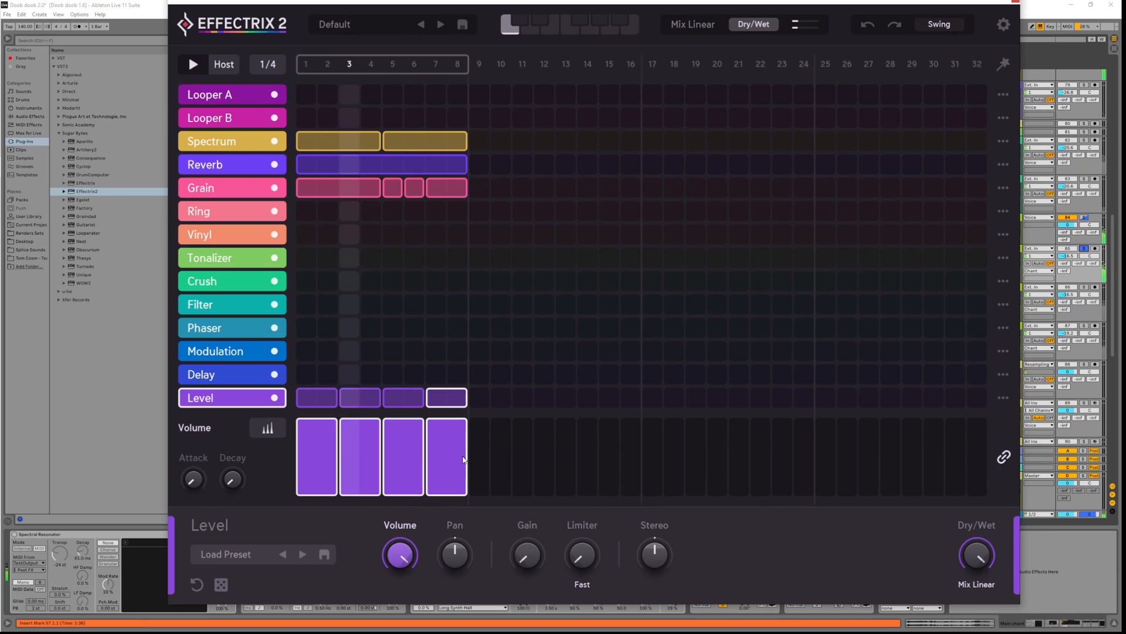
pyautogui.moveTo(404, 551); pyautogui.dragTo(403, 598)
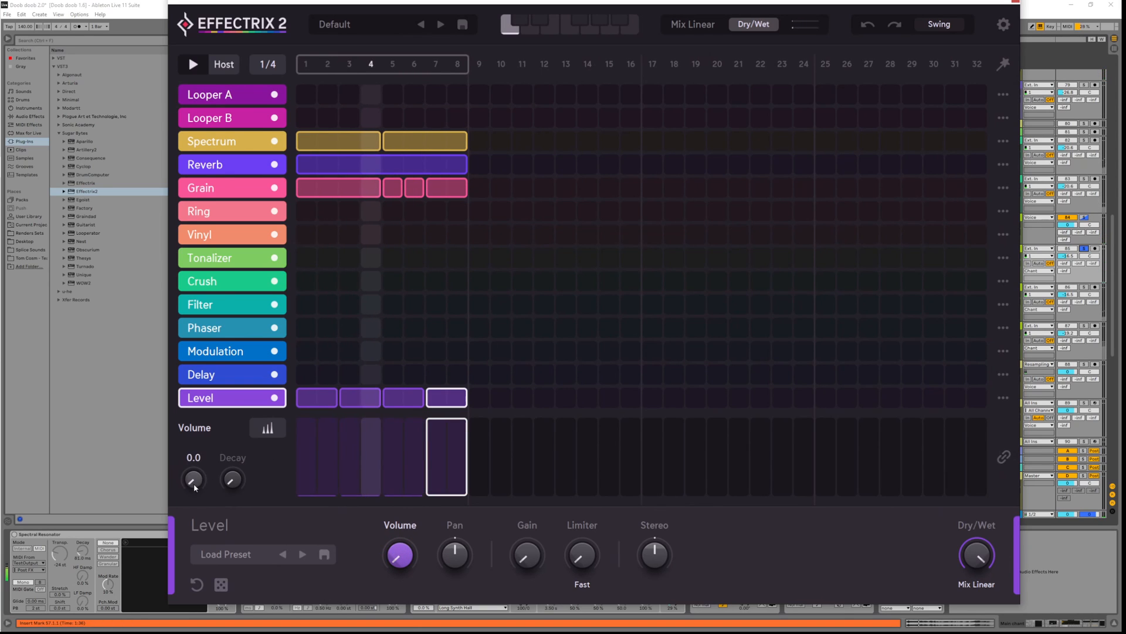
# Shape the volume steps with attack 0, first step near 66.49 and decay 69.5
pyautogui.moveTo(198, 483); pyautogui.dragTo(203, 428)
pyautogui.moveTo(233, 481); pyautogui.dragTo(231, 434)
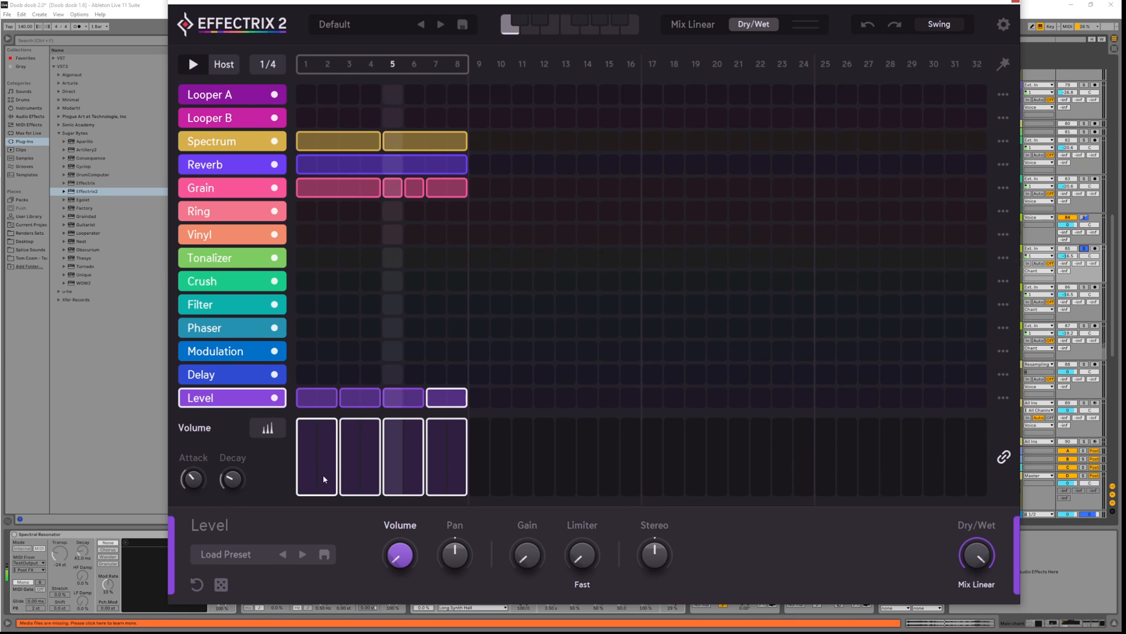
pyautogui.click(314, 451)
pyautogui.moveTo(315, 451)
pyautogui.mouseDown()
pyautogui.moveTo(315, 442)
pyautogui.moveTo(327, 469)
pyautogui.mouseUp()
pyautogui.moveTo(193, 479); pyautogui.dragTo(196, 621)
pyautogui.moveTo(232, 479); pyautogui.dragTo(235, 376)
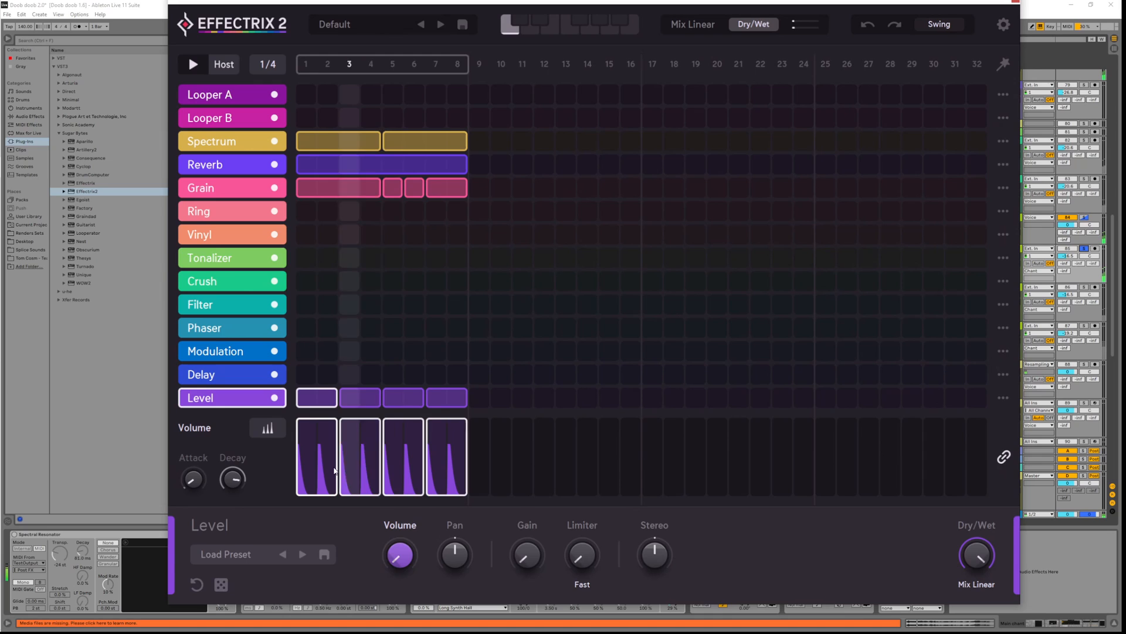
# Split the first volume step into four pulses and the second into two, auditioning playback
pyautogui.rightClick(307, 447)
pyautogui.click(343, 588)
pyautogui.press('space')
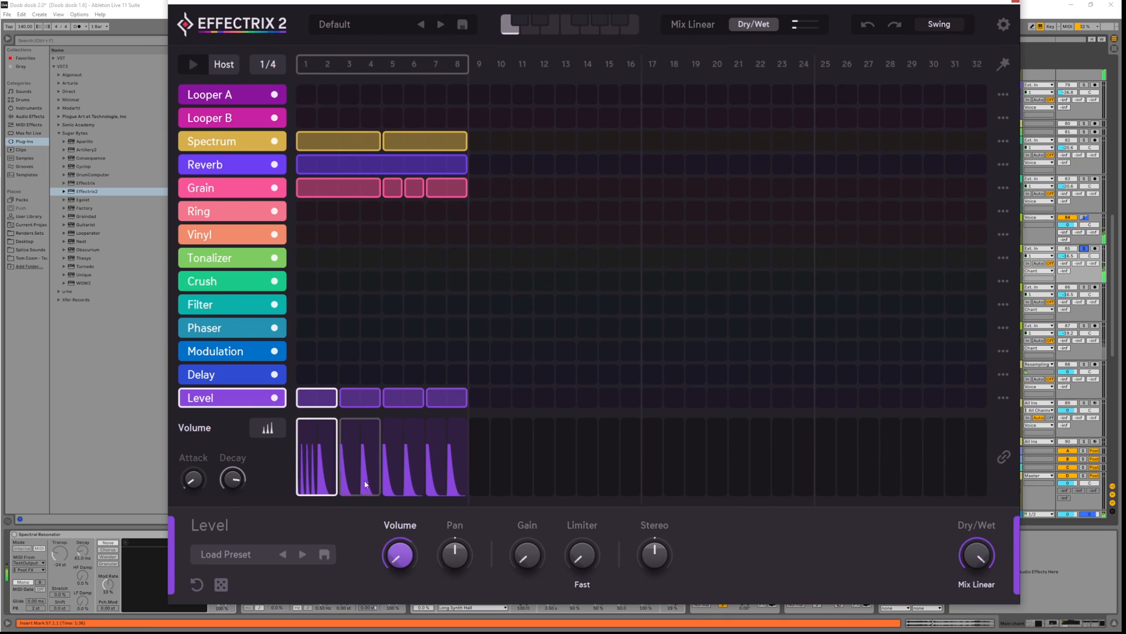
pyautogui.rightClick(326, 460)
pyautogui.click(360, 578)
pyautogui.press('space')
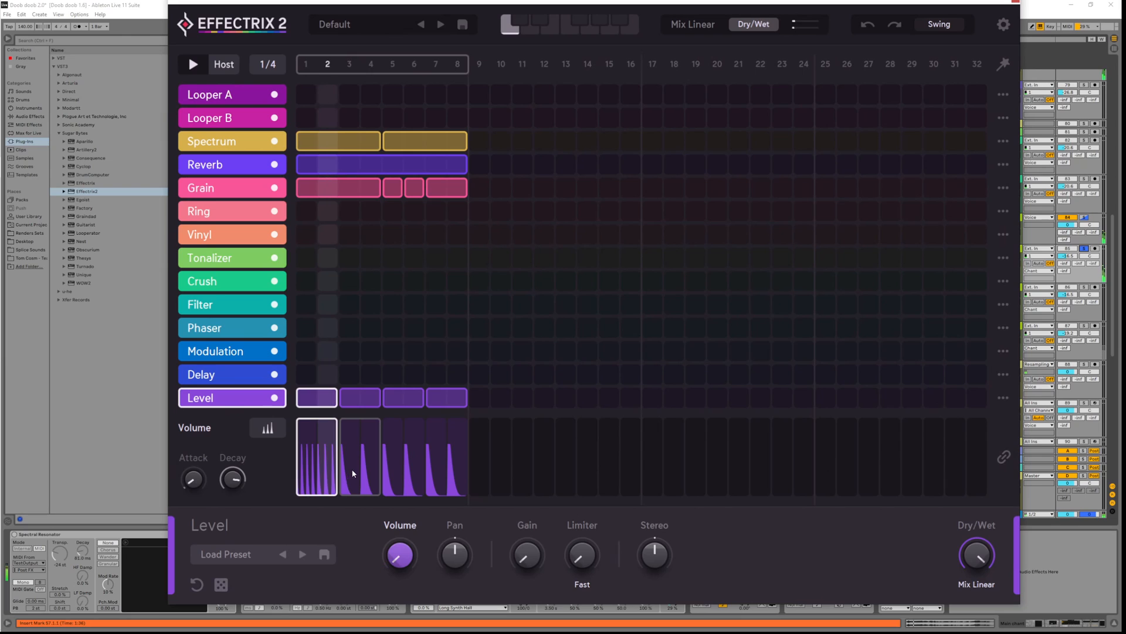
pyautogui.press('space')
pyautogui.rightClick(329, 460)
pyautogui.click(360, 548)
pyautogui.press('space')
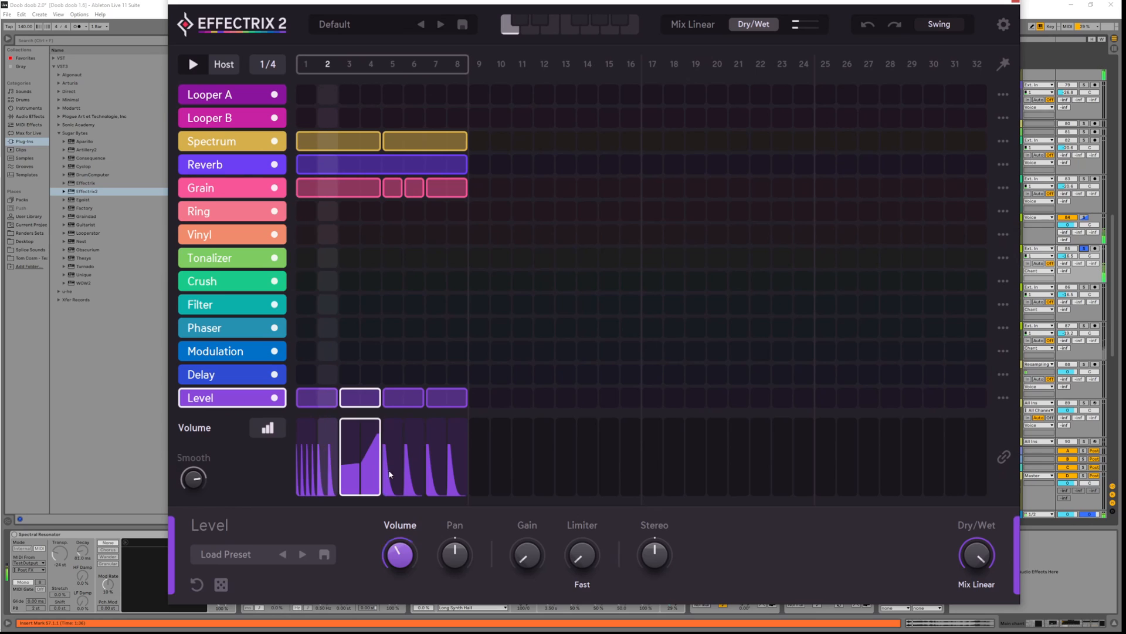
# Add a Level block over steps 1–2 with a train-modulated volume, raising step 1 to 84.57
pyautogui.click(321, 402)
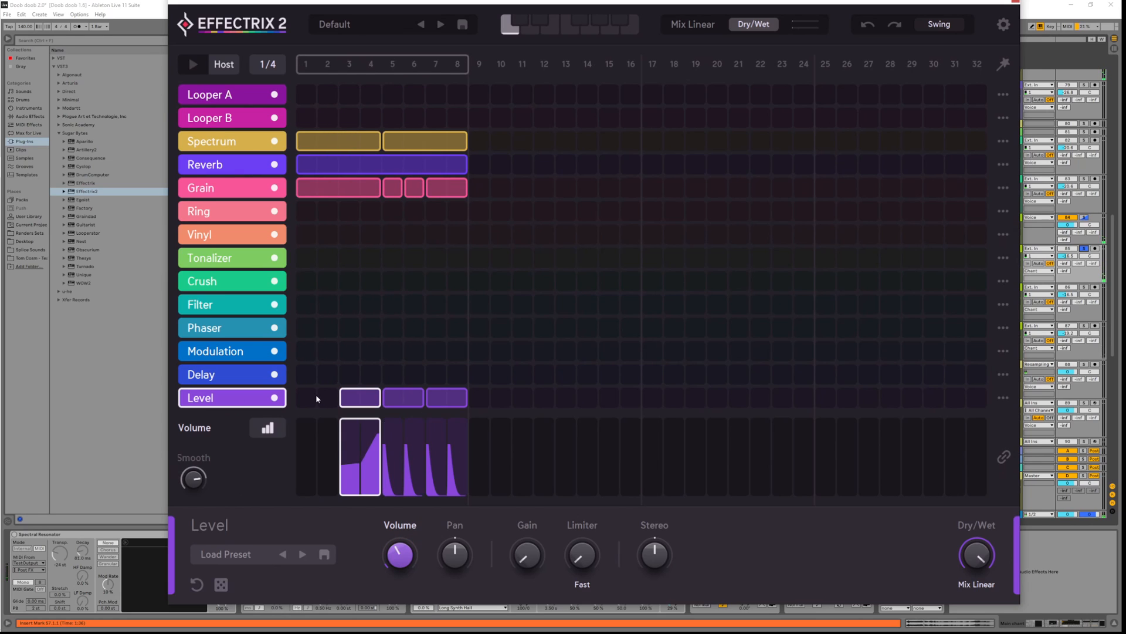
pyautogui.click(315, 397)
pyautogui.moveTo(317, 396); pyautogui.dragTo(337, 398)
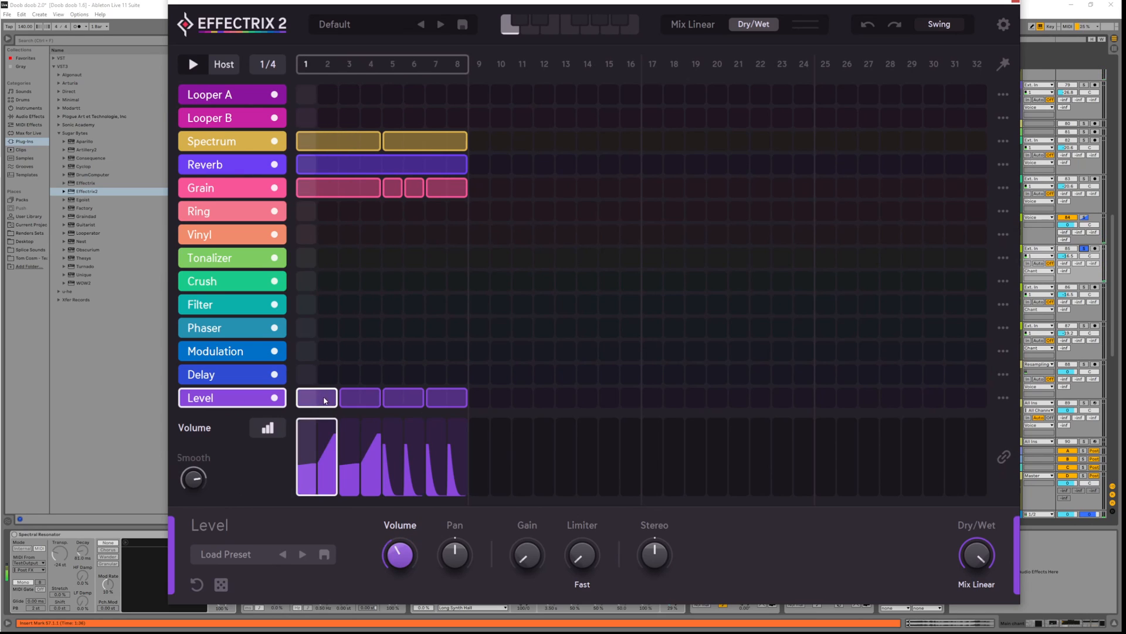
pyautogui.rightClick(308, 469)
pyautogui.click(263, 477)
pyautogui.click(273, 429)
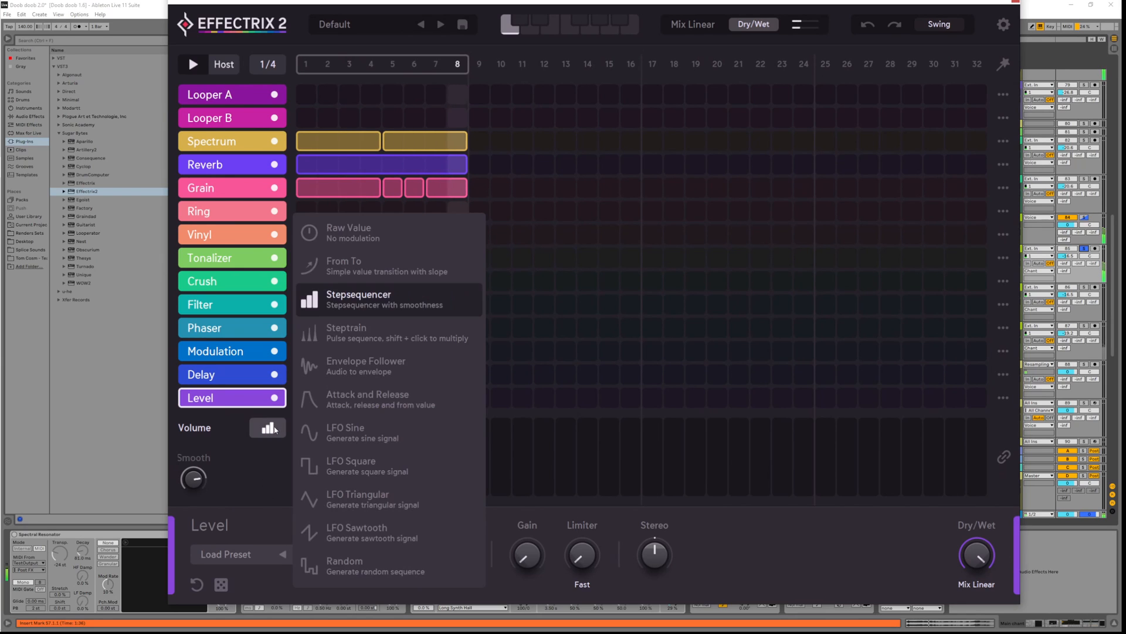
pyautogui.click(351, 338)
pyautogui.moveTo(309, 455); pyautogui.dragTo(311, 430)
# Return step 1 to a single pulse with minimum attack and decay about 71.6, then add a pulse
pyautogui.rightClick(313, 471)
pyautogui.click(348, 569)
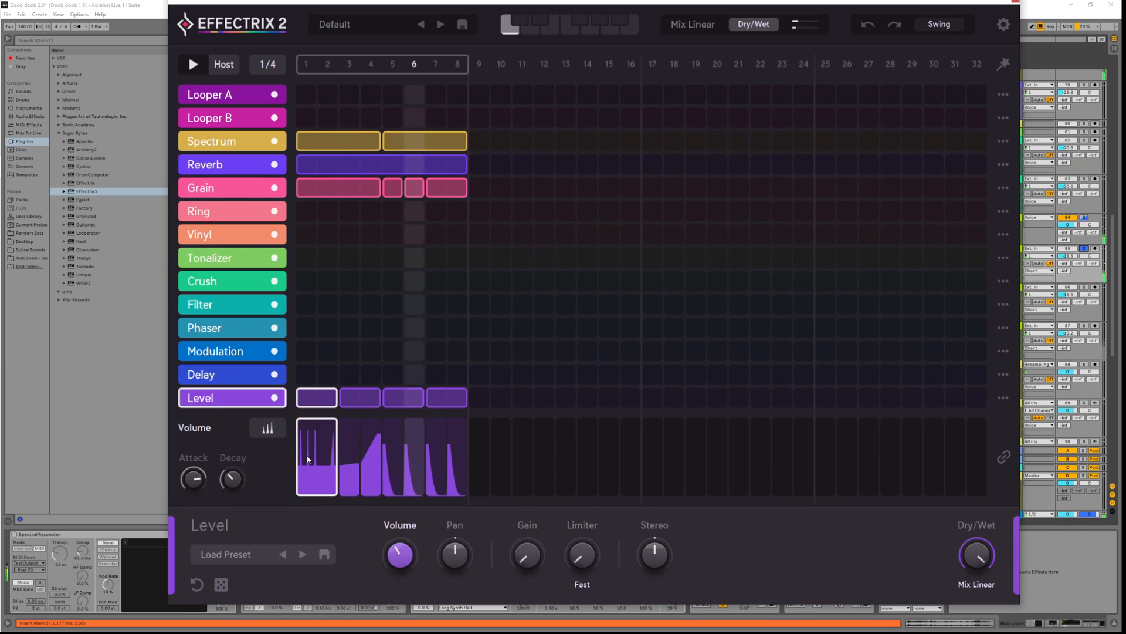
pyautogui.rightClick(312, 470)
pyautogui.click(336, 537)
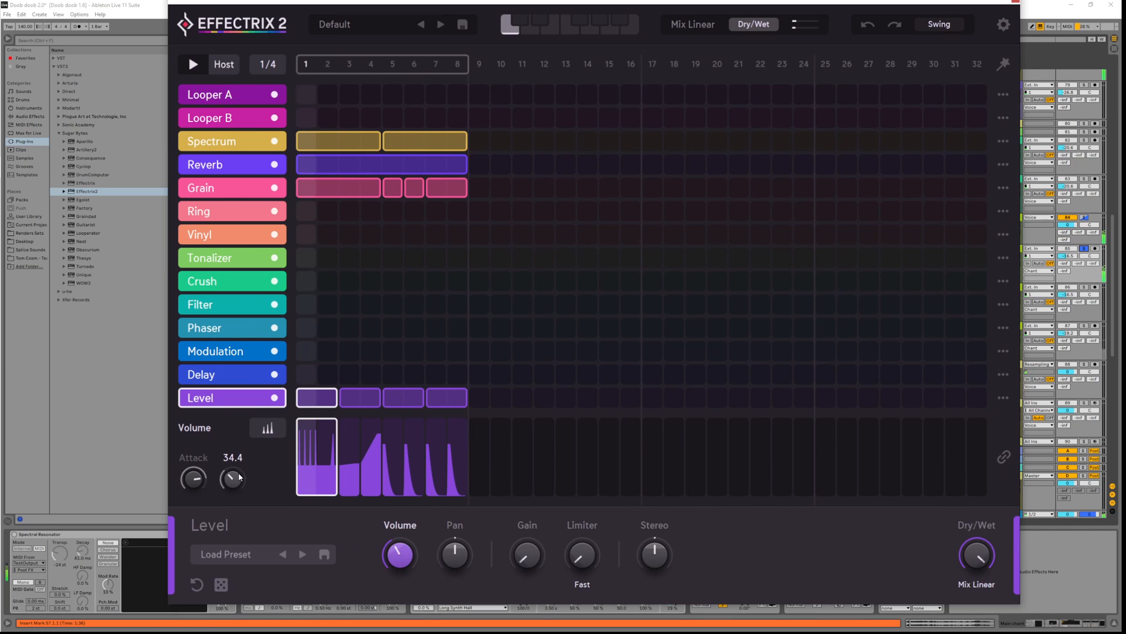
pyautogui.moveTo(239, 474); pyautogui.dragTo(227, 523)
pyautogui.moveTo(194, 476); pyautogui.dragTo(202, 520)
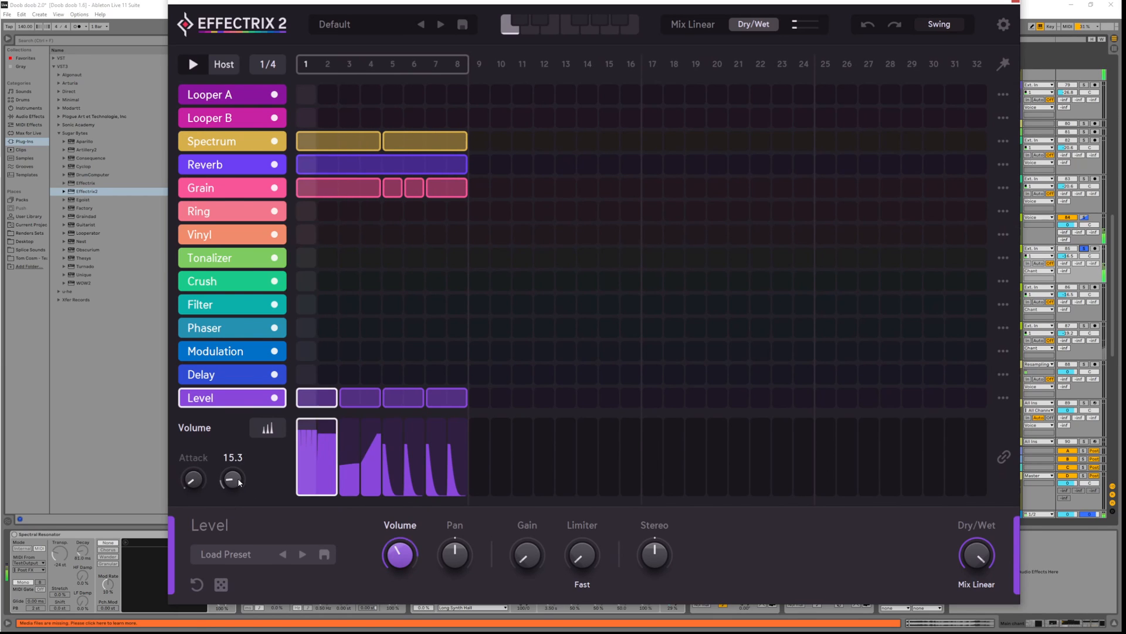
pyautogui.moveTo(239, 482); pyautogui.dragTo(242, 450)
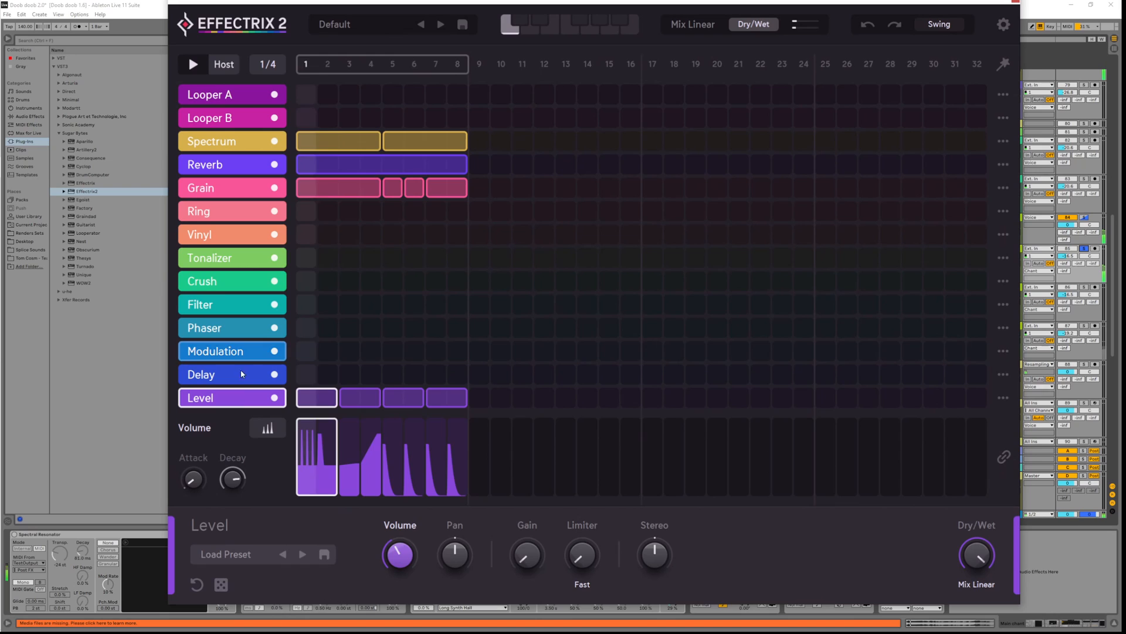
pyautogui.rightClick(322, 456)
pyautogui.click(368, 508)
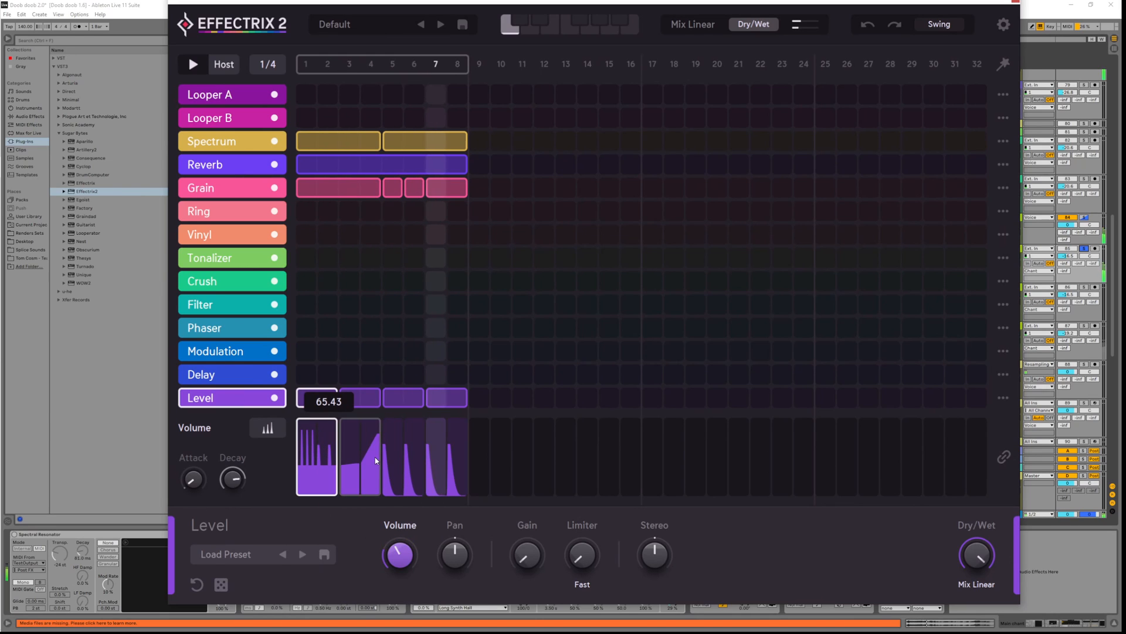
# Set the third Level block to double-step pulses and replace the last block with one on steps 7–8
pyautogui.rightClick(386, 399)
pyautogui.click(420, 588)
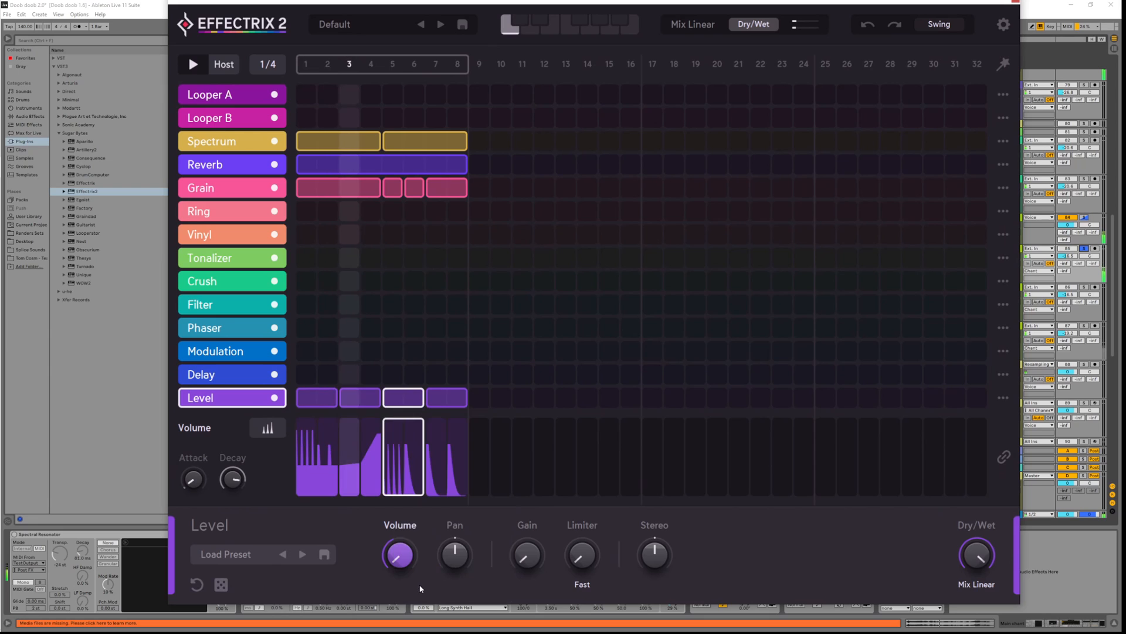
pyautogui.rightClick(415, 404)
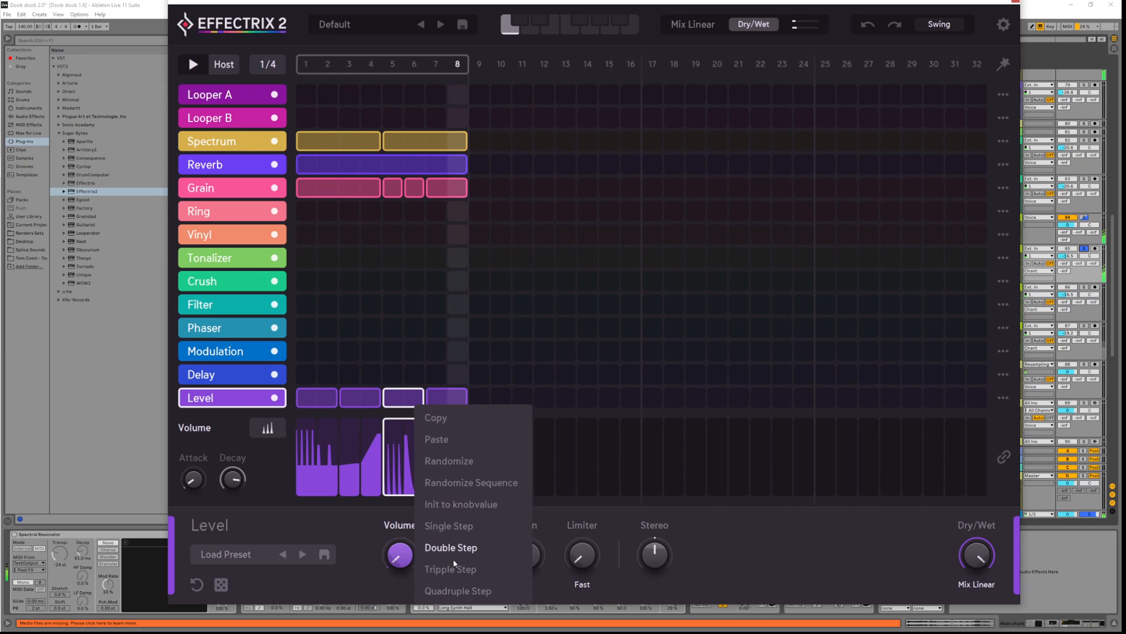
pyautogui.click(453, 558)
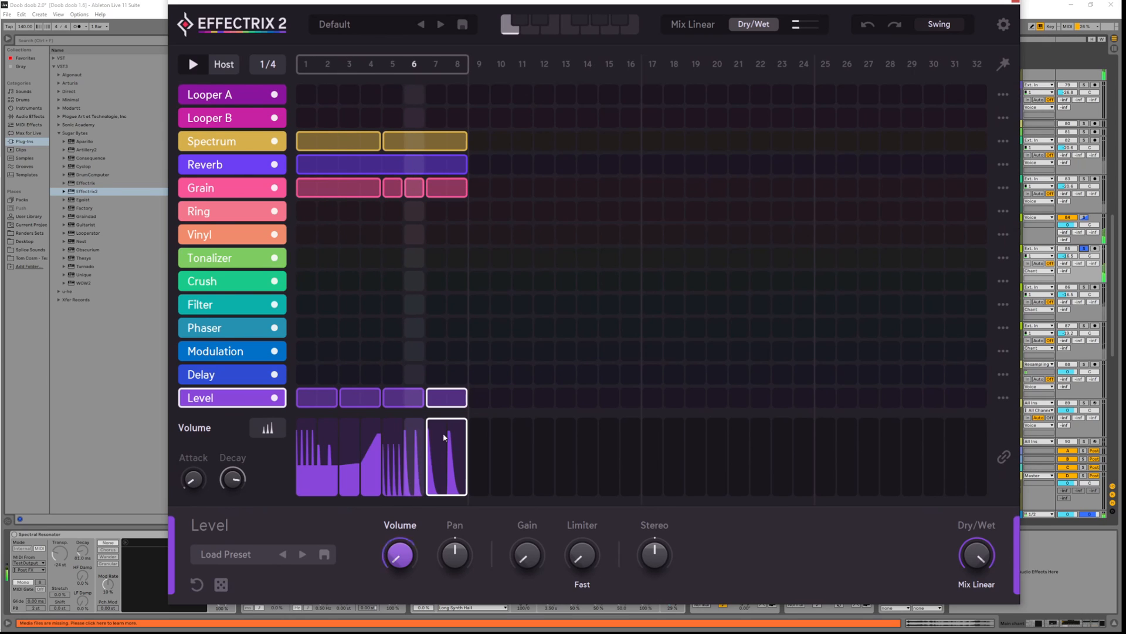
pyautogui.click(436, 399)
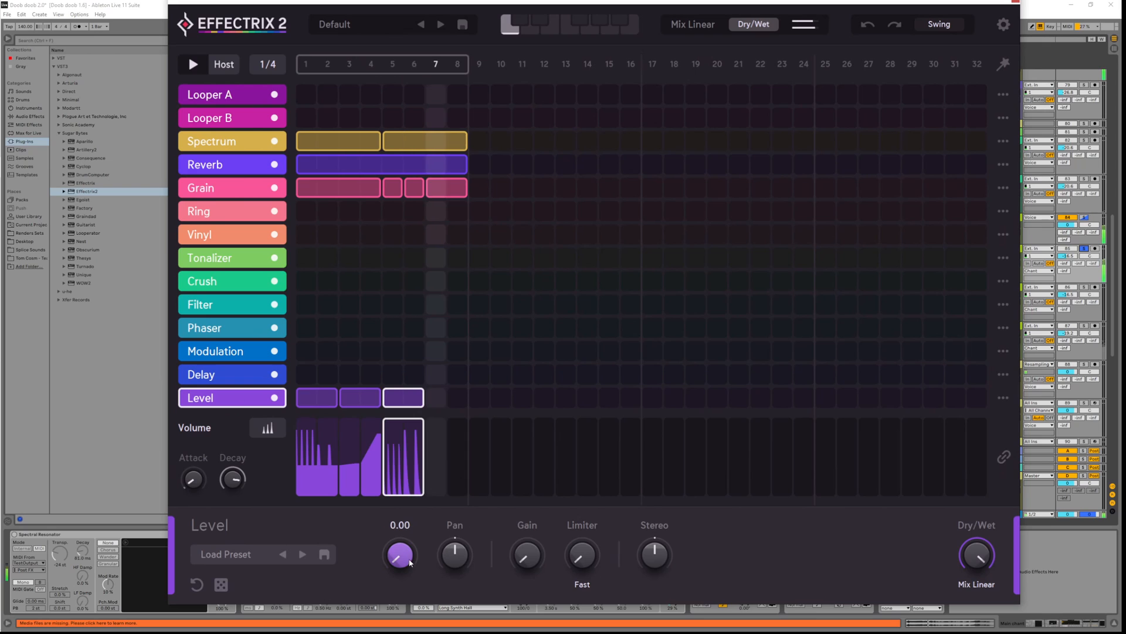
pyautogui.click(443, 403)
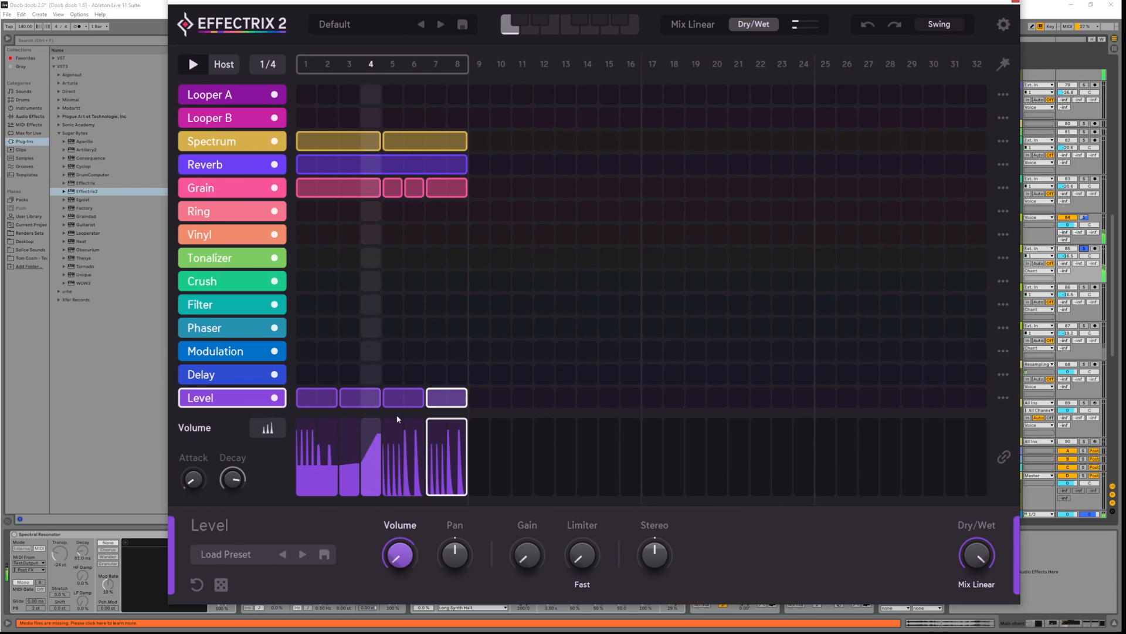
# Give the steps 7–8 block LFO Square volume at speed 32 and amount 55, and move Level under Spectrum
pyautogui.click(274, 433)
pyautogui.click(274, 433)
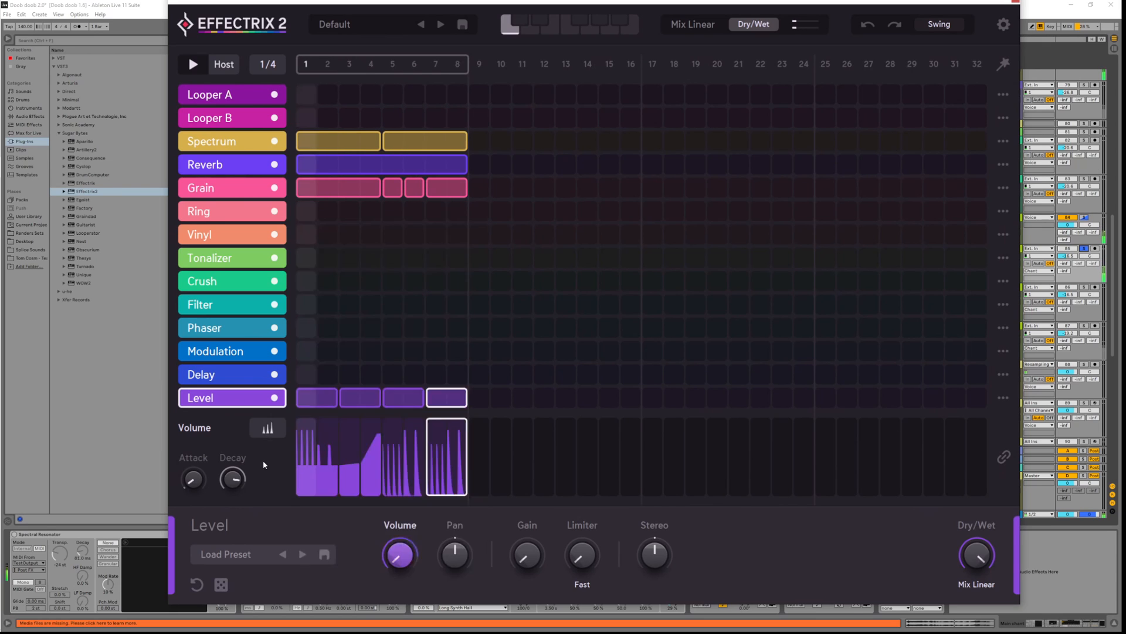
pyautogui.click(275, 437)
pyautogui.click(358, 463)
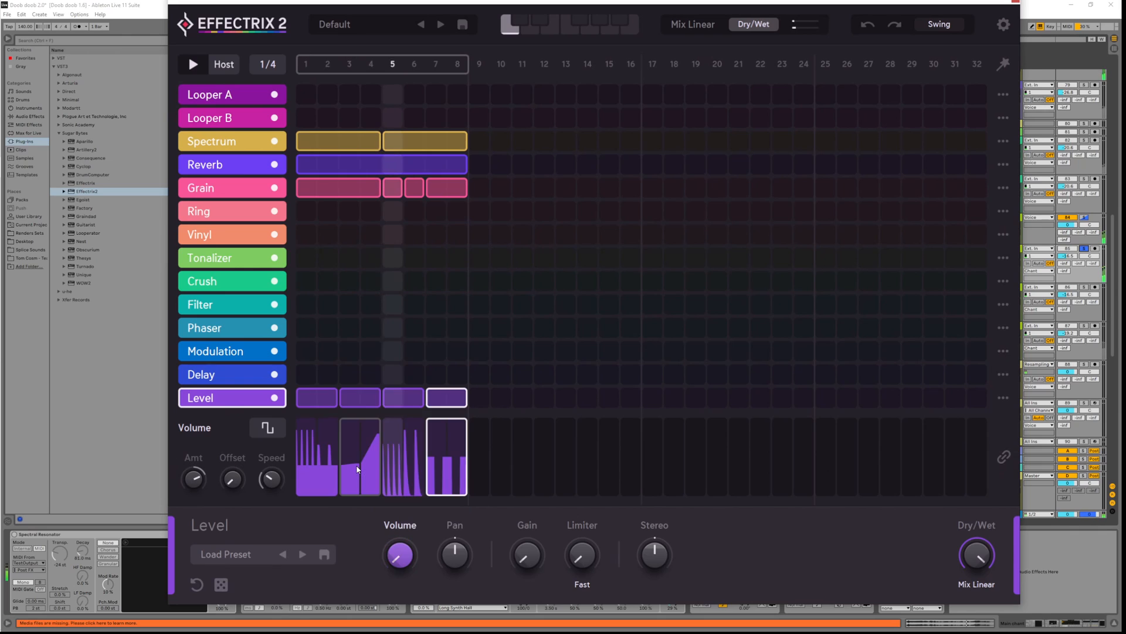
pyautogui.moveTo(270, 478); pyautogui.dragTo(280, 447)
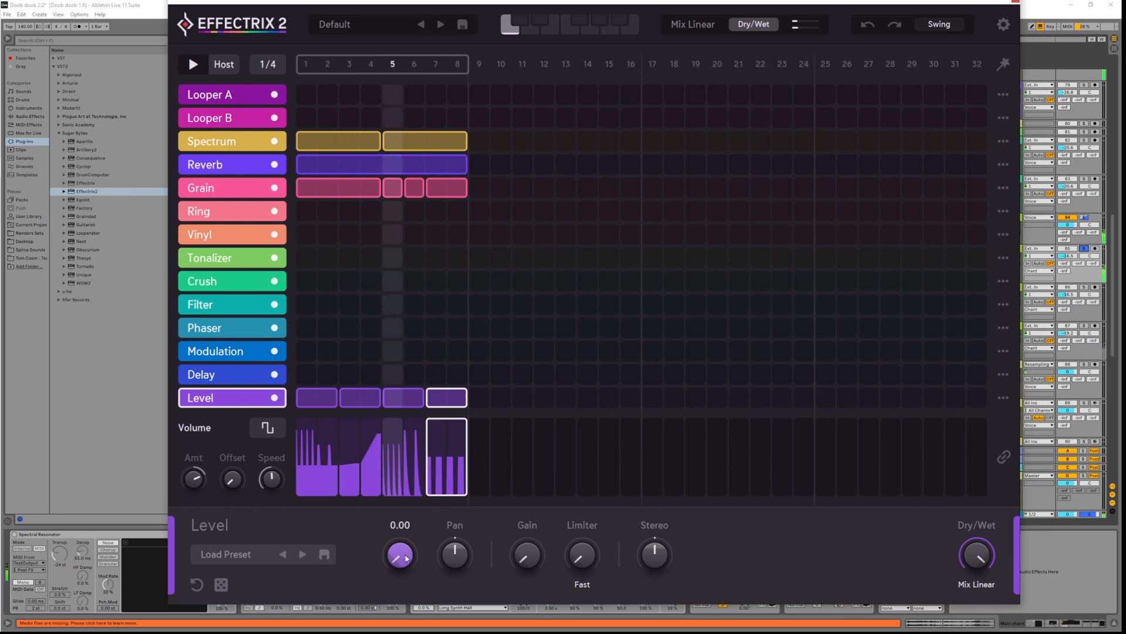
pyautogui.moveTo(199, 477); pyautogui.dragTo(186, 457)
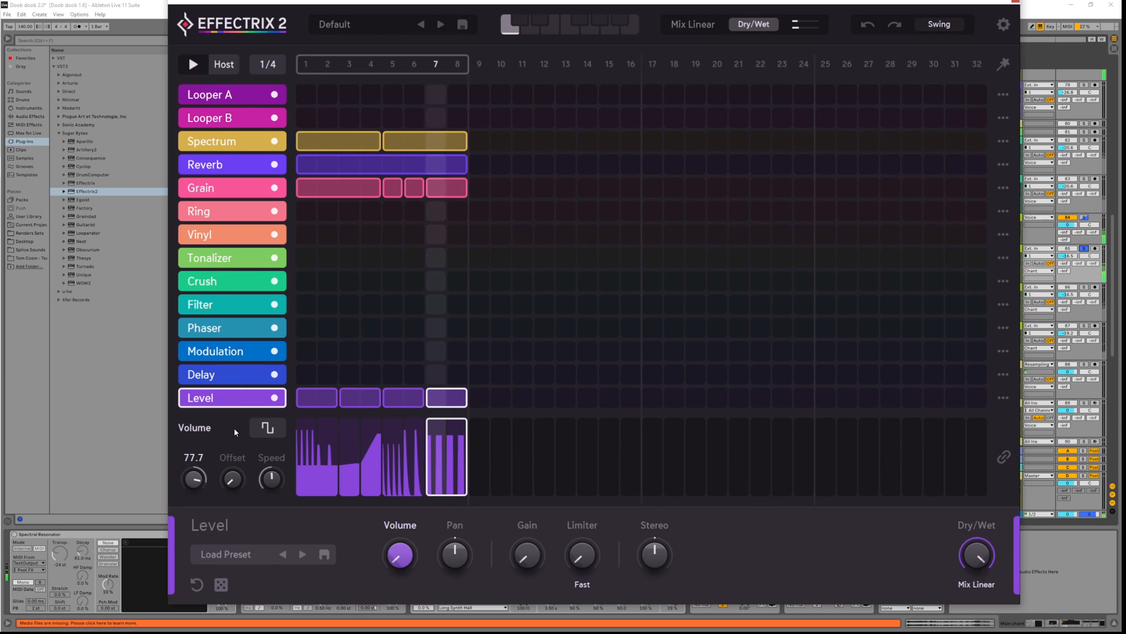
pyautogui.moveTo(206, 401); pyautogui.dragTo(241, 154)
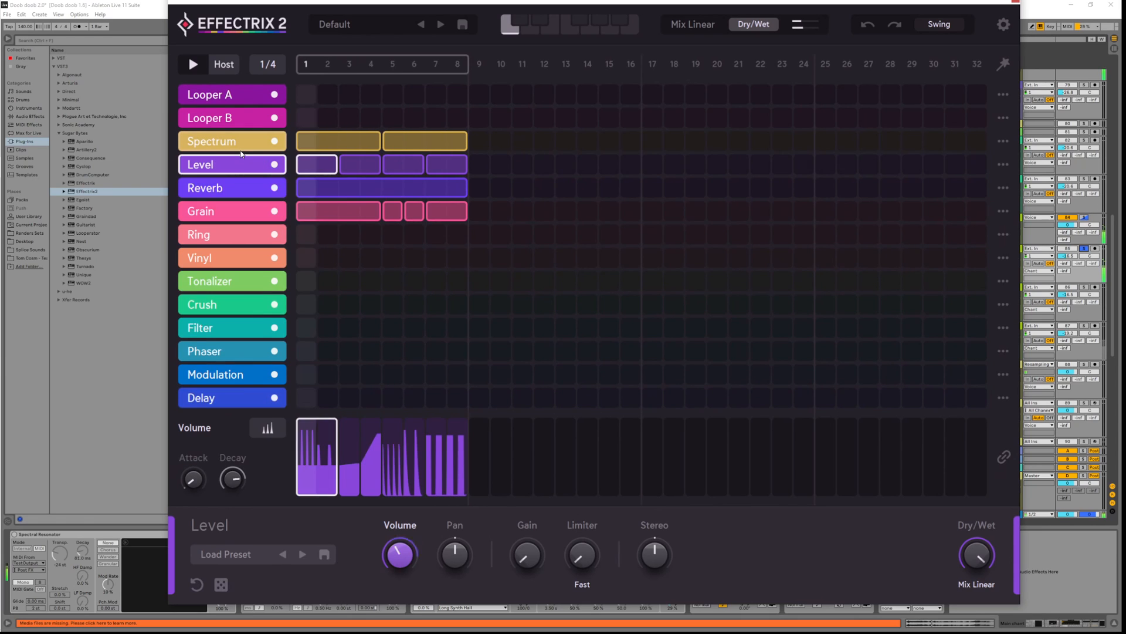
# Increase the Reverb Size to about 71, set Wet to 42.6 and try the overall dry/wet mix
pyautogui.click(234, 184)
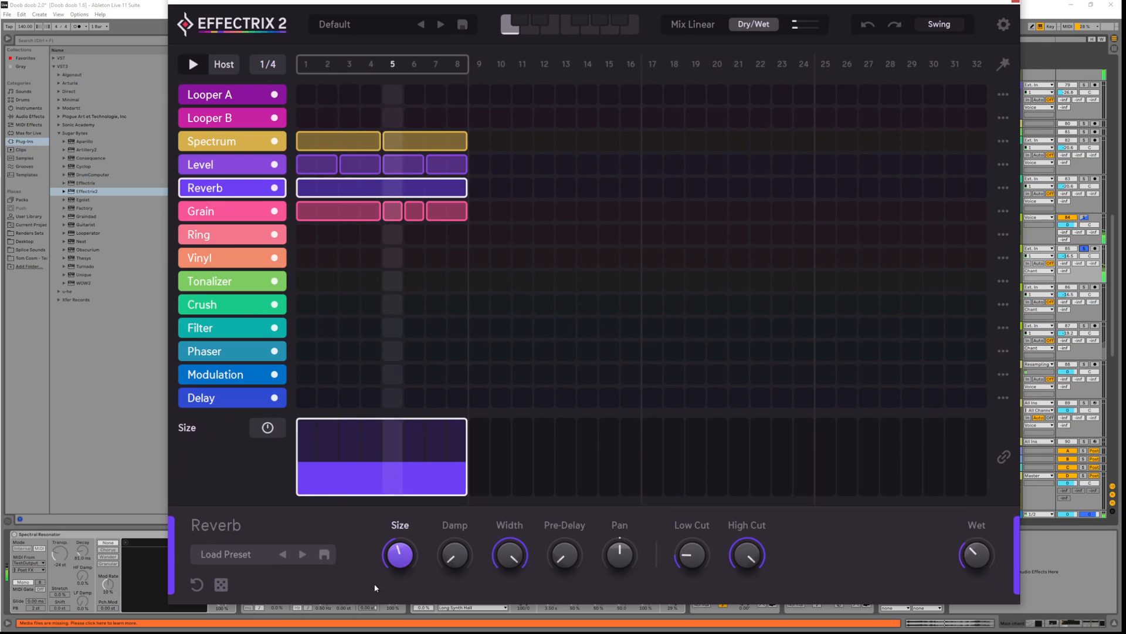
pyautogui.moveTo(400, 555); pyautogui.dragTo(400, 533)
pyautogui.moveTo(962, 565); pyautogui.dragTo(965, 522)
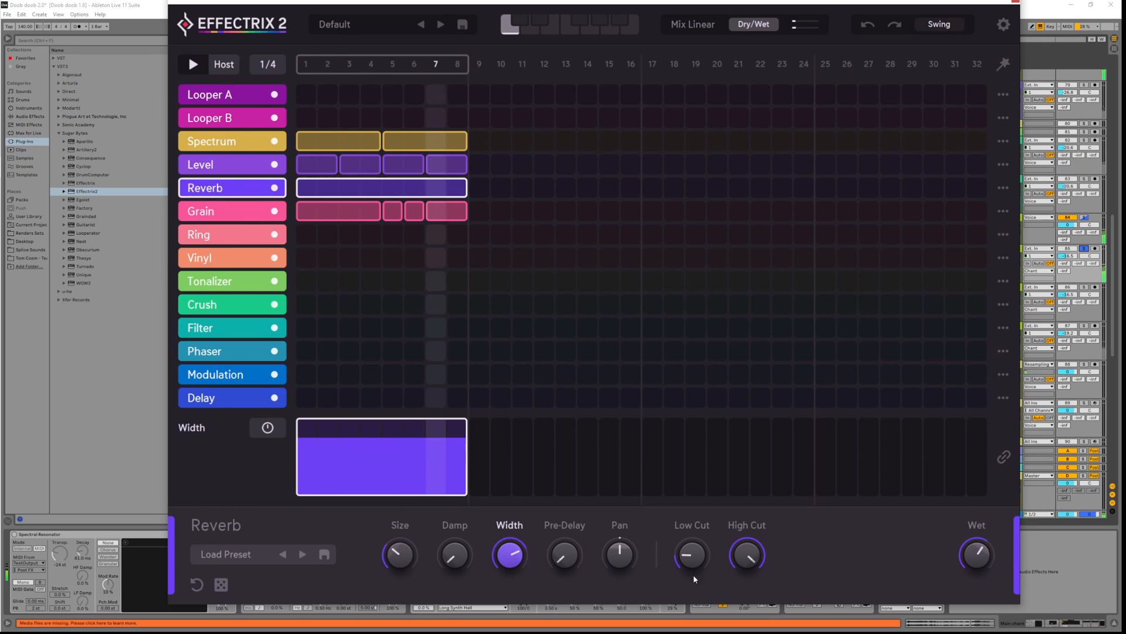
pyautogui.moveTo(978, 561); pyautogui.dragTo(981, 565)
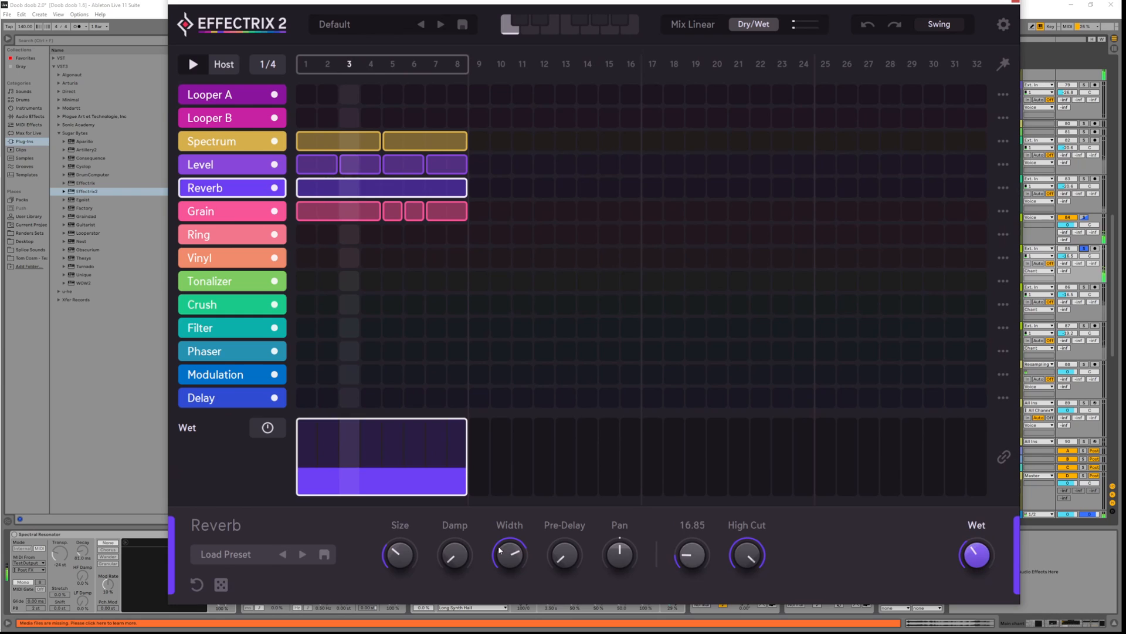
pyautogui.click(399, 554)
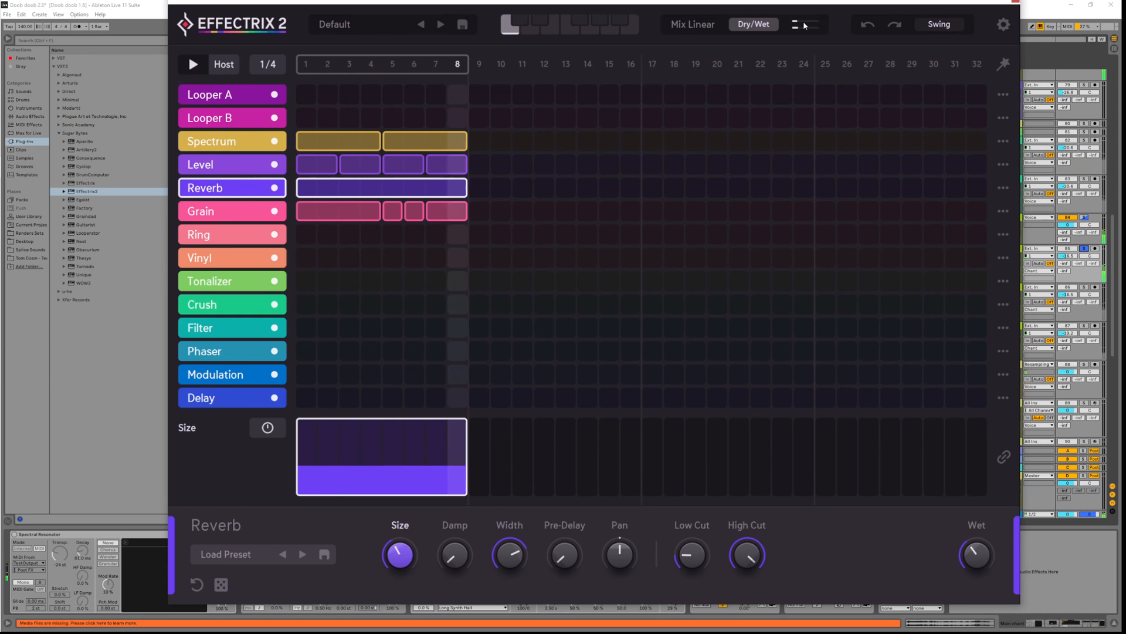
pyautogui.moveTo(747, 28); pyautogui.dragTo(907, 26)
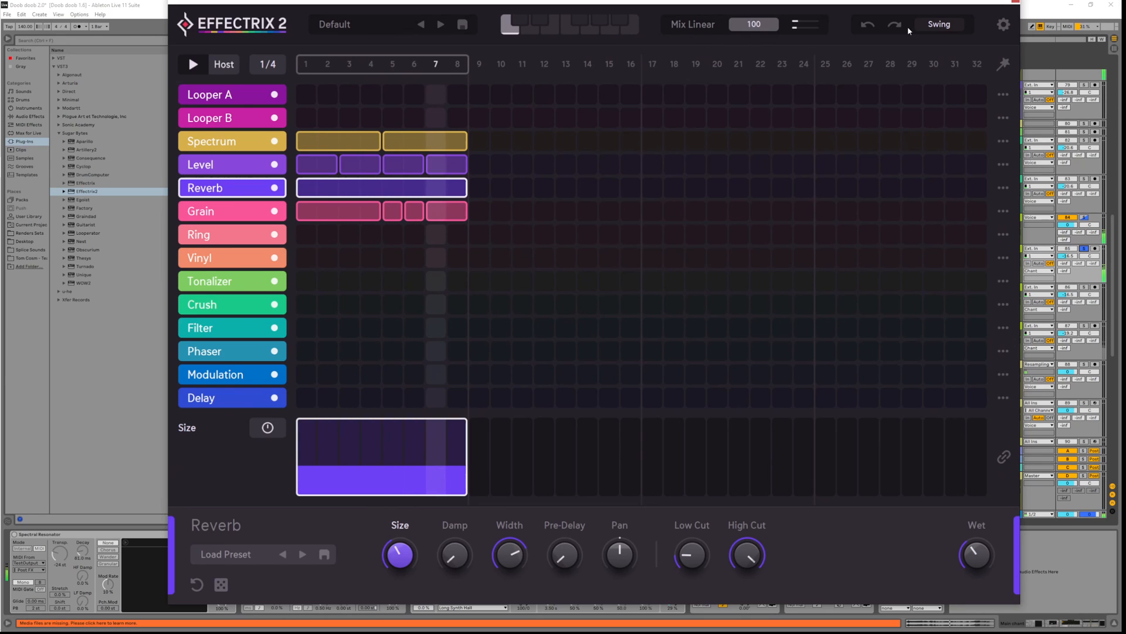
# Draw and then delete a Tonalizer block over steps 1–8, and close Effectrix 2
pyautogui.moveTo(308, 284); pyautogui.dragTo(462, 286)
pyautogui.rightClick(312, 275)
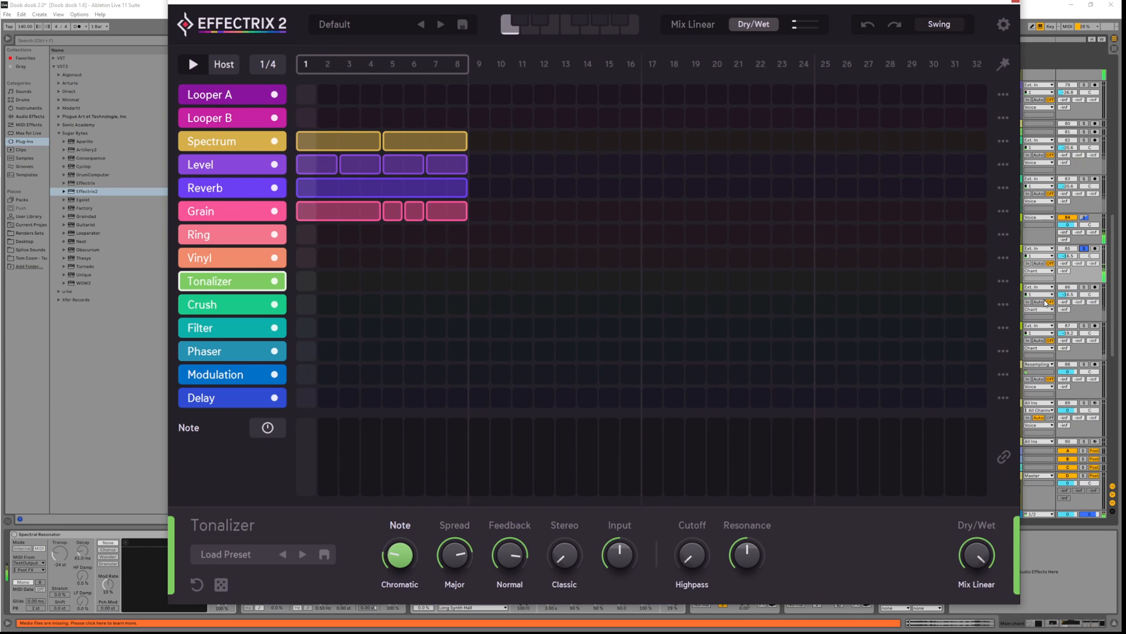
pyautogui.click(1016, 2)
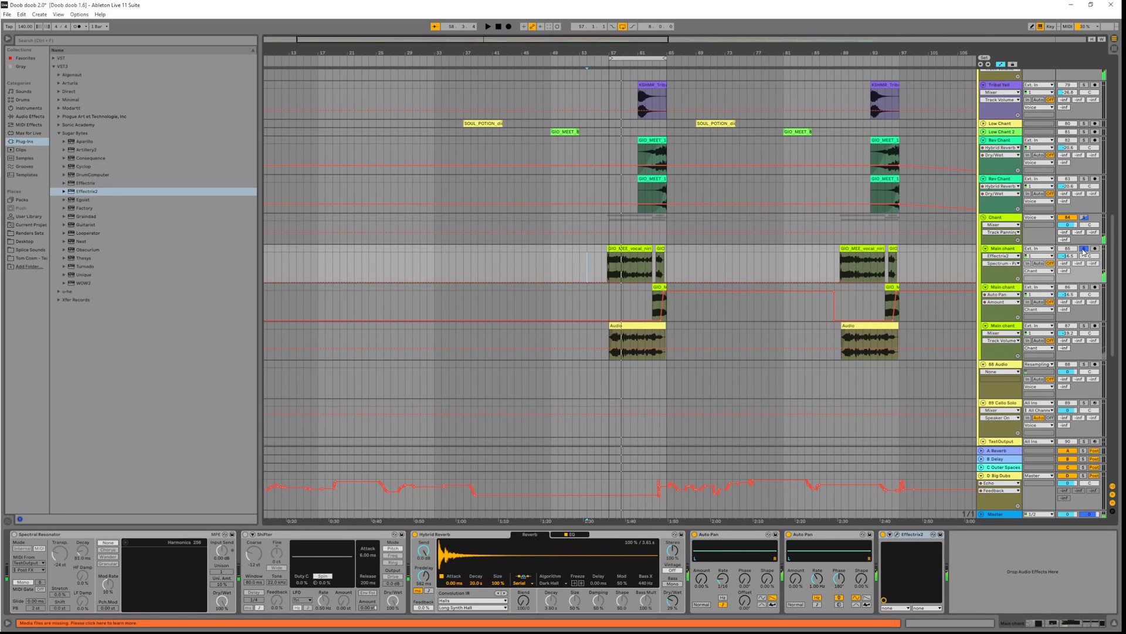
# Play the arrangement and nudge the Main chant track volume up slightly
pyautogui.press('space')
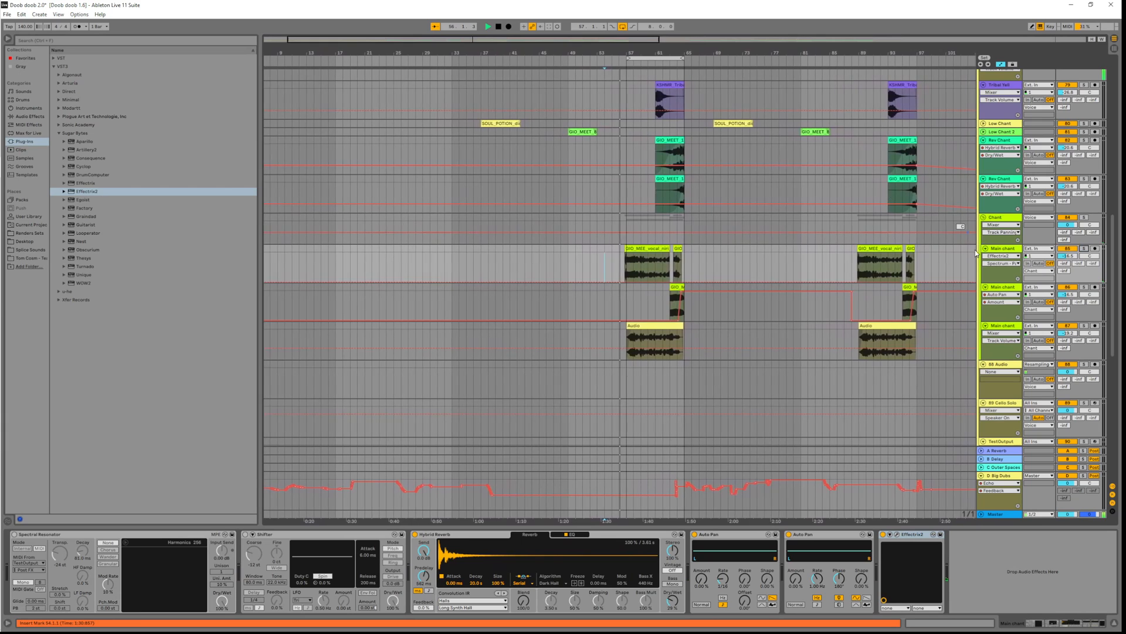
pyautogui.moveTo(1067, 256)
pyautogui.mouseDown()
pyautogui.moveTo(1067, 234)
pyautogui.moveTo(1067, 250)
pyautogui.mouseUp()
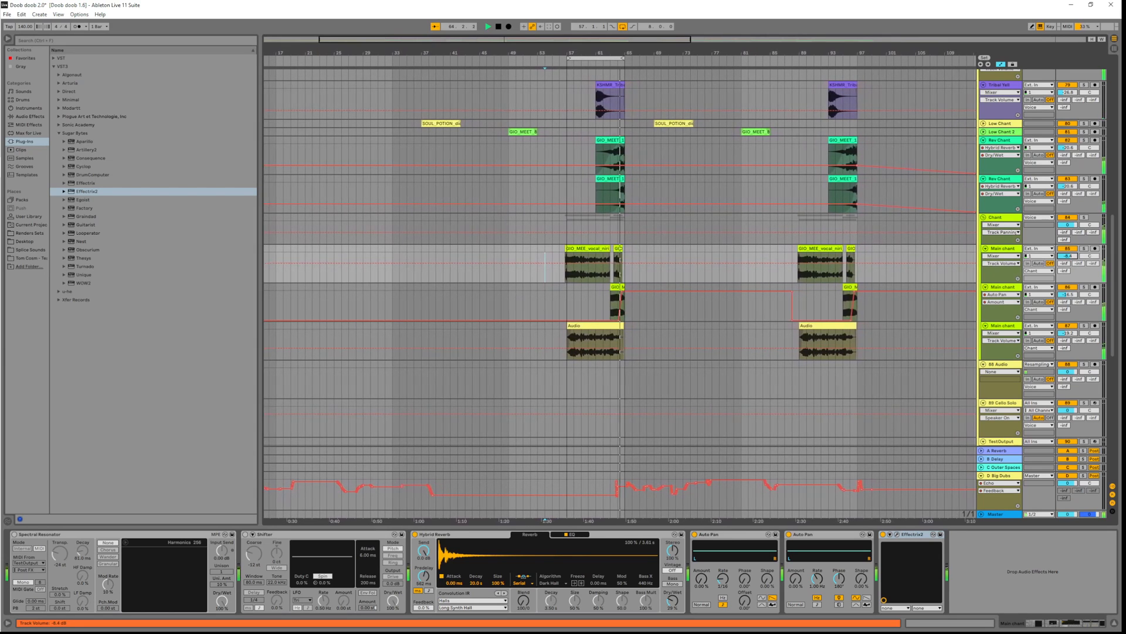
pyautogui.moveTo(1067, 255); pyautogui.dragTo(1067, 257)
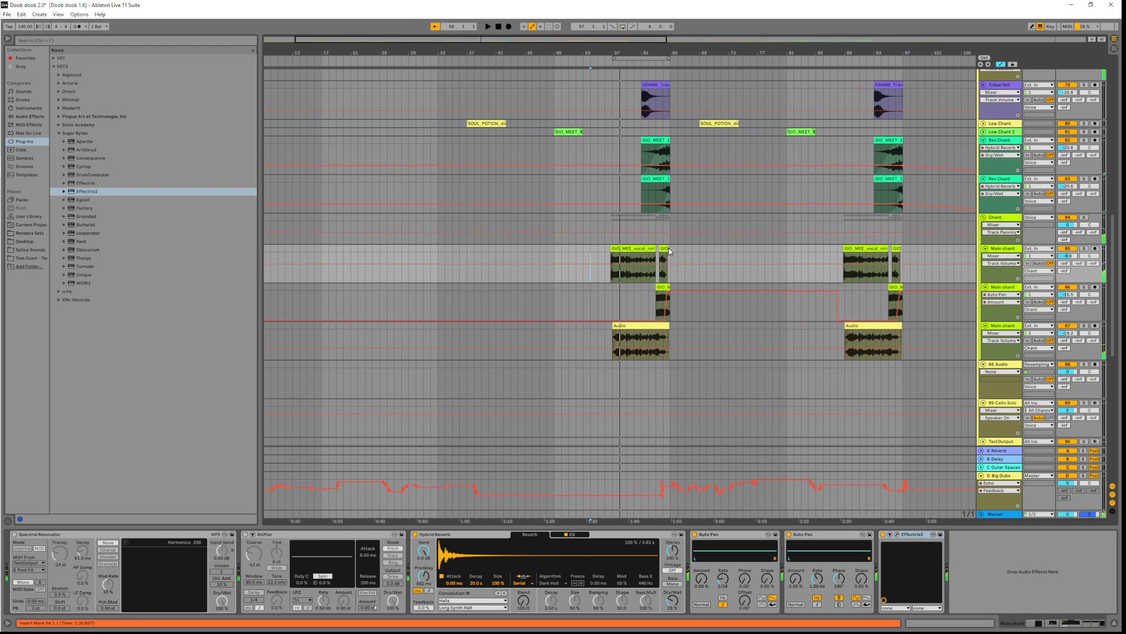
# Play from bar 65 and scroll to show the later bars and the Pads and Voice tracks
pyautogui.click(669, 251)
pyautogui.press('space')
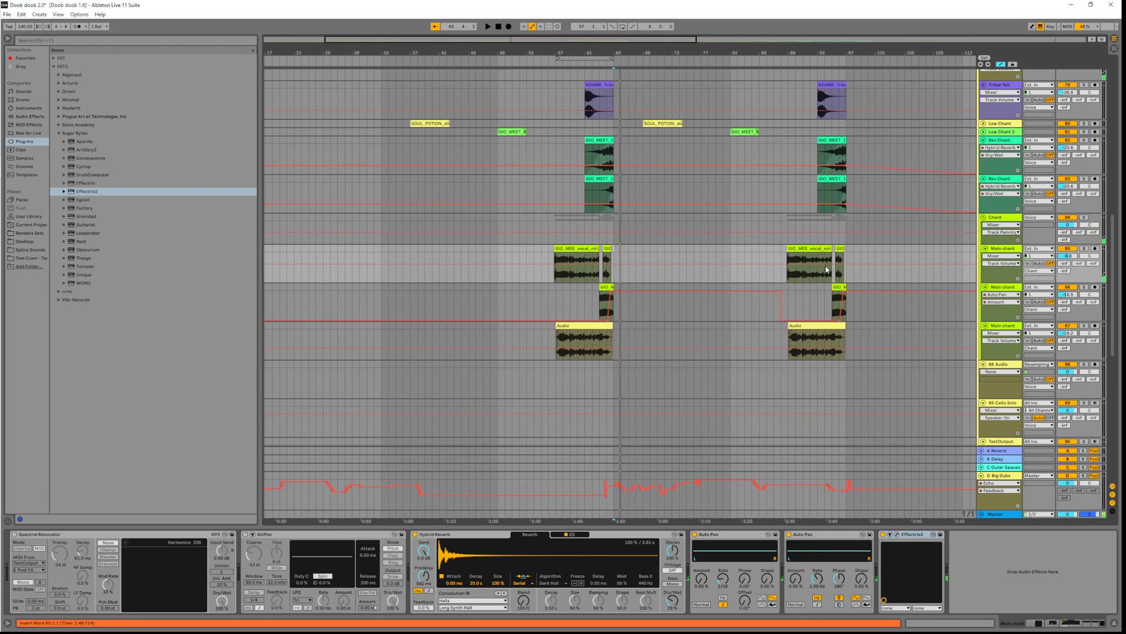
pyautogui.hscroll(10, 833, 265)
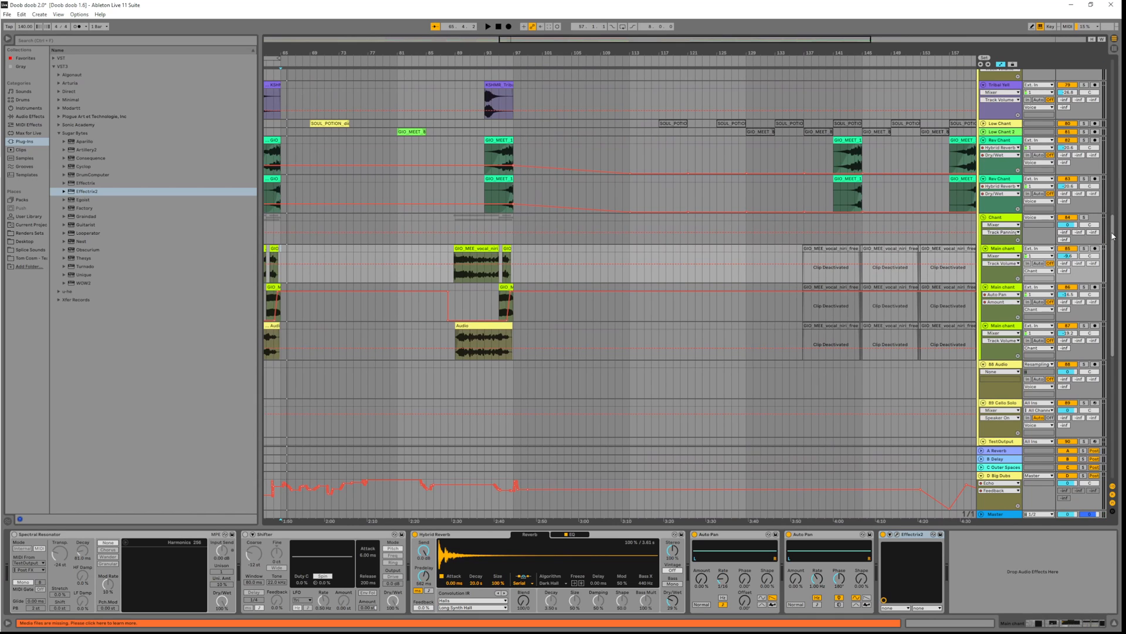
pyautogui.moveTo(1113, 236); pyautogui.dragTo(1113, 207)
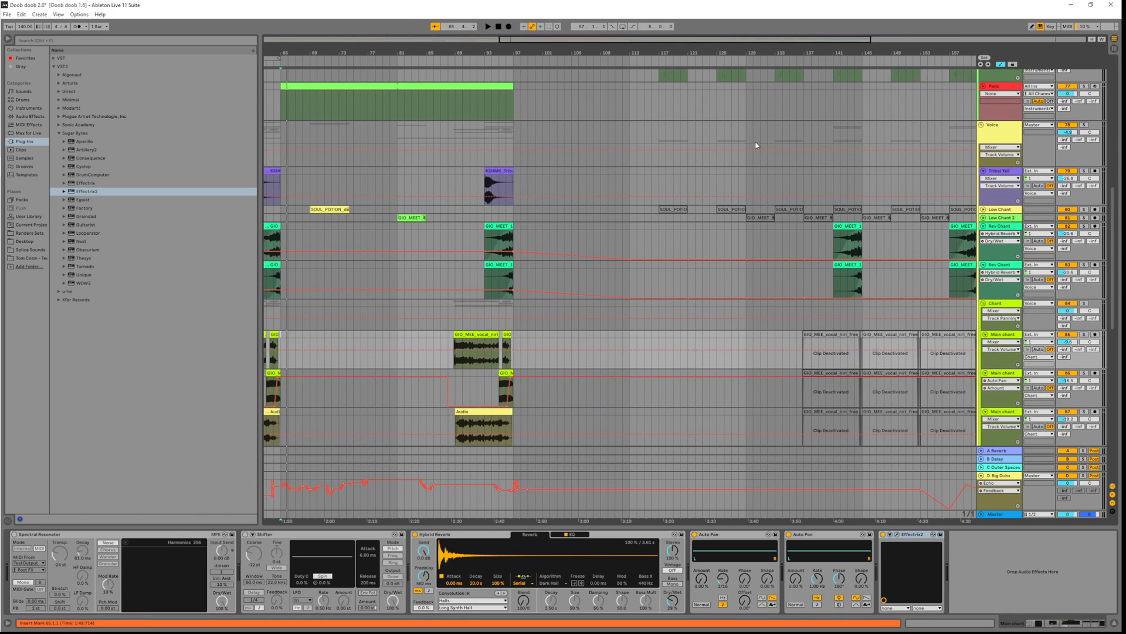
# Audition the later arrangement from bars 145, 137 and 121
pyautogui.hscroll(5, 756, 146)
pyautogui.click(638, 175)
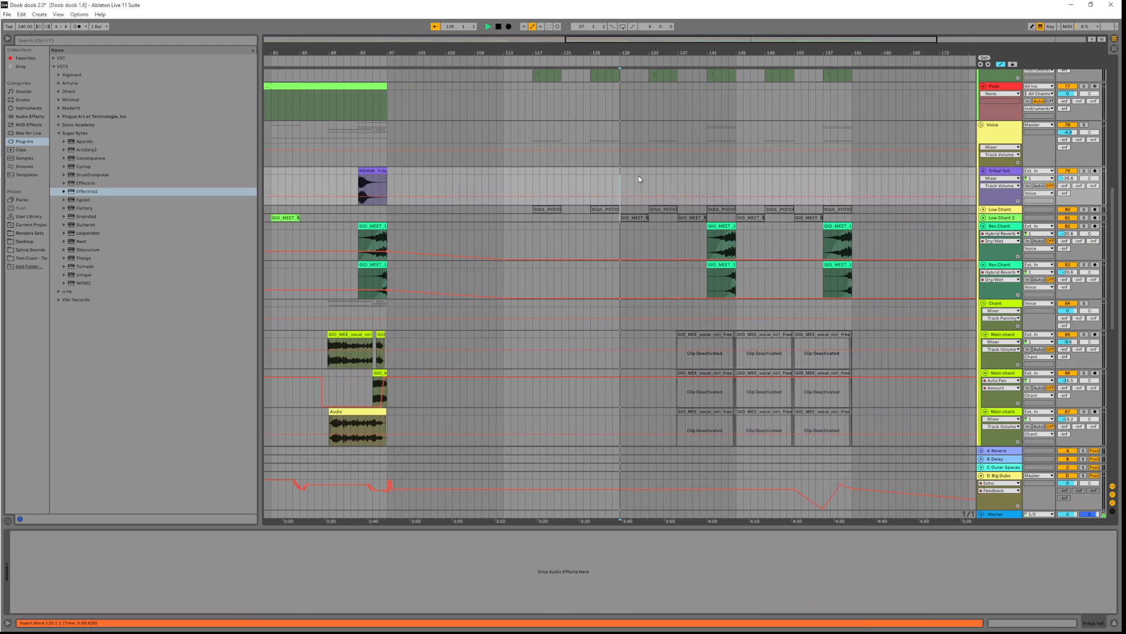
pyautogui.click(734, 177)
pyautogui.press('space')
pyautogui.click(555, 182)
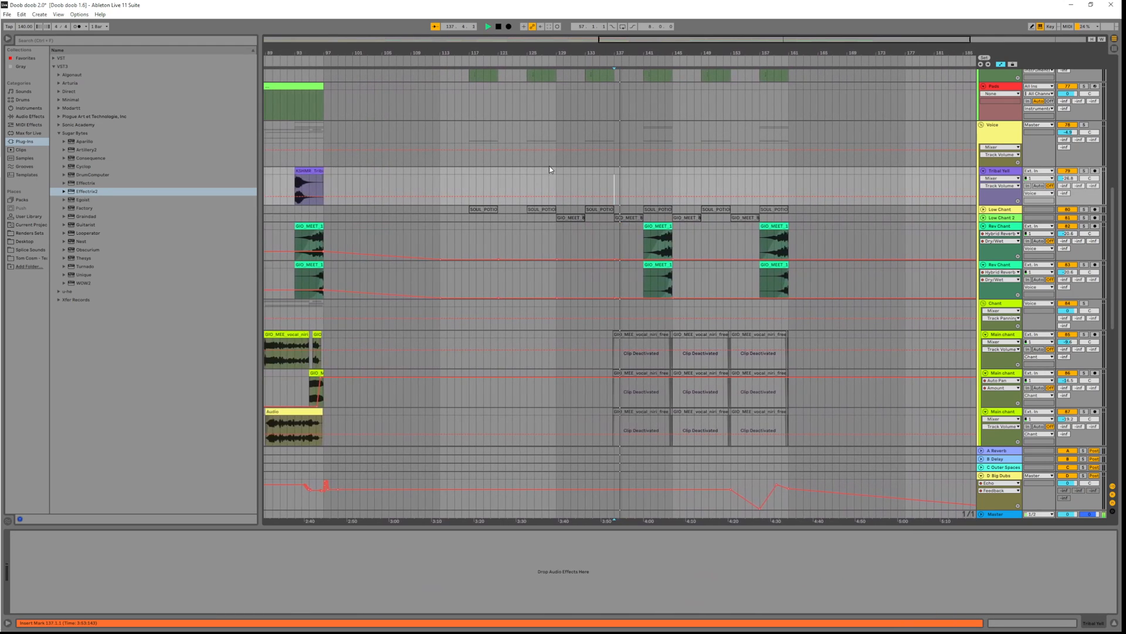
pyautogui.scroll(10, 1109, 209)
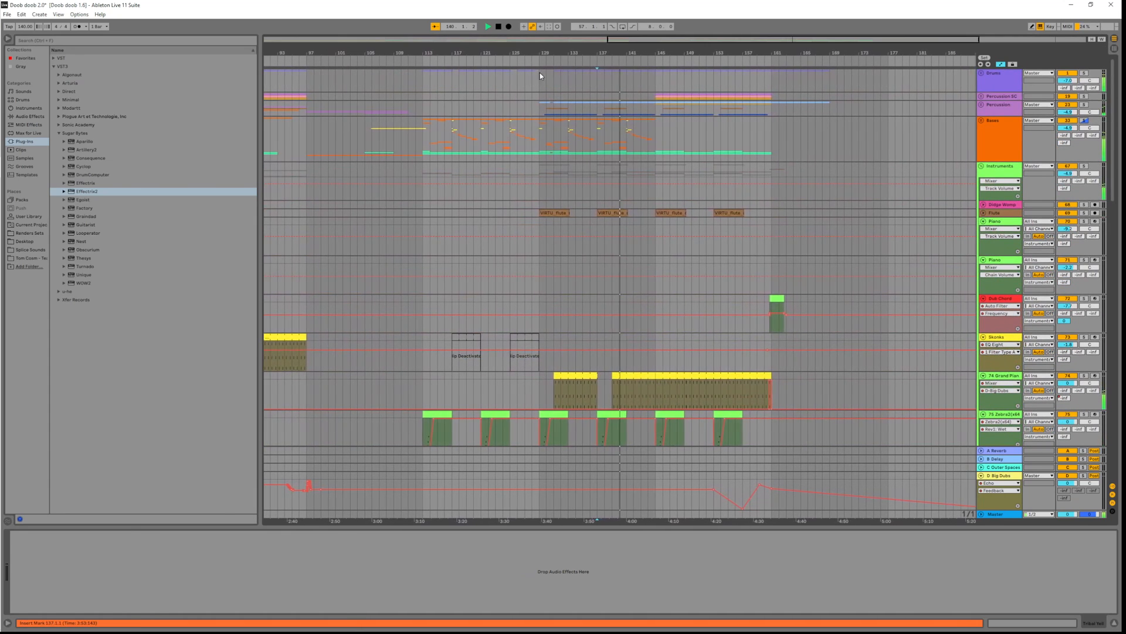
pyautogui.click(535, 77)
pyautogui.press('space')
pyautogui.press('space')
pyautogui.click(565, 84)
pyautogui.press('space')
pyautogui.press('space')
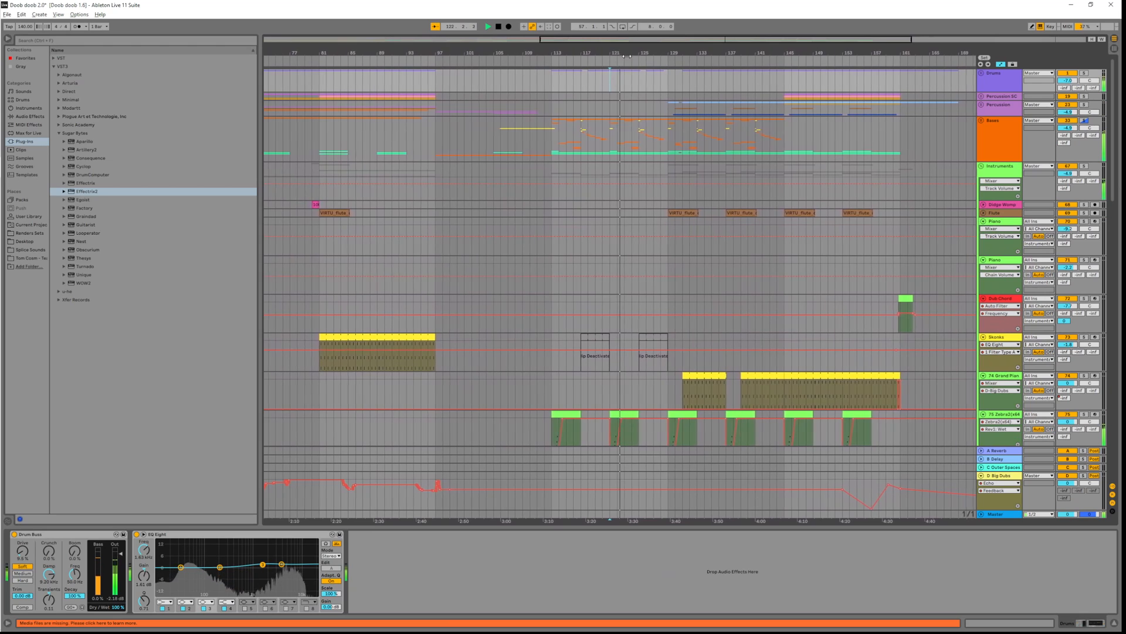
# Move the loop two bars later, fold the Instruments group and select the Bases track
pyautogui.moveTo(638, 59); pyautogui.dragTo(645, 54)
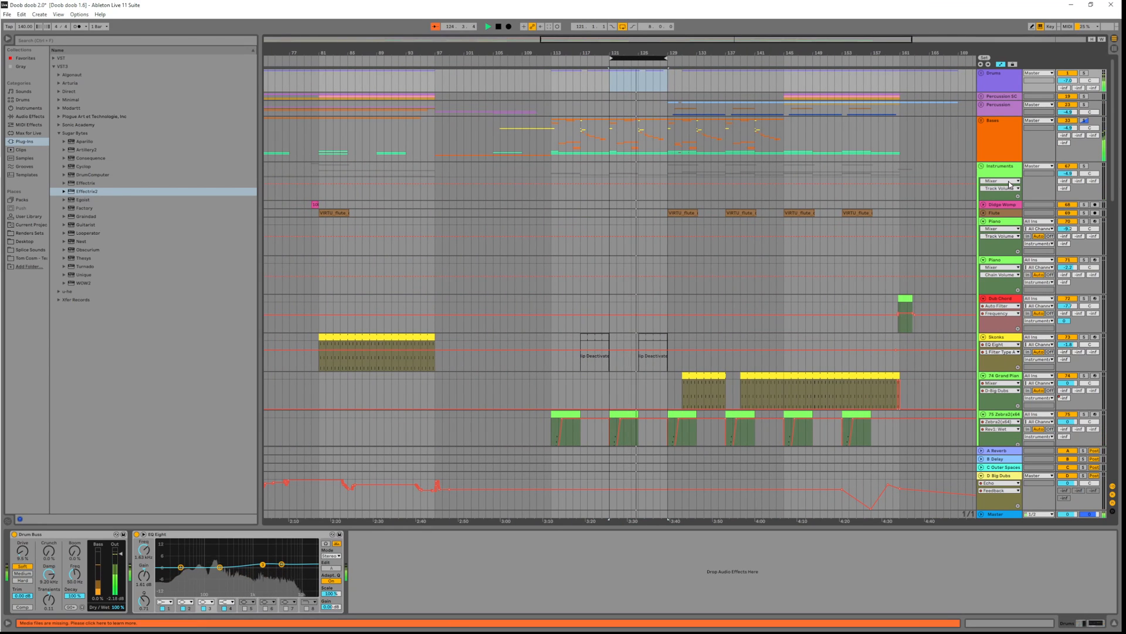
pyautogui.click(981, 167)
pyautogui.click(998, 125)
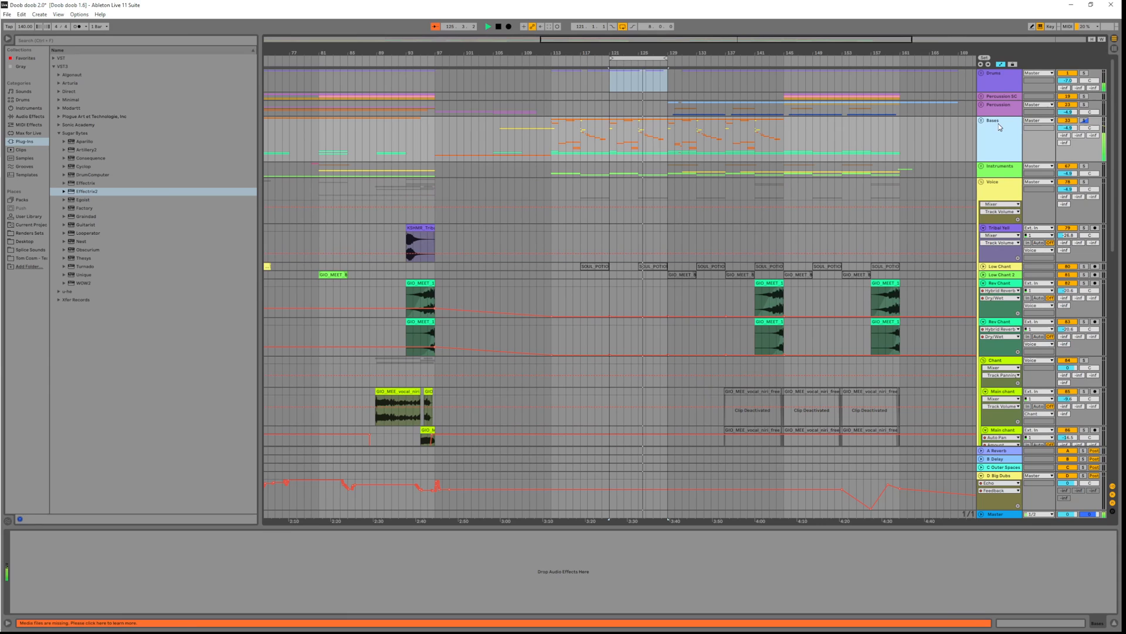
# Load Effectrix 2 onto the Bases track and try the Falling 1, Falling 2 and Alle presets
pyautogui.click(90, 191)
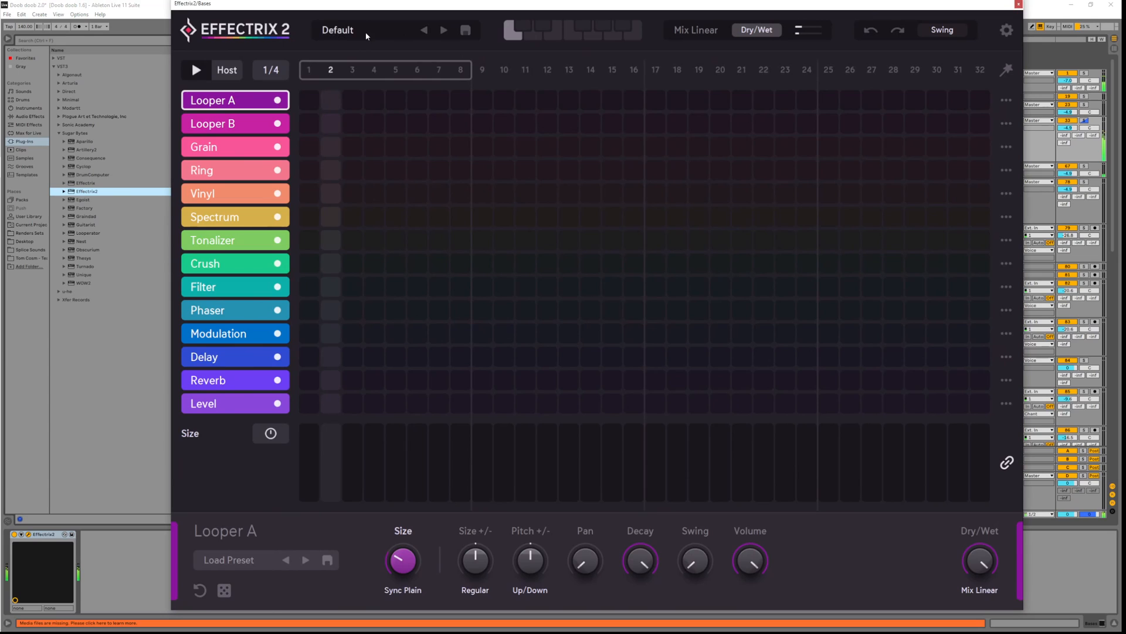
pyautogui.click(367, 34)
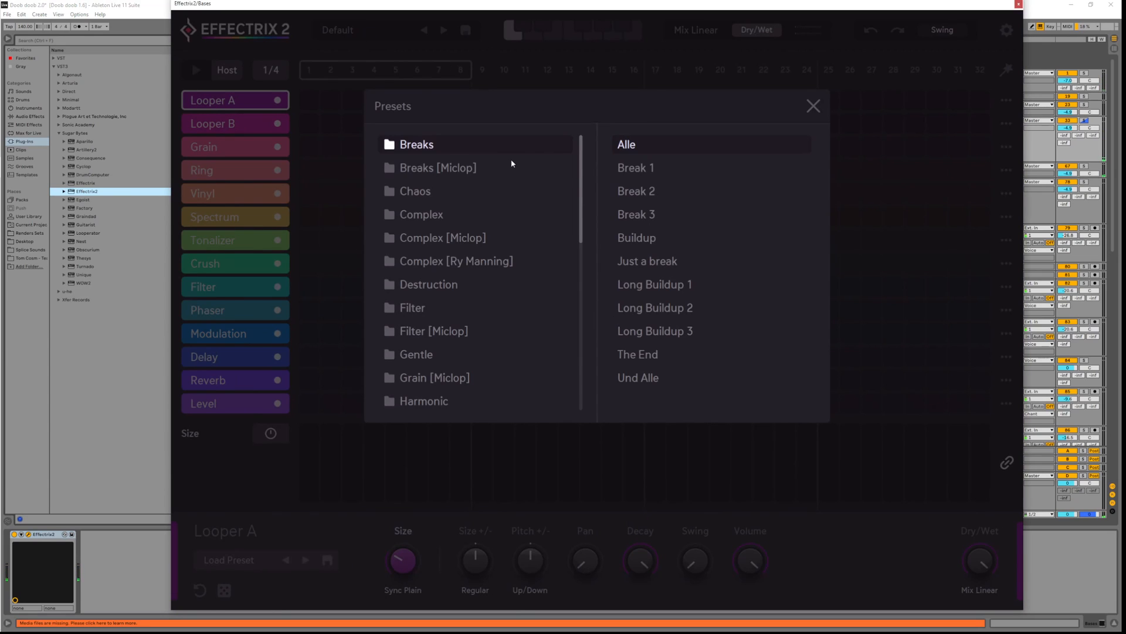
pyautogui.doubleClick(655, 148)
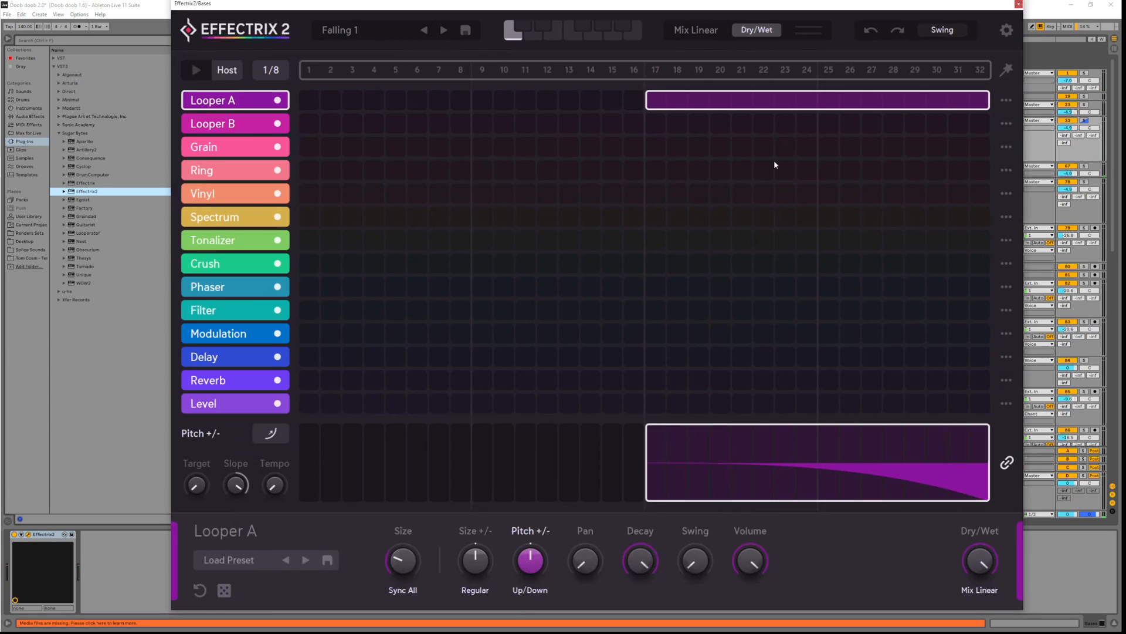
pyautogui.click(445, 30)
pyautogui.click(376, 30)
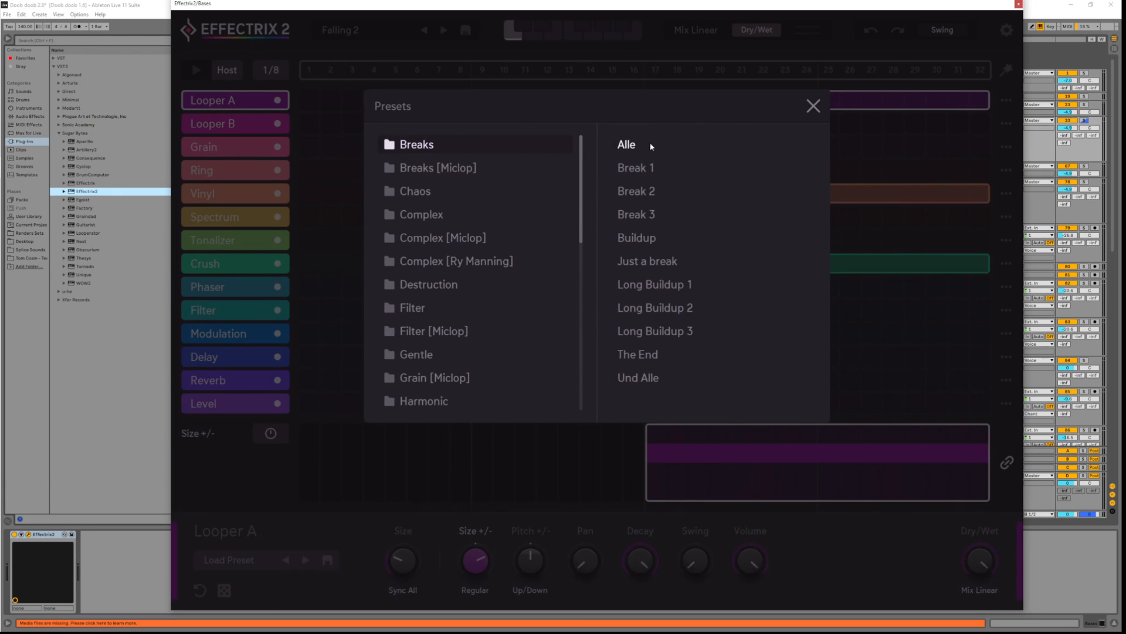
pyautogui.click(651, 147)
pyautogui.click(823, 112)
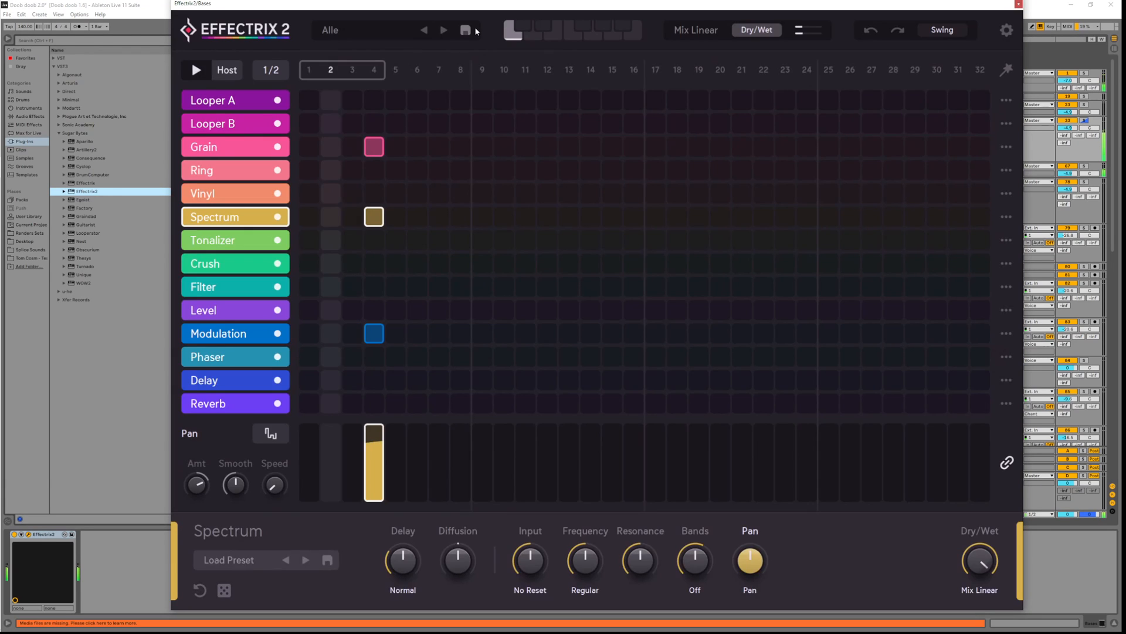
# Step through the Break 1, Break 2, Buildup and Just a break presets
pyautogui.click(443, 32)
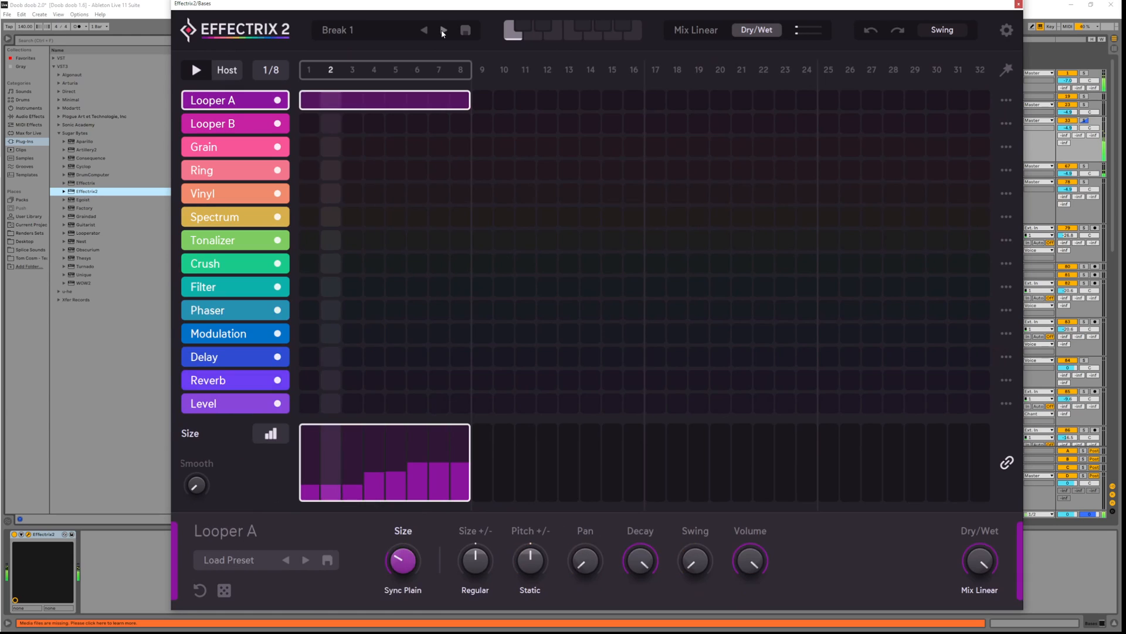
pyautogui.click(442, 32)
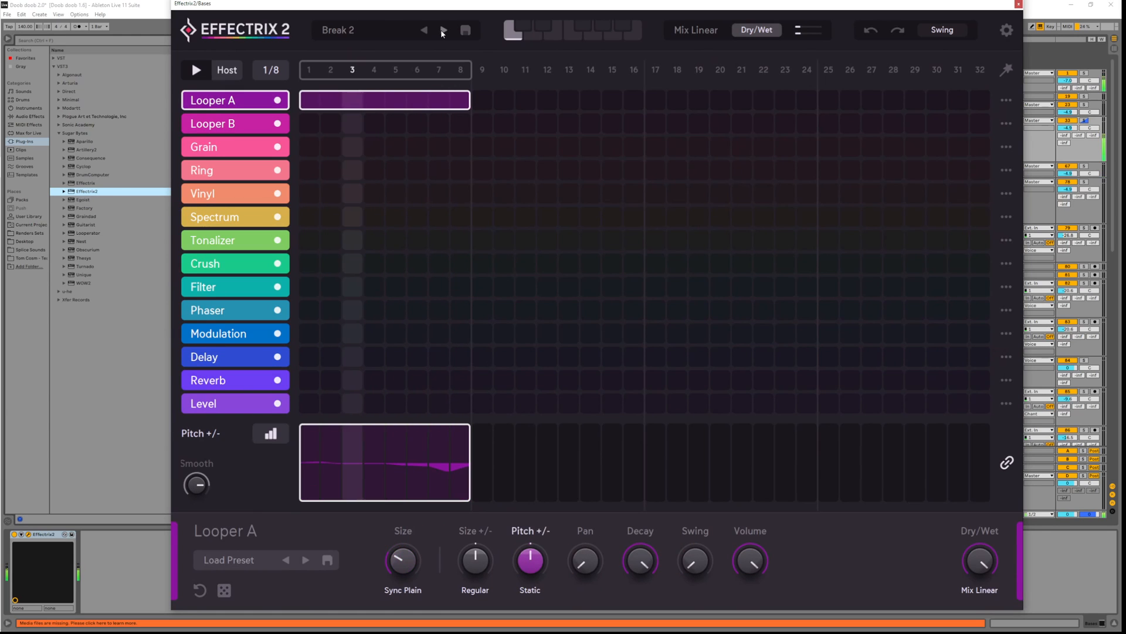
pyautogui.click(443, 32)
pyautogui.click(443, 32)
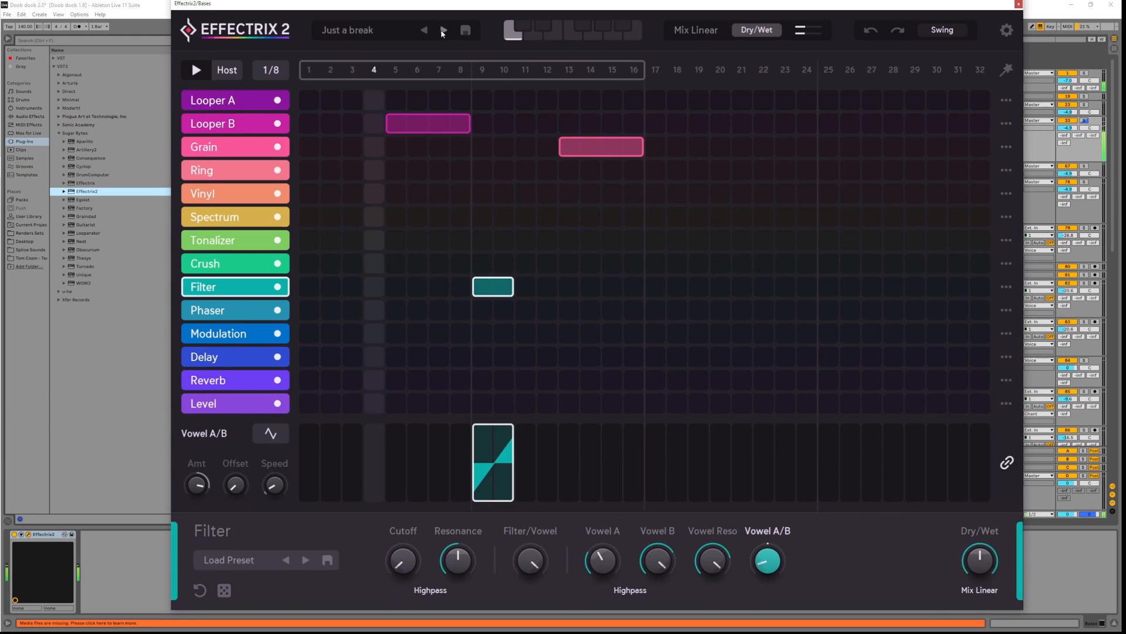
# Audition Complex [Miclop] presets Artifacts Rise, Backing Vocals and Bit Destroy
pyautogui.click(352, 30)
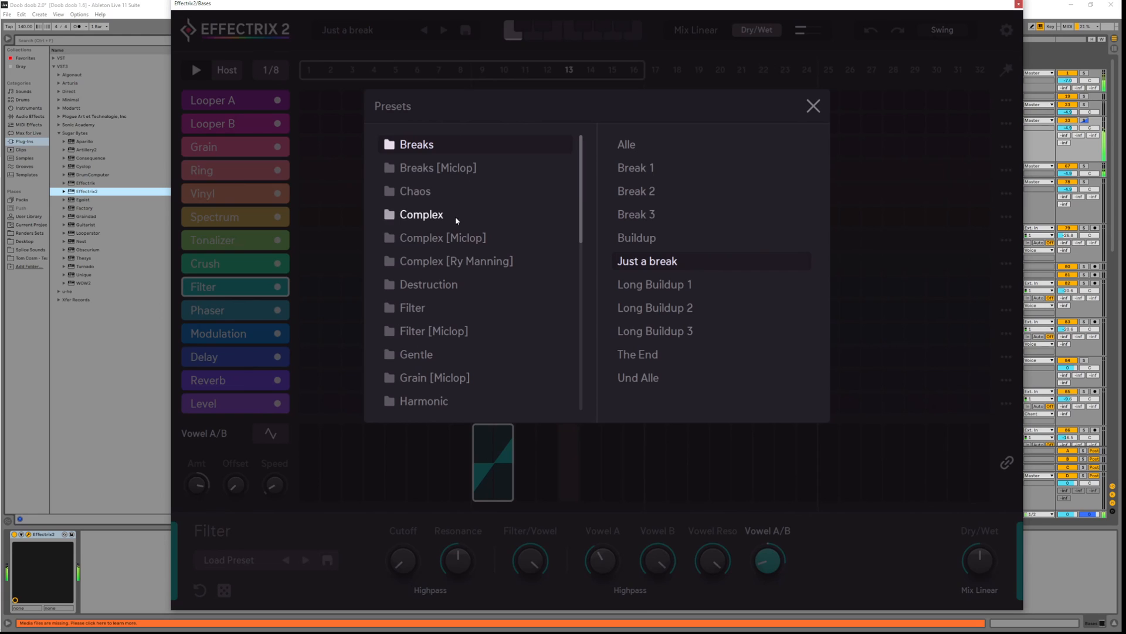
pyautogui.click(534, 258)
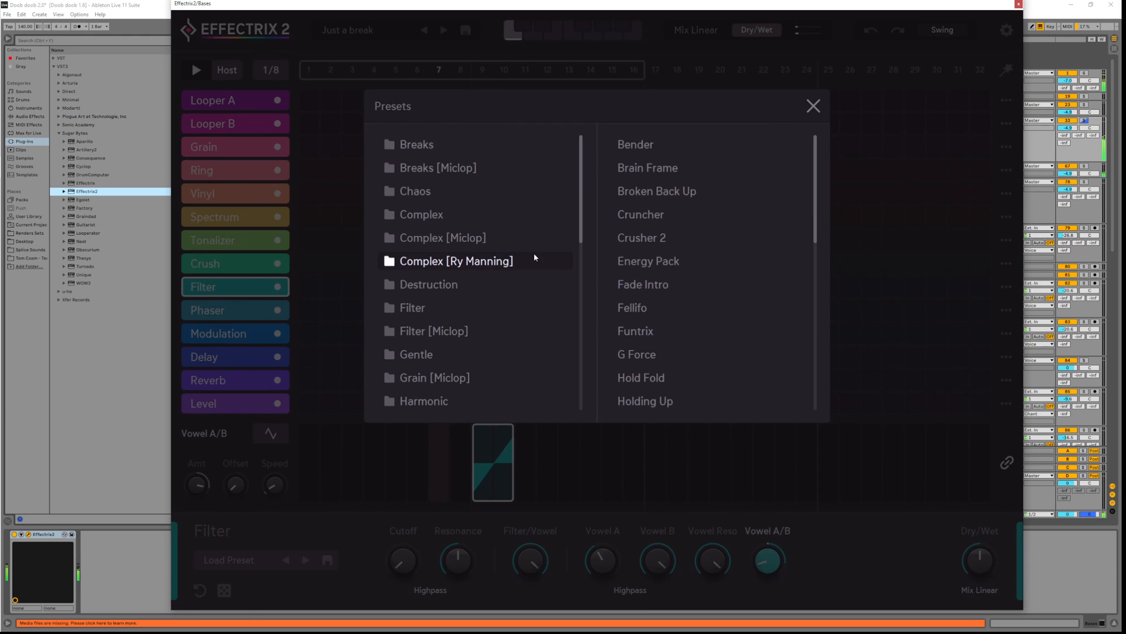
pyautogui.click(467, 240)
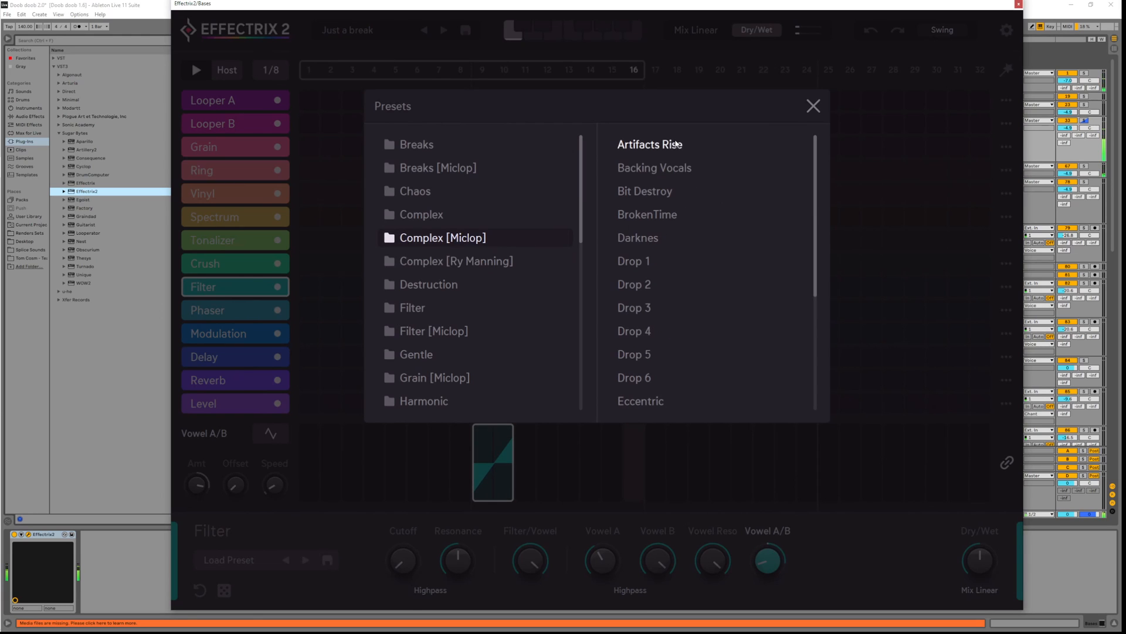
pyautogui.click(636, 144)
pyautogui.click(813, 105)
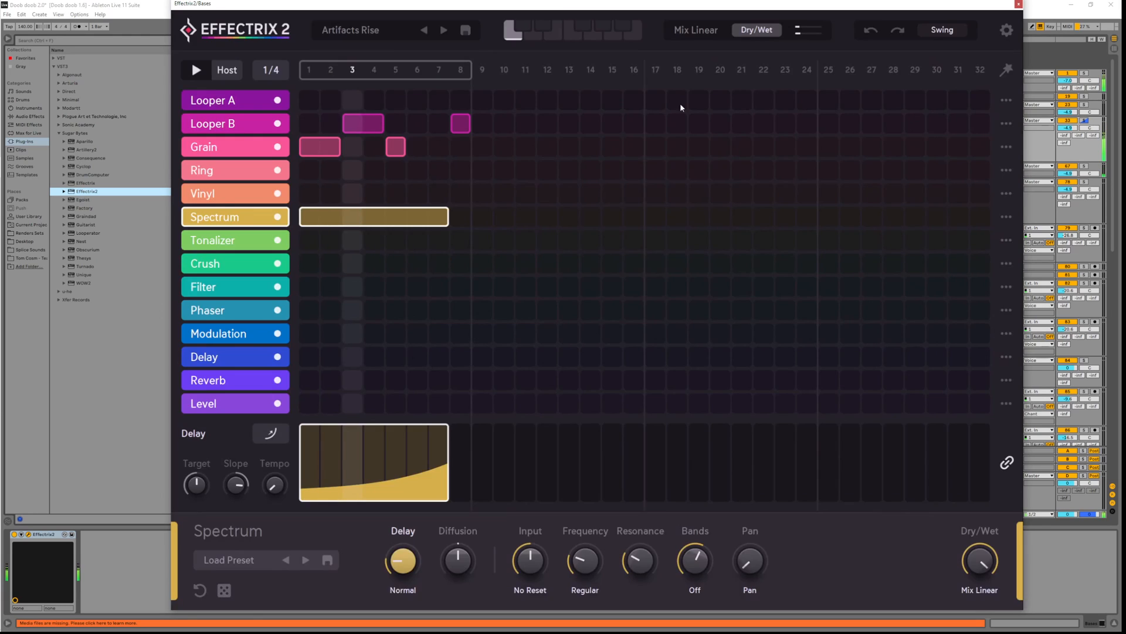
pyautogui.click(448, 30)
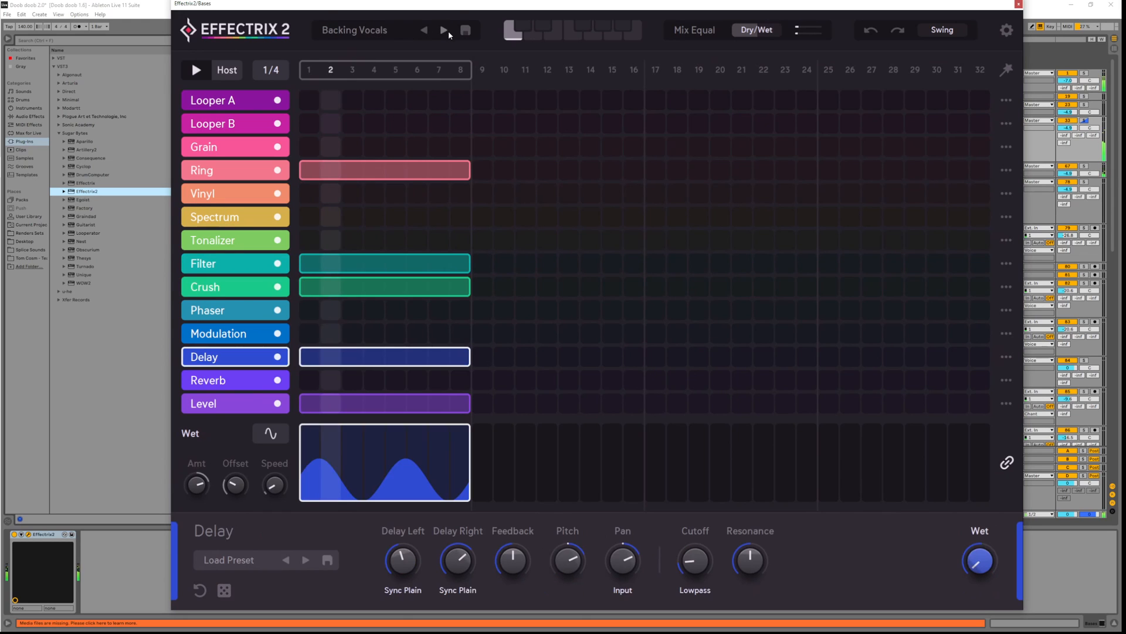
pyautogui.click(448, 30)
# Load BrokenTime and delete its Grain, Vinyl, Spectrum and Tonalizer blocks across steps 1–8
pyautogui.click(447, 33)
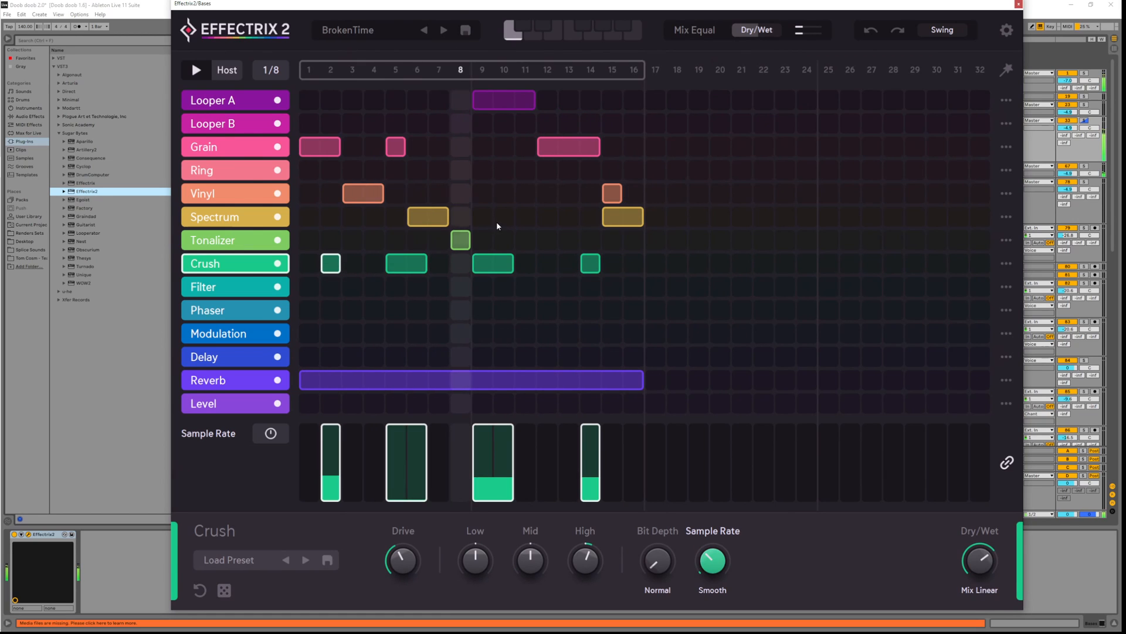
pyautogui.rightClick(329, 148)
pyautogui.rightClick(396, 147)
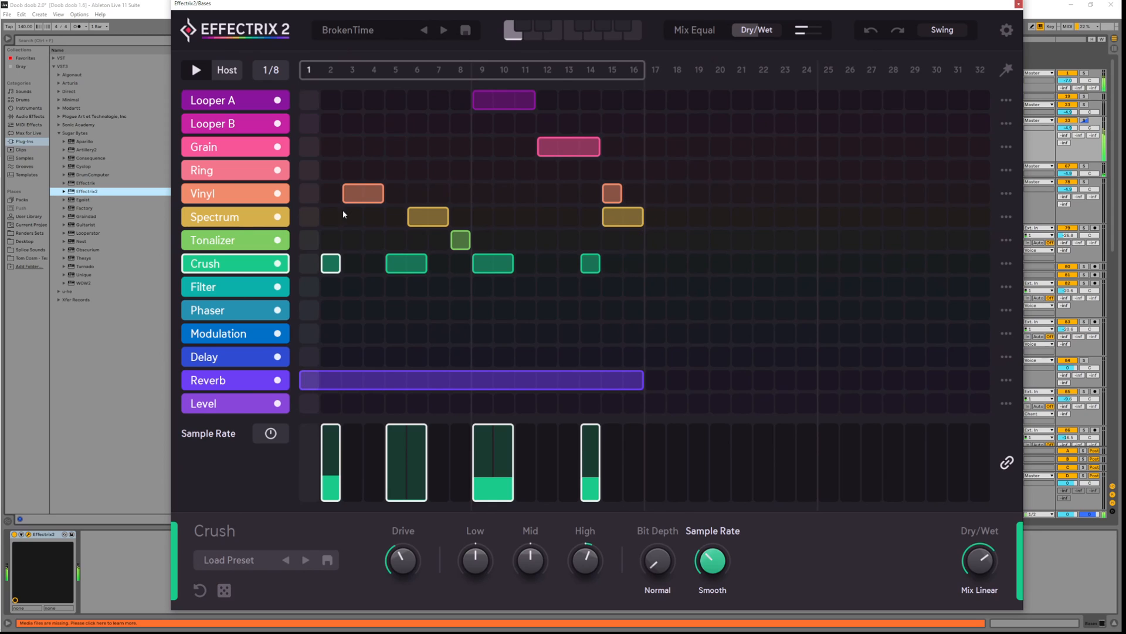
pyautogui.rightClick(360, 194)
pyautogui.rightClick(429, 217)
pyautogui.rightClick(461, 238)
# Delete the remaining Crush, Grain, Vinyl and Spectrum blocks, then add Looper B at step 1
pyautogui.rightClick(590, 263)
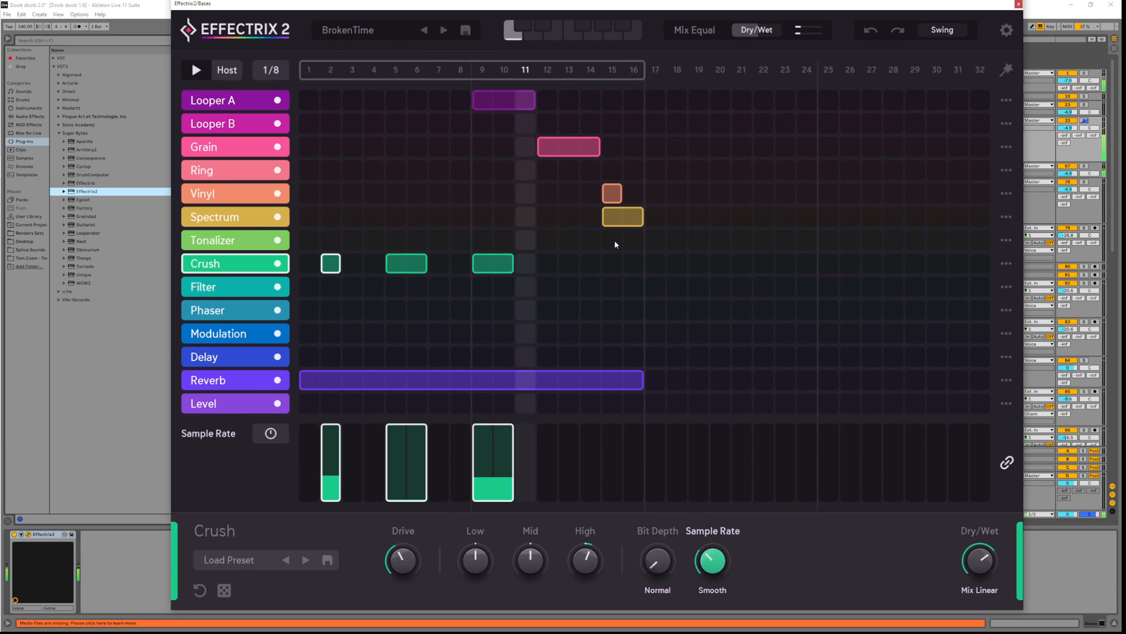
pyautogui.rightClick(622, 217)
pyautogui.rightClick(612, 193)
pyautogui.rightClick(567, 147)
pyautogui.press('space')
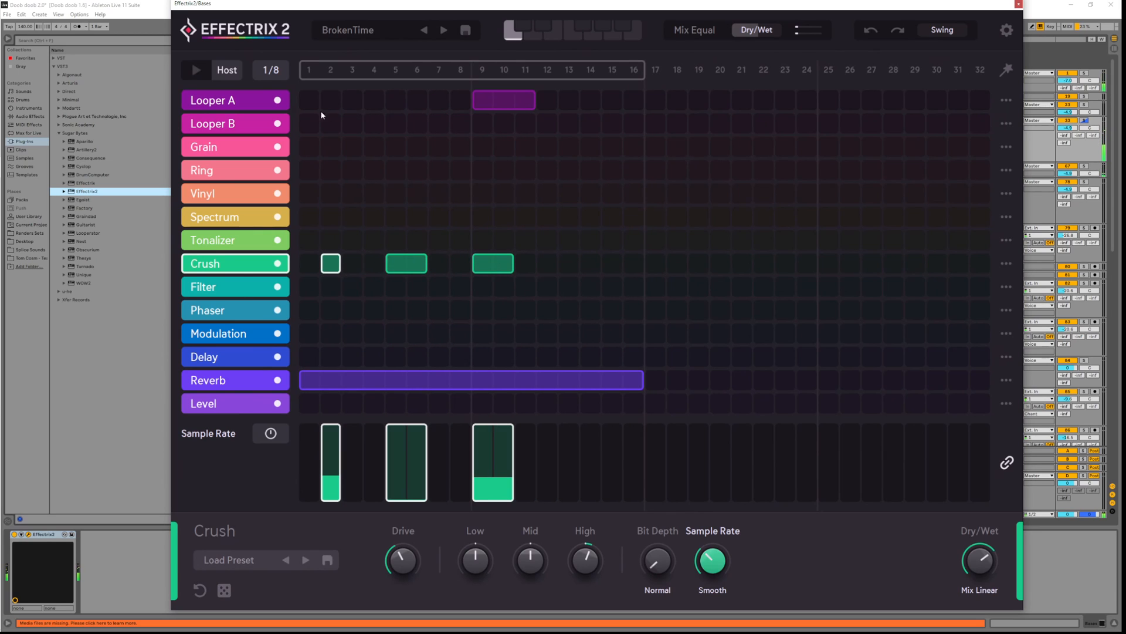
pyautogui.click(313, 122)
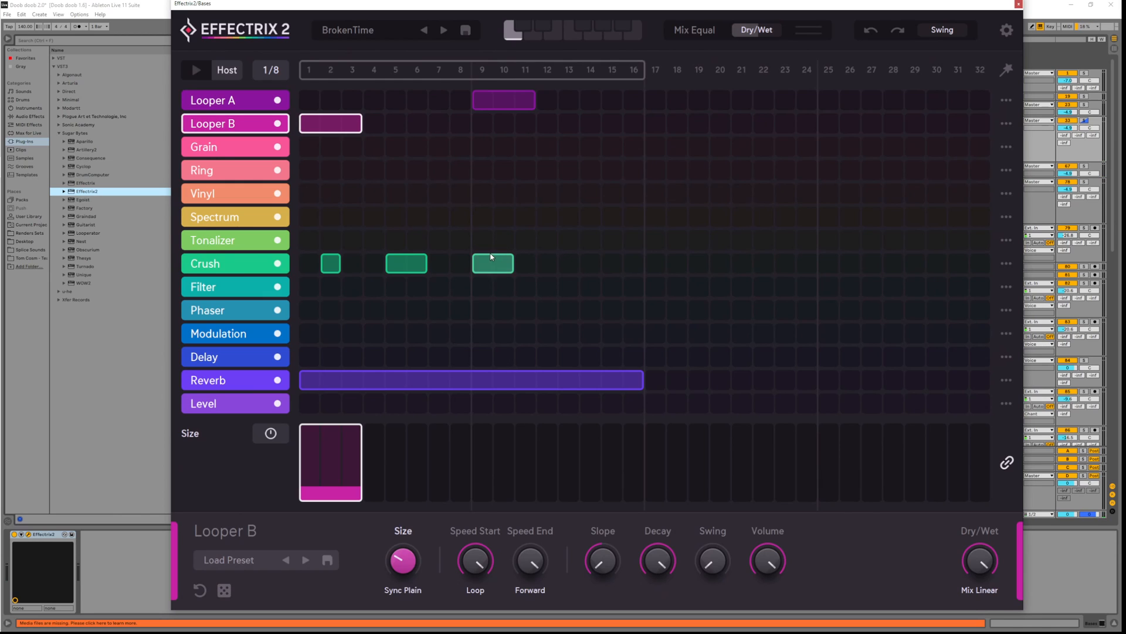
# Remove the Crush block at step 2 and set Looper B's size to 1/16
pyautogui.rightClick(330, 264)
pyautogui.press('space')
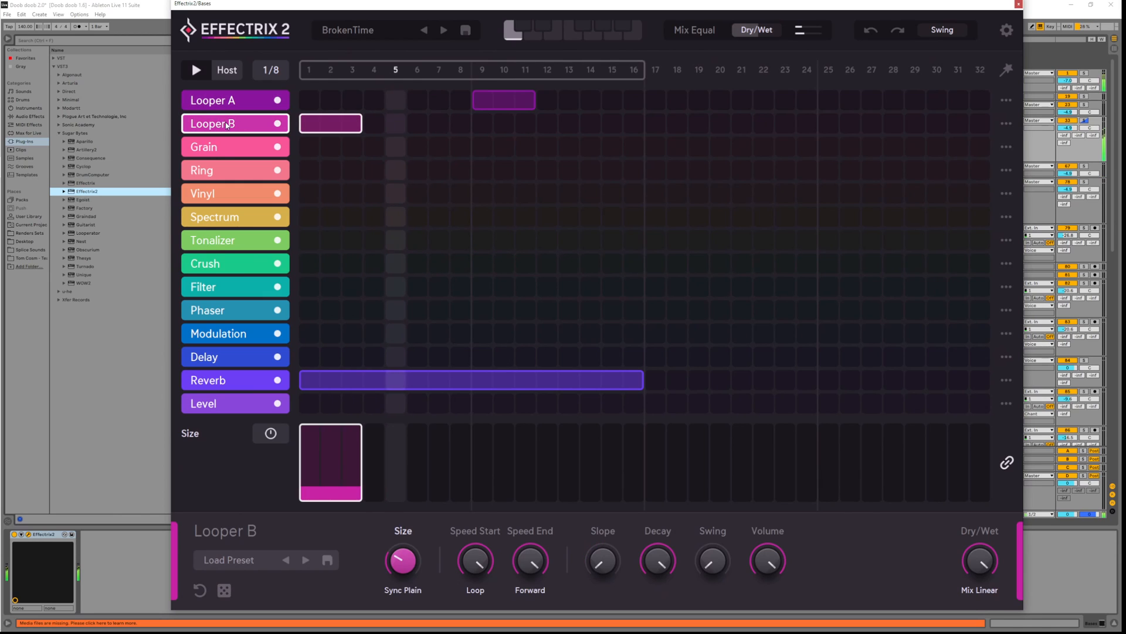
pyautogui.press('space')
pyautogui.moveTo(406, 567)
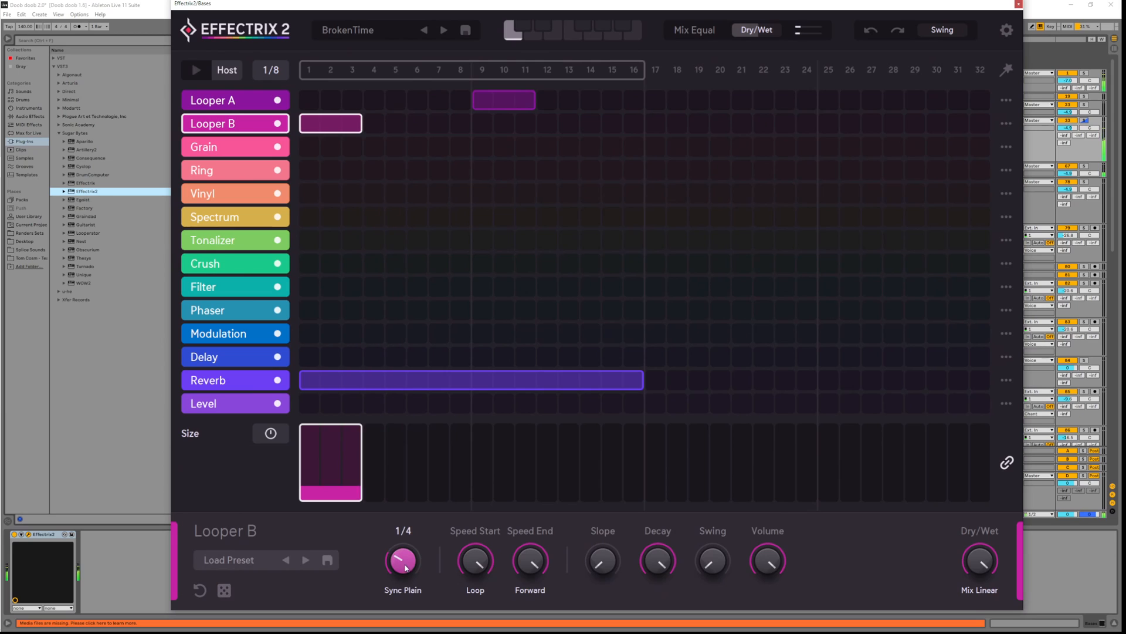
pyautogui.moveTo(406, 538); pyautogui.dragTo(411, 534)
pyautogui.press('space')
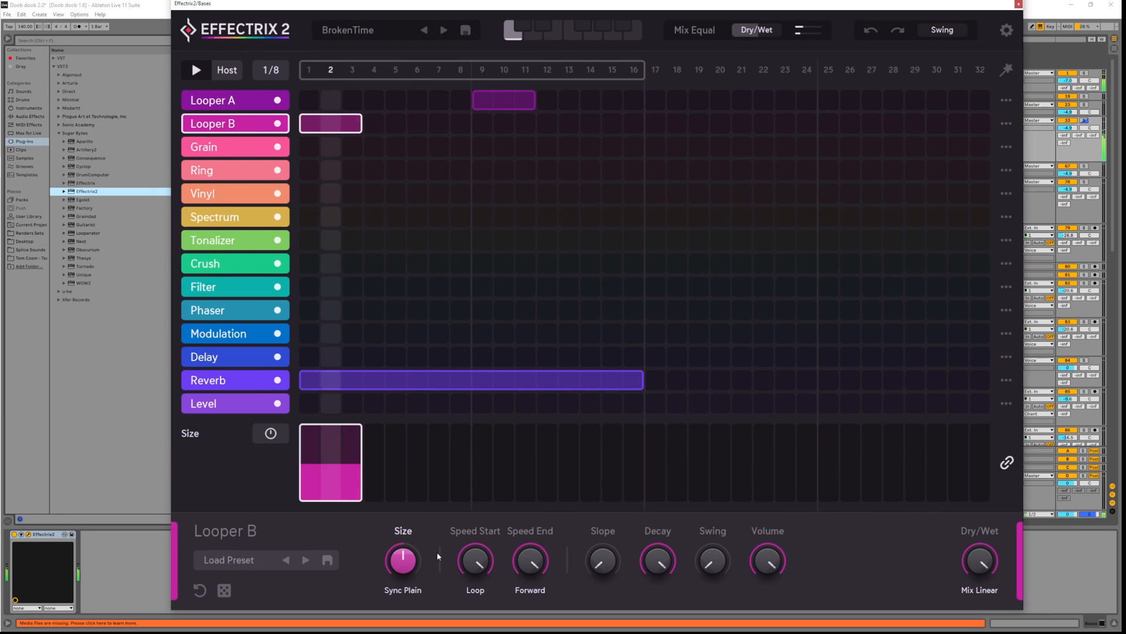
pyautogui.press('space')
# Change the size timing mode to 1/8P, lower Speed End and set Speed Start to 0%
pyautogui.click(414, 590)
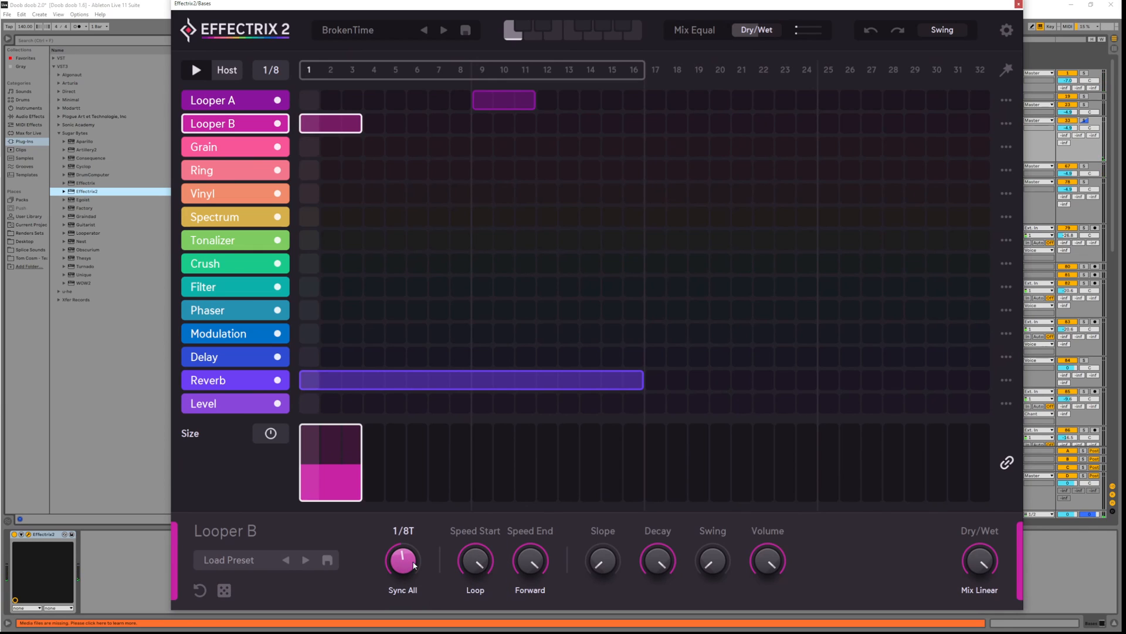
pyautogui.moveTo(409, 573); pyautogui.dragTo(403, 560)
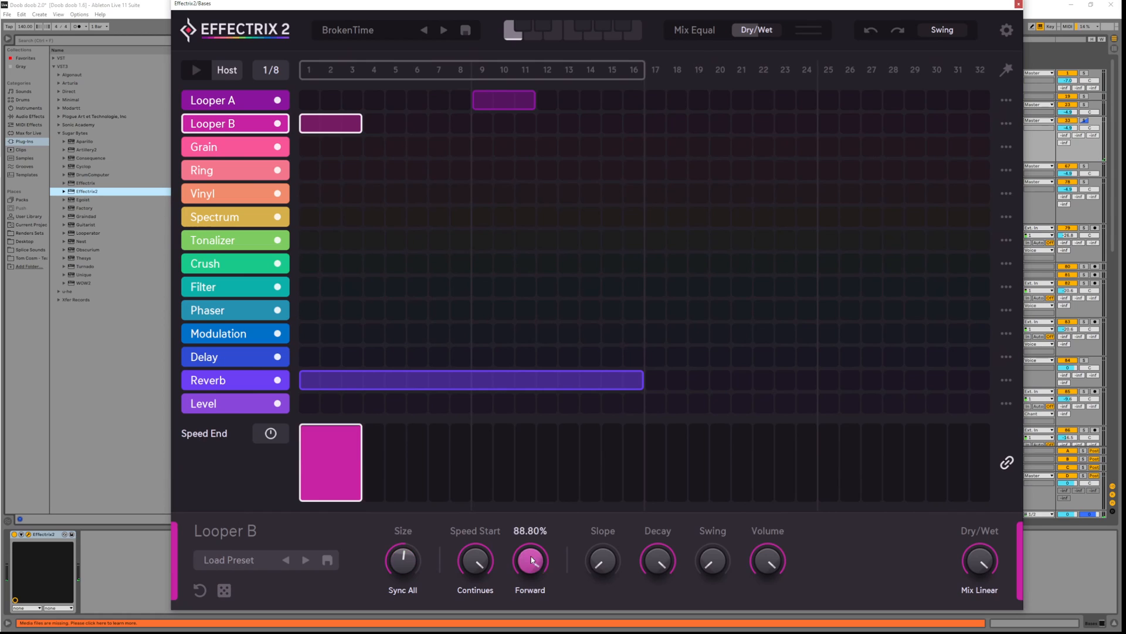
pyautogui.moveTo(531, 556); pyautogui.dragTo(488, 563)
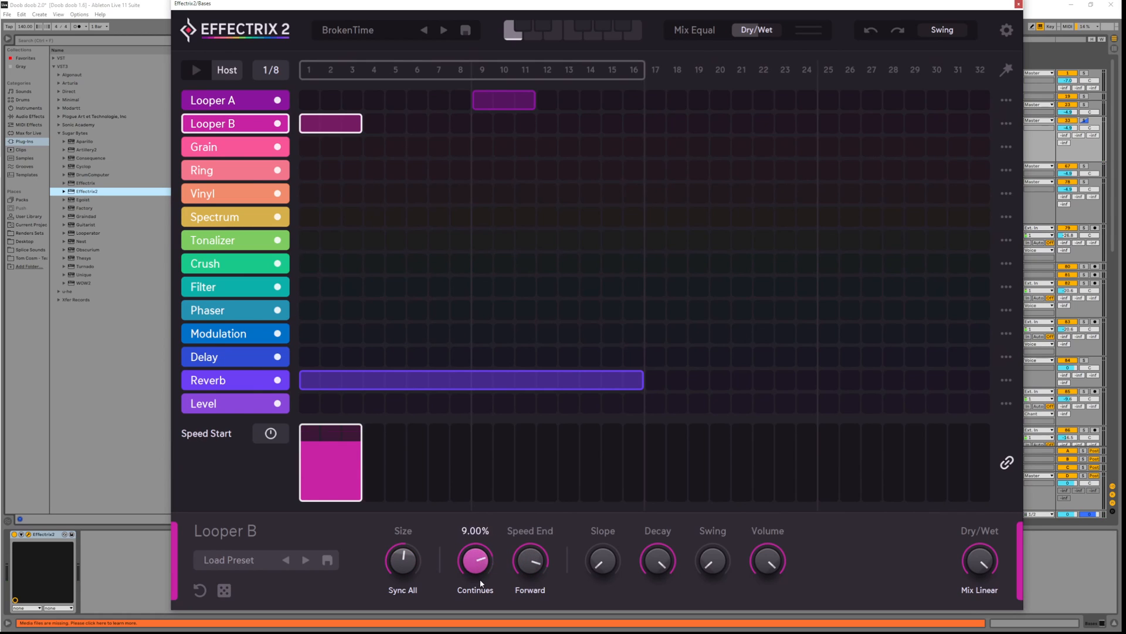
pyautogui.moveTo(485, 540); pyautogui.dragTo(533, 584)
# Adjust Looper B's Slope, settling at 53.20 while auditioning the pattern
pyautogui.press('space')
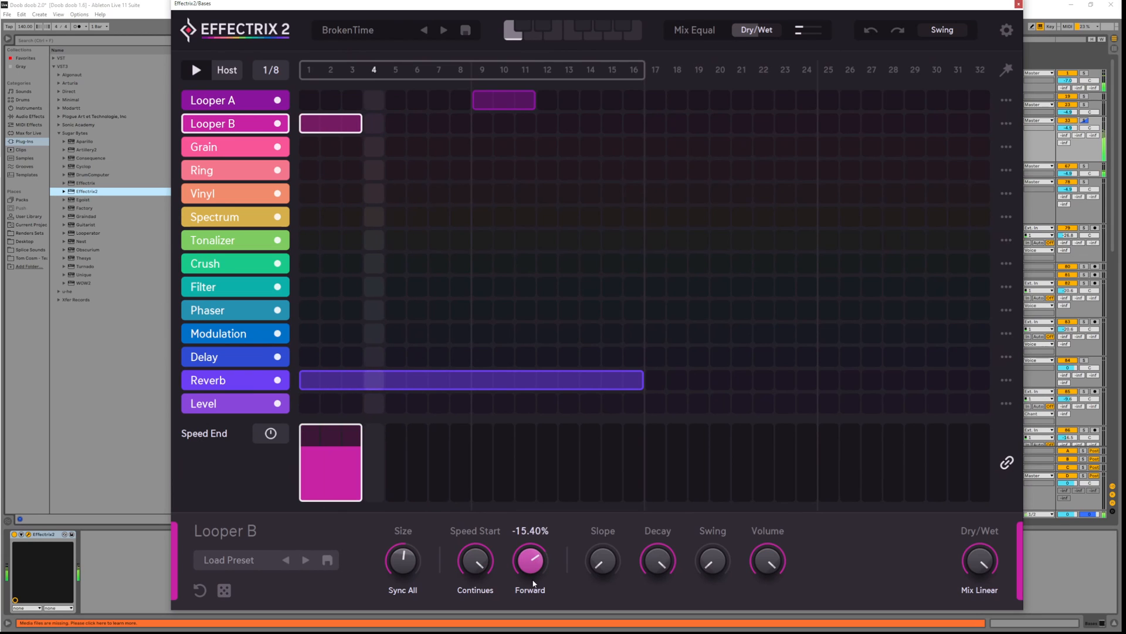
pyautogui.press('space')
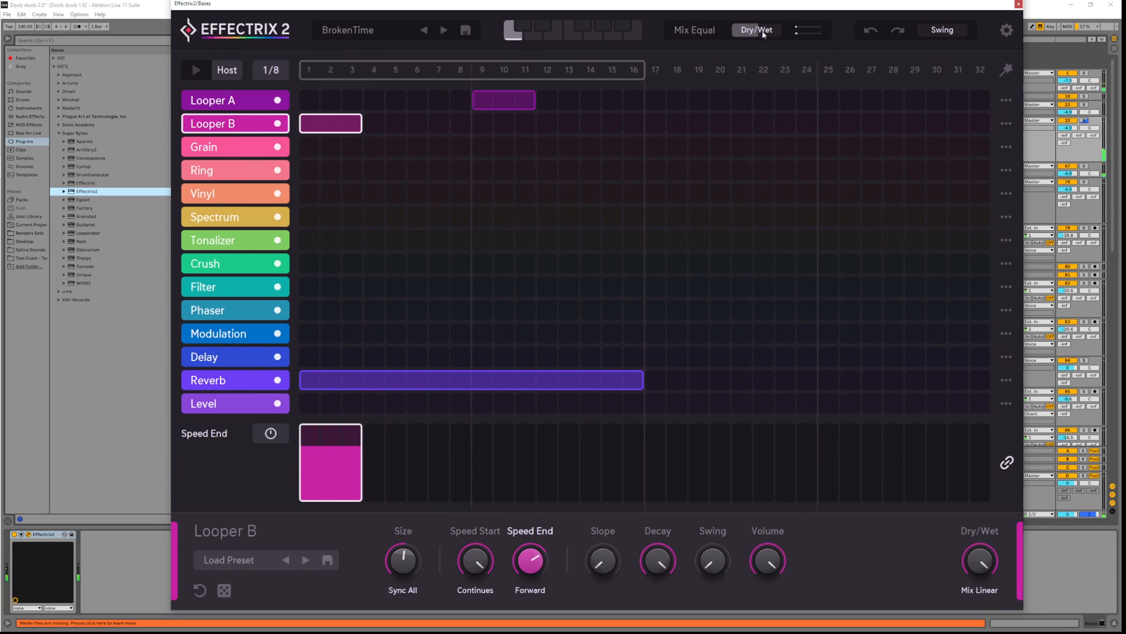
pyautogui.press('space')
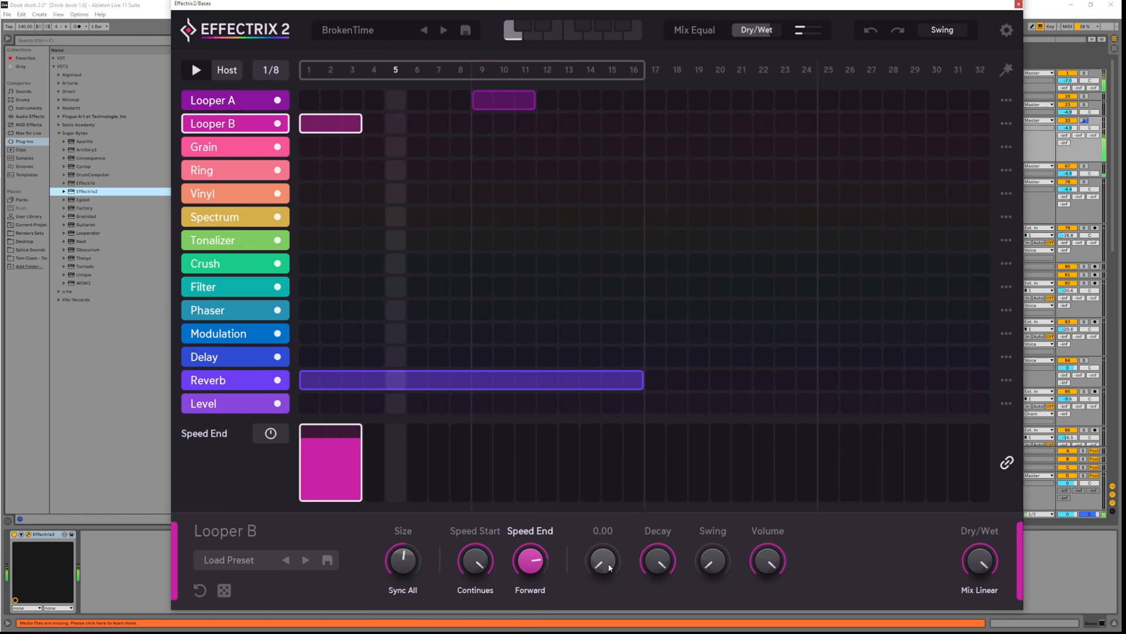
pyautogui.press('space')
pyautogui.moveTo(610, 568); pyautogui.dragTo(607, 508)
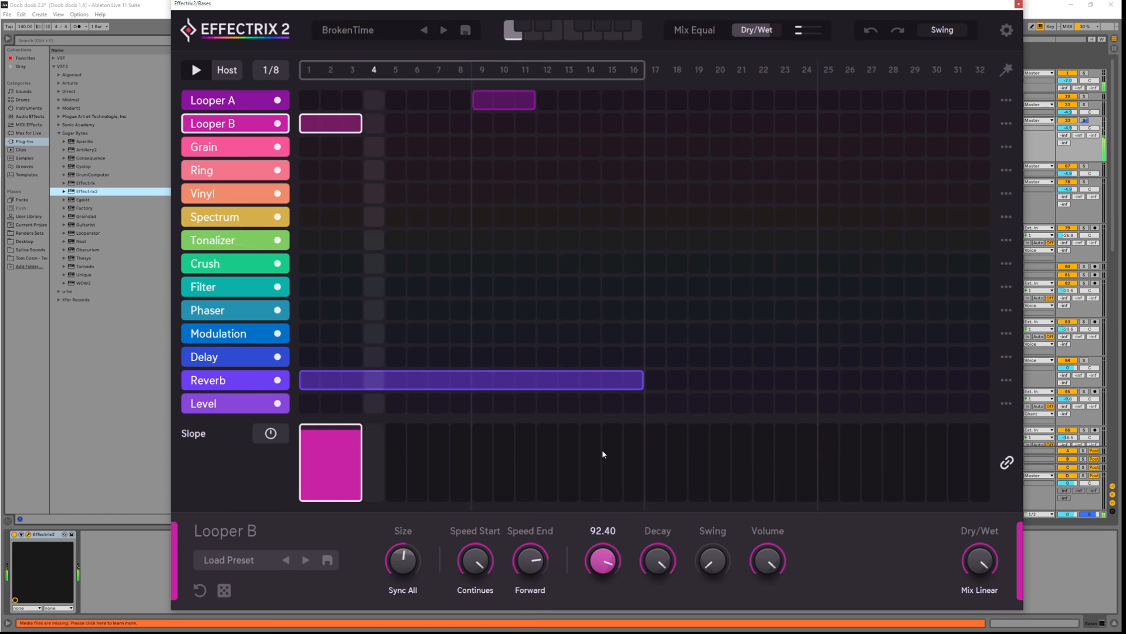
pyautogui.moveTo(603, 453); pyautogui.dragTo(603, 499)
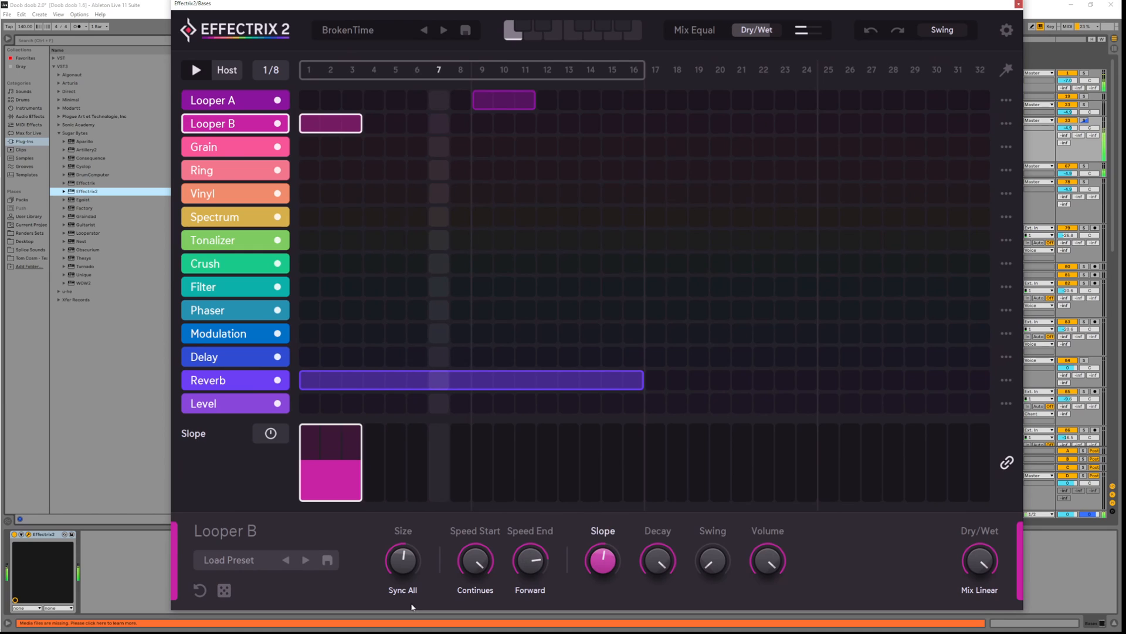
pyautogui.press('space')
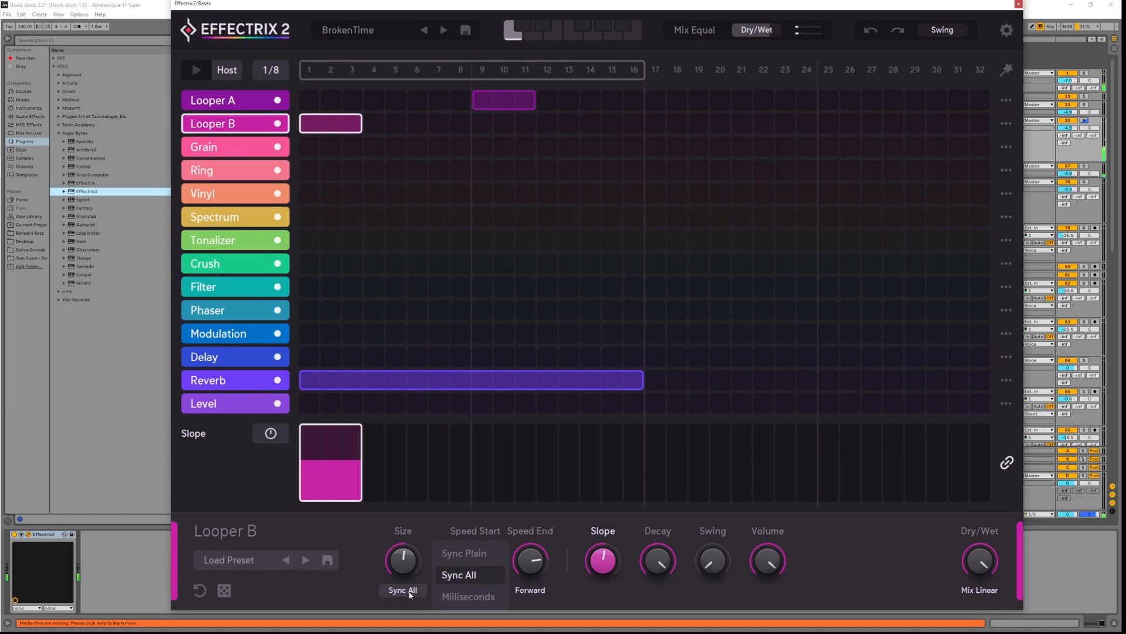
# Switch size timing to Sync Plain and try loop sizes 1/8 and 1/32
pyautogui.click(475, 554)
pyautogui.press('space')
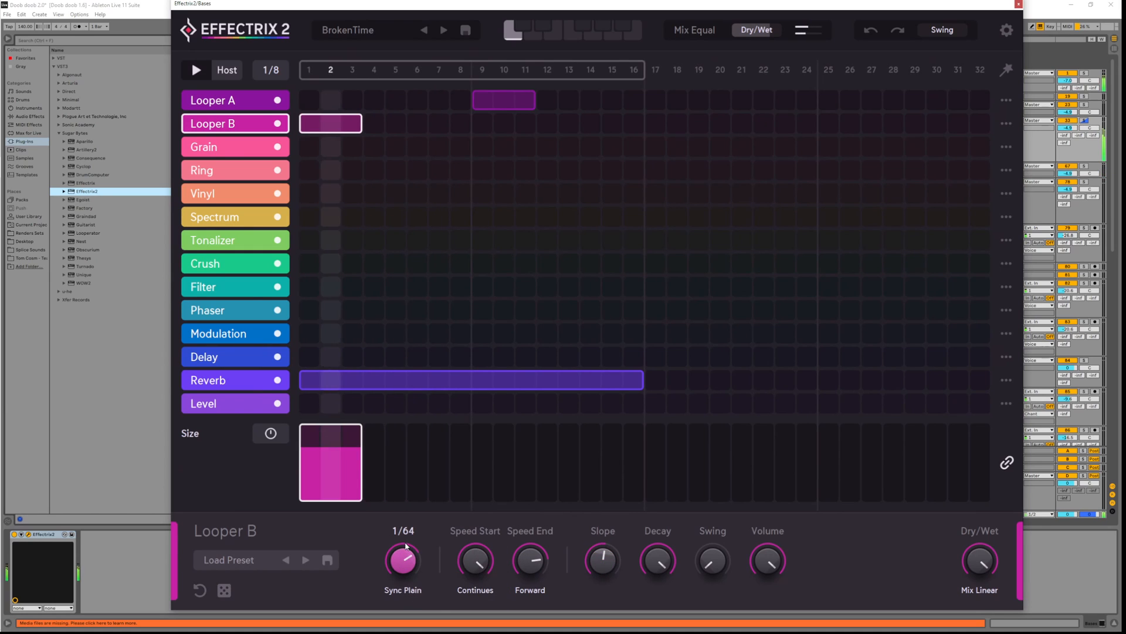
pyautogui.moveTo(405, 546)
pyautogui.mouseDown()
pyautogui.moveTo(409, 580)
pyautogui.moveTo(412, 554)
pyautogui.mouseUp()
pyautogui.press('space')
pyautogui.moveTo(532, 558); pyautogui.dragTo(541, 469)
pyautogui.press('space')
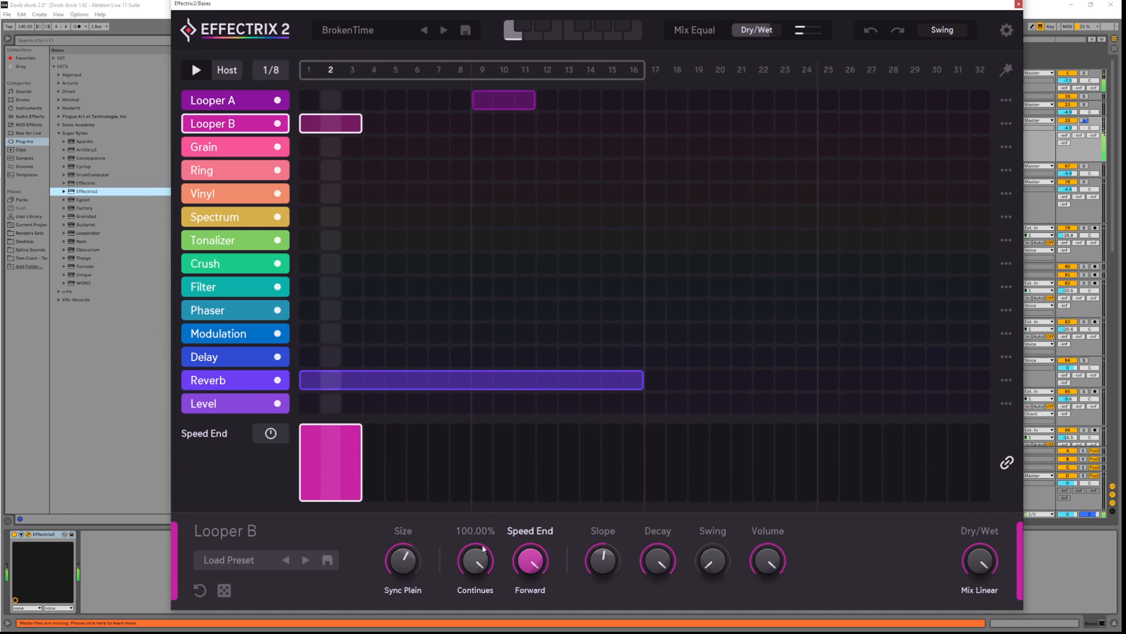
# Set Speed Start to -37.20% and the loop size to 1/16P
pyautogui.moveTo(475, 545); pyautogui.dragTo(404, 564)
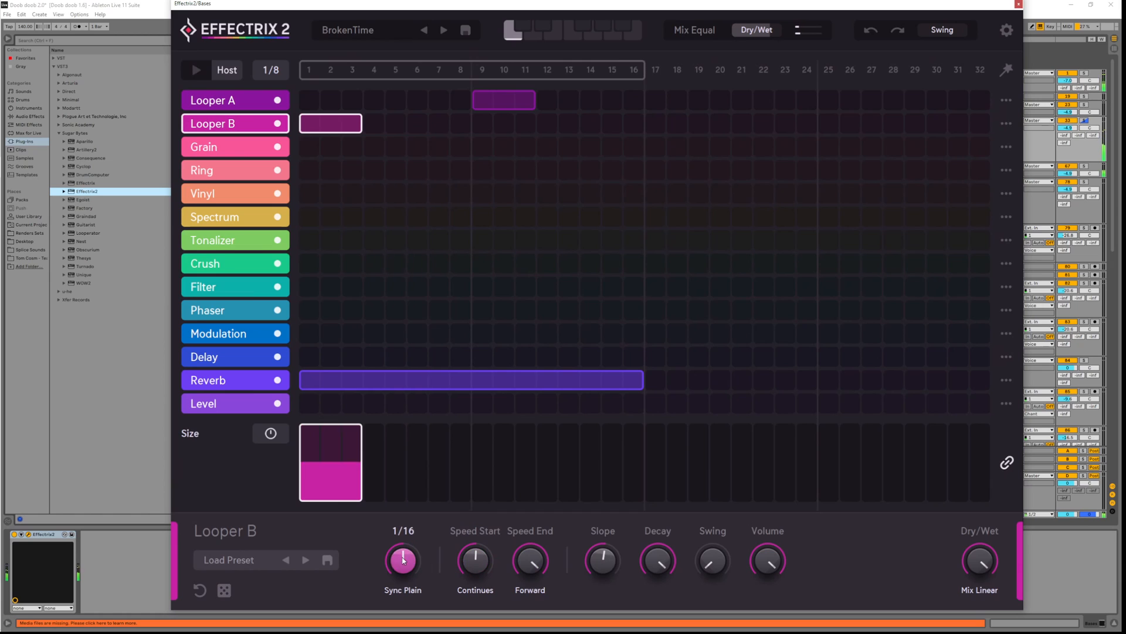
pyautogui.press('space')
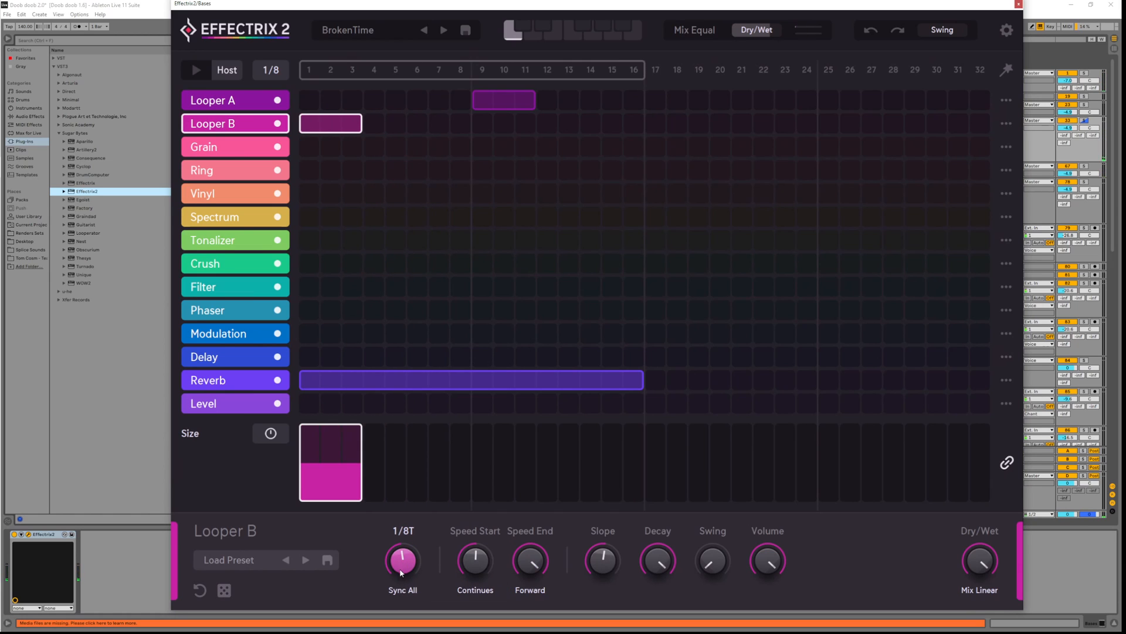
pyautogui.press('space')
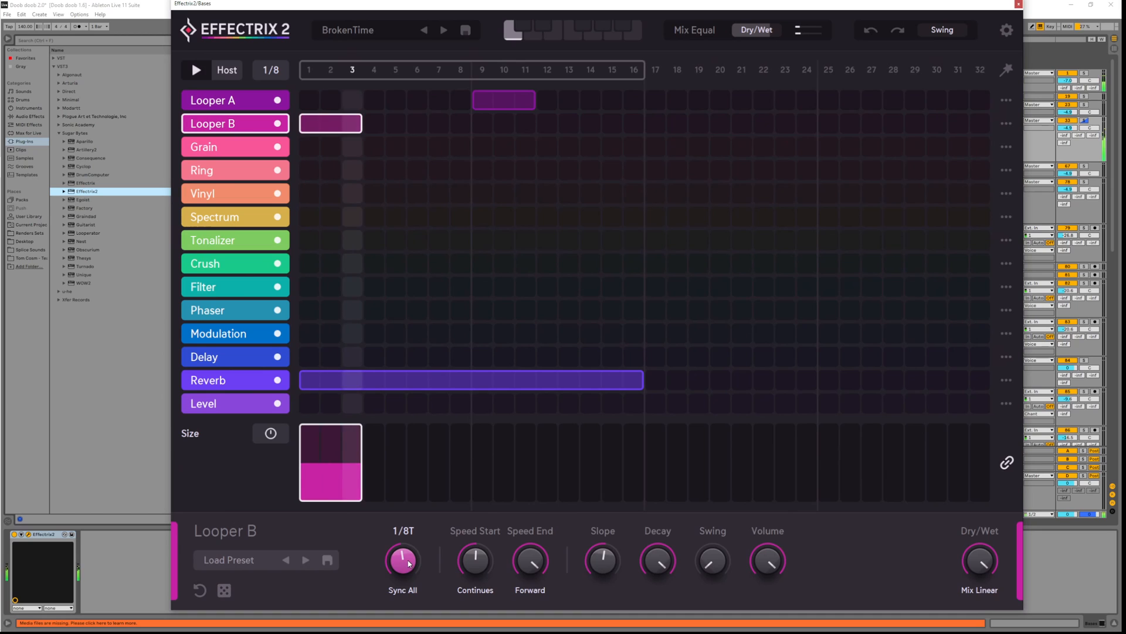
pyautogui.press('space')
pyautogui.moveTo(409, 565)
pyautogui.mouseDown()
pyautogui.moveTo(409, 543)
pyautogui.moveTo(411, 557)
pyautogui.mouseUp()
pyautogui.press('space')
pyautogui.press('space')
# Step-sequence Looper B's loop size: 1/8T on step 1, 1/16T on steps 2 and 3
pyautogui.click(271, 437)
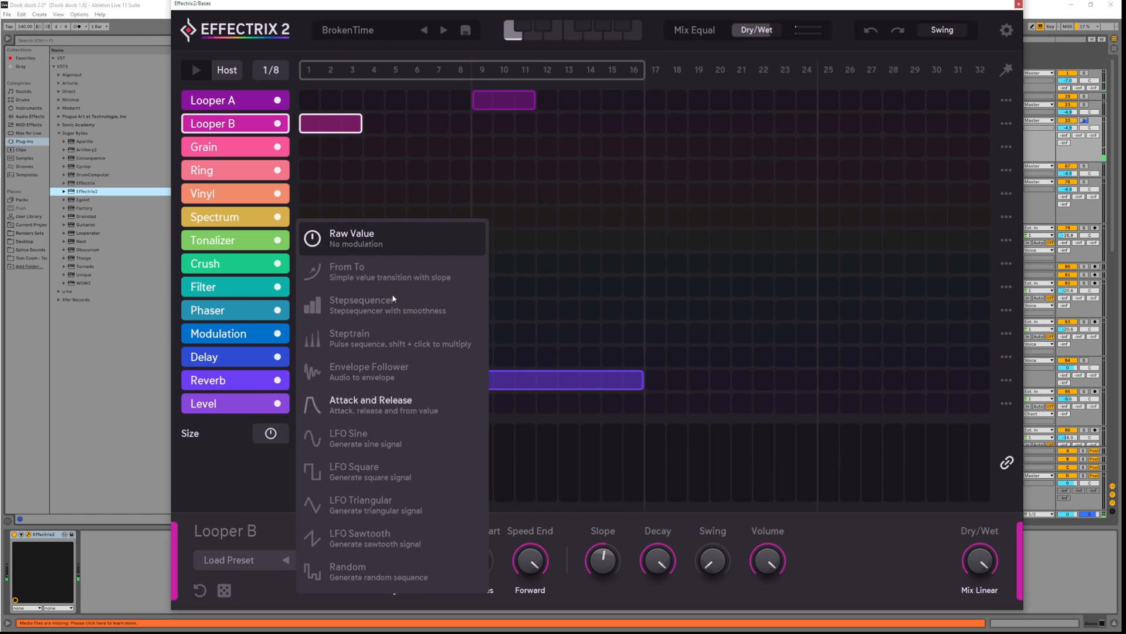
pyautogui.click(342, 323)
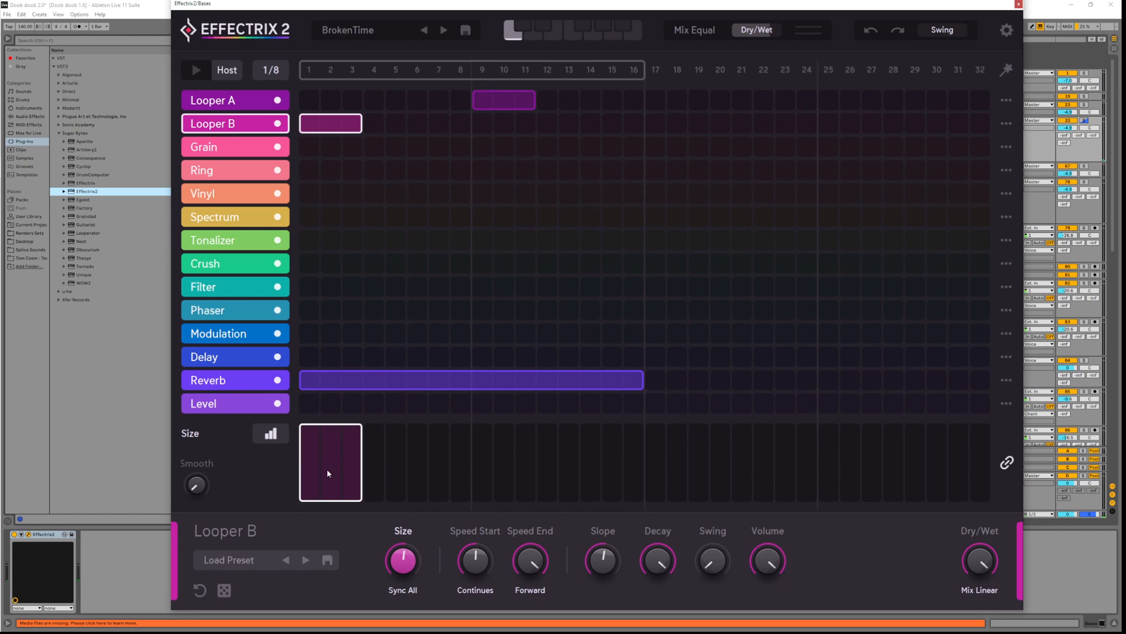
pyautogui.press('space')
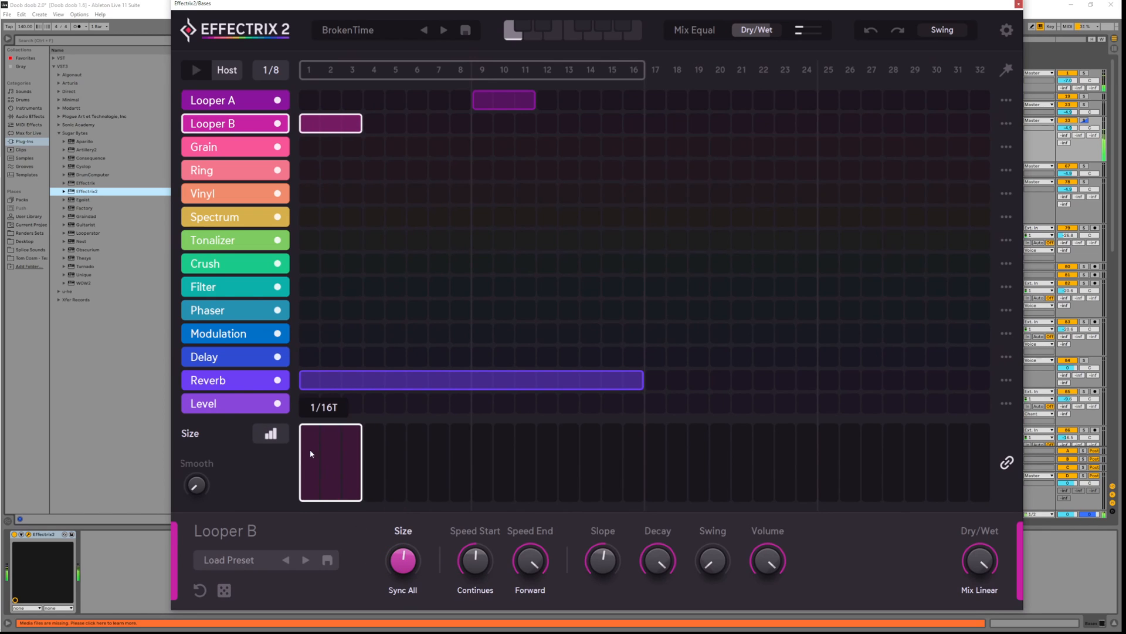
pyautogui.click(312, 451)
pyautogui.click(326, 458)
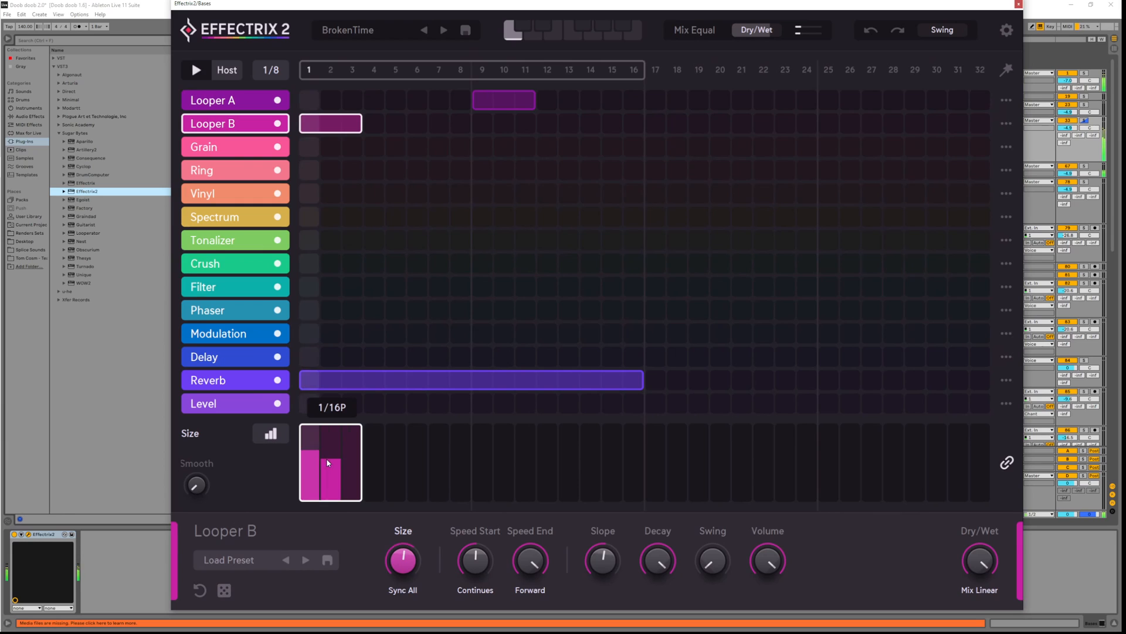
pyautogui.press('space')
pyautogui.moveTo(348, 442); pyautogui.dragTo(348, 432)
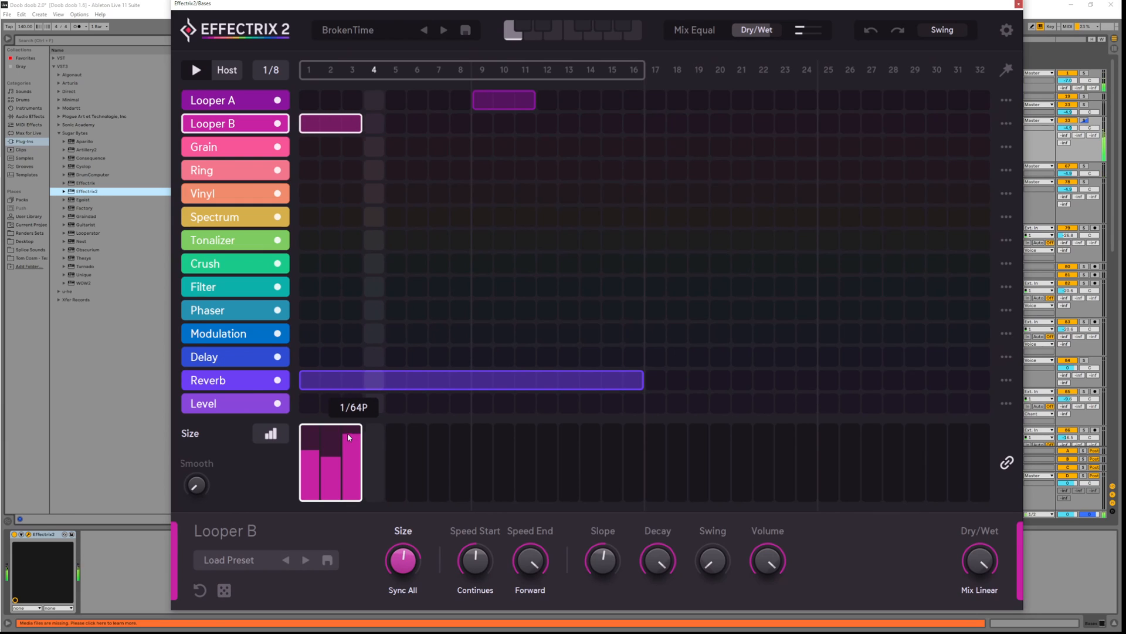
pyautogui.press('space')
pyautogui.click(334, 452)
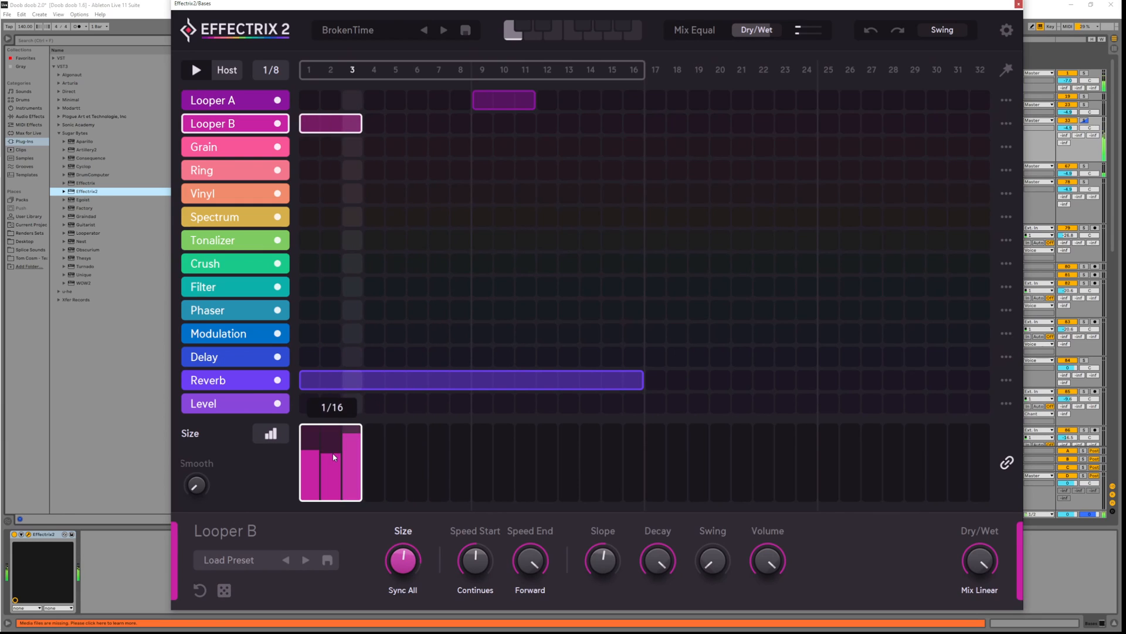
pyautogui.moveTo(311, 472)
pyautogui.mouseDown()
pyautogui.moveTo(352, 449)
pyautogui.moveTo(353, 463)
pyautogui.mouseUp()
pyautogui.click(334, 460)
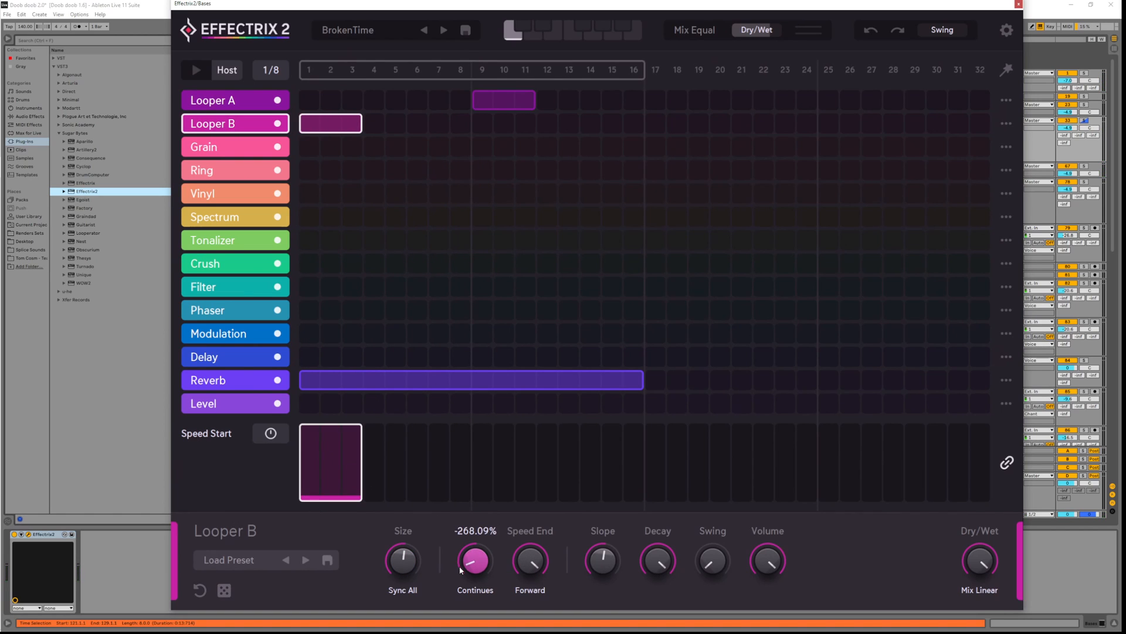
# Step-sequence Looper B's Speed Start, with the first step at -240.43%
pyautogui.moveTo(482, 542); pyautogui.dragTo(485, 516)
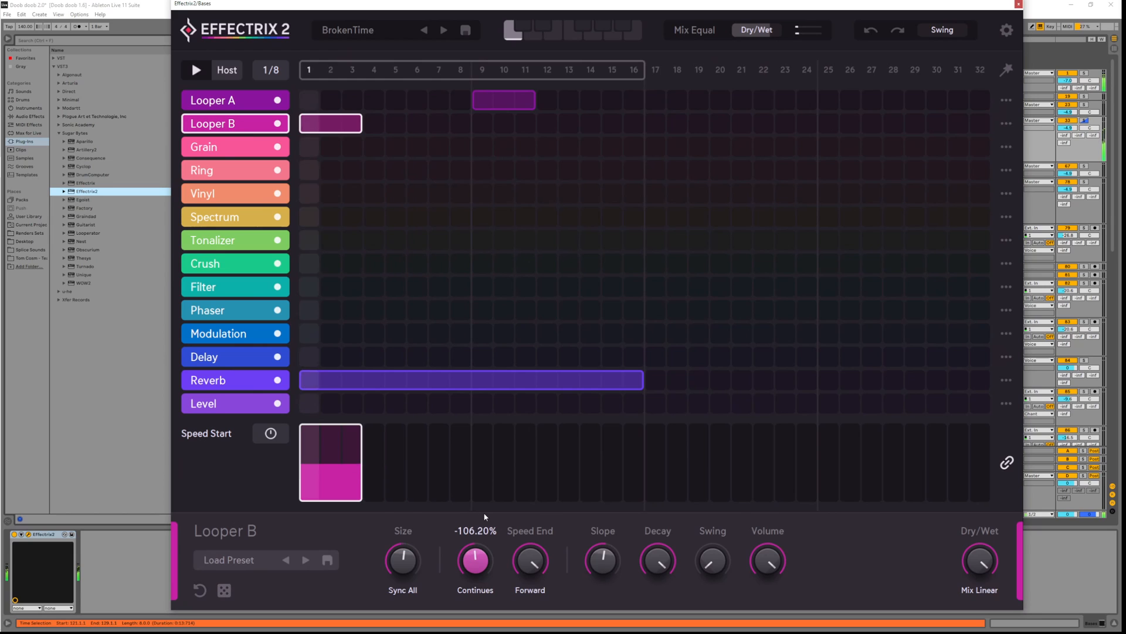
pyautogui.click(271, 433)
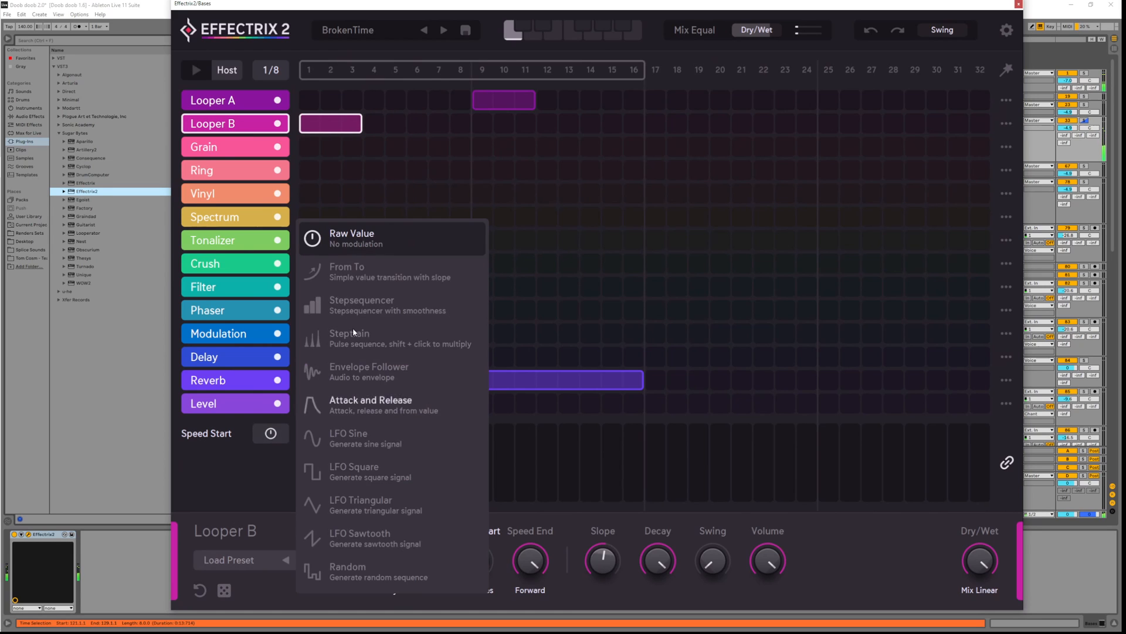
pyautogui.click(366, 275)
pyautogui.click(270, 433)
pyautogui.click(371, 308)
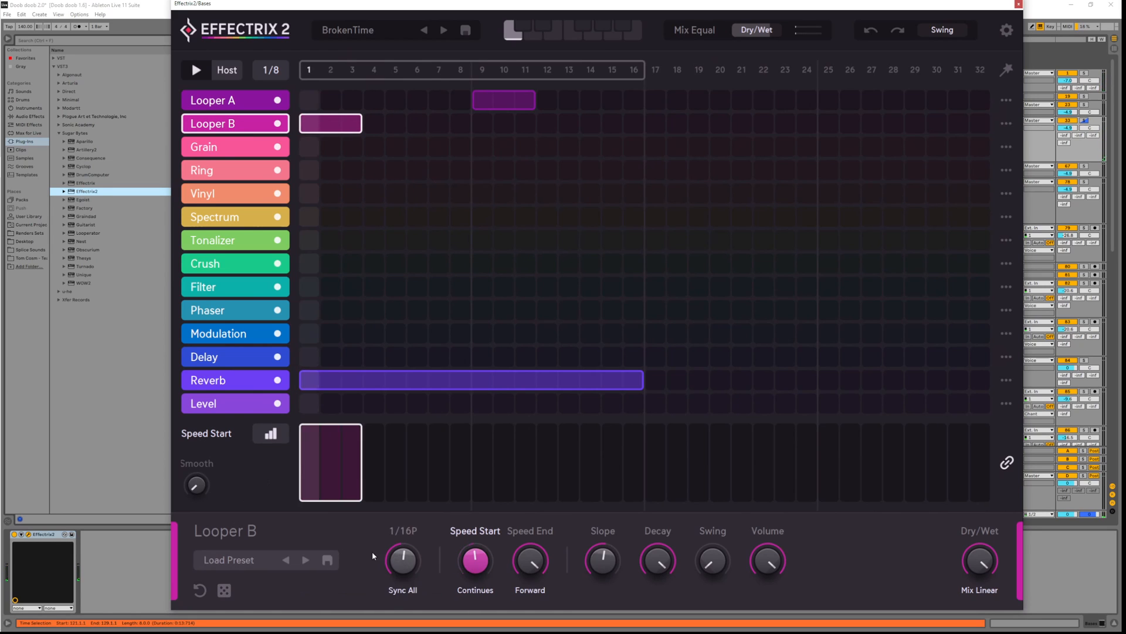
pyautogui.moveTo(322, 470)
pyautogui.mouseDown()
pyautogui.moveTo(324, 482)
pyautogui.moveTo(339, 460)
pyautogui.moveTo(352, 486)
pyautogui.moveTo(359, 473)
pyautogui.moveTo(333, 447)
pyautogui.moveTo(329, 477)
pyautogui.moveTo(332, 468)
pyautogui.mouseUp()
pyautogui.press('space')
pyautogui.press('space')
pyautogui.press('space')
pyautogui.press('space')
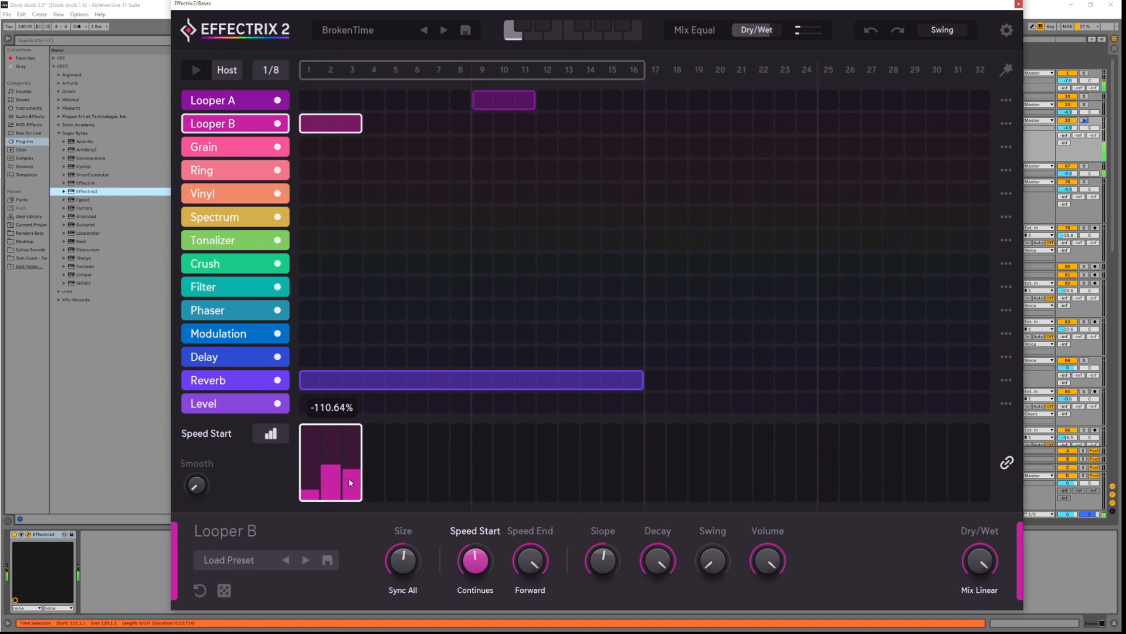
pyautogui.press('space')
pyautogui.press('space')
pyautogui.press('space')
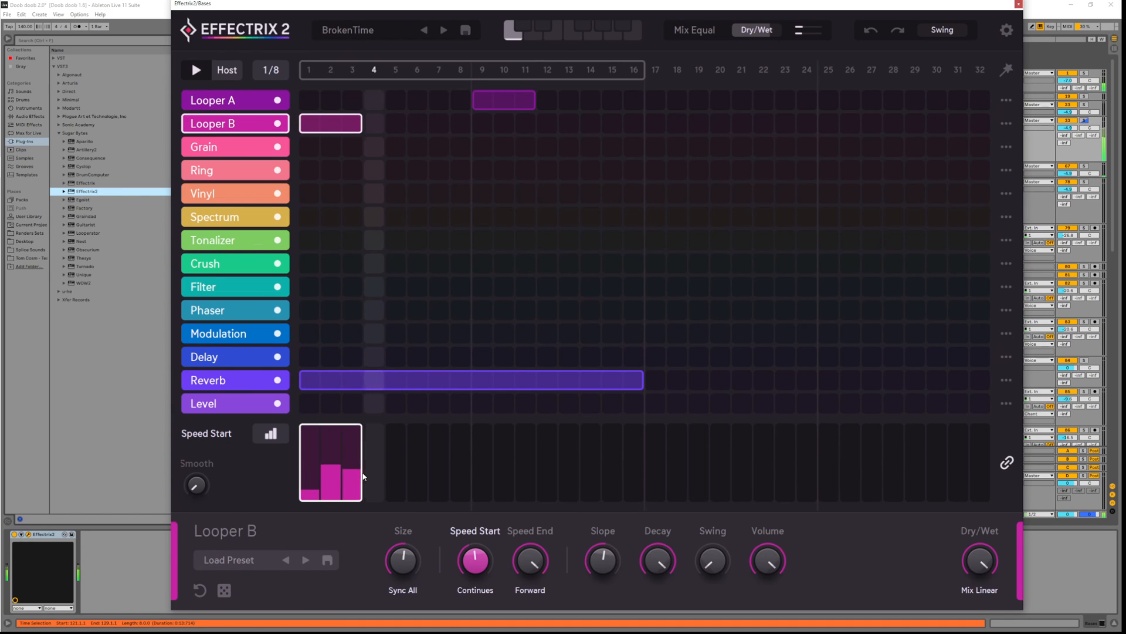
pyautogui.press('space')
# Switch Looper B's Dry/Wet to step-sequenced modulation
pyautogui.click(983, 564)
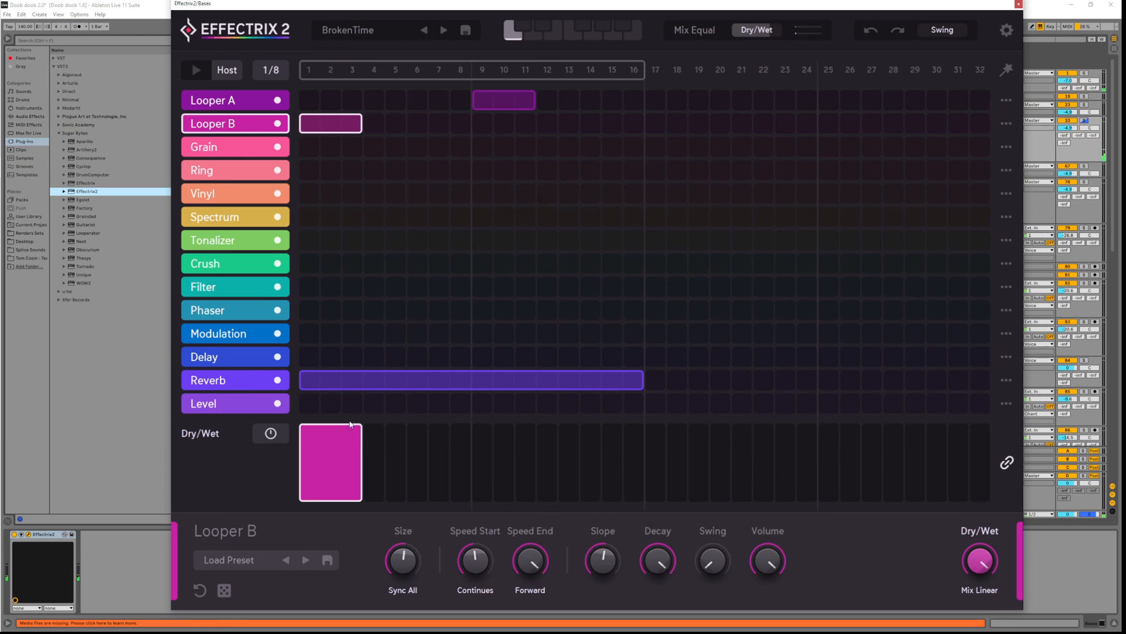
pyautogui.click(272, 435)
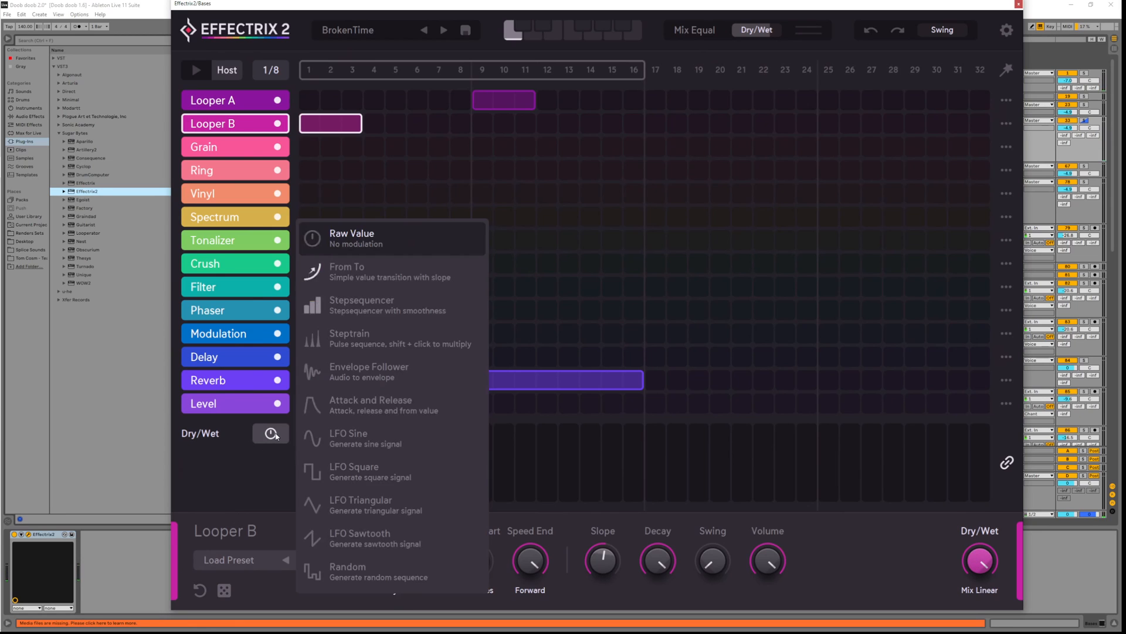
pyautogui.click(375, 310)
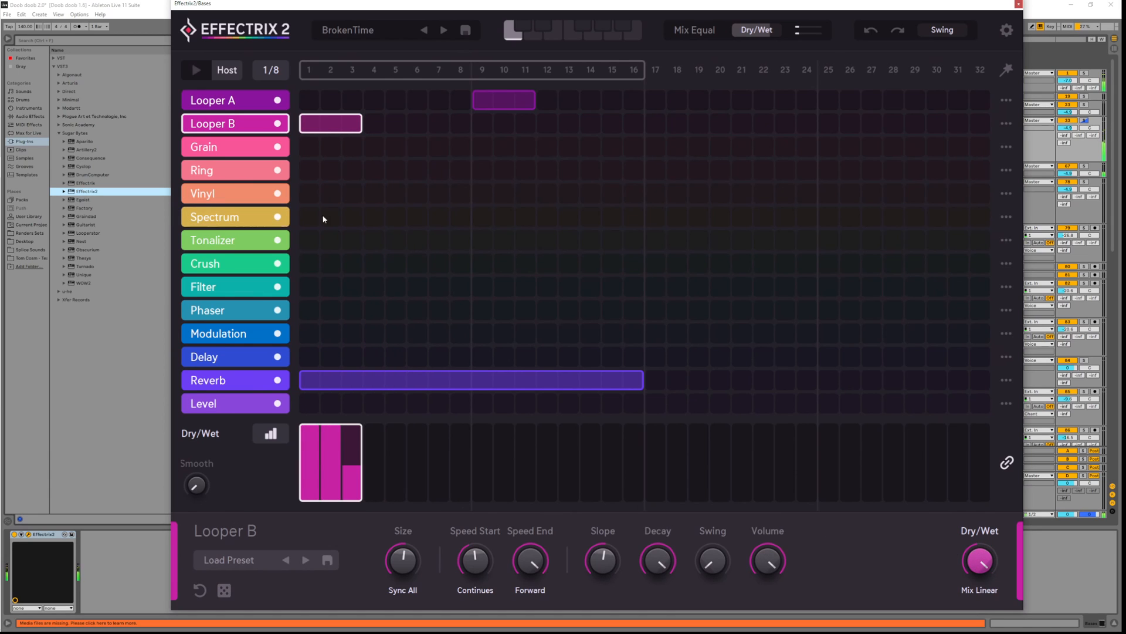
# Add a Ring step at step 4, trim its LFO amount and lower frequency to about 127Hz
pyautogui.click(375, 170)
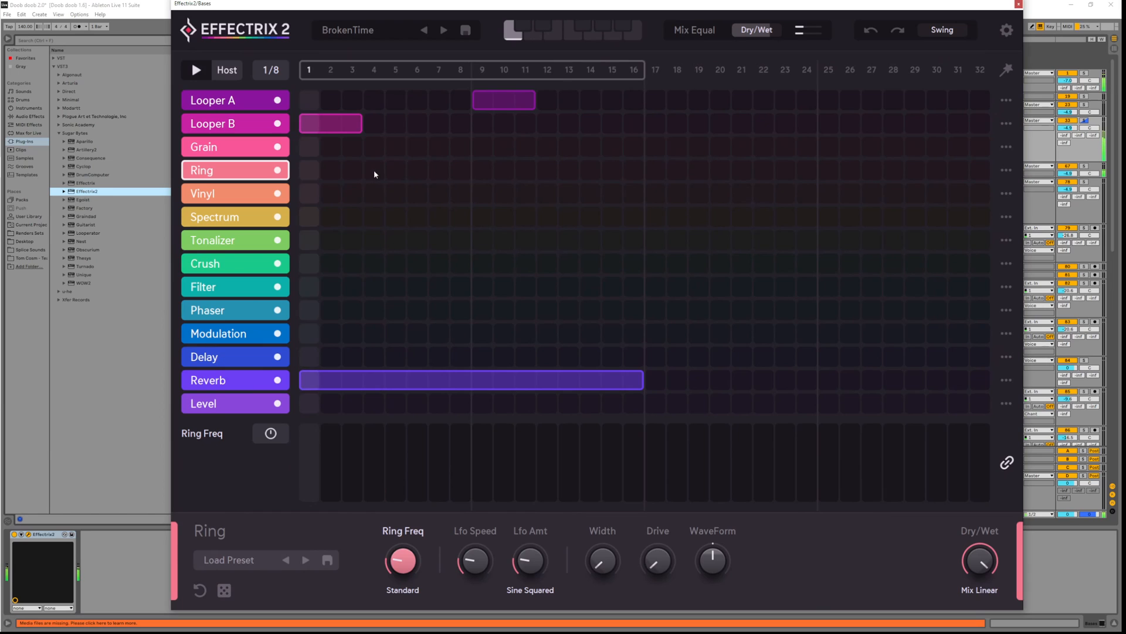
pyautogui.press('space')
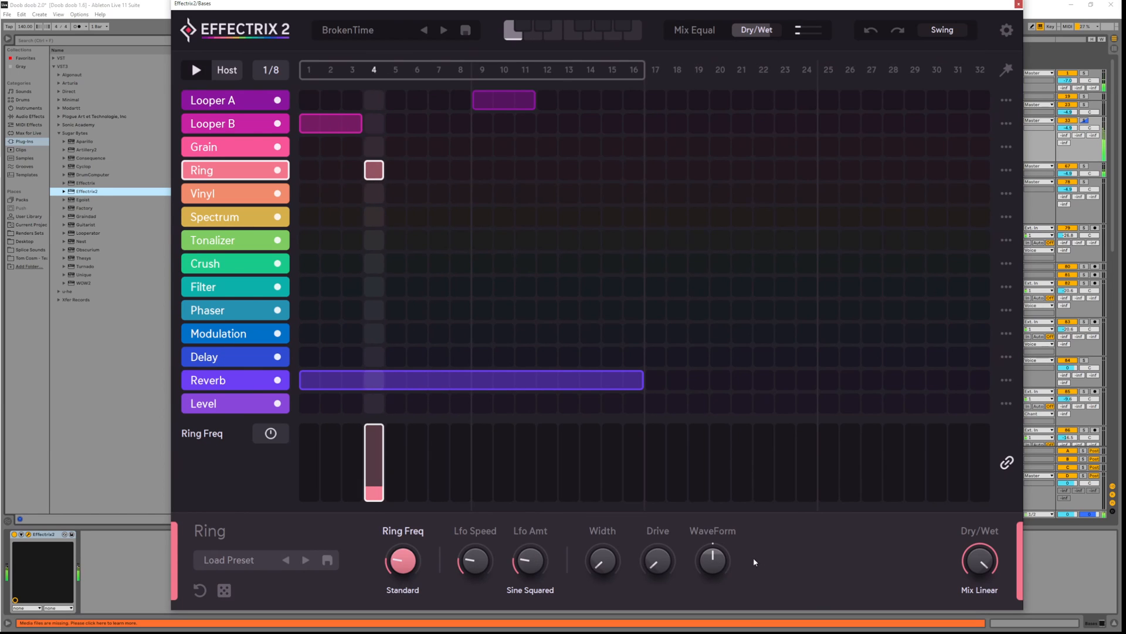
pyautogui.moveTo(403, 546)
pyautogui.mouseDown()
pyautogui.moveTo(405, 522)
pyautogui.moveTo(407, 563)
pyautogui.mouseUp()
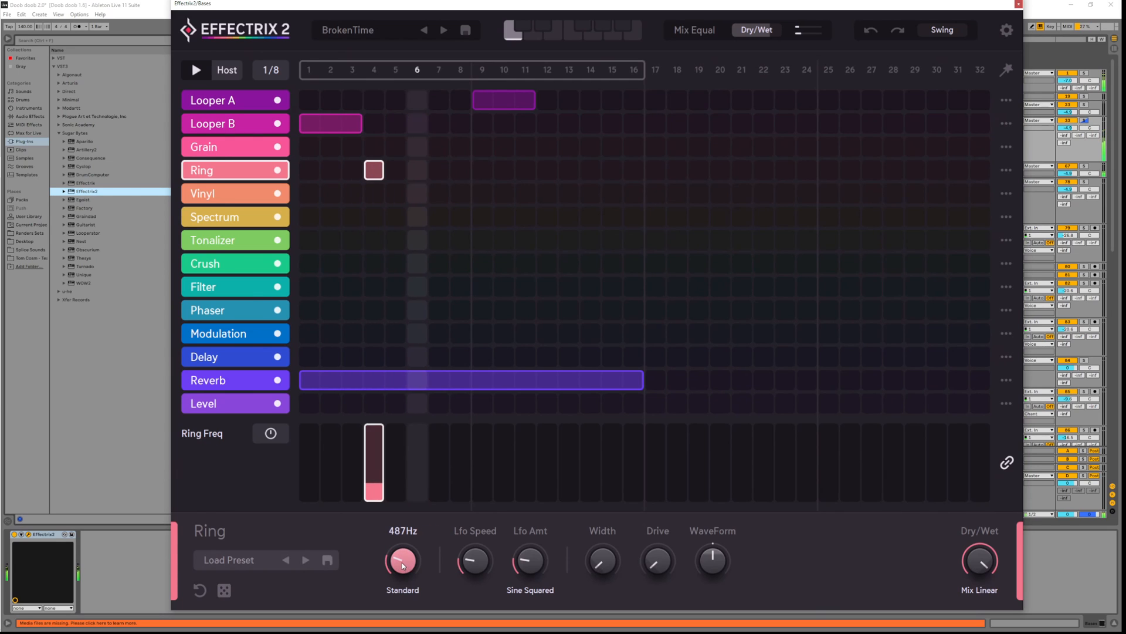
pyautogui.moveTo(533, 575)
pyautogui.mouseDown()
pyautogui.moveTo(533, 535)
pyautogui.moveTo(533, 555)
pyautogui.mouseUp()
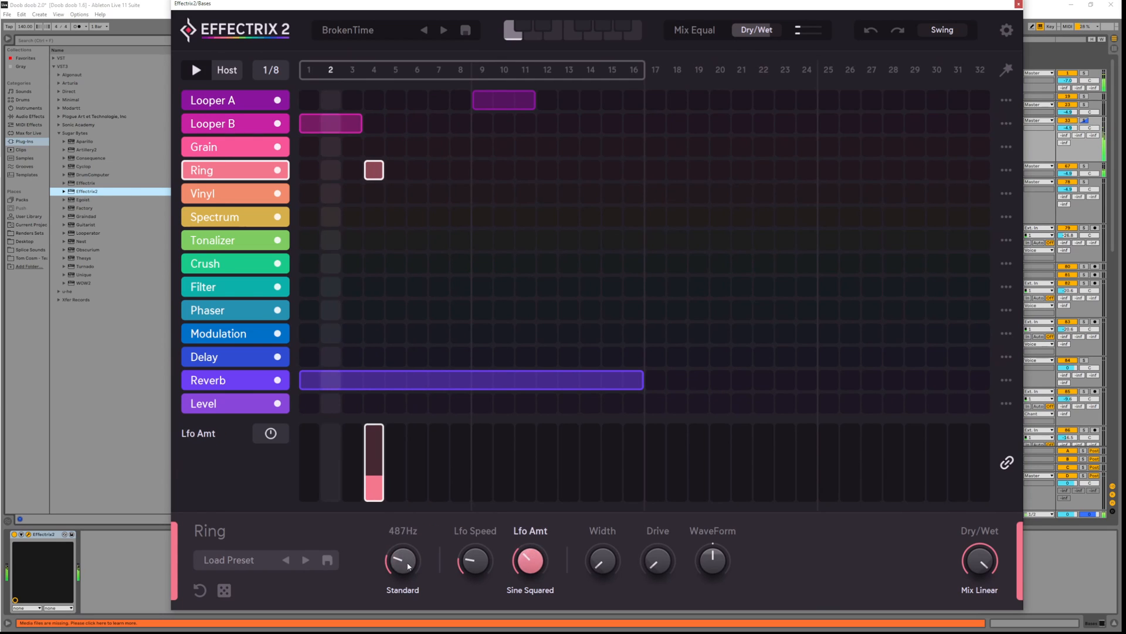
pyautogui.moveTo(403, 559); pyautogui.dragTo(409, 582)
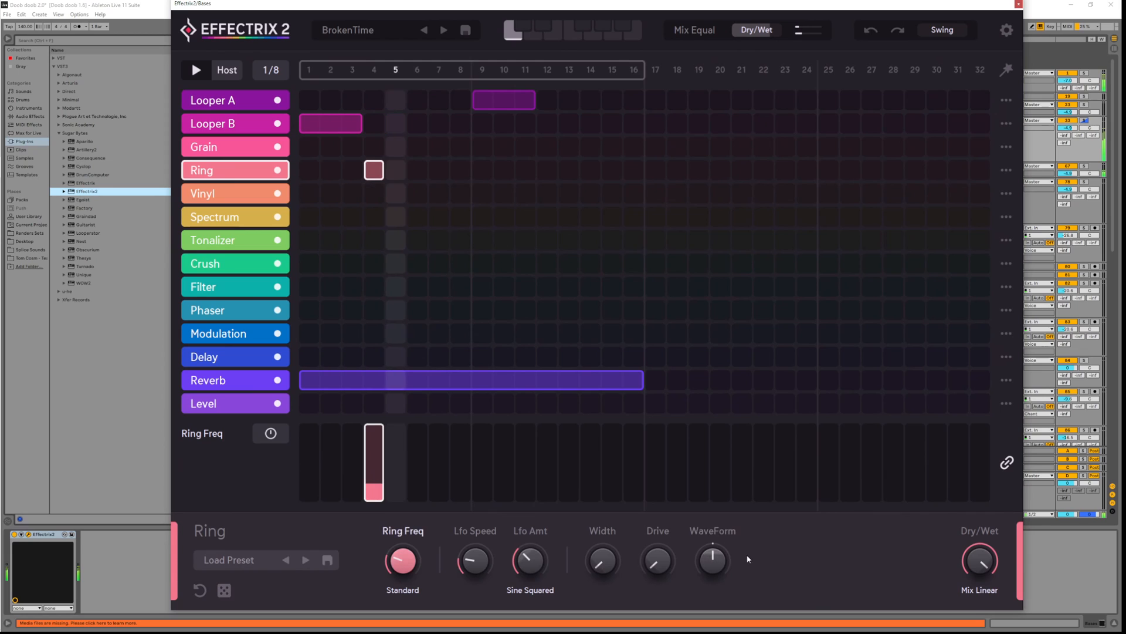
# Review the Ring's modulation lanes and nudge the ring frequency up to about 247Hz
pyautogui.click(715, 557)
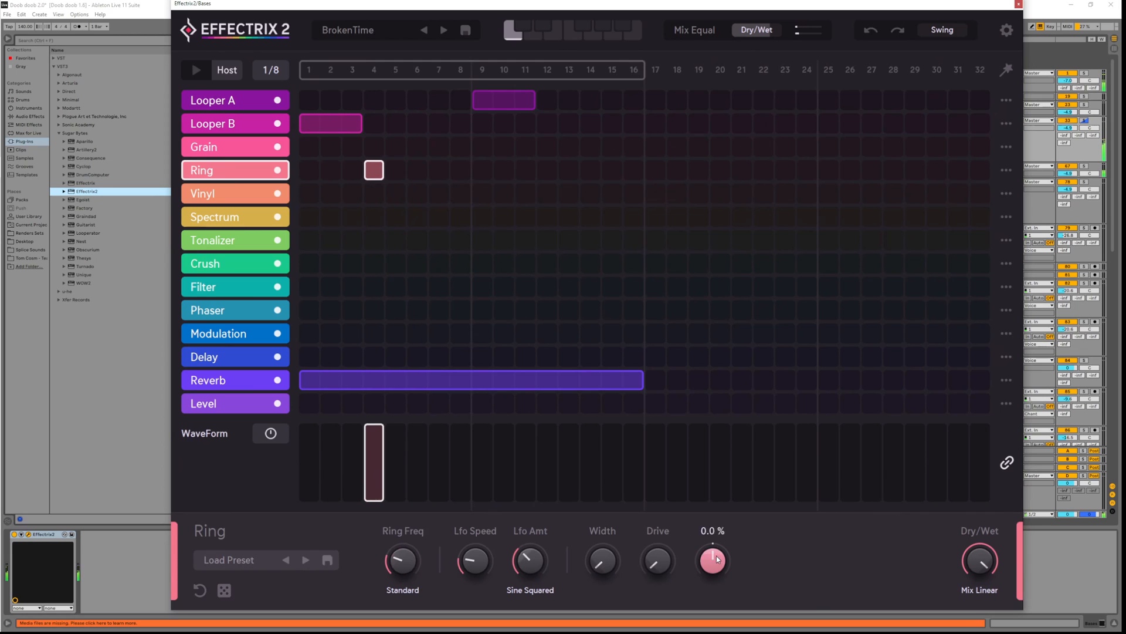
pyautogui.click(409, 565)
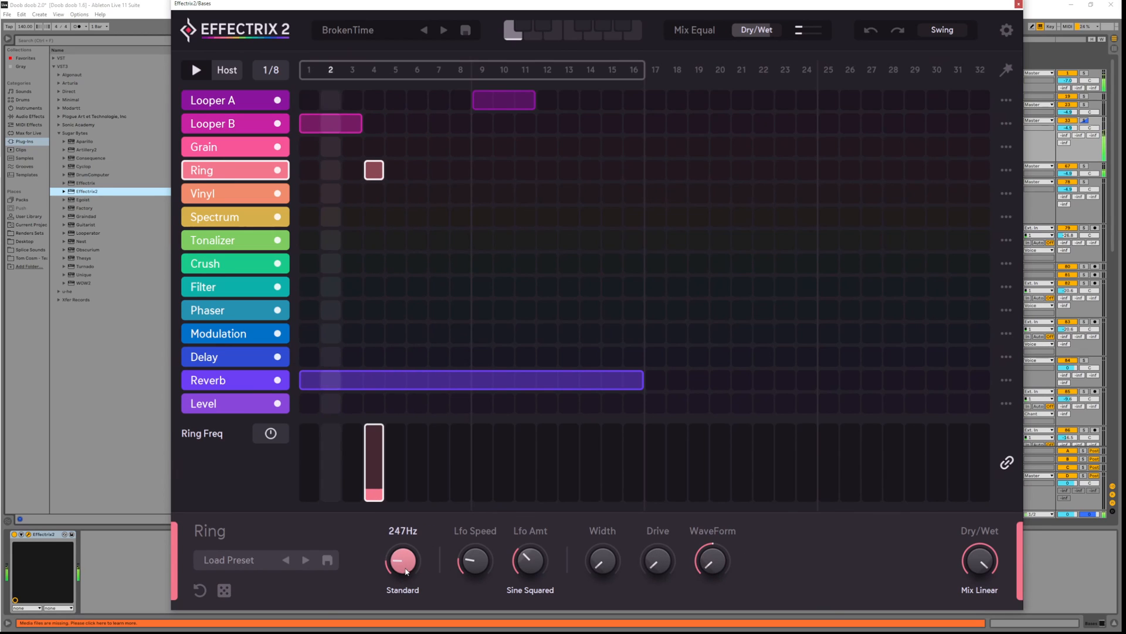
pyautogui.click(479, 555)
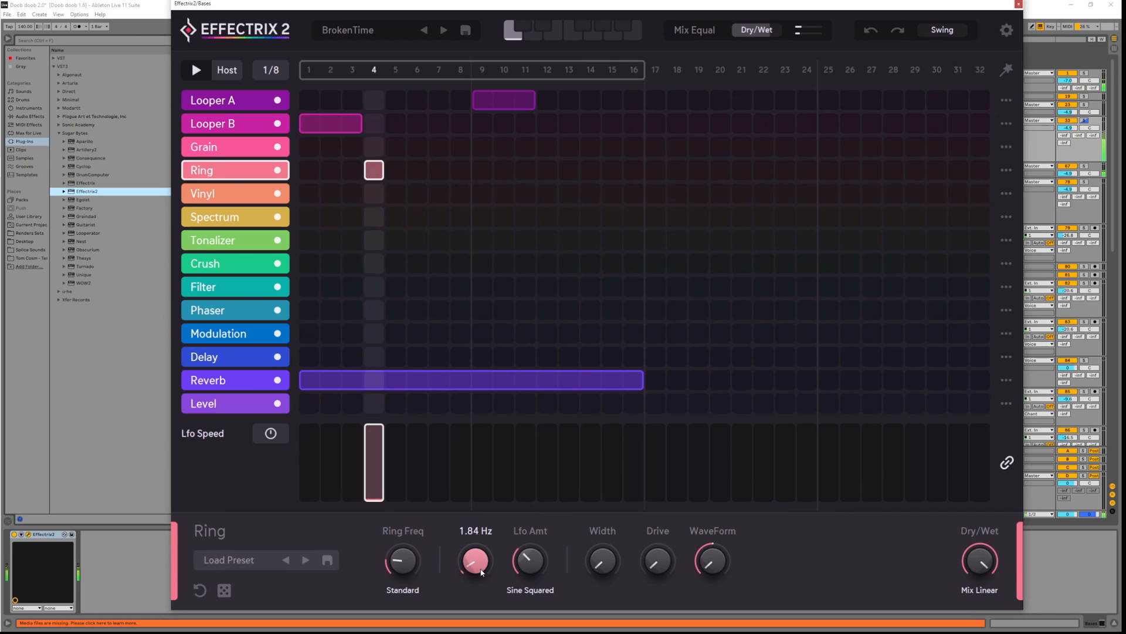
pyautogui.click(530, 576)
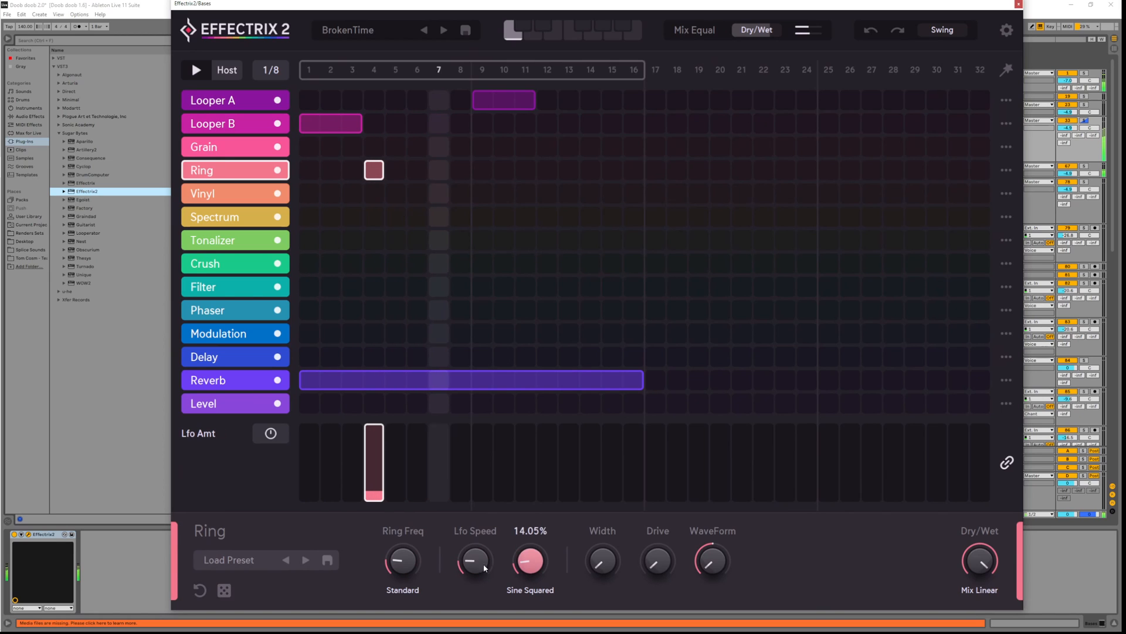
pyautogui.click(402, 560)
pyautogui.click(403, 590)
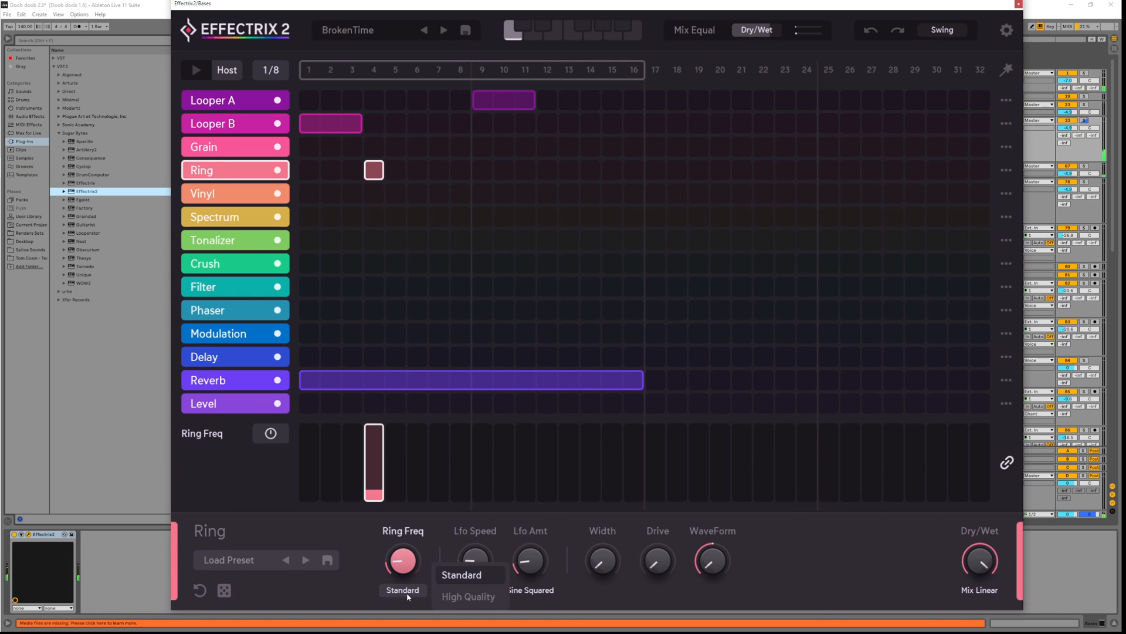
pyautogui.moveTo(409, 566); pyautogui.dragTo(409, 557)
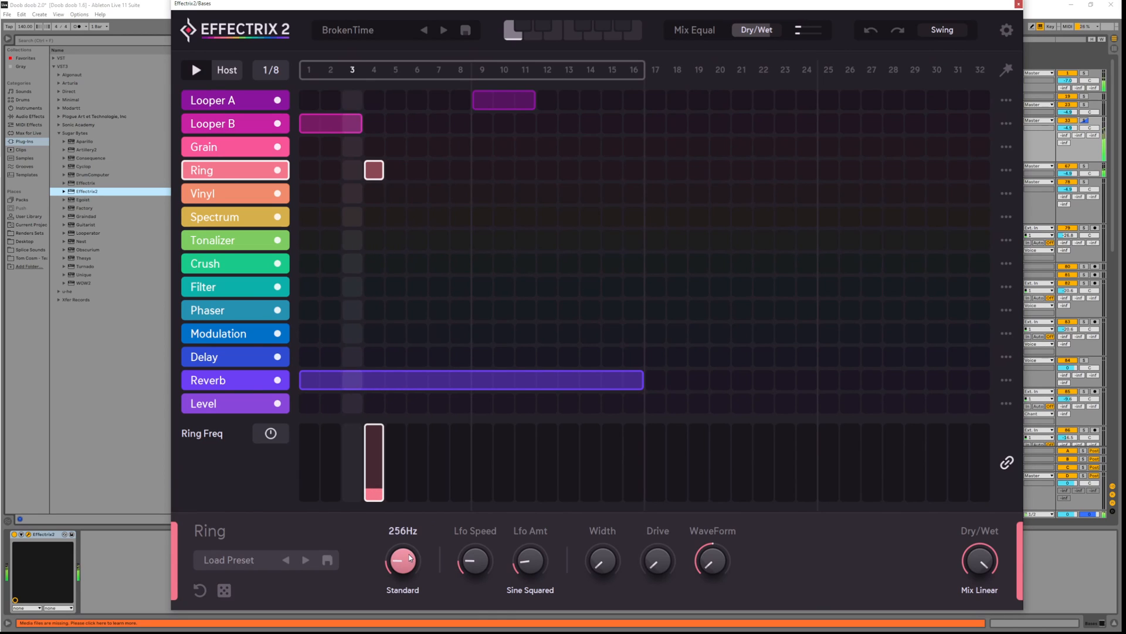
# Add a Filter step at step 4 with Attack-Release cutoff modulation, attack about 36
pyautogui.click(376, 287)
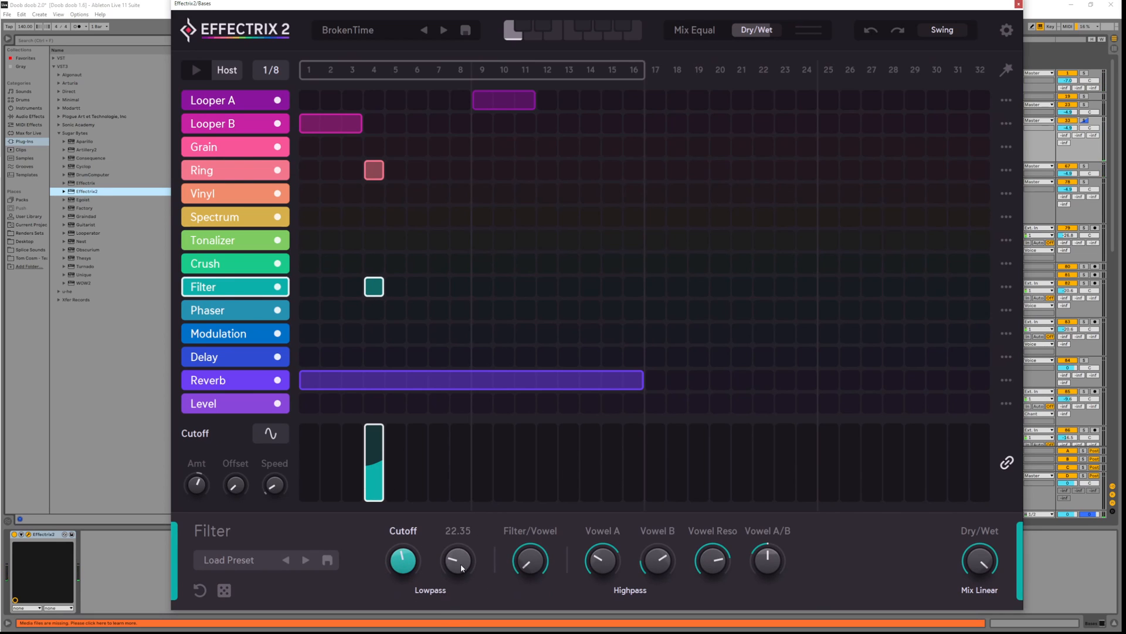
pyautogui.click(258, 440)
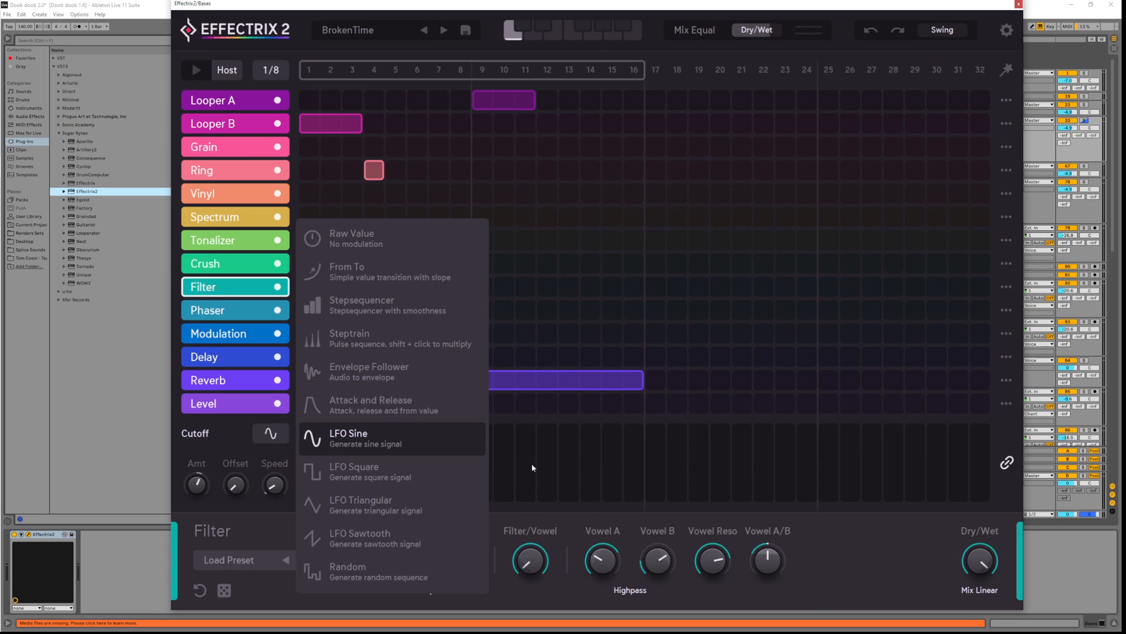
pyautogui.click(376, 399)
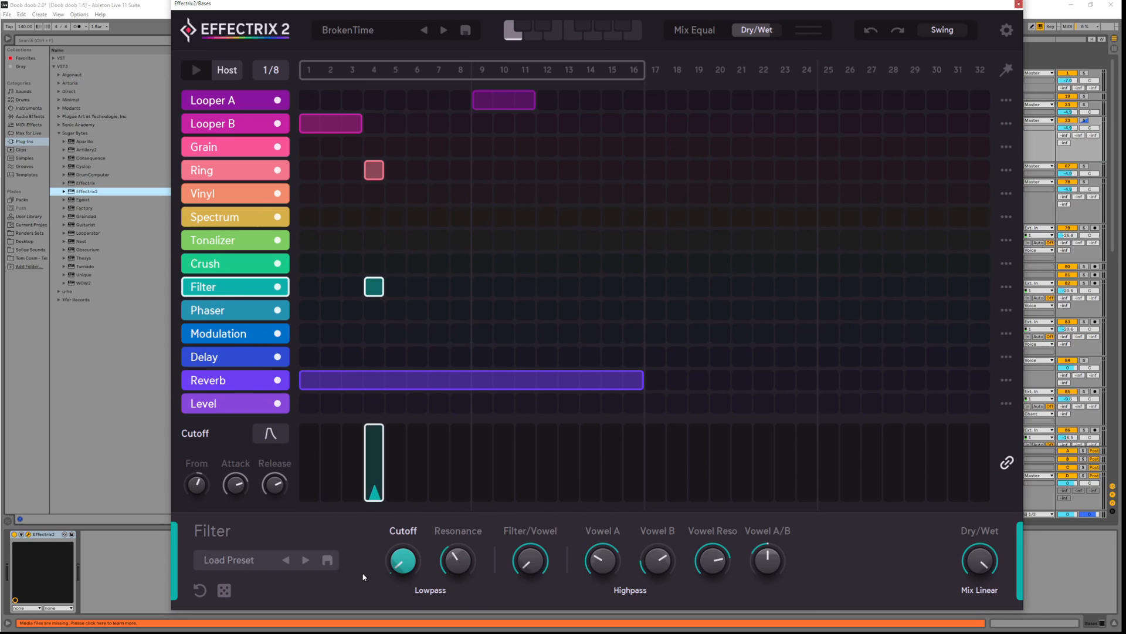
pyautogui.press('space')
pyautogui.press('space')
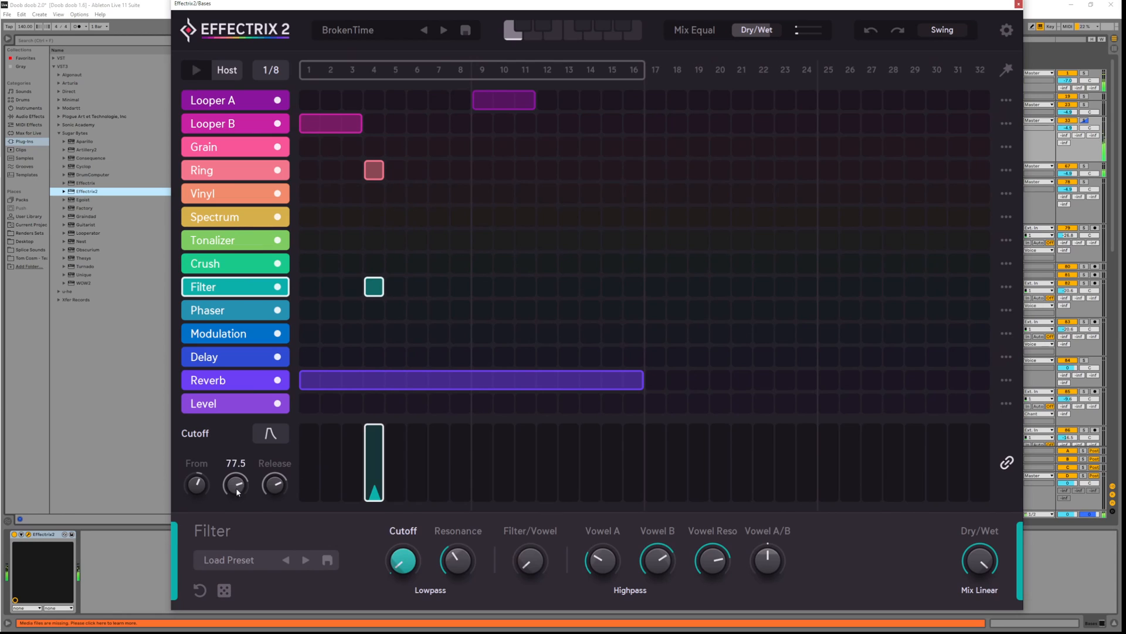
pyautogui.press('space')
pyautogui.moveTo(236, 486); pyautogui.dragTo(271, 526)
pyautogui.moveTo(239, 491); pyautogui.dragTo(237, 534)
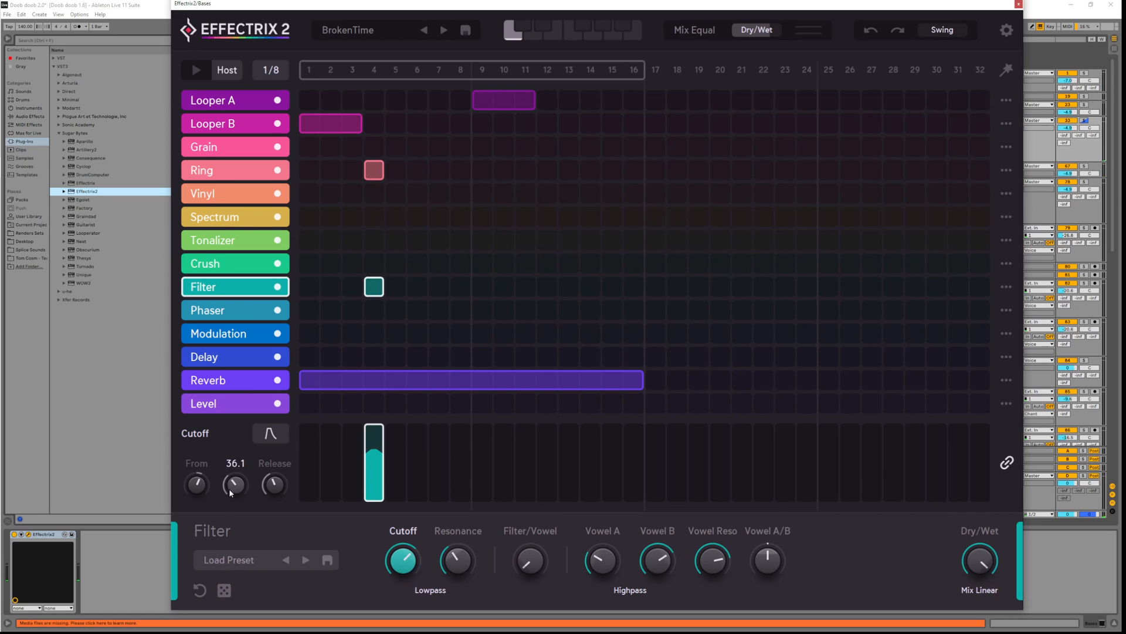
# Raise attack, set release to about 53, open the cutoff nearly fully and deepen the envelope start
pyautogui.press('space')
pyautogui.moveTo(235, 477); pyautogui.dragTo(237, 431)
pyautogui.moveTo(273, 488); pyautogui.dragTo(284, 447)
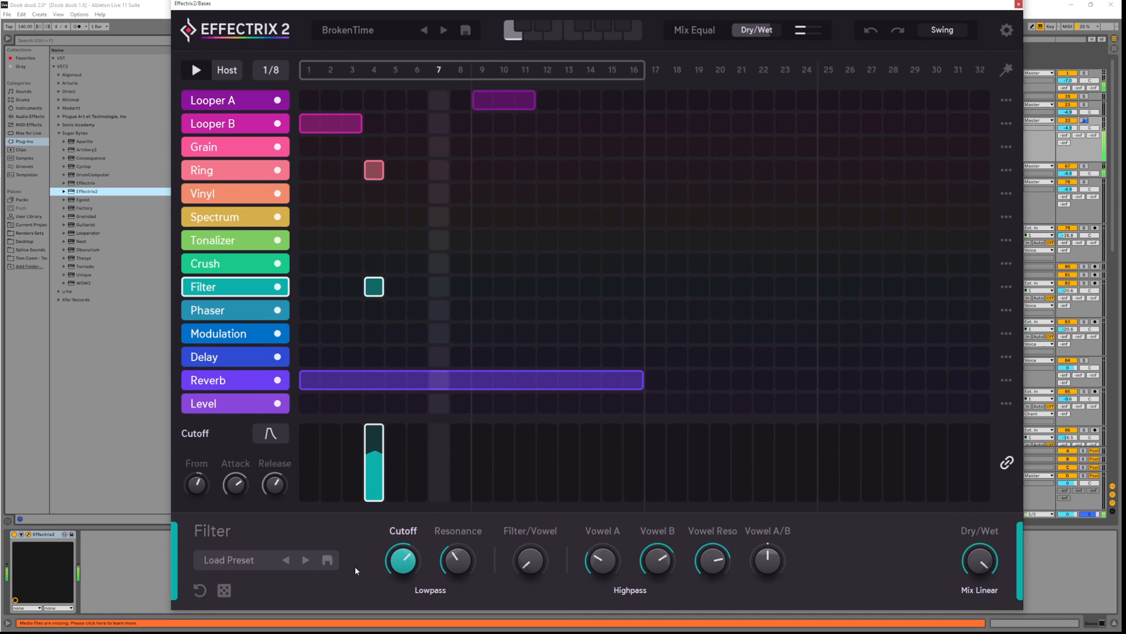
pyautogui.moveTo(414, 564); pyautogui.dragTo(448, 575)
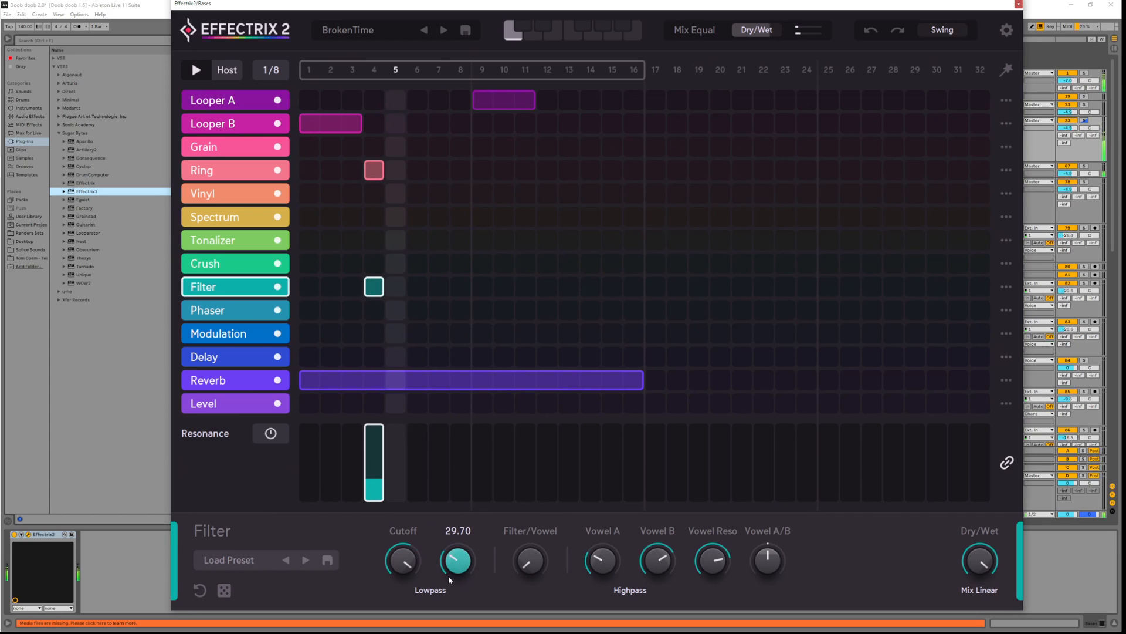
pyautogui.press('space')
pyautogui.click(403, 560)
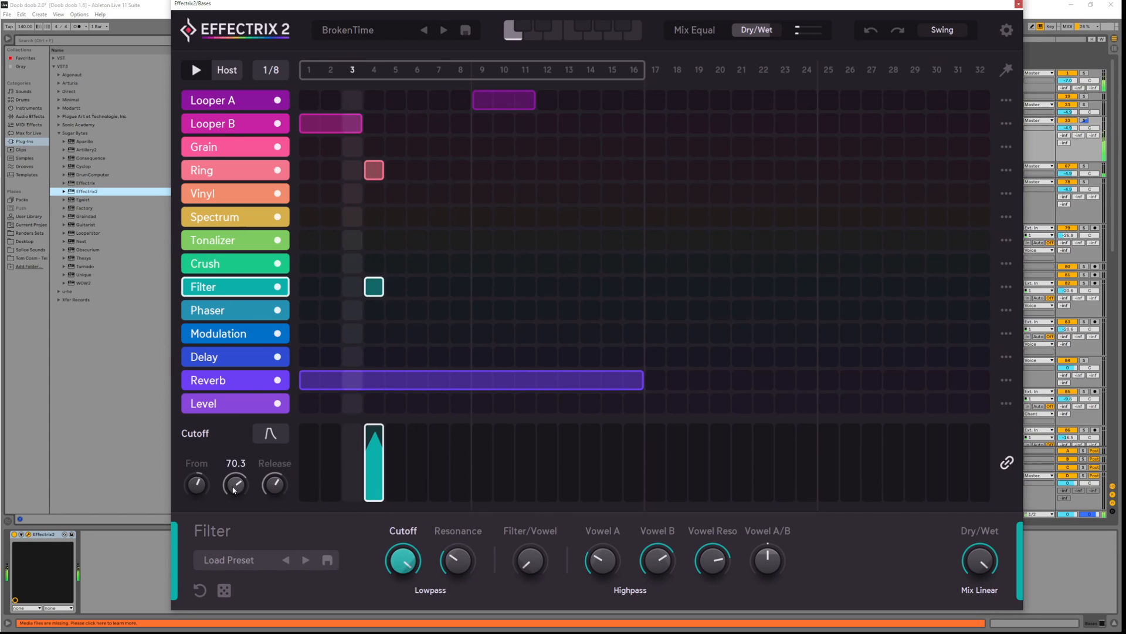
pyautogui.moveTo(192, 546); pyautogui.dragTo(193, 565)
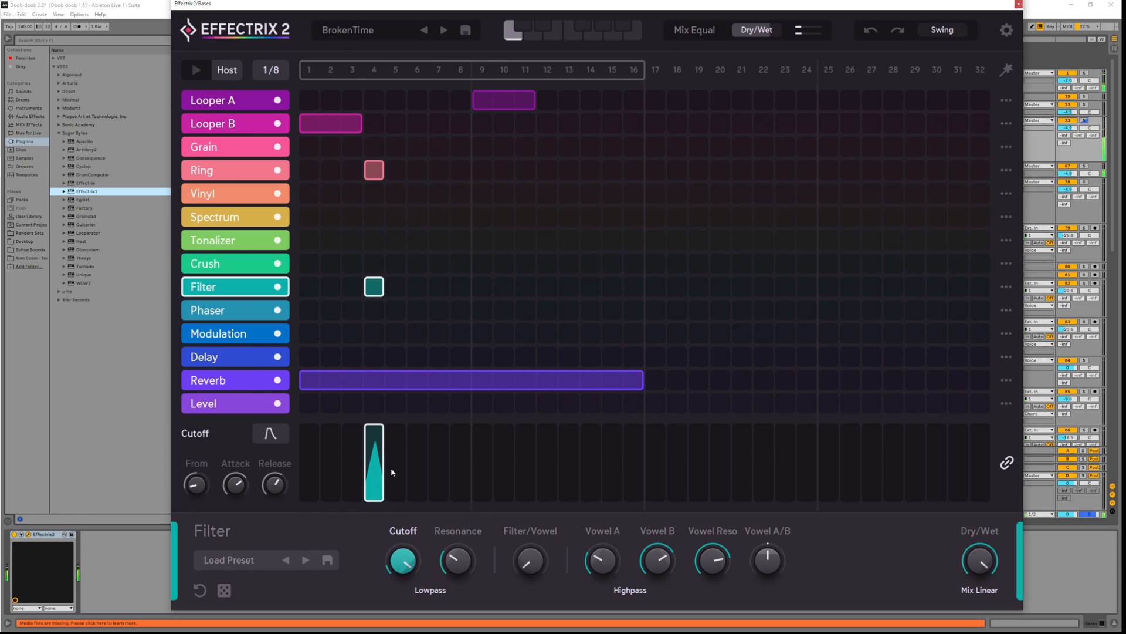
# Delete a stray Filter block at steps 5–6, fill Filter steps 3–4, then select Crush
pyautogui.moveTo(392, 469)
pyautogui.mouseDown()
pyautogui.moveTo(394, 452)
pyautogui.moveTo(411, 471)
pyautogui.mouseUp()
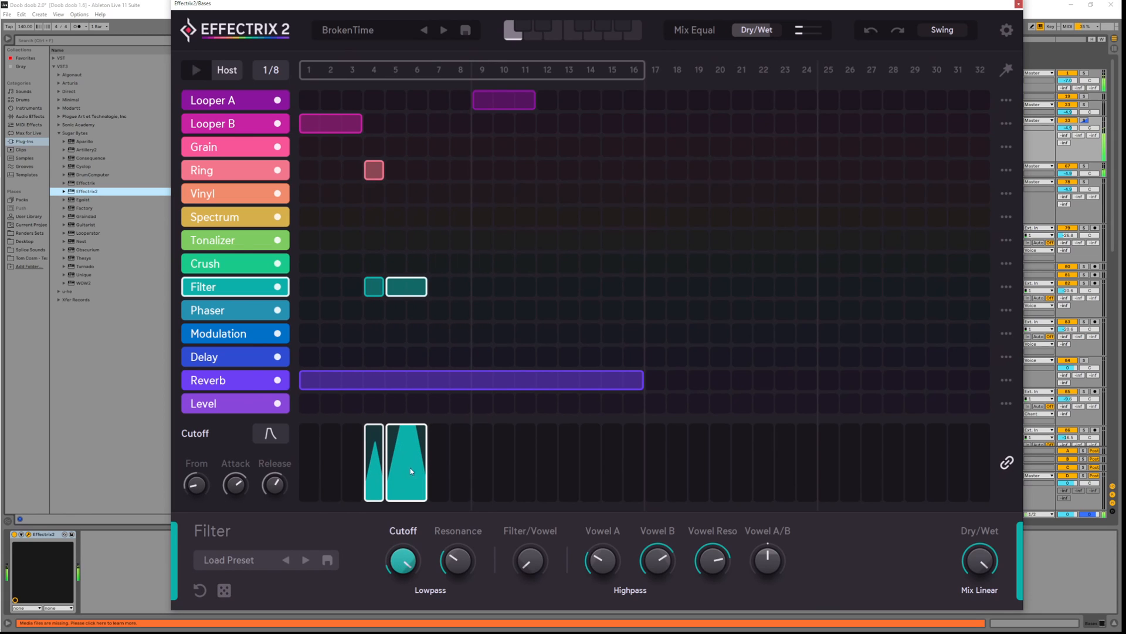
pyautogui.rightClick(409, 470)
pyautogui.click(414, 451)
pyautogui.rightClick(392, 289)
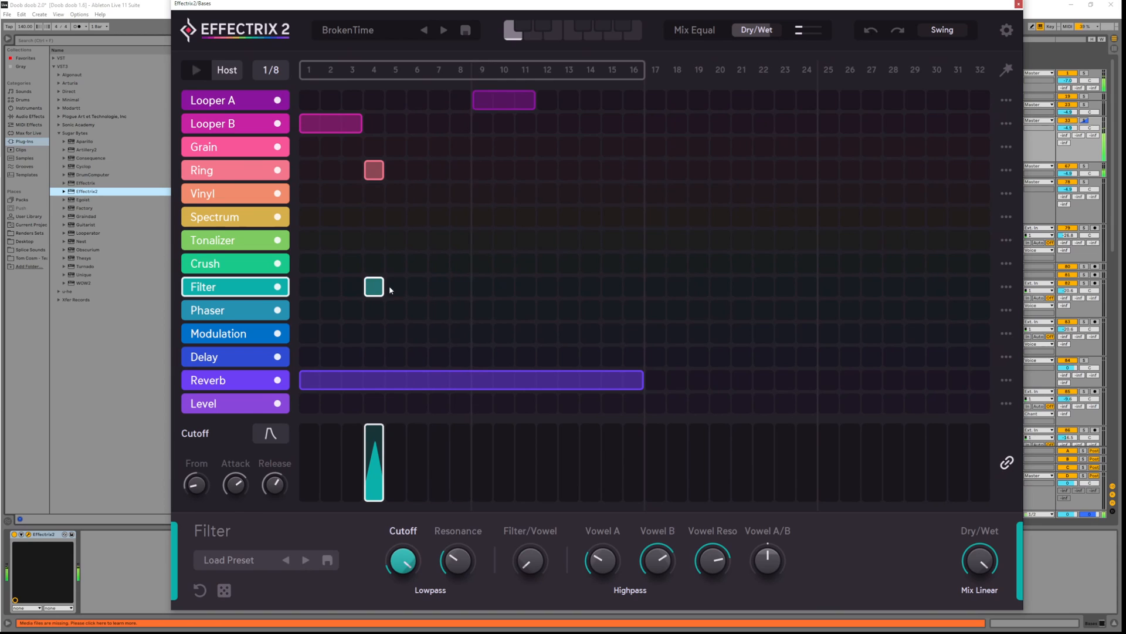
pyautogui.press('space')
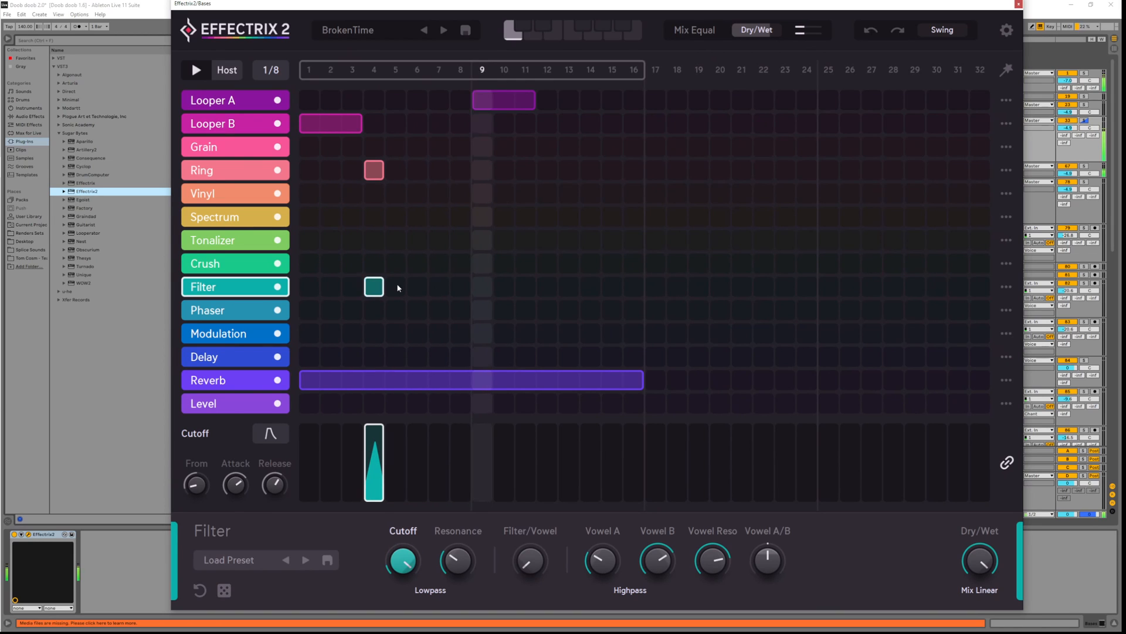
pyautogui.click(397, 286)
pyautogui.click(415, 287)
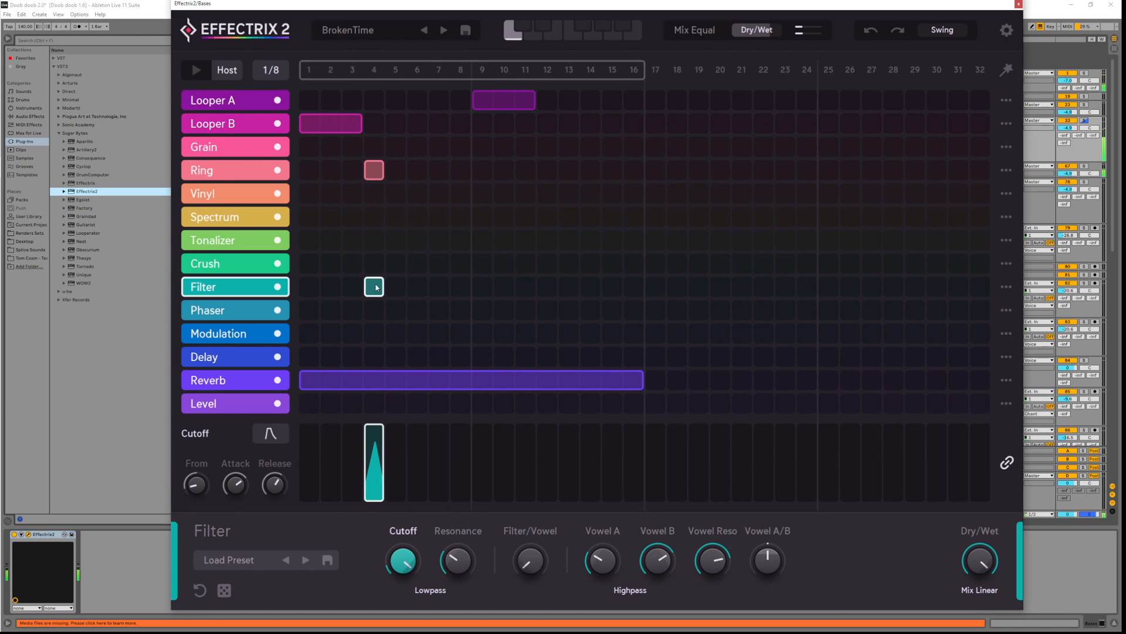
pyautogui.click(352, 287)
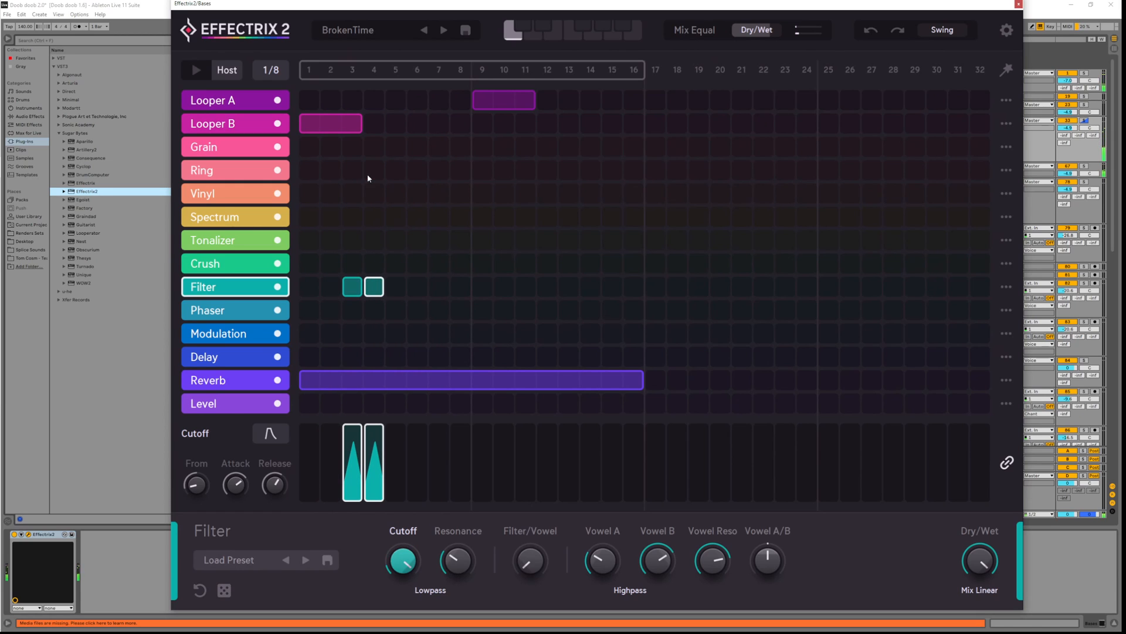
pyautogui.click(245, 264)
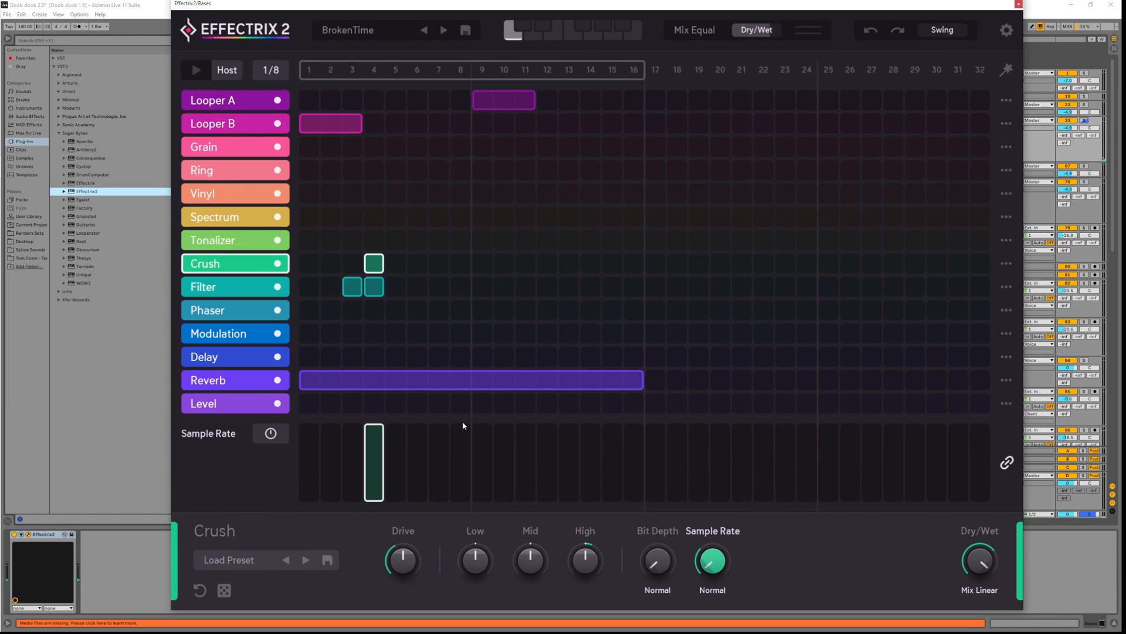
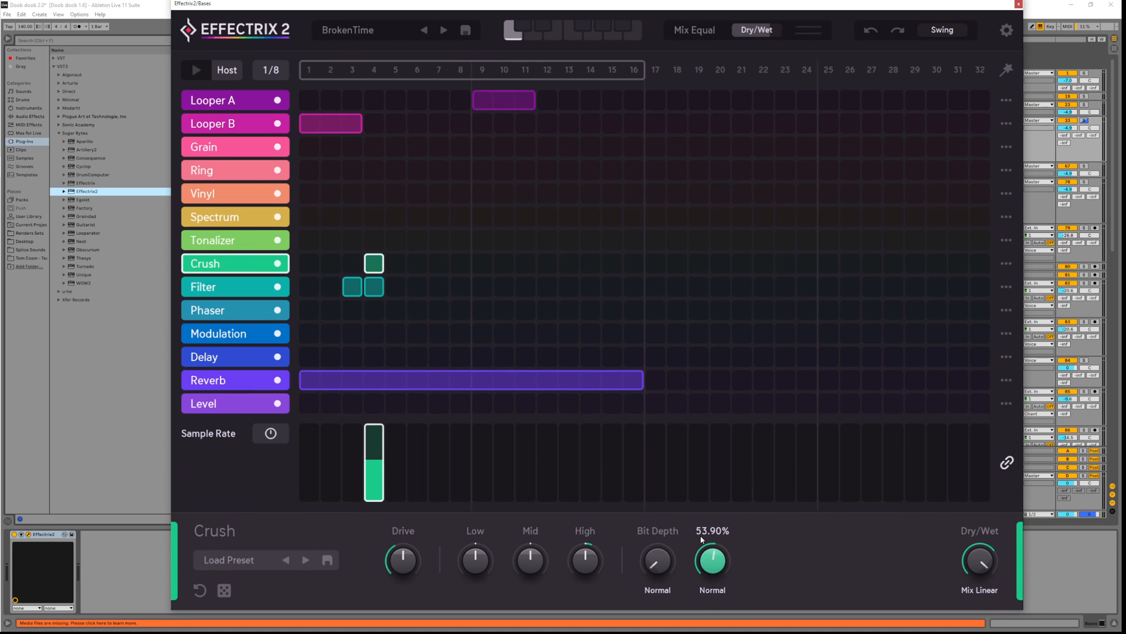
# Lower the Crush sample rate to about 31.5% while auditioning the pattern
pyautogui.press('space')
pyautogui.moveTo(698, 538); pyautogui.dragTo(686, 563)
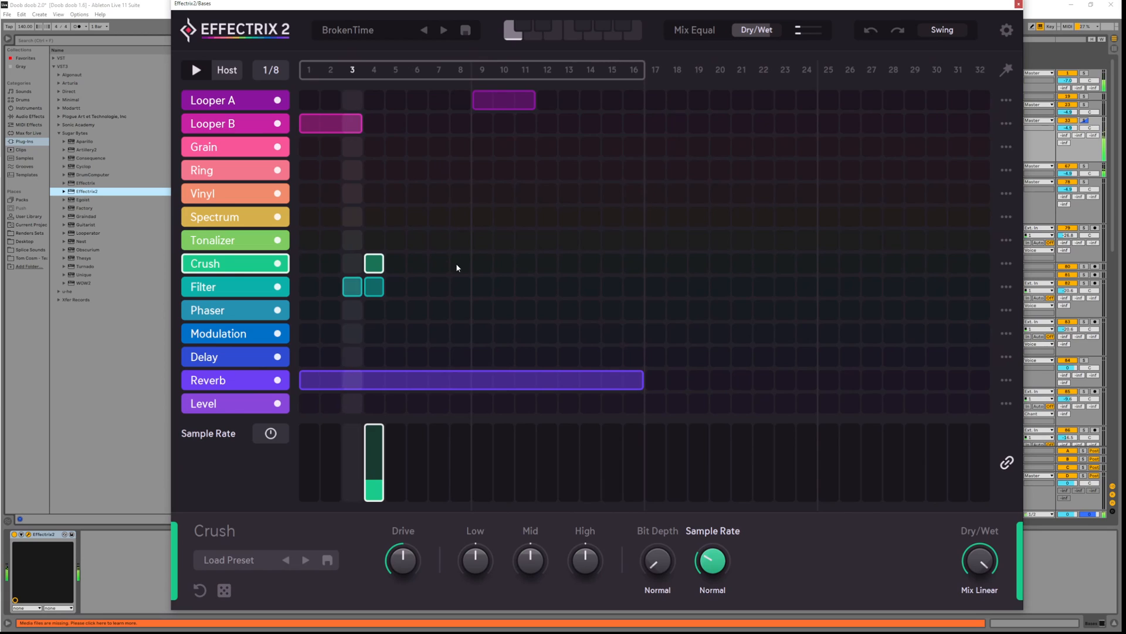
pyautogui.press('space')
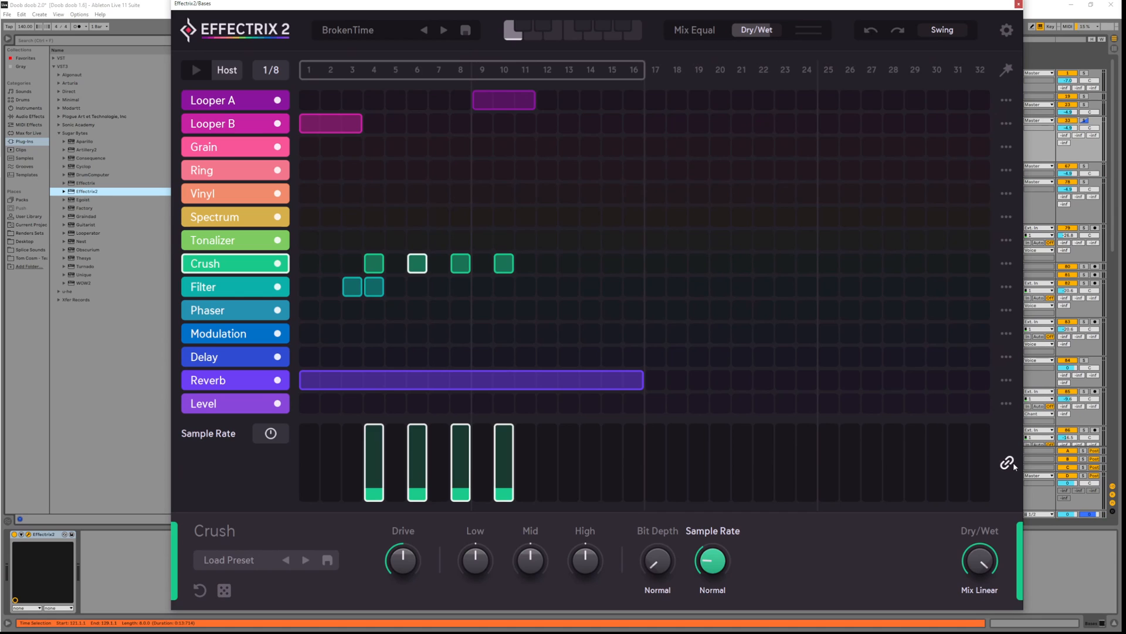
# Set descending Crush sample rates on steps 4, 6, 8 and 10, adding step 12 at 0%
pyautogui.press('space')
pyautogui.moveTo(377, 478); pyautogui.dragTo(417, 479)
pyautogui.click(461, 486)
pyautogui.click(504, 490)
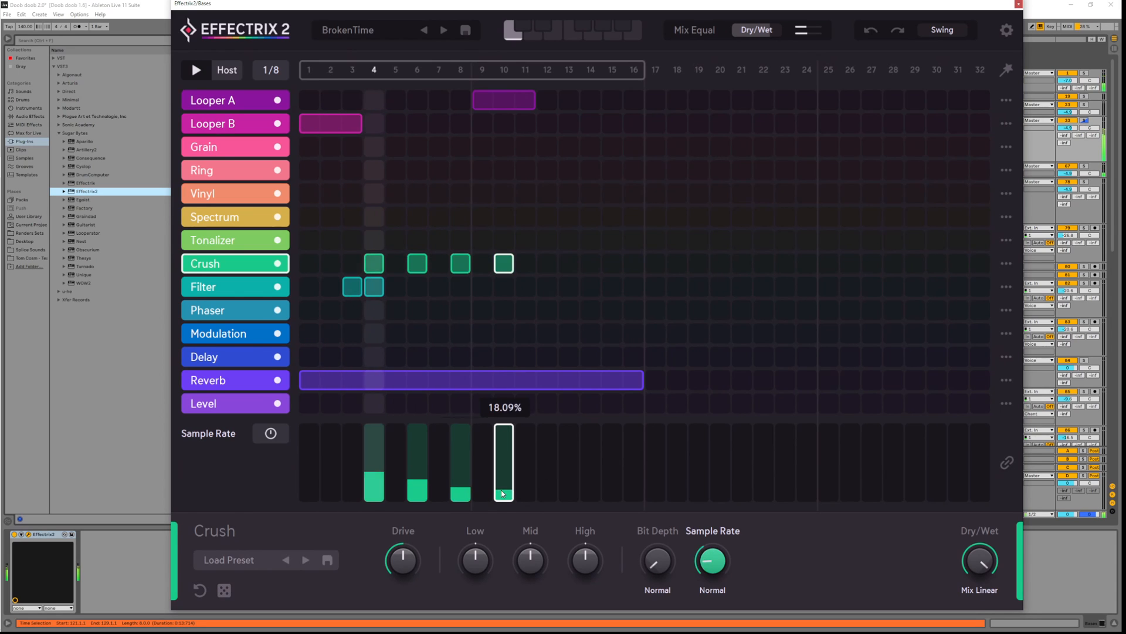
pyautogui.click(549, 497)
pyautogui.moveTo(549, 496); pyautogui.dragTo(551, 504)
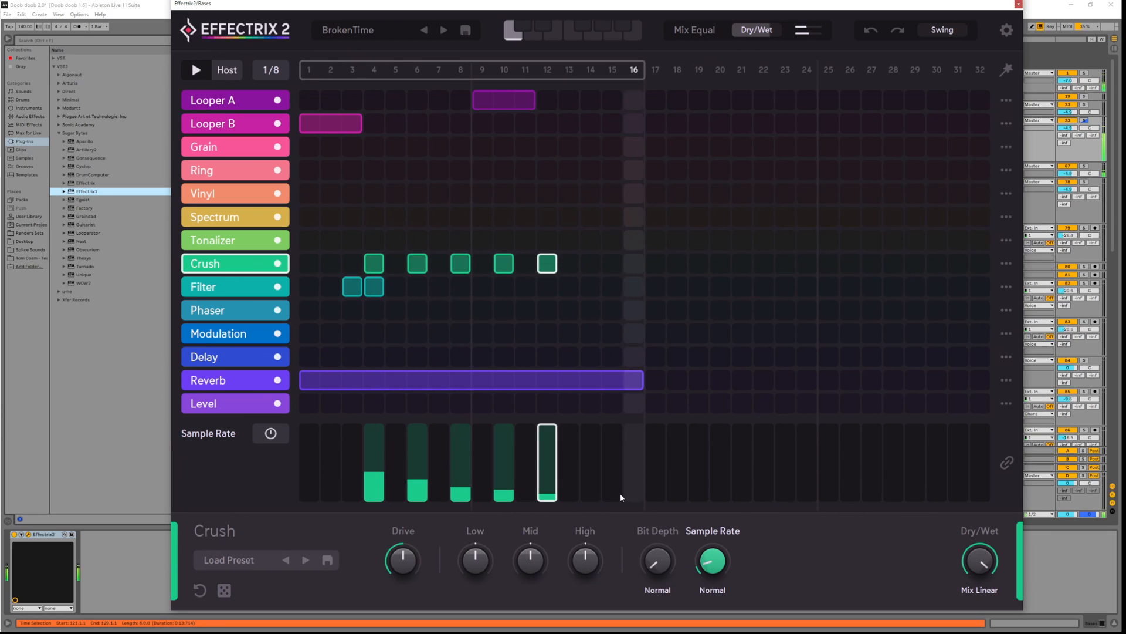
# Draw a Crush block across steps 15–16
pyautogui.press('space')
pyautogui.press('space')
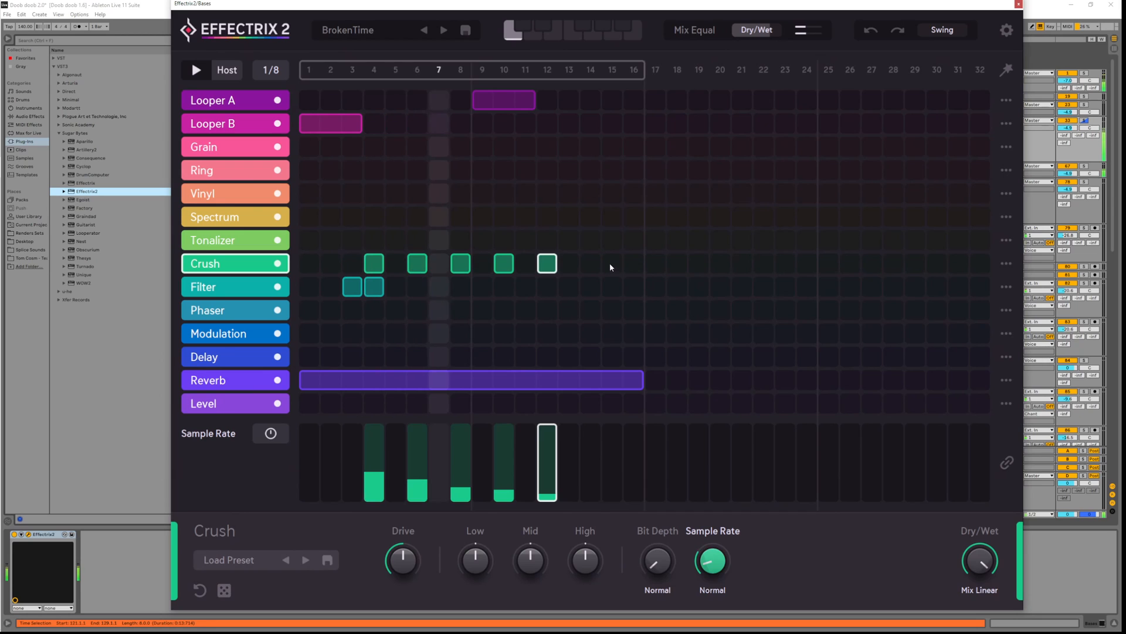
pyautogui.moveTo(610, 263); pyautogui.dragTo(644, 264)
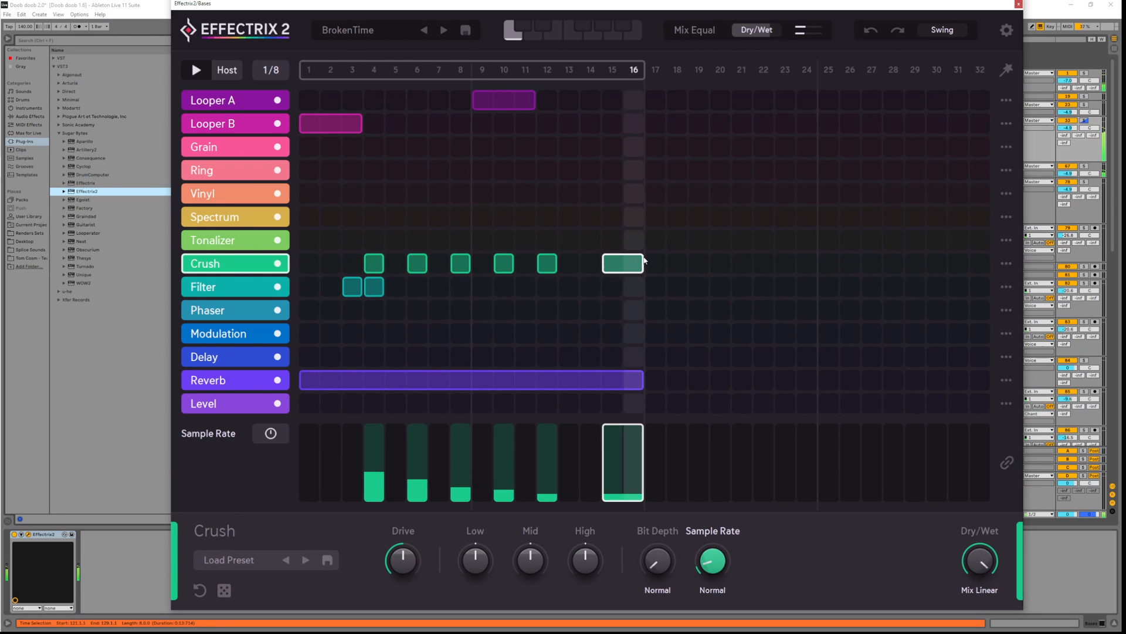
pyautogui.press('space')
# Switch the Crush sample-rate modulation to a From To ramp across the block
pyautogui.click(271, 433)
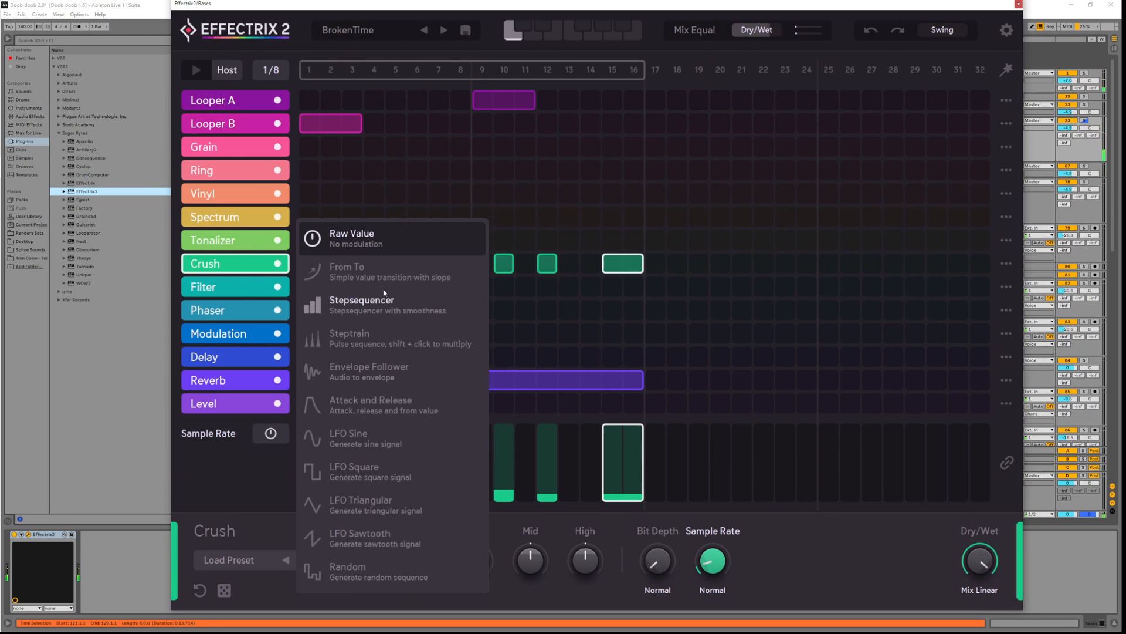
pyautogui.click(400, 331)
pyautogui.press('space')
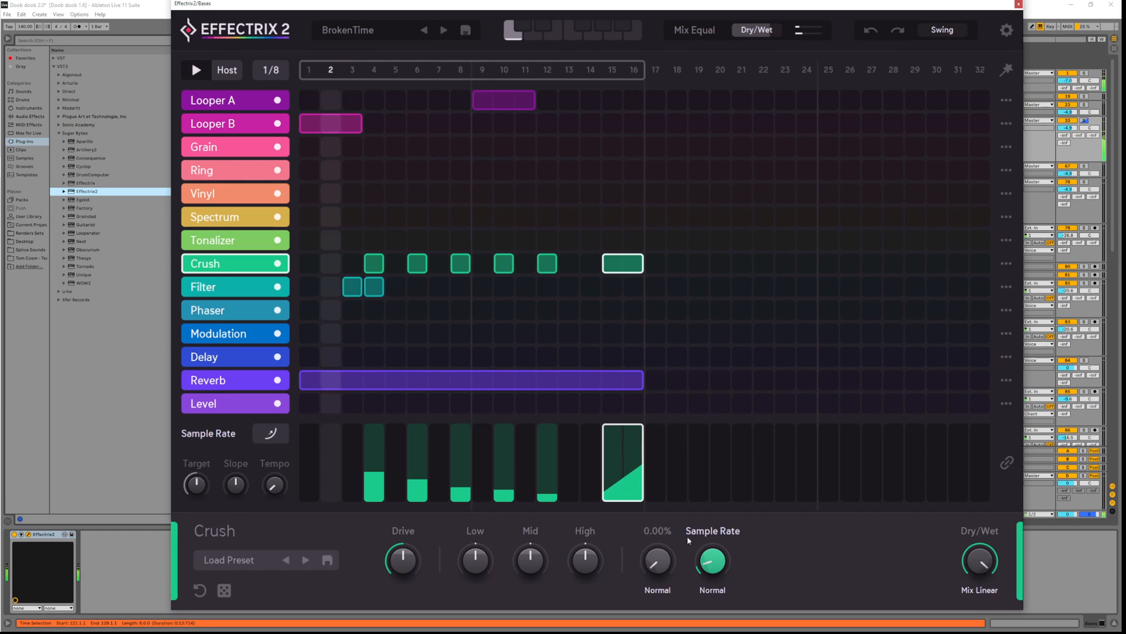
pyautogui.moveTo(715, 567)
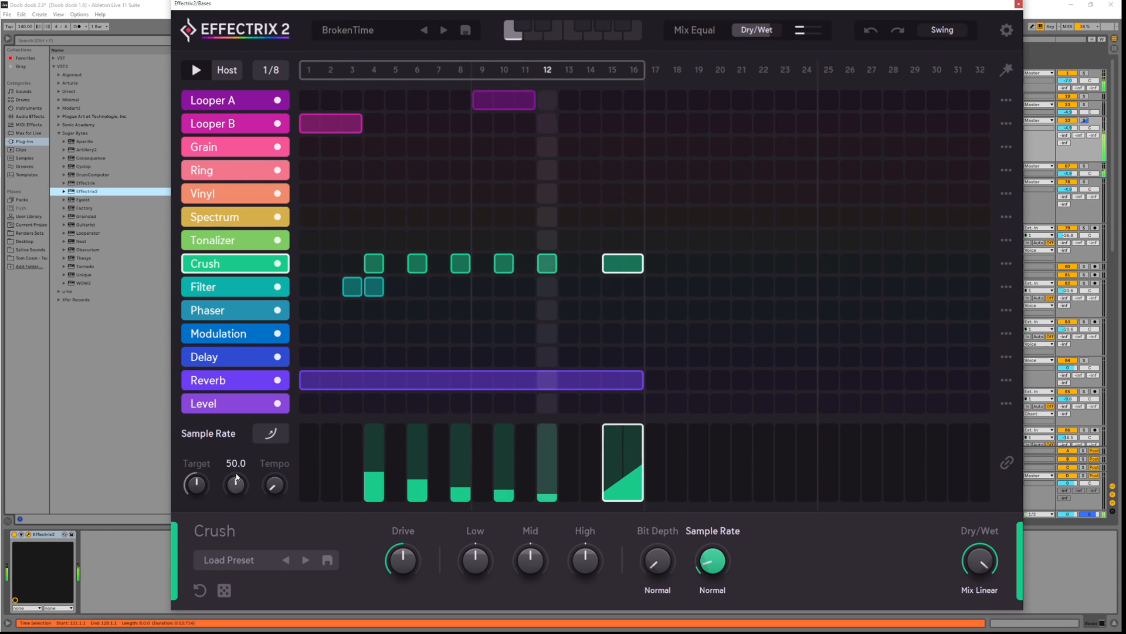
pyautogui.moveTo(206, 490)
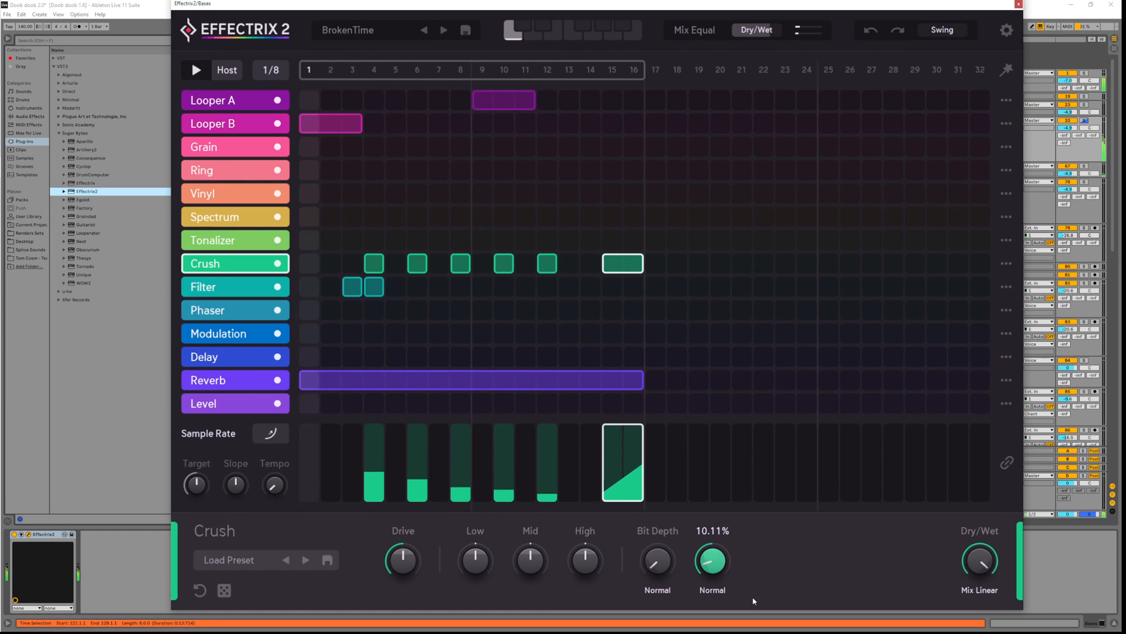
pyautogui.press('space')
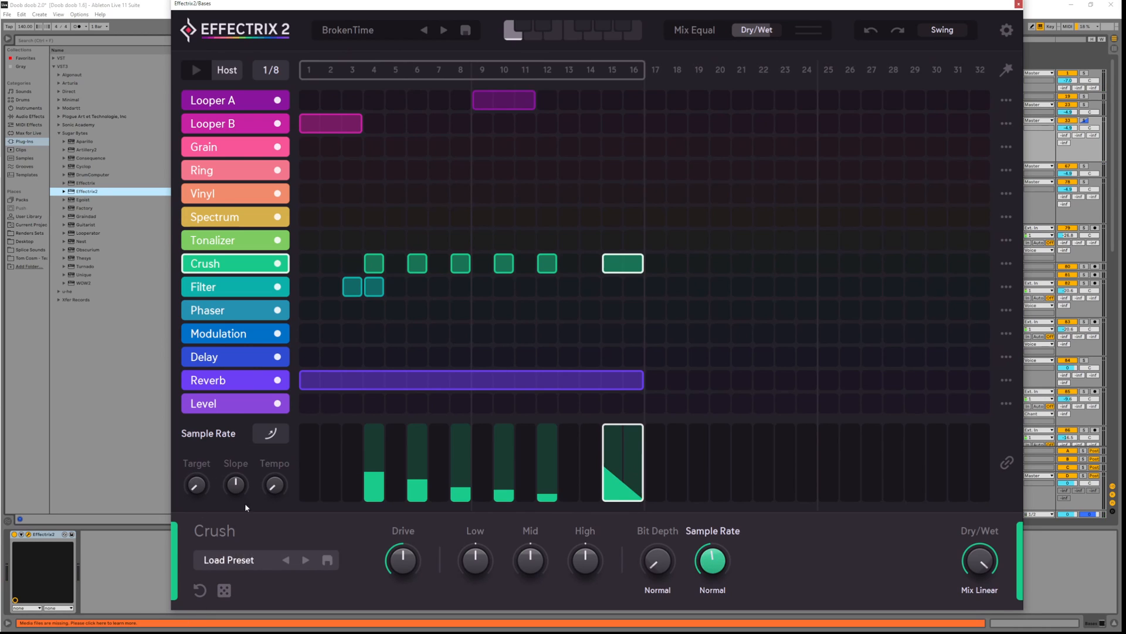
# Bend the ramp slope to about 7.6, lower the sample rate, and draw a Phaser block at 13–14
pyautogui.press('space')
pyautogui.moveTo(235, 484); pyautogui.dragTo(237, 566)
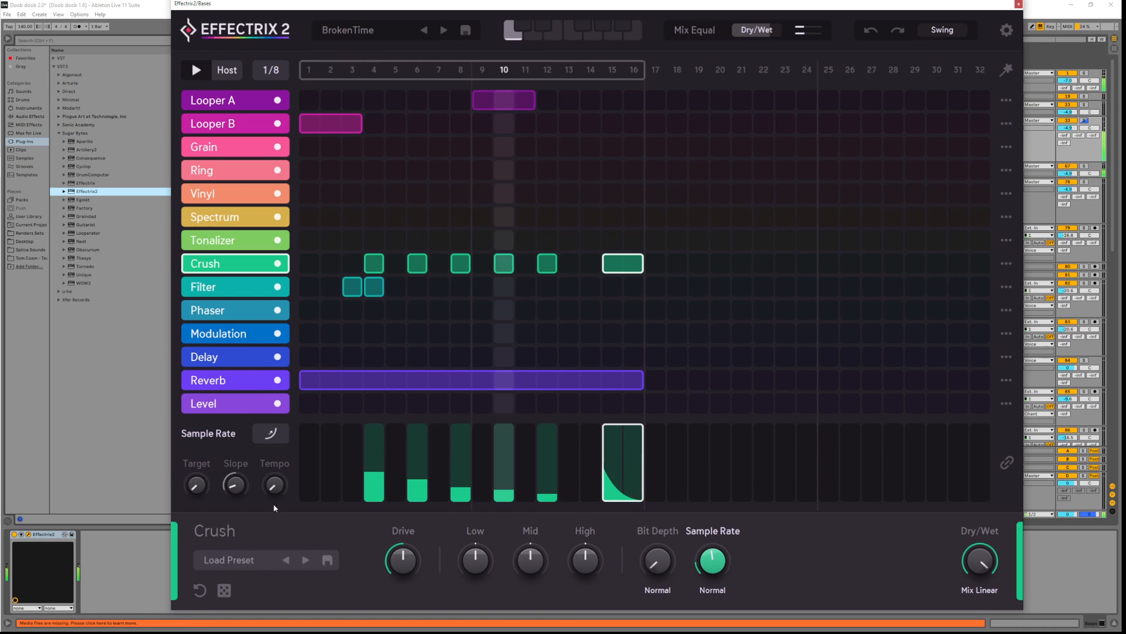
pyautogui.press('space')
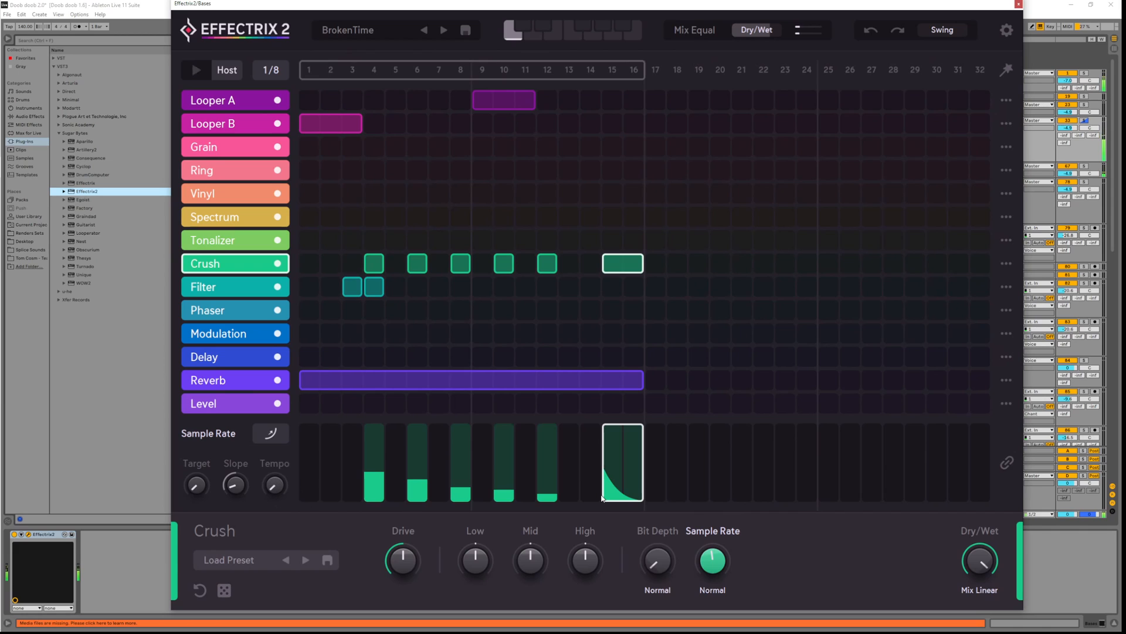
pyautogui.press('space')
pyautogui.moveTo(713, 562); pyautogui.dragTo(716, 579)
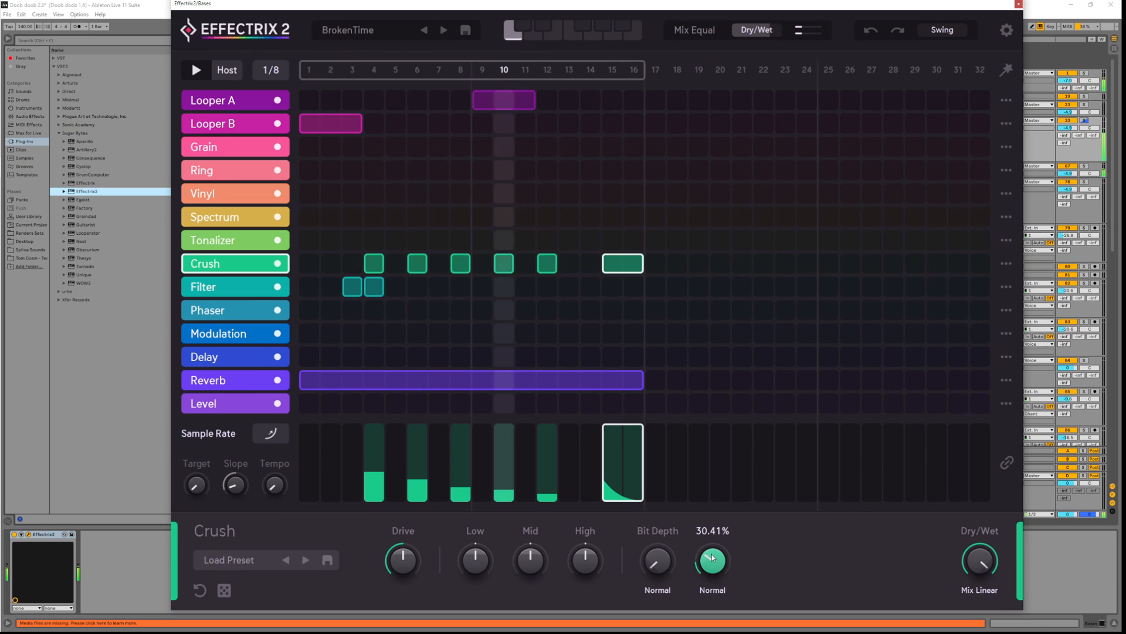
pyautogui.press('space')
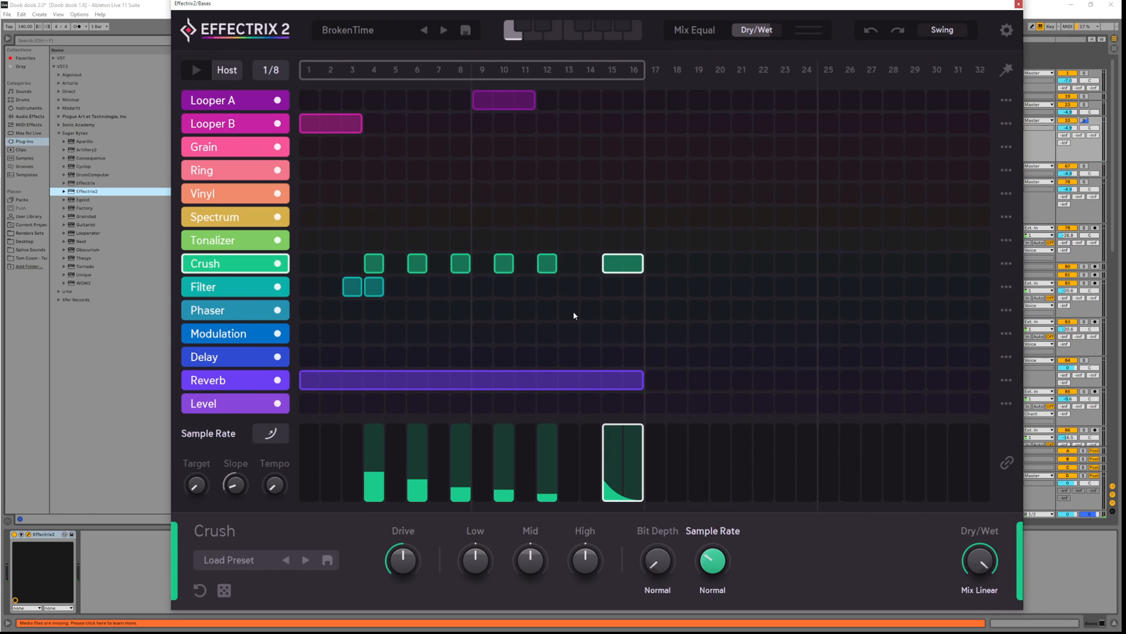
pyautogui.moveTo(573, 314)
pyautogui.mouseDown()
pyautogui.moveTo(620, 311)
pyautogui.moveTo(600, 310)
pyautogui.mouseUp()
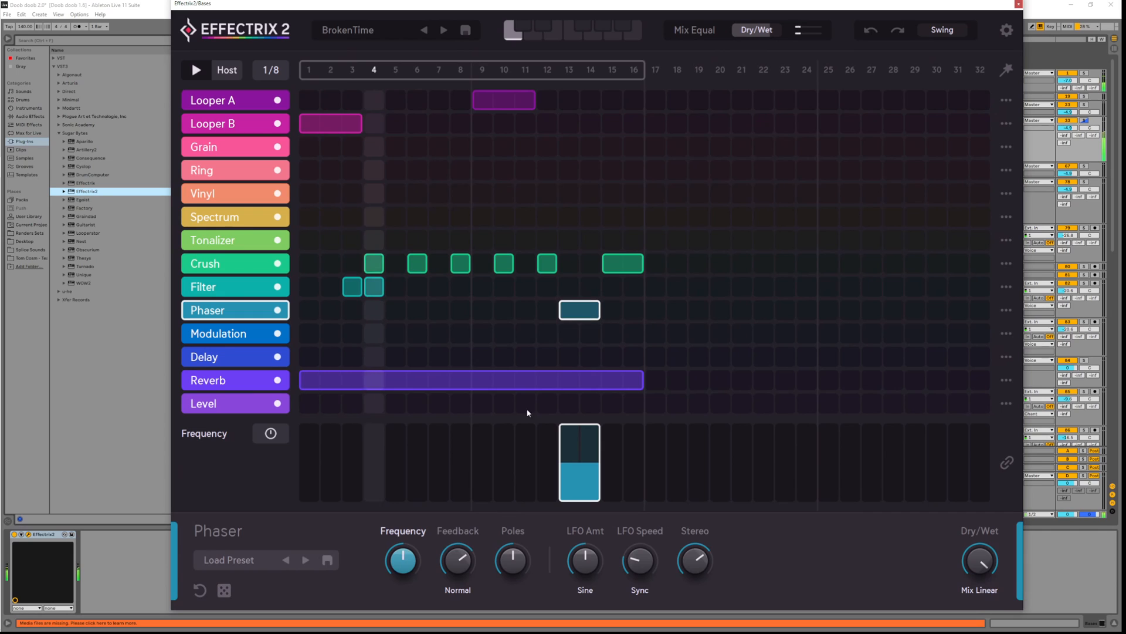
# Keep Phaser Frequency at Raw Value and modulate LFO Amt with a sine LFO
pyautogui.moveTo(401, 559)
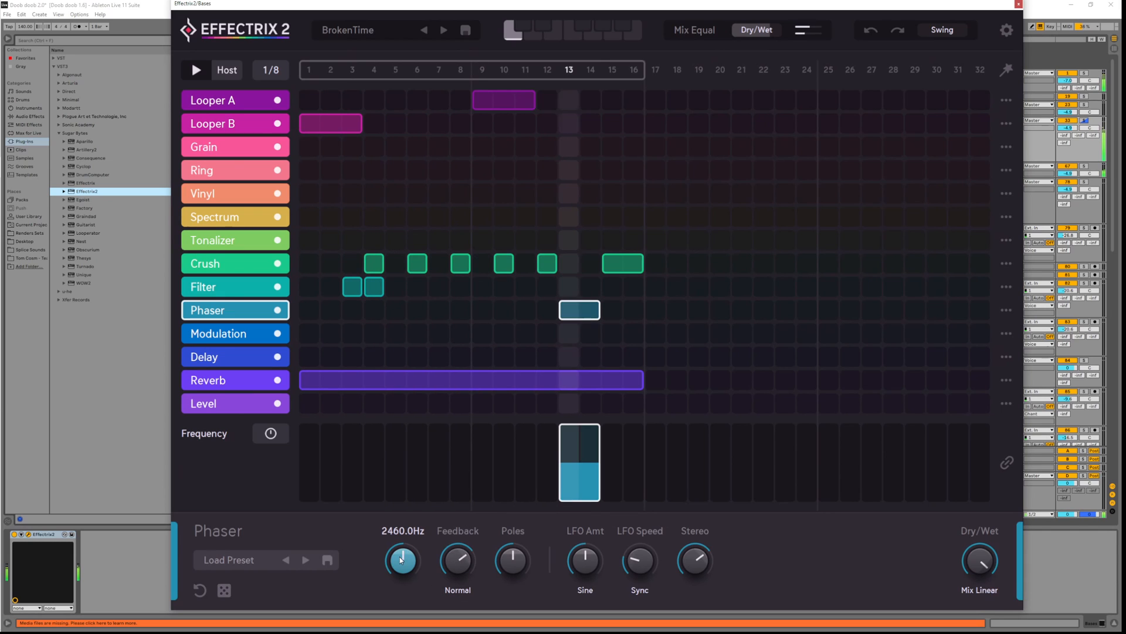
pyautogui.click(270, 433)
pyautogui.click(206, 463)
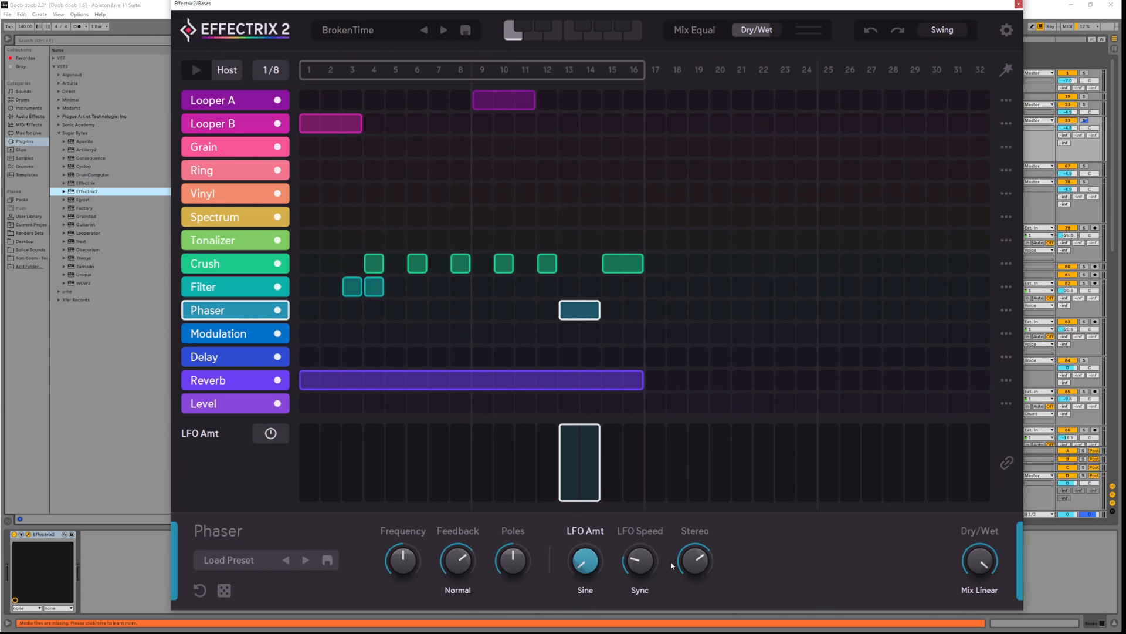
pyautogui.click(271, 434)
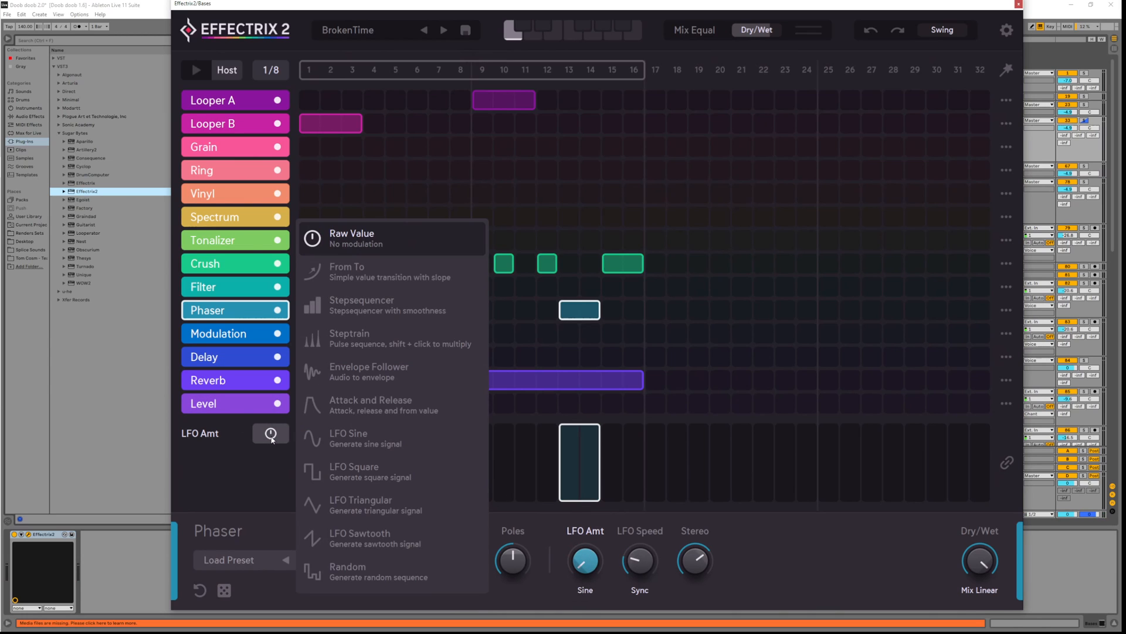
pyautogui.click(371, 445)
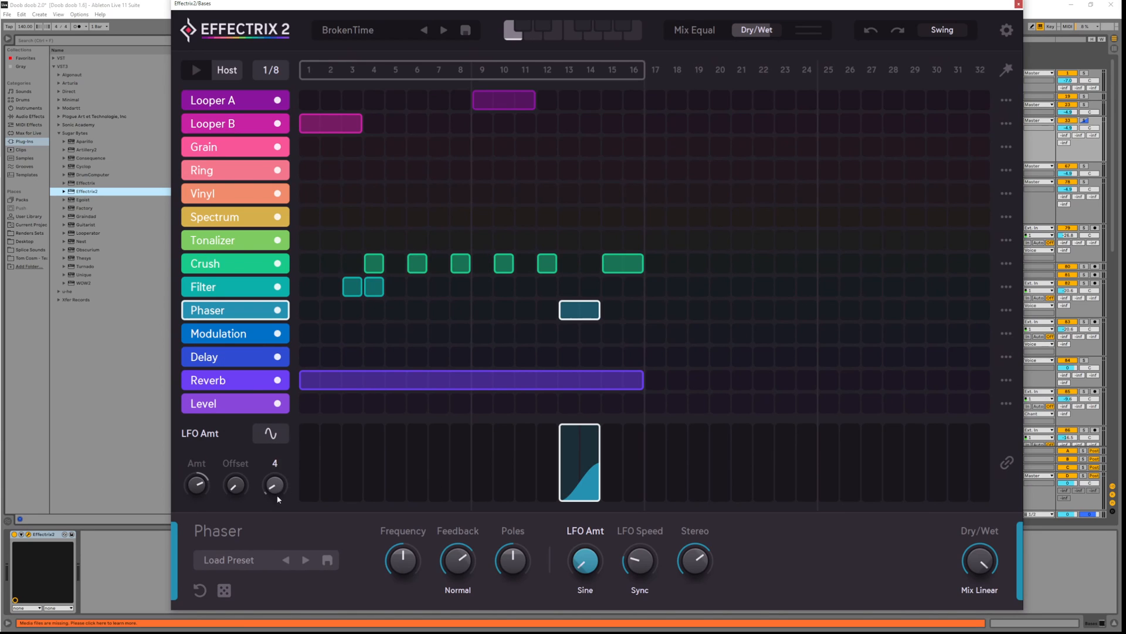
# Set LFO Amt to about 84.9 and shrink the Phaser block to step 13 only
pyautogui.press('space')
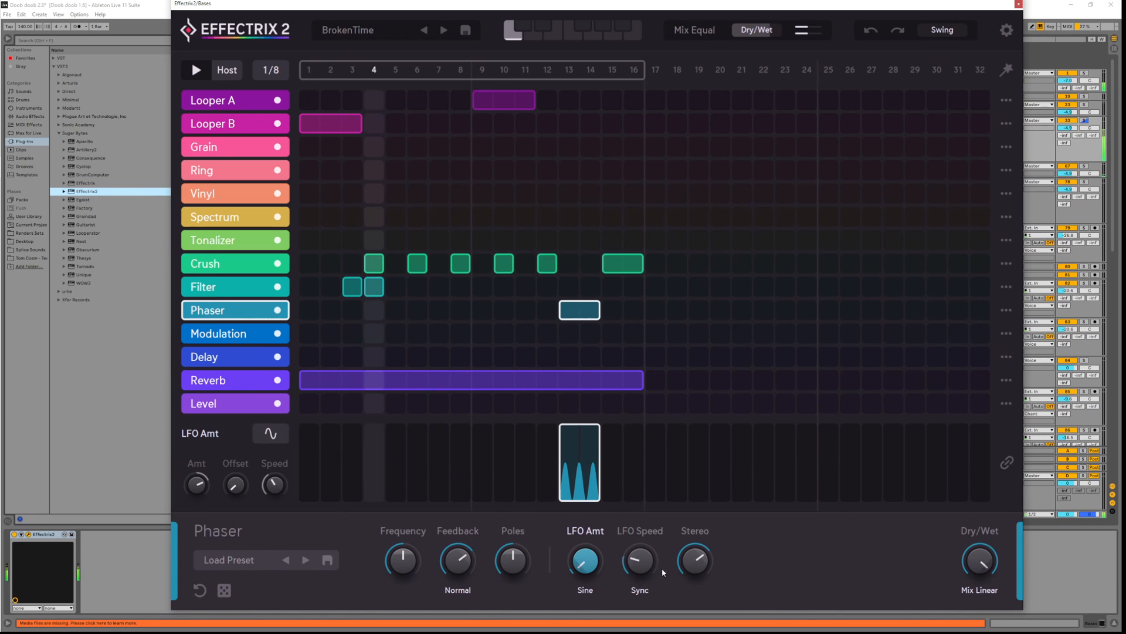
pyautogui.moveTo(201, 486); pyautogui.dragTo(202, 445)
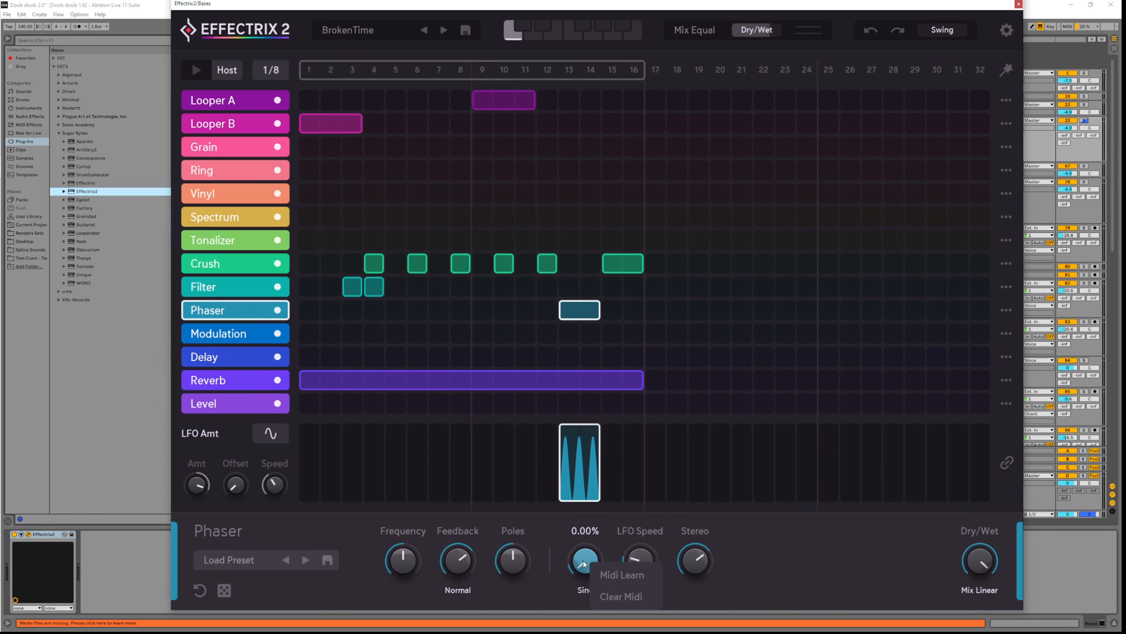
pyautogui.click(572, 316)
pyautogui.click(567, 311)
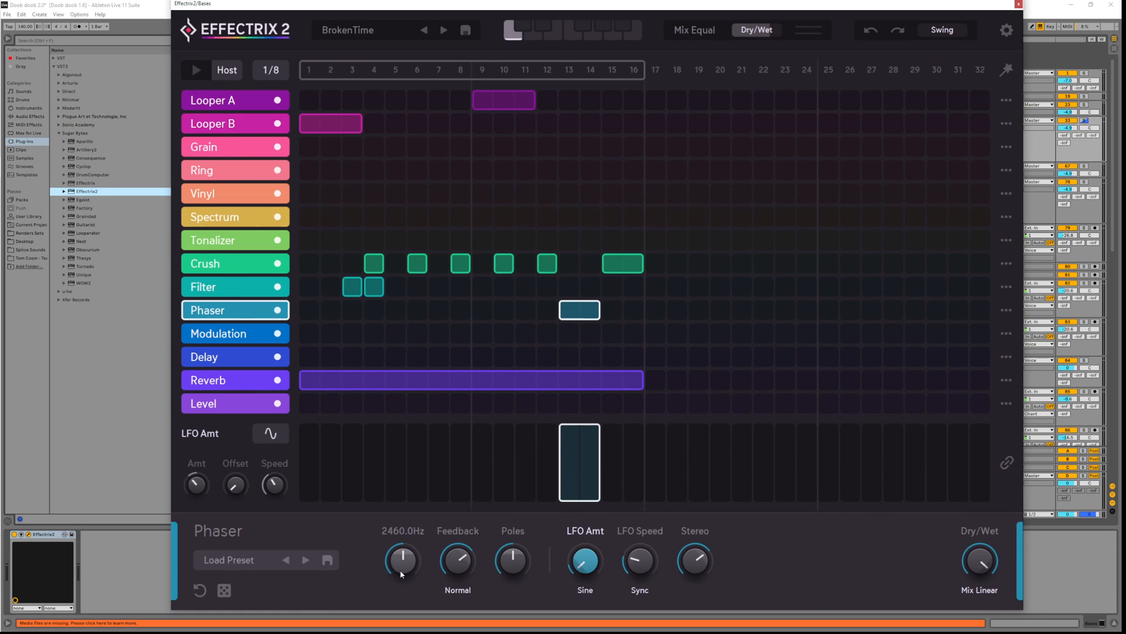
# Modulate the Phaser Frequency with a sine LFO, slowing its speed from 27 to 17
pyautogui.click(287, 434)
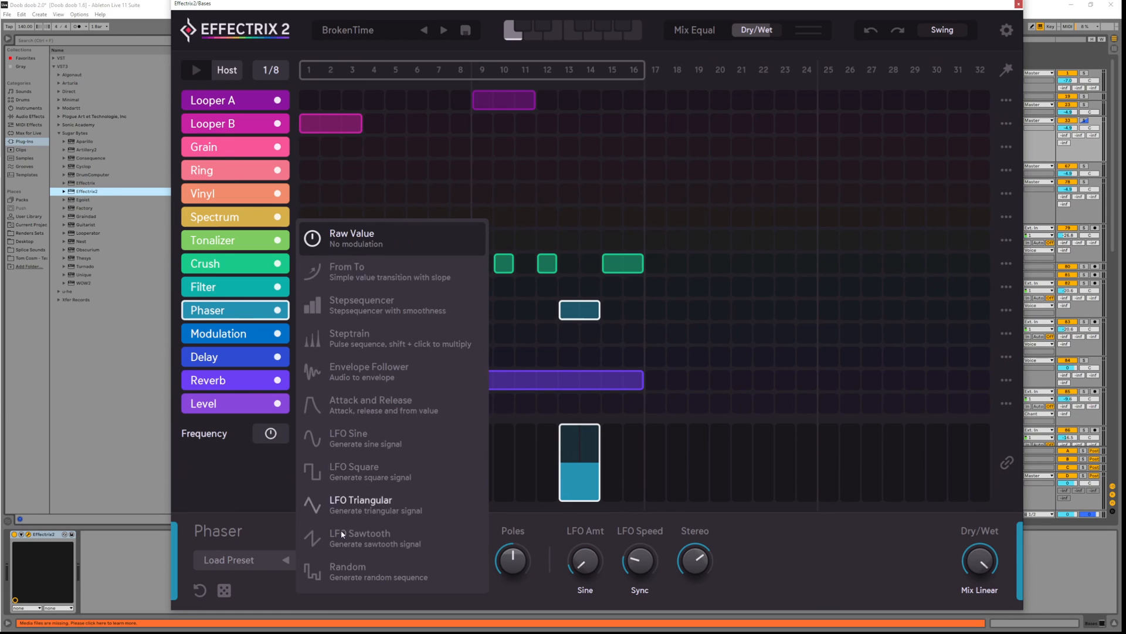
pyautogui.click(366, 440)
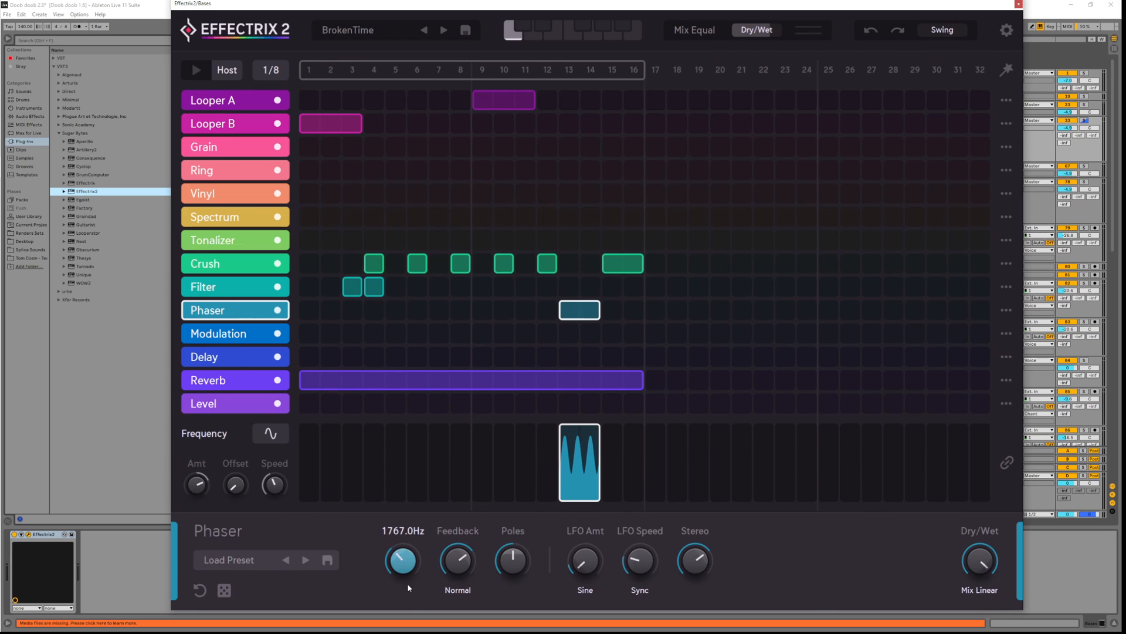
pyautogui.press('space')
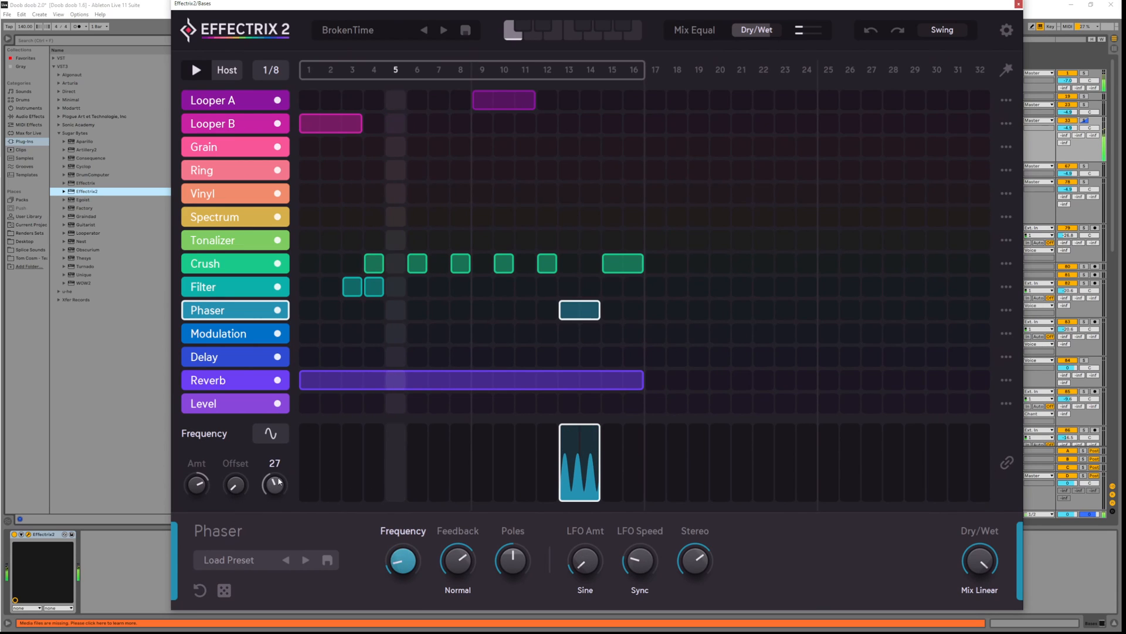
pyautogui.moveTo(278, 481)
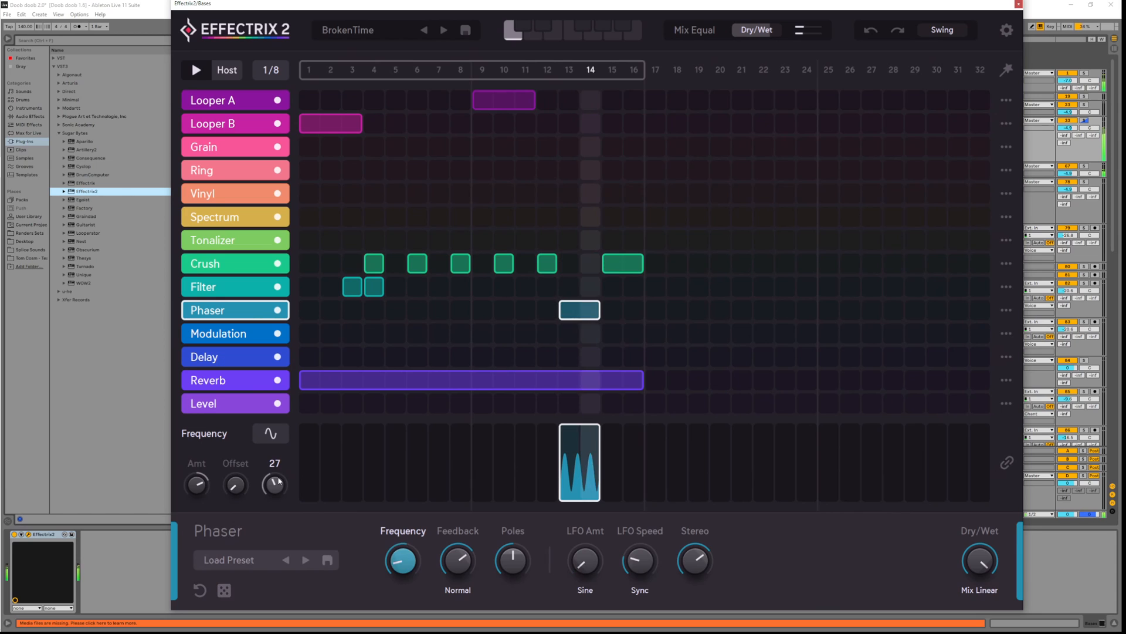
pyautogui.moveTo(281, 485); pyautogui.dragTo(279, 516)
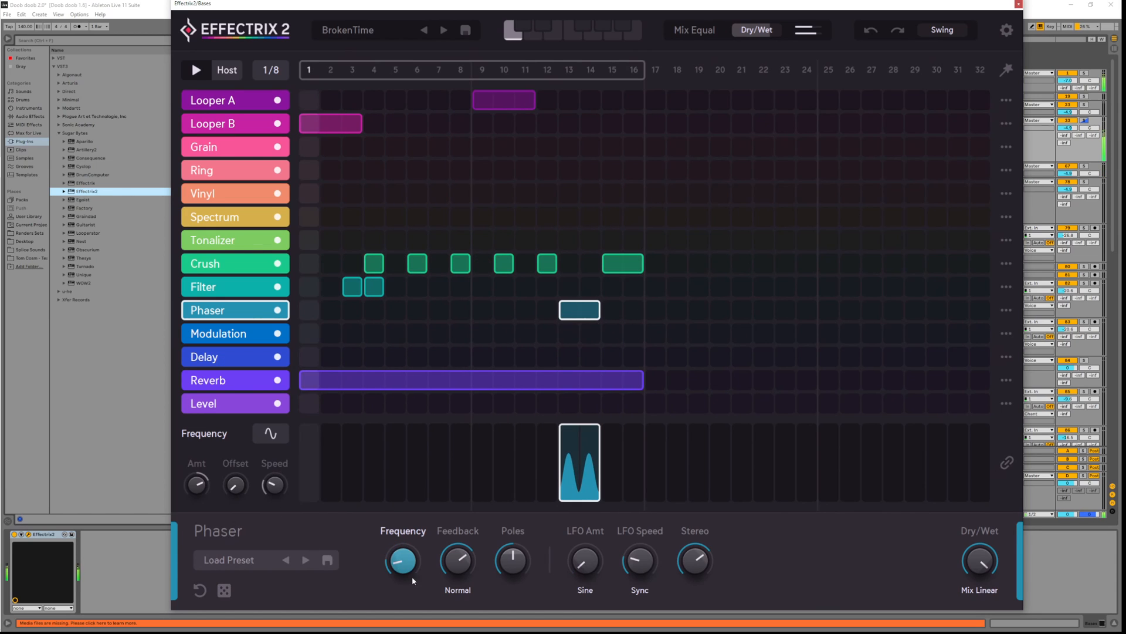
# Show the Feedback, LFO Speed and LFO Amt lanes and raise the Phaser step from 9 to 14
pyautogui.click(466, 584)
pyautogui.click(640, 589)
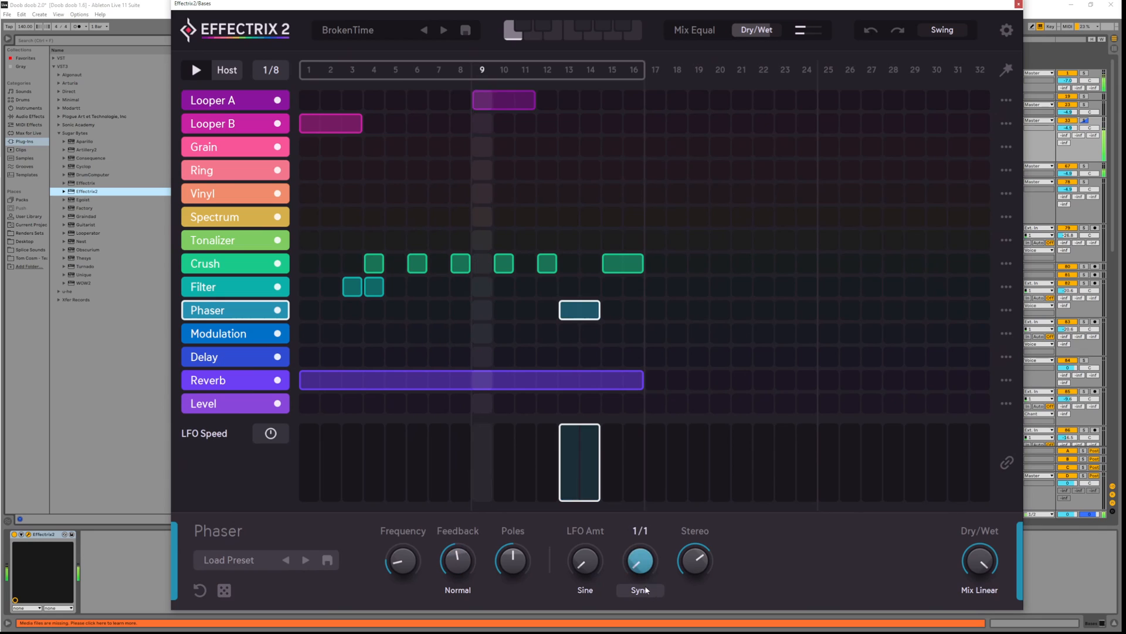
pyautogui.click(585, 589)
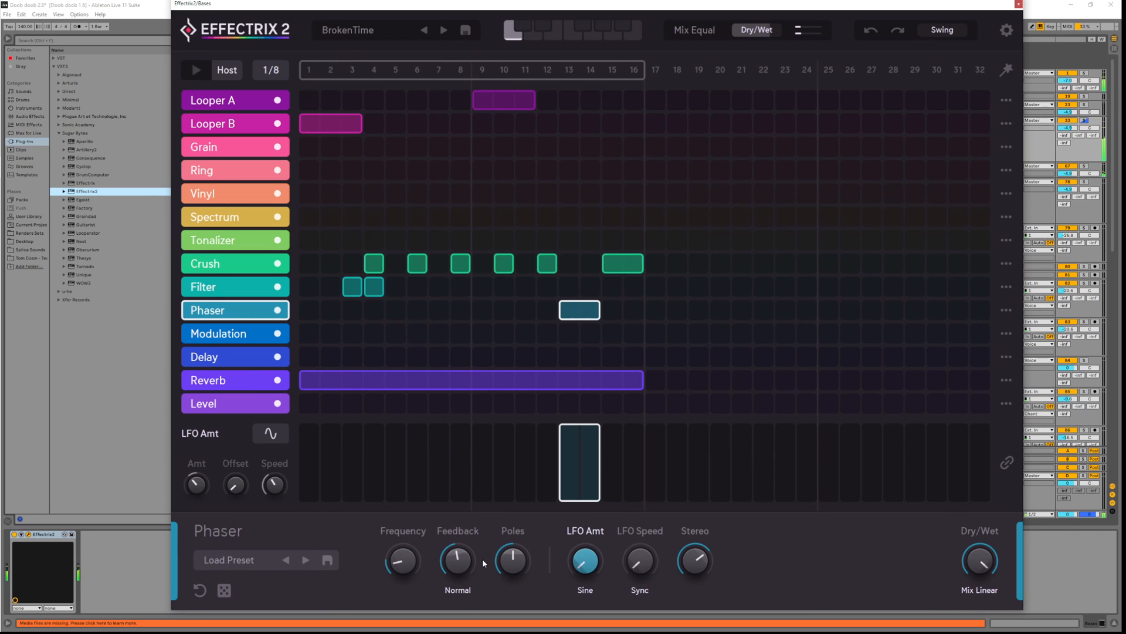
pyautogui.click(462, 537)
pyautogui.moveTo(515, 552); pyautogui.dragTo(517, 518)
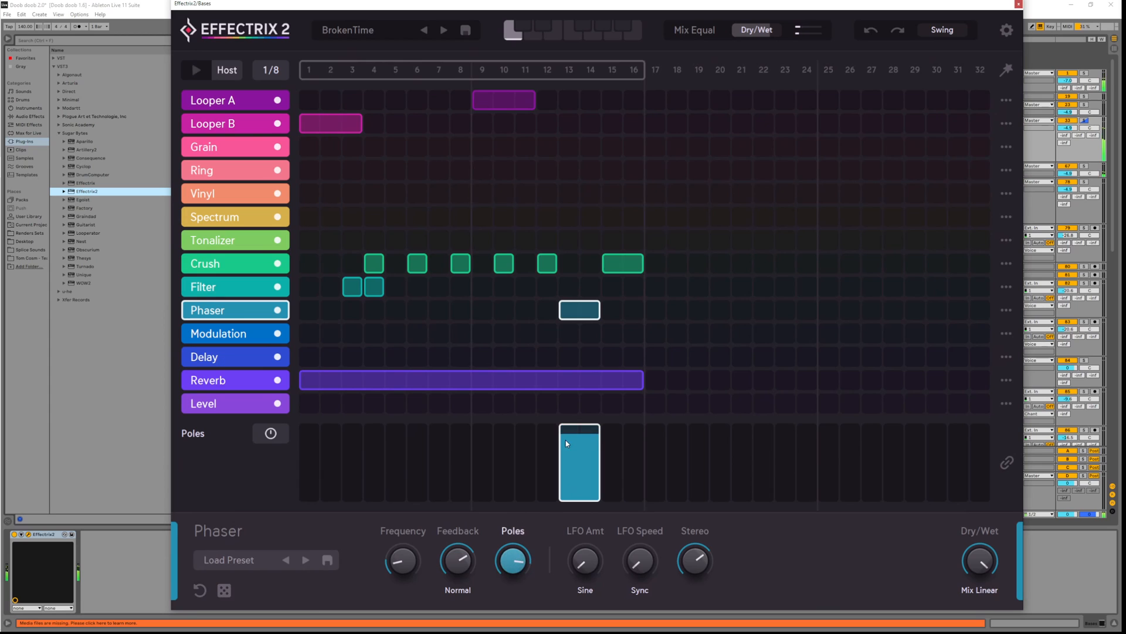
# Draw a Phaser block across steps 10–12 and slow the Frequency sine modulation to 8
pyautogui.click(403, 560)
pyautogui.press('space')
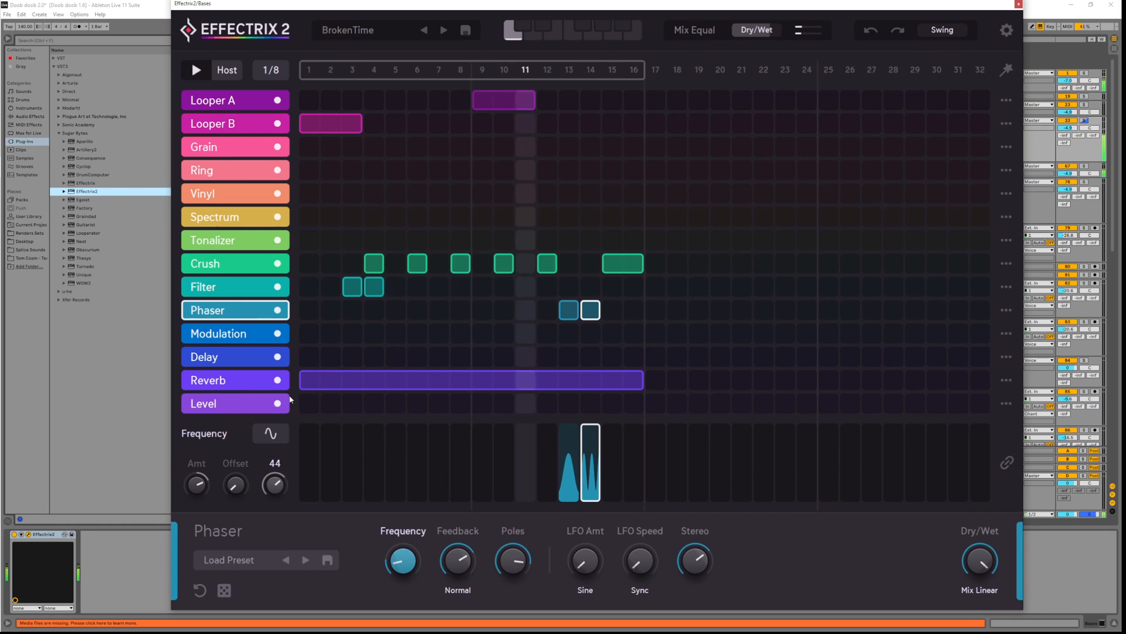
pyautogui.moveTo(274, 484); pyautogui.dragTo(280, 506)
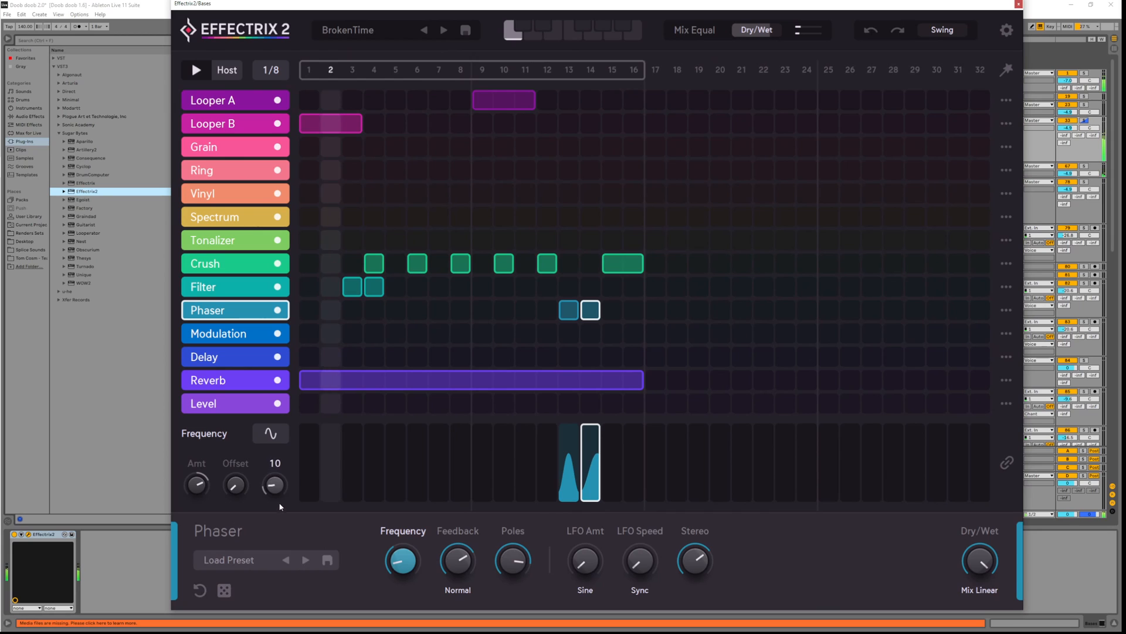
pyautogui.moveTo(504, 468); pyautogui.dragTo(547, 465)
pyautogui.moveTo(278, 488); pyautogui.dragTo(287, 498)
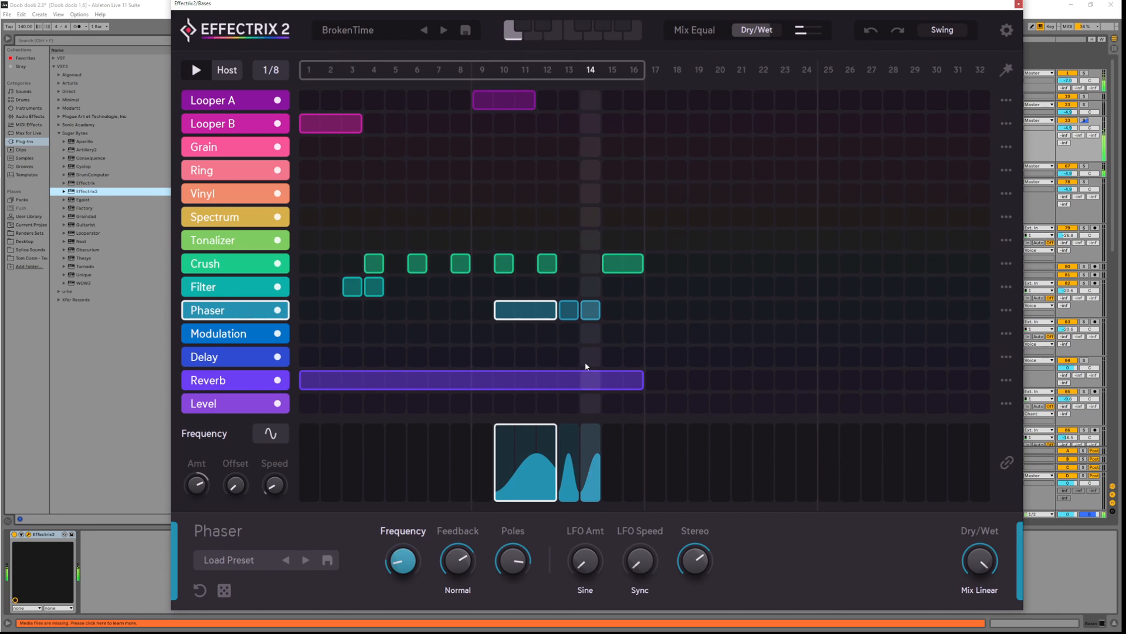
# Add a Delay block from step 13 with Delay Right on Sync All and both times at 1/8
pyautogui.press('space')
pyautogui.click(569, 357)
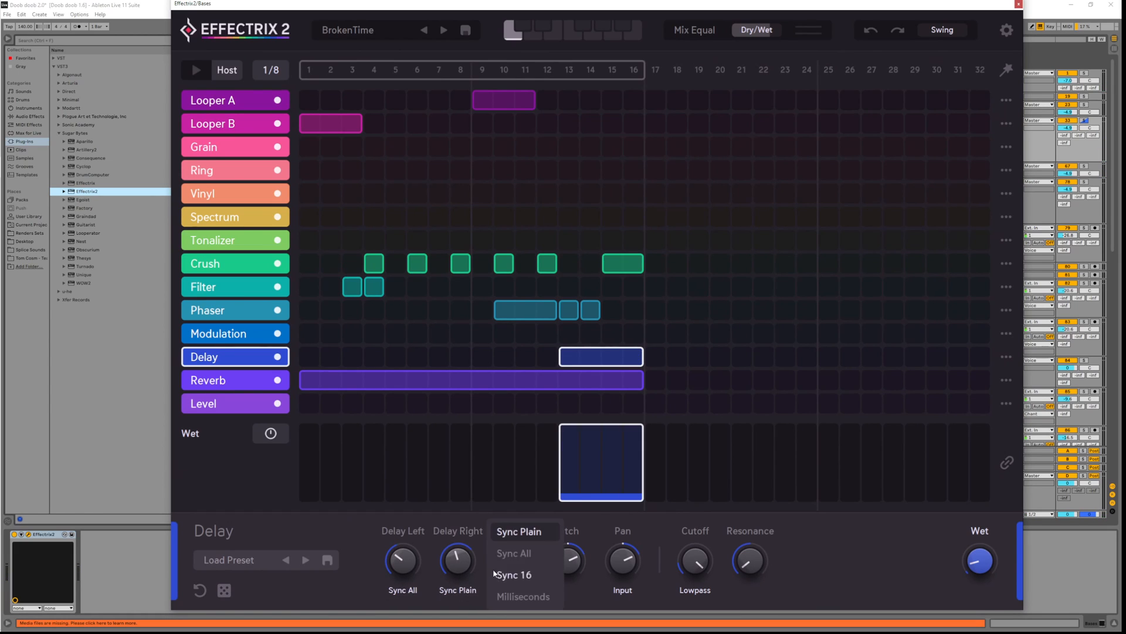
pyautogui.click(460, 570)
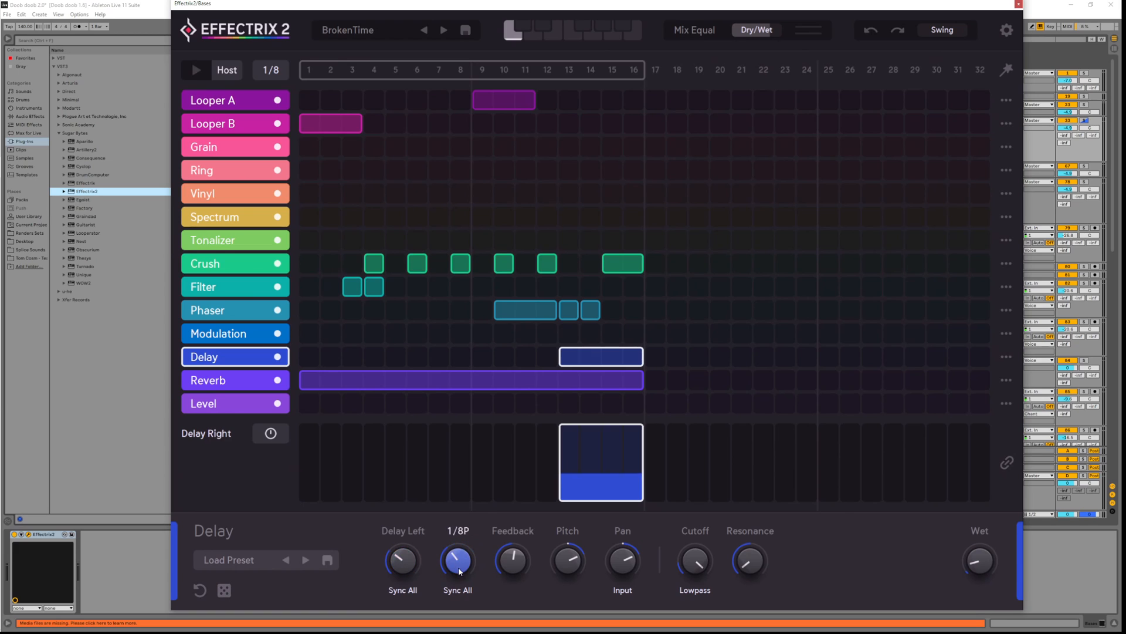
pyautogui.scroll(1, 460, 575)
pyautogui.press('space')
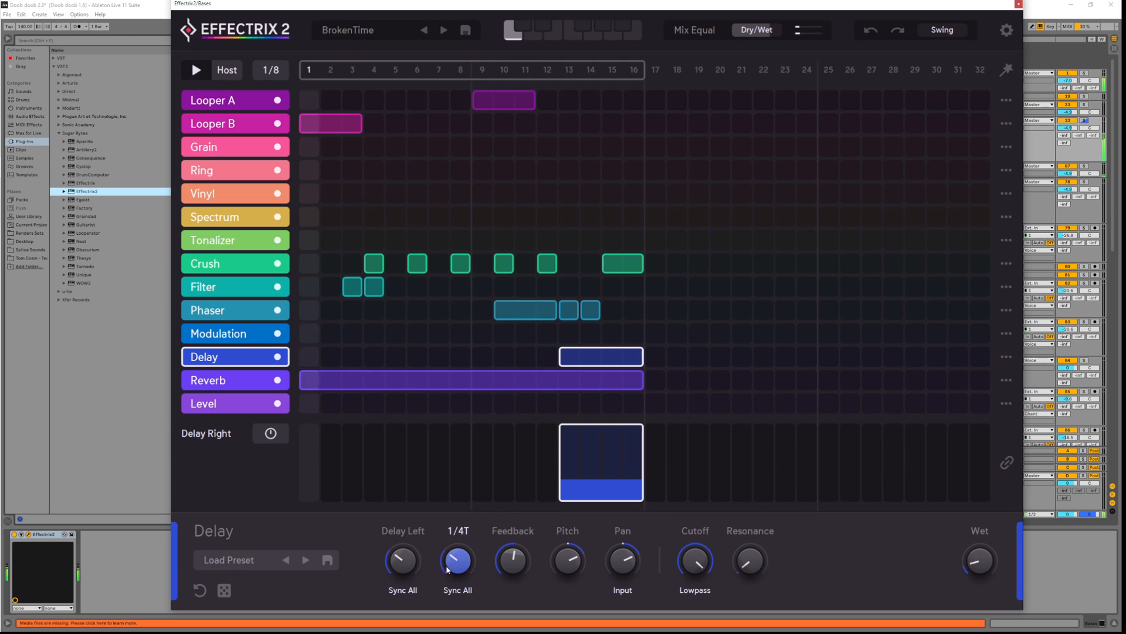
pyautogui.scroll(2, 447, 569)
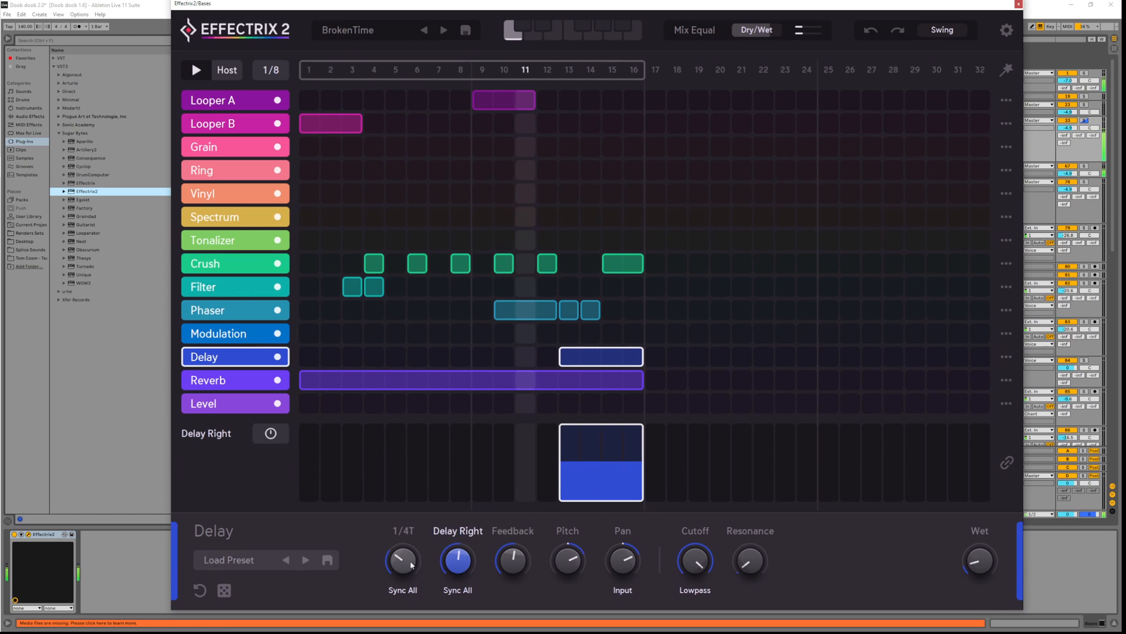
pyautogui.moveTo(462, 550); pyautogui.dragTo(400, 549)
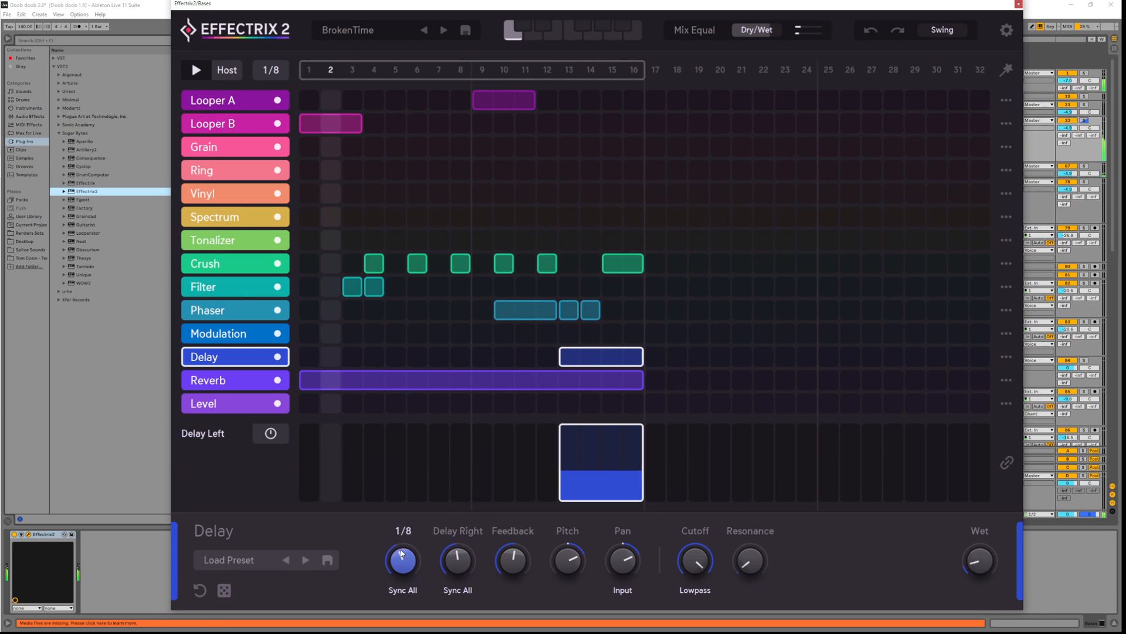
# Raise the delay wet level, set pitch to about 47.2%, and bring feedback down to 43
pyautogui.moveTo(513, 562)
pyautogui.mouseDown()
pyautogui.moveTo(511, 540)
pyautogui.moveTo(502, 549)
pyautogui.mouseUp()
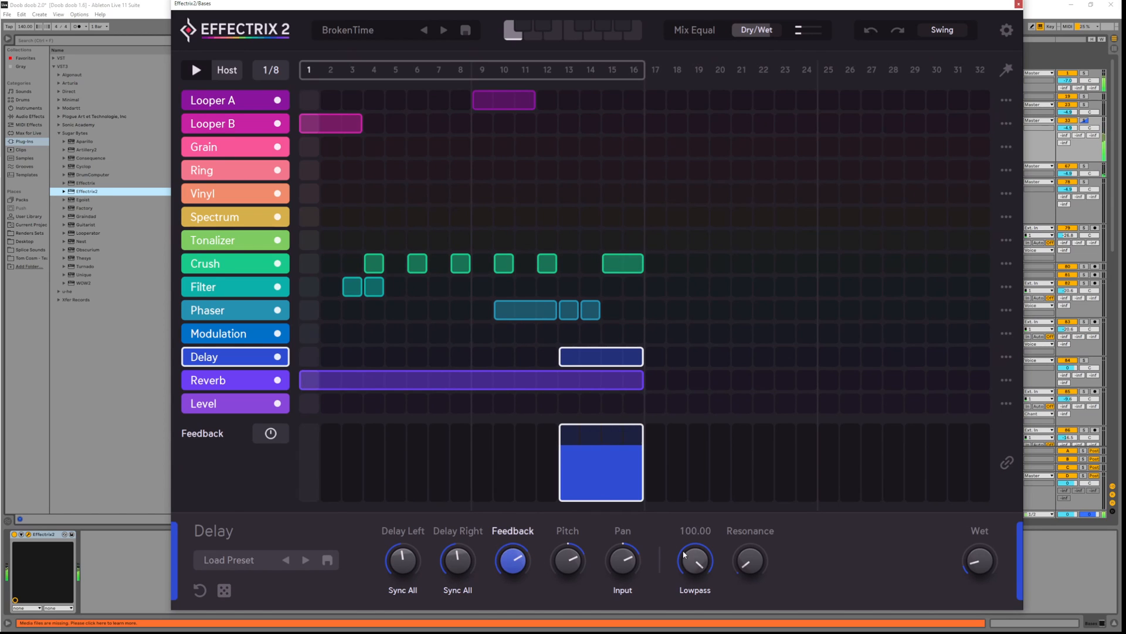
pyautogui.moveTo(976, 558)
pyautogui.mouseDown()
pyautogui.moveTo(975, 515)
pyautogui.moveTo(967, 545)
pyautogui.mouseUp()
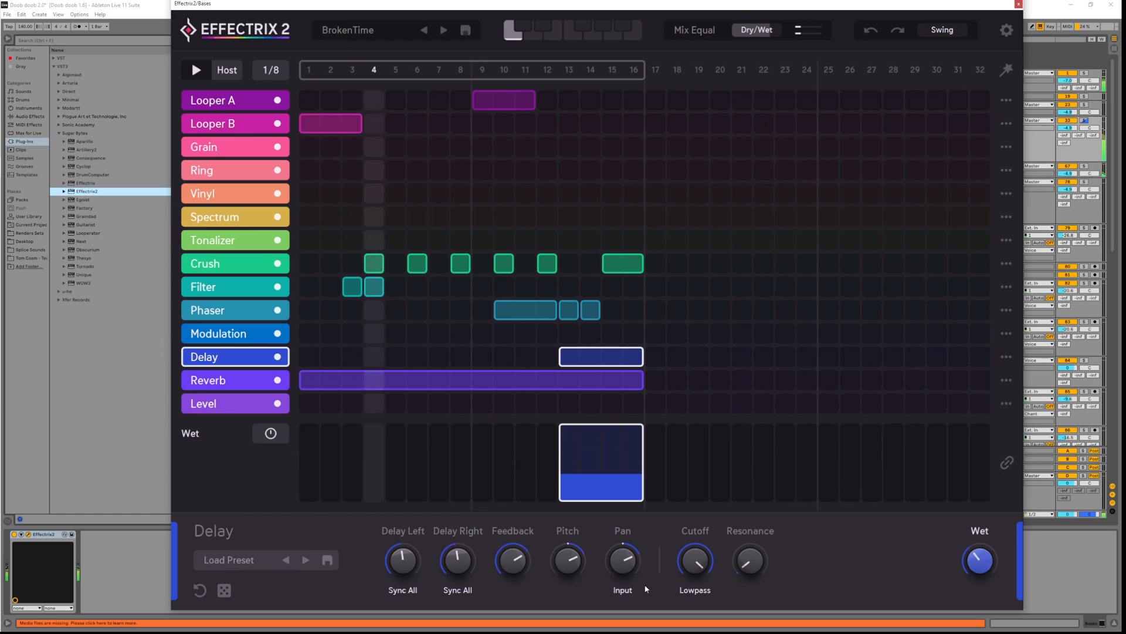
pyautogui.moveTo(567, 560); pyautogui.dragTo(570, 591)
pyautogui.moveTo(979, 561); pyautogui.dragTo(980, 546)
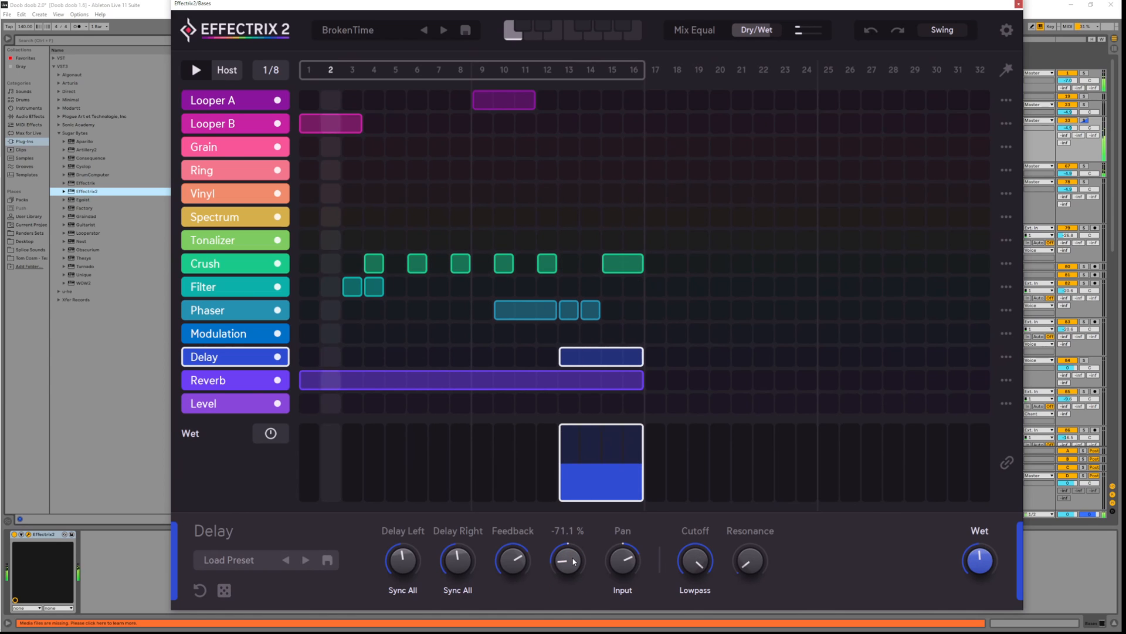
pyautogui.moveTo(581, 513); pyautogui.dragTo(584, 495)
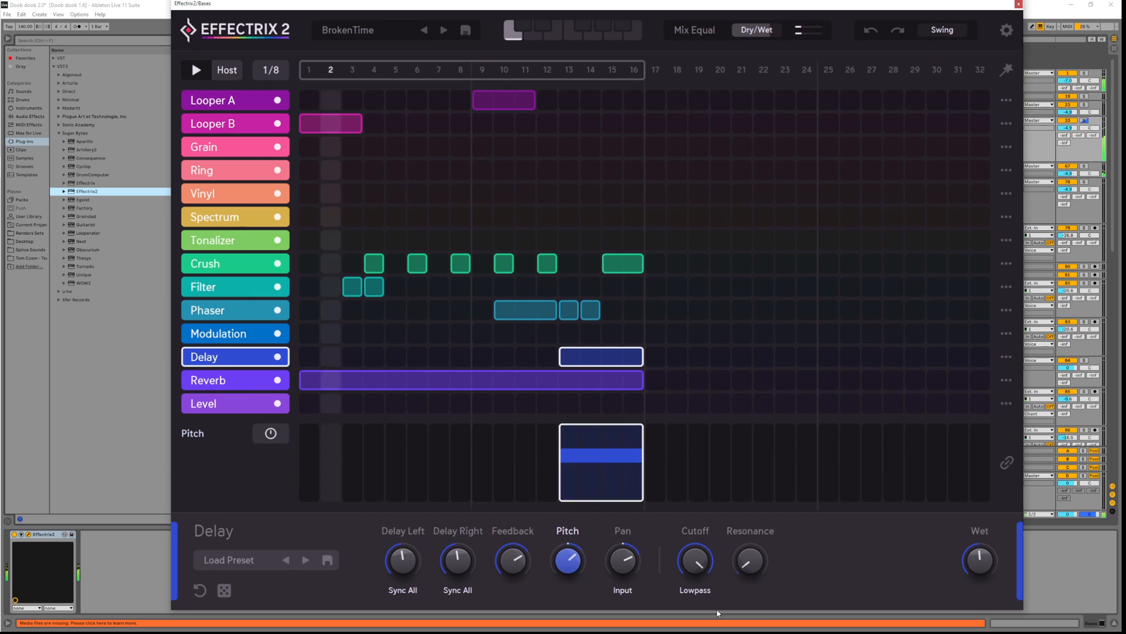
pyautogui.moveTo(522, 567); pyautogui.dragTo(582, 559)
pyautogui.press('space')
pyautogui.press('space')
pyautogui.moveTo(509, 575); pyautogui.dragTo(518, 577)
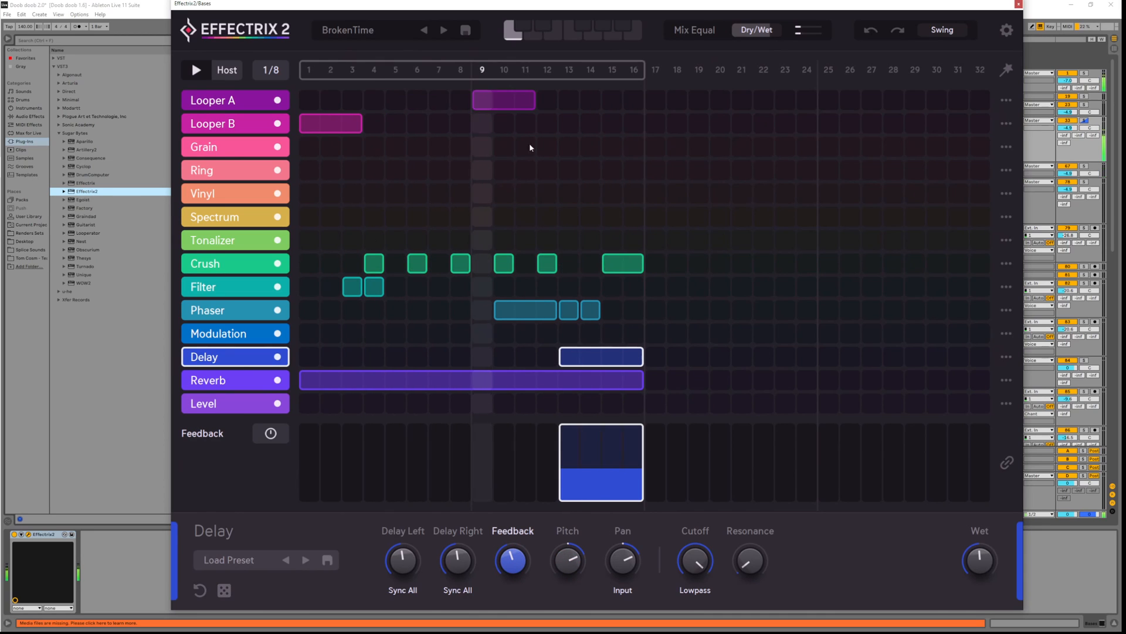
# Draw a Spectrum block across steps 7–8 and adjust its Delay, Input and Frequency values
pyautogui.click(399, 218)
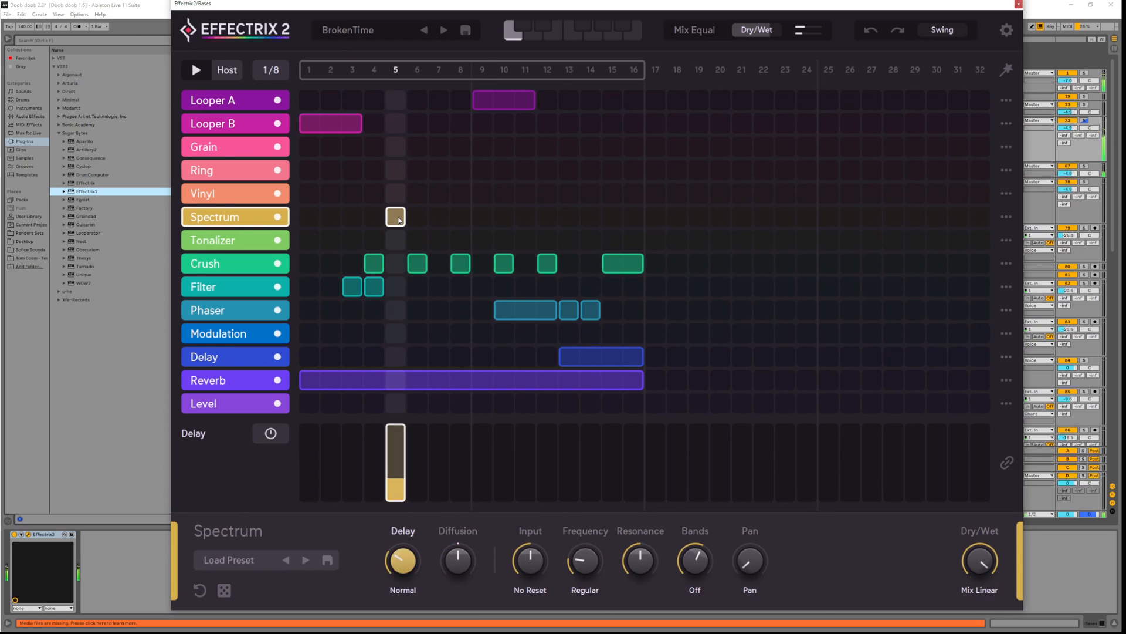
pyautogui.press('space')
pyautogui.moveTo(439, 219); pyautogui.dragTo(460, 218)
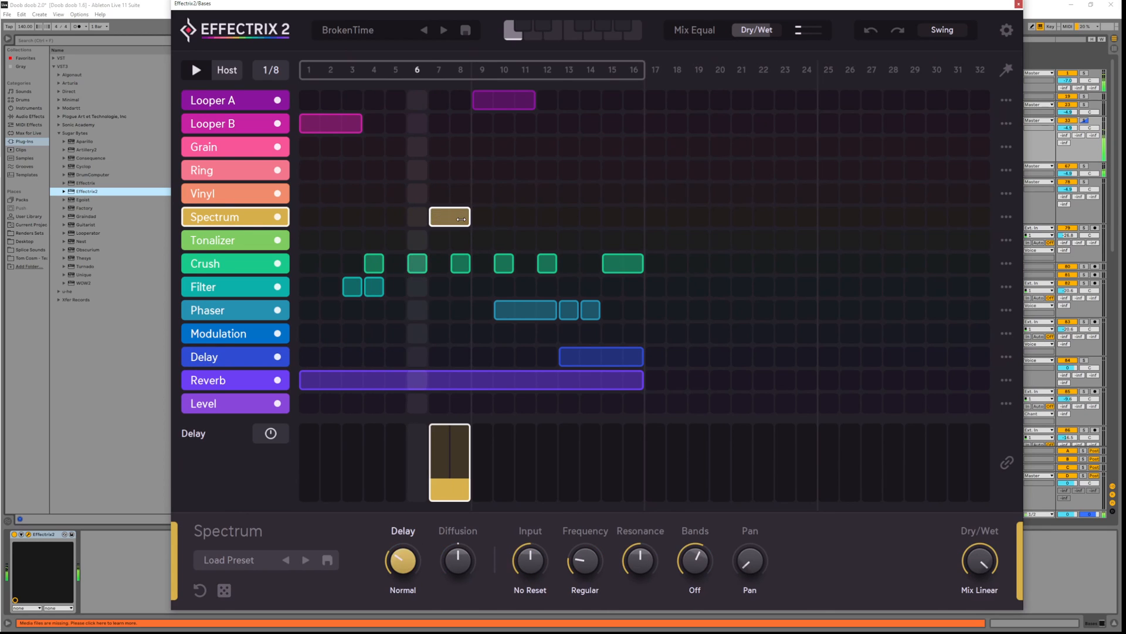
pyautogui.moveTo(403, 566)
pyautogui.mouseDown()
pyautogui.moveTo(408, 556)
pyautogui.moveTo(409, 569)
pyautogui.mouseUp()
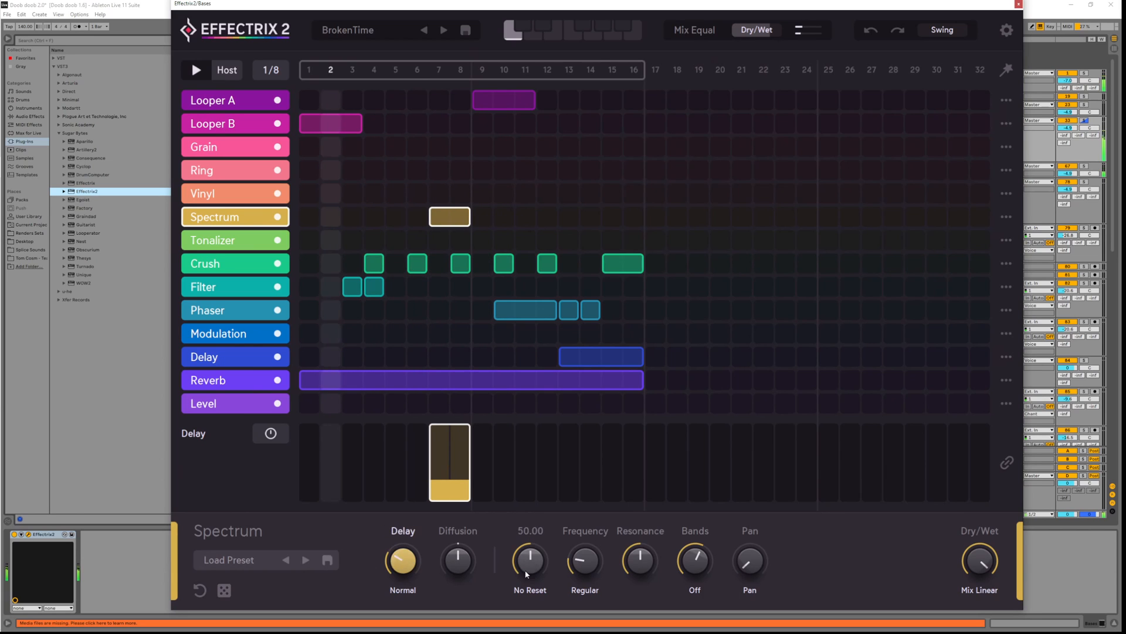
pyautogui.moveTo(529, 572); pyautogui.dragTo(583, 574)
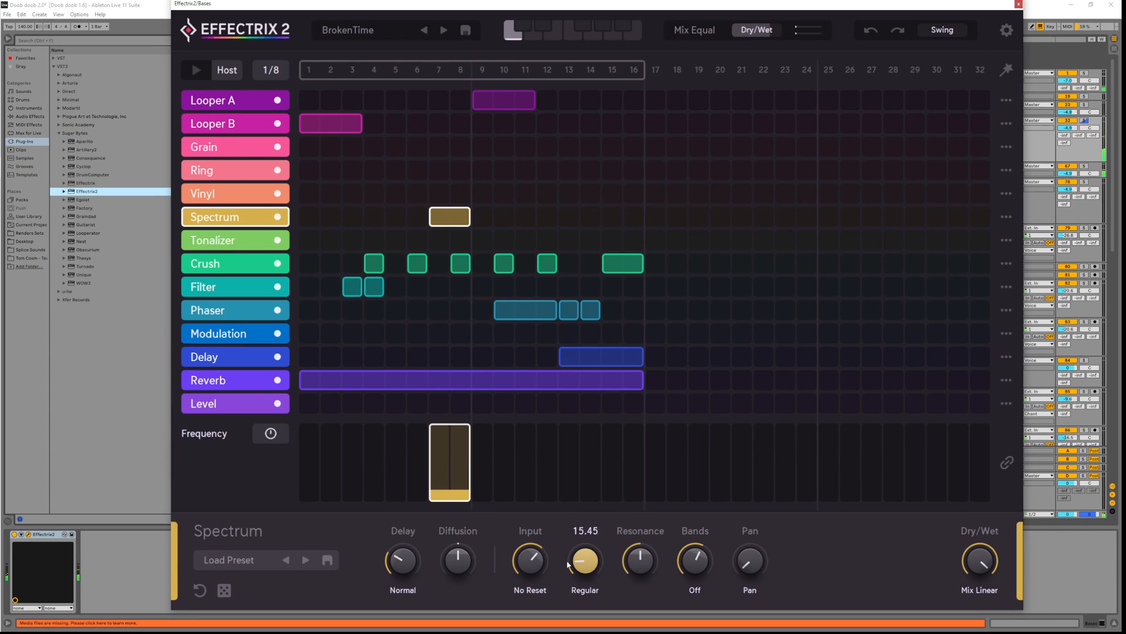
# Modulate the Spectrum Frequency with Attack and Release and adjust the Bands parameter
pyautogui.click(271, 433)
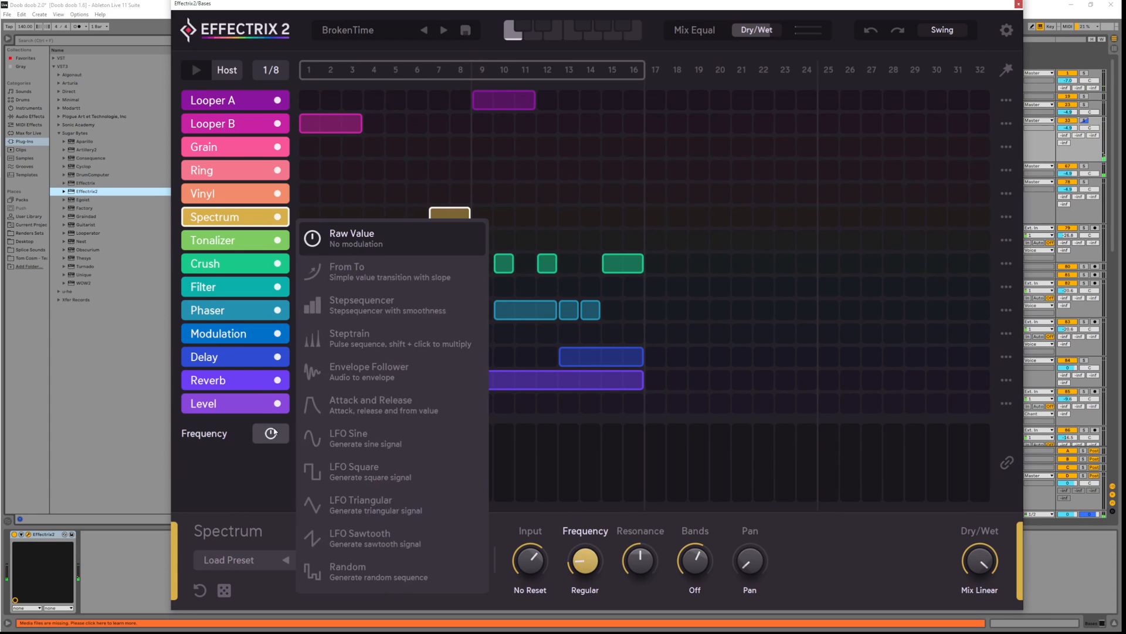
pyautogui.click(383, 406)
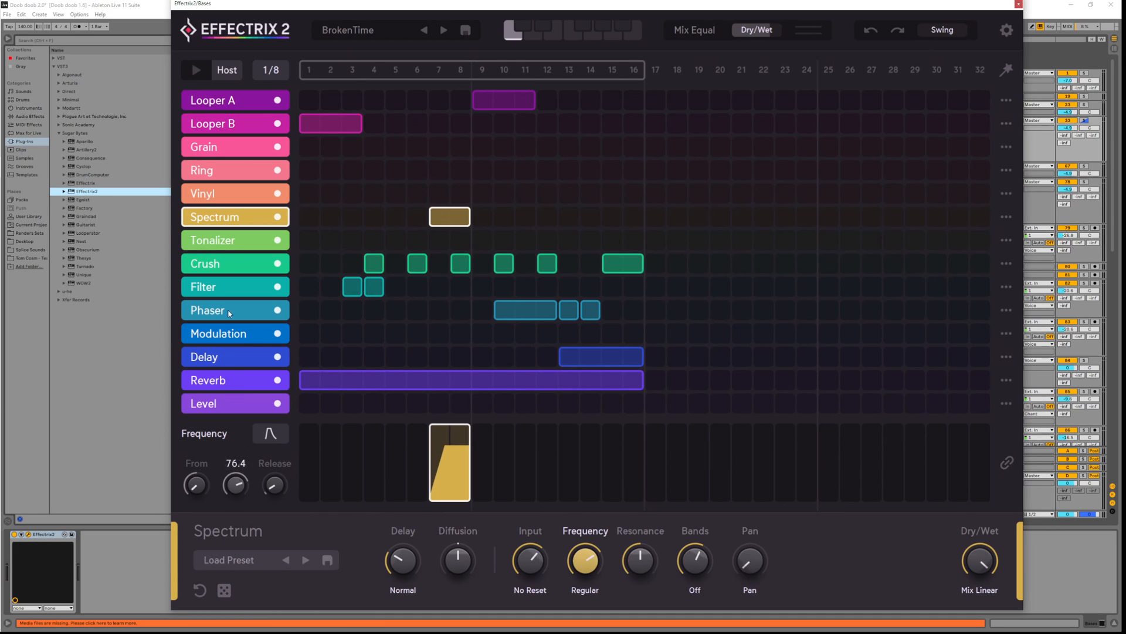
pyautogui.press('space')
pyautogui.moveTo(602, 564)
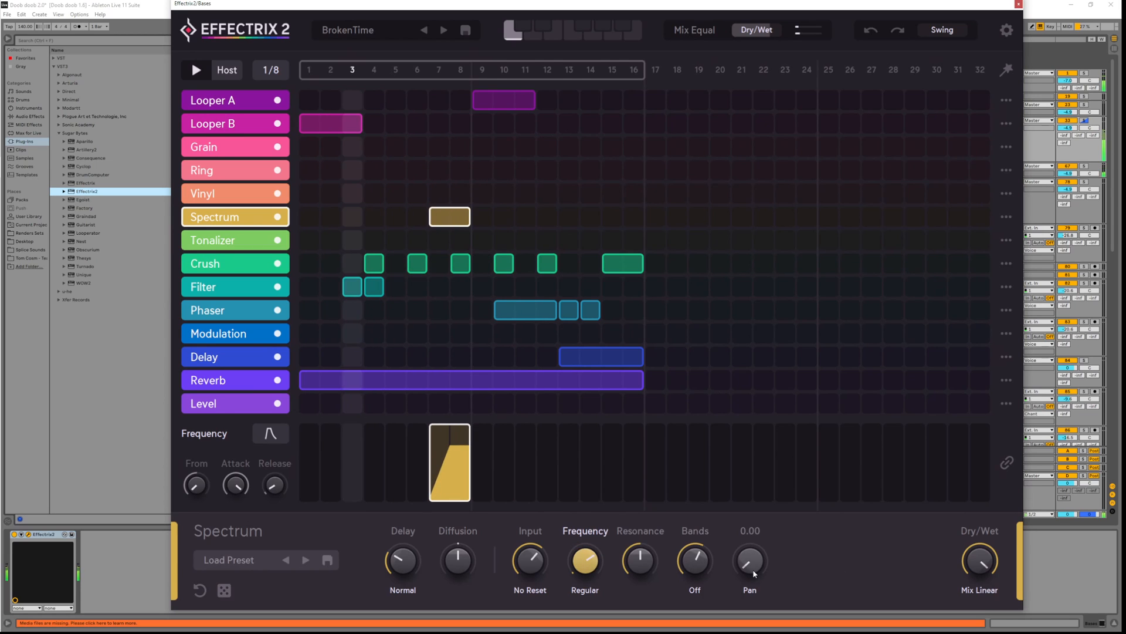
pyautogui.click(698, 563)
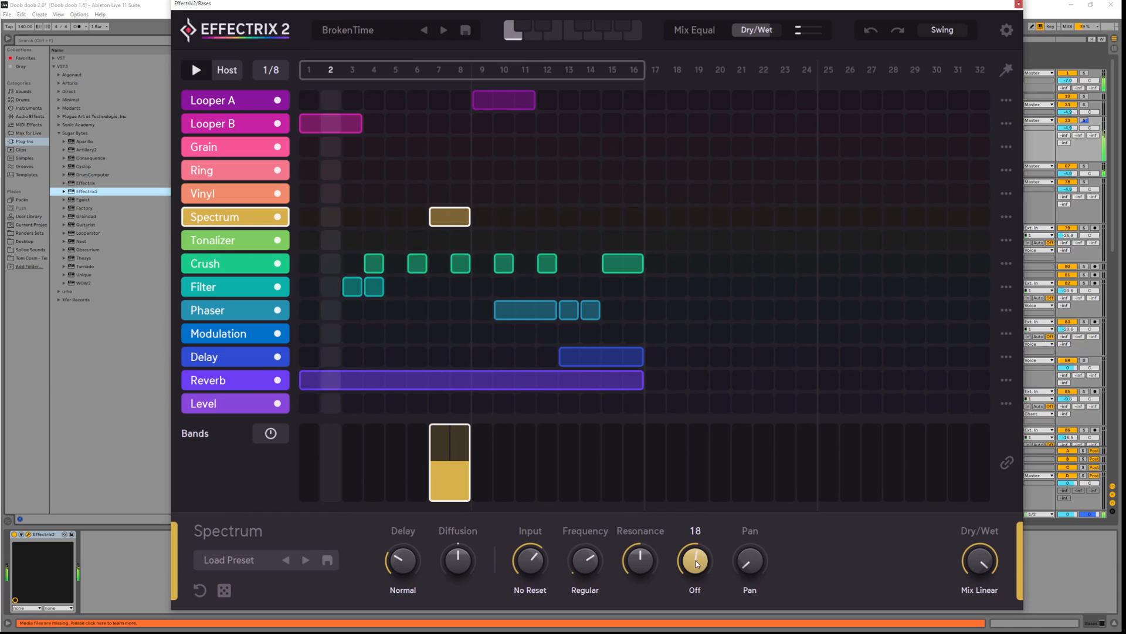
pyautogui.moveTo(639, 564)
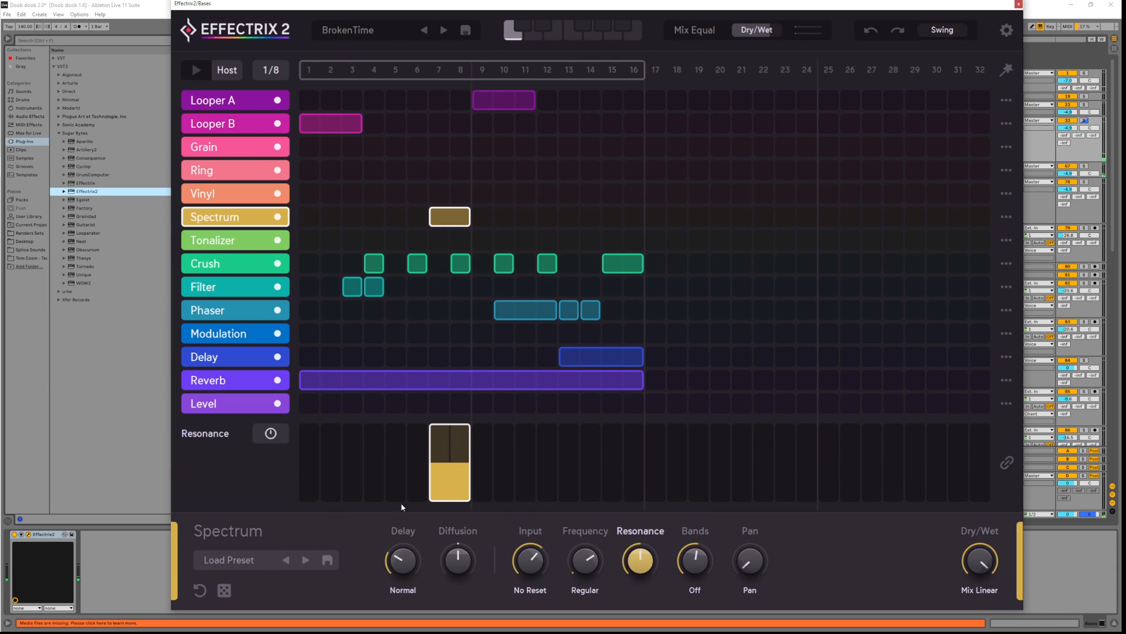
# Modulate Resonance with Attack and Release and set its amount to about 75
pyautogui.click(269, 435)
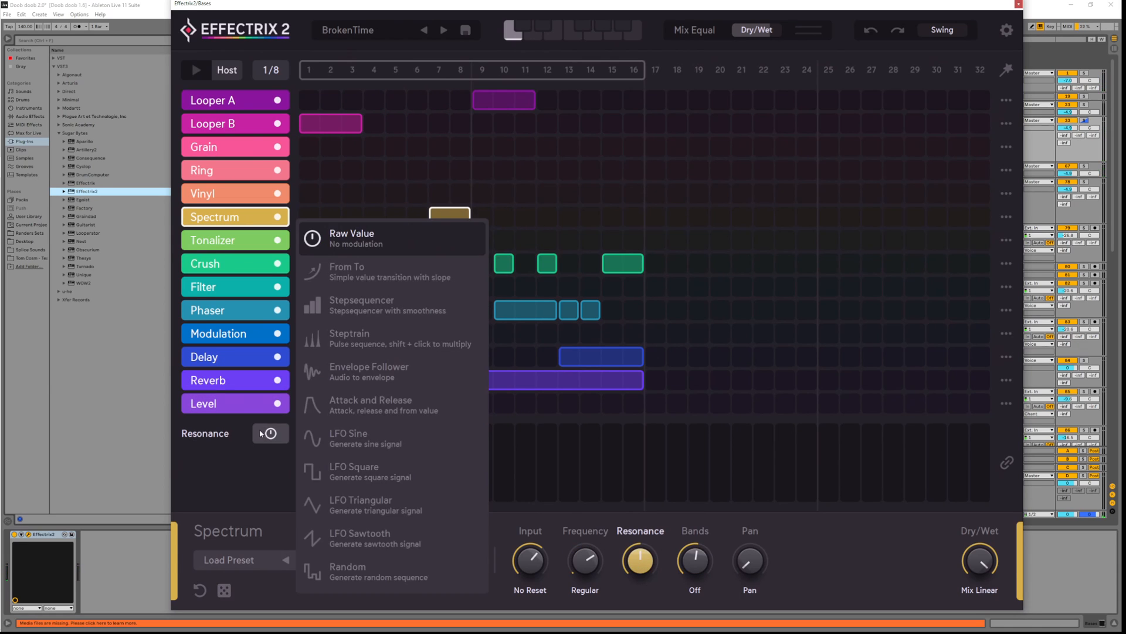
pyautogui.click(404, 421)
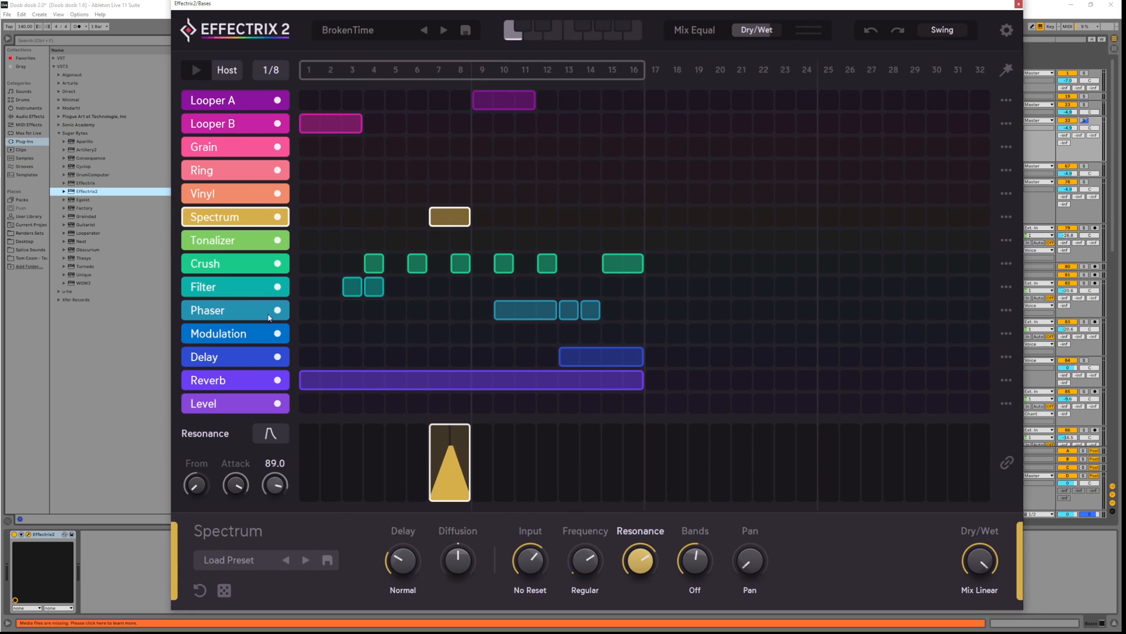
pyautogui.moveTo(650, 557)
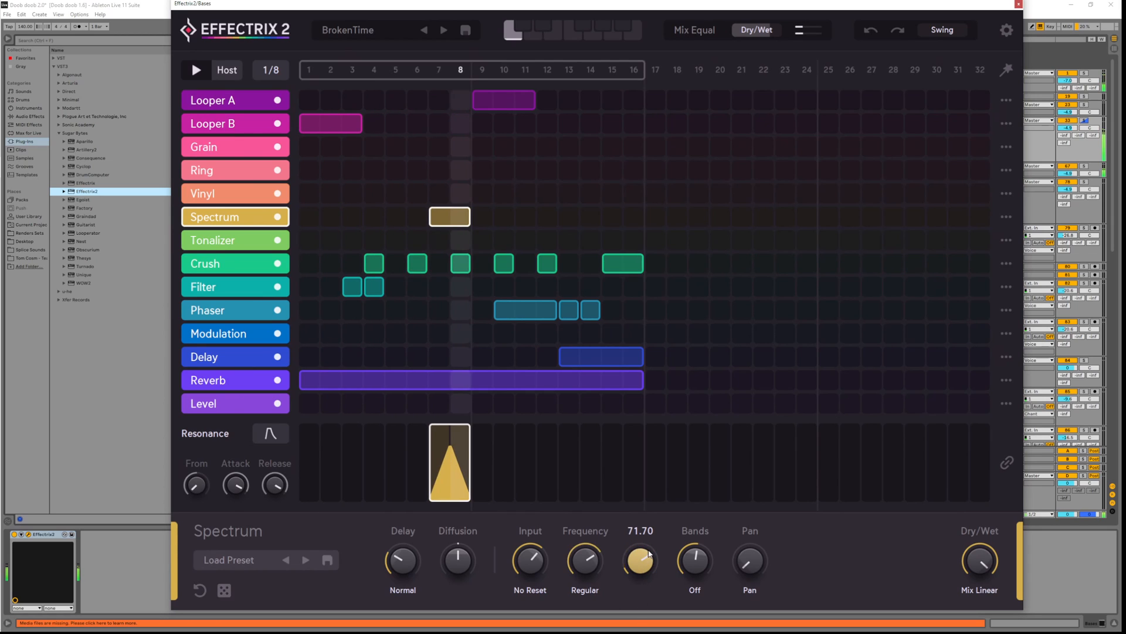
pyautogui.moveTo(646, 562)
pyautogui.mouseDown()
pyautogui.moveTo(645, 526)
pyautogui.moveTo(643, 553)
pyautogui.moveTo(640, 541)
pyautogui.mouseUp()
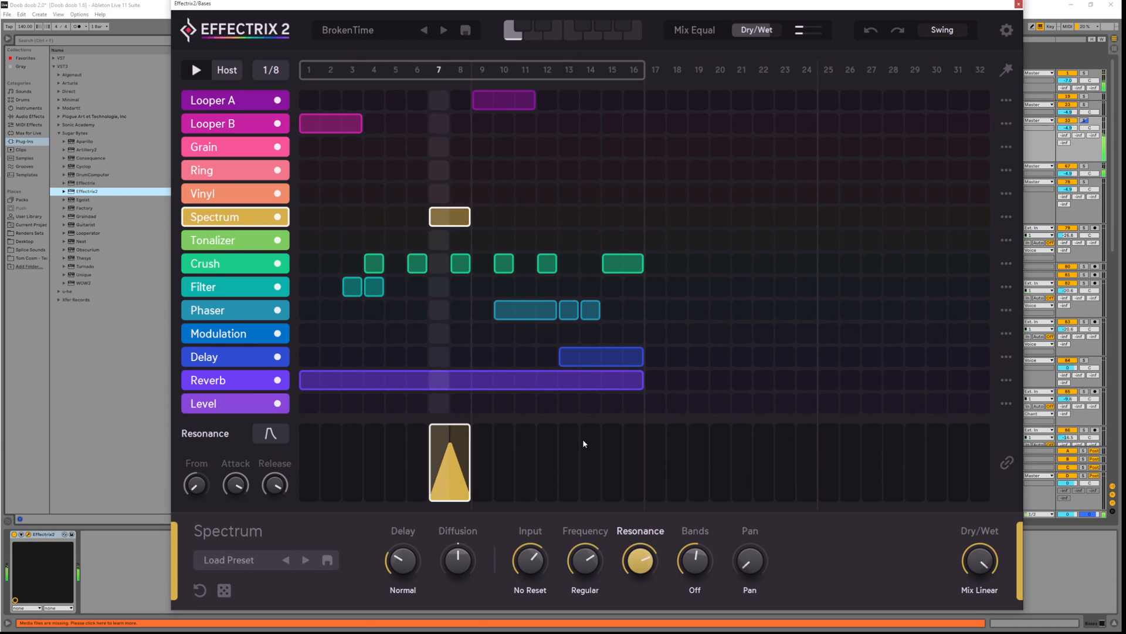
# Mute and re-enable the Reverb lane, inspect its Size setting, and resume playback
pyautogui.click(279, 381)
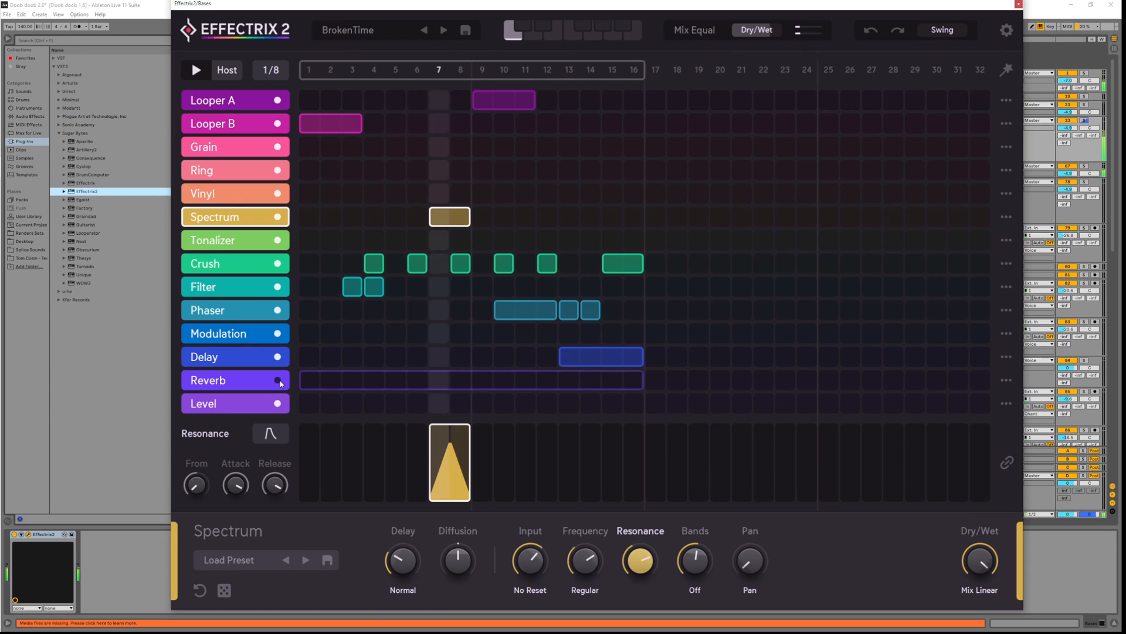
pyautogui.click(279, 382)
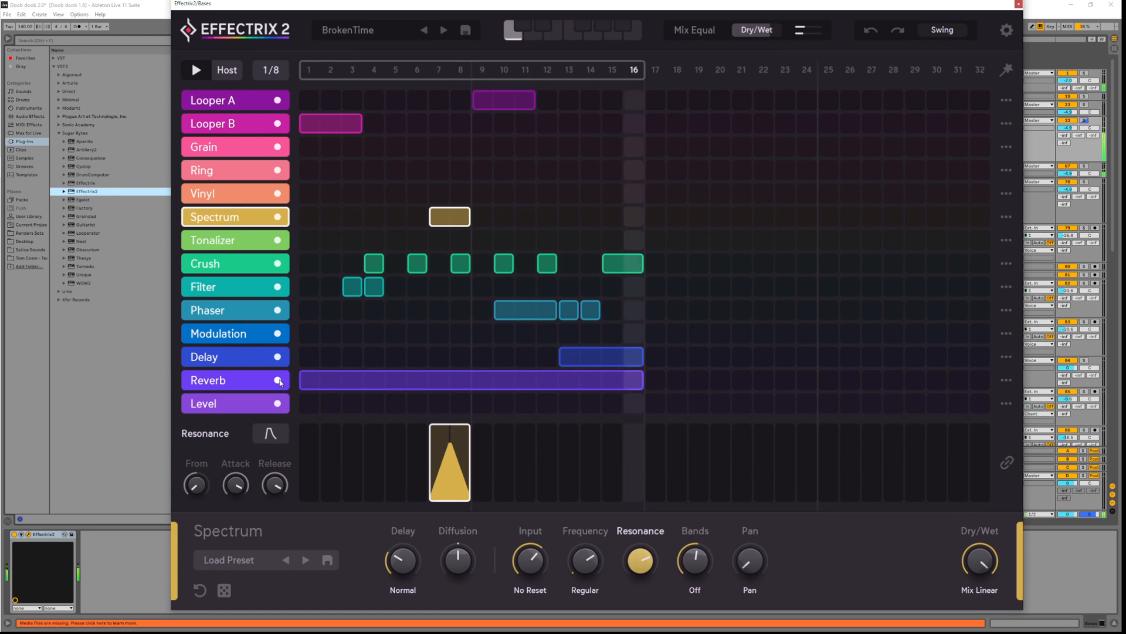
pyautogui.click(242, 387)
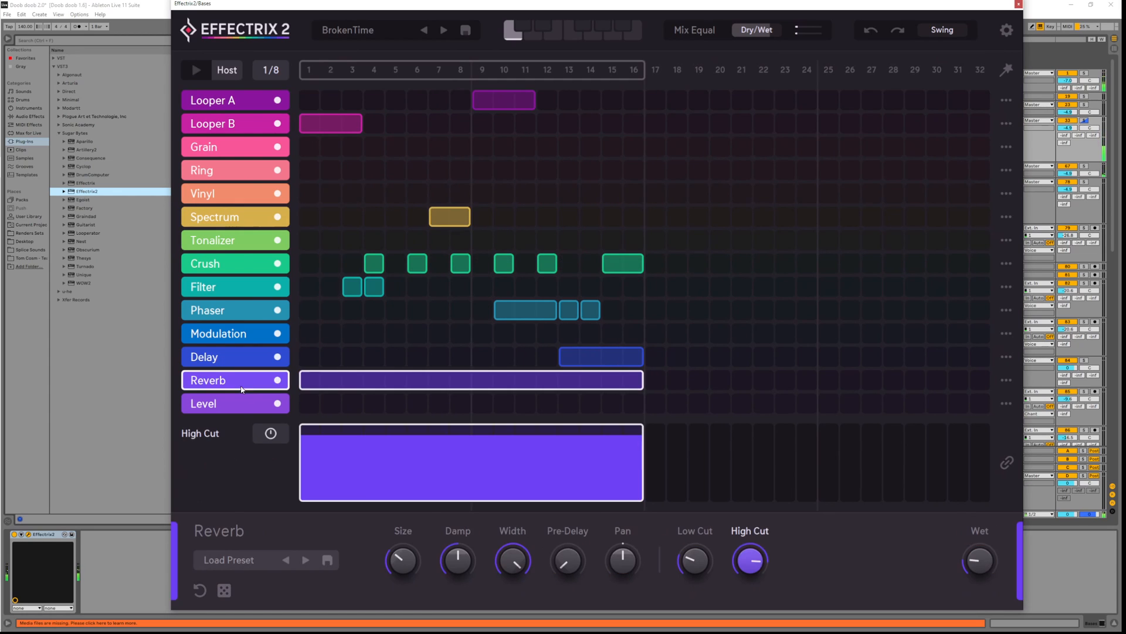
pyautogui.click(408, 556)
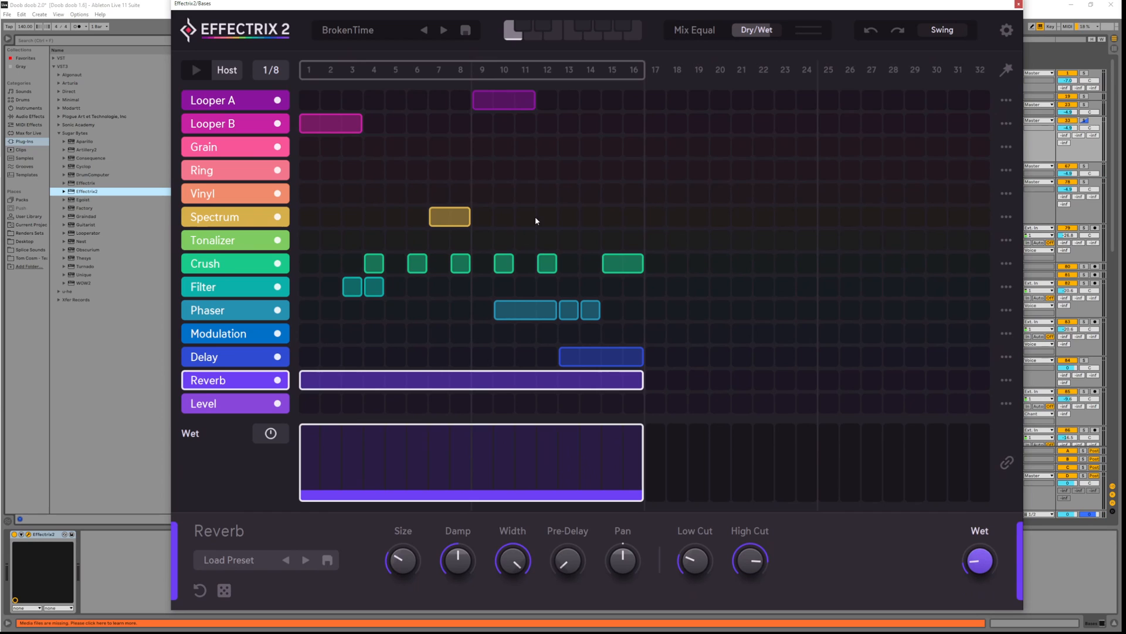
pyautogui.press('space')
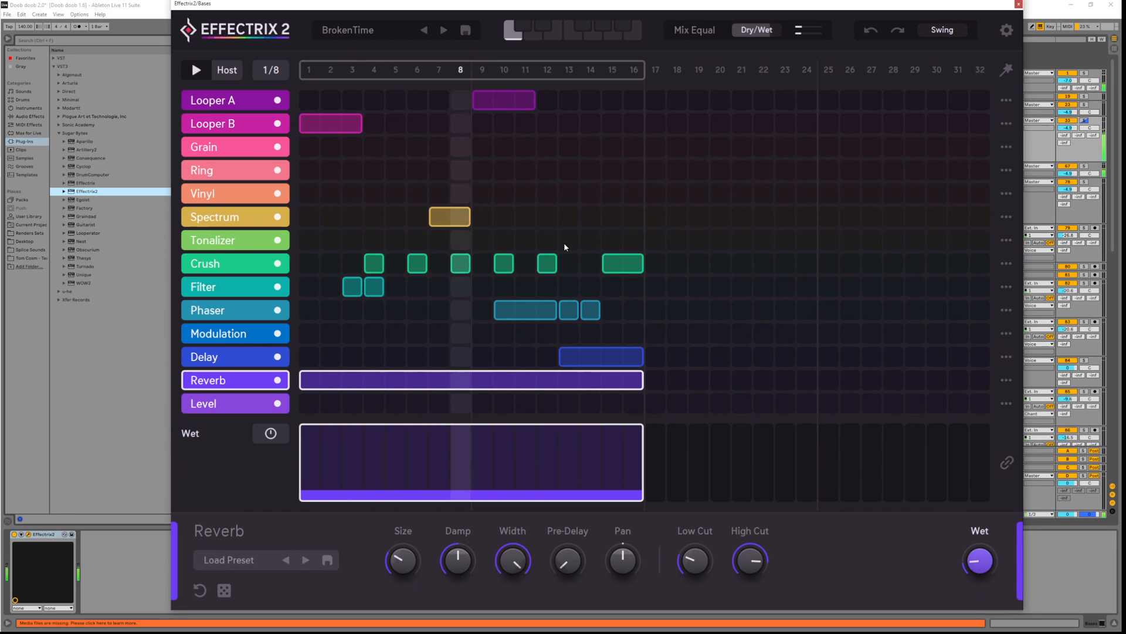
# Add a Tonalizer step at step 2 and raise its note pitch and dry/wet level
pyautogui.click(594, 241)
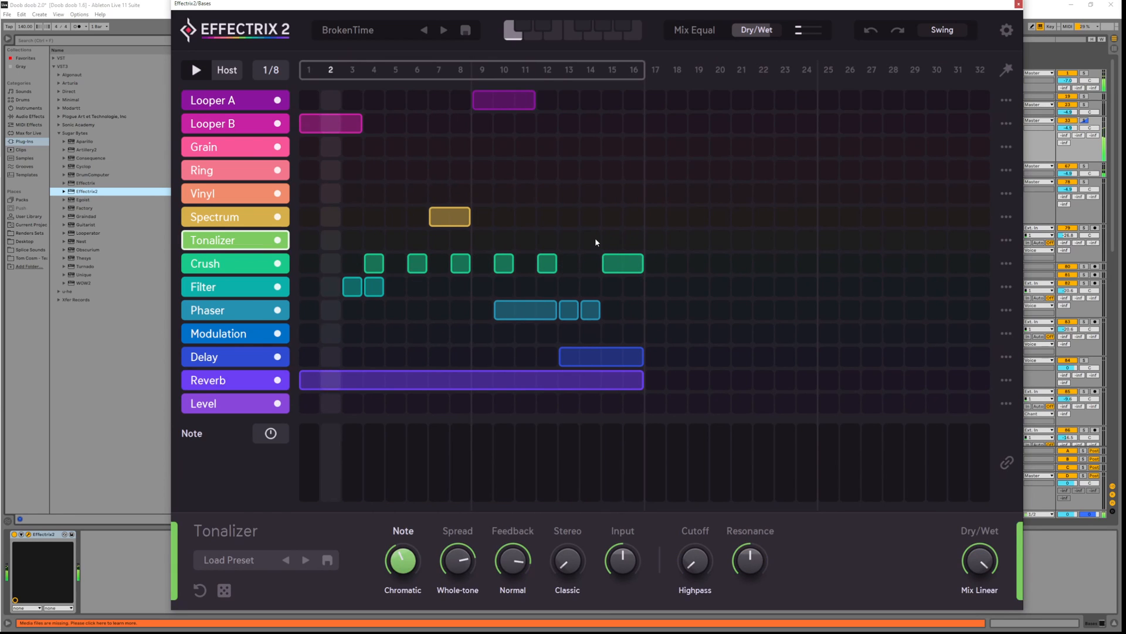
pyautogui.click(332, 240)
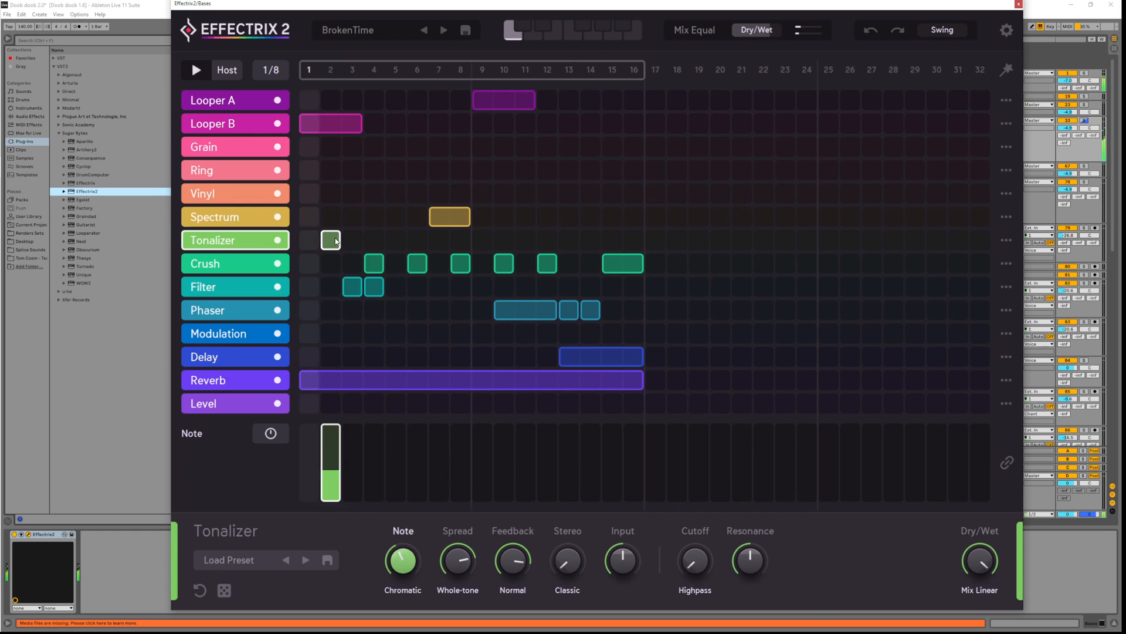
pyautogui.click(334, 240)
pyautogui.press('space')
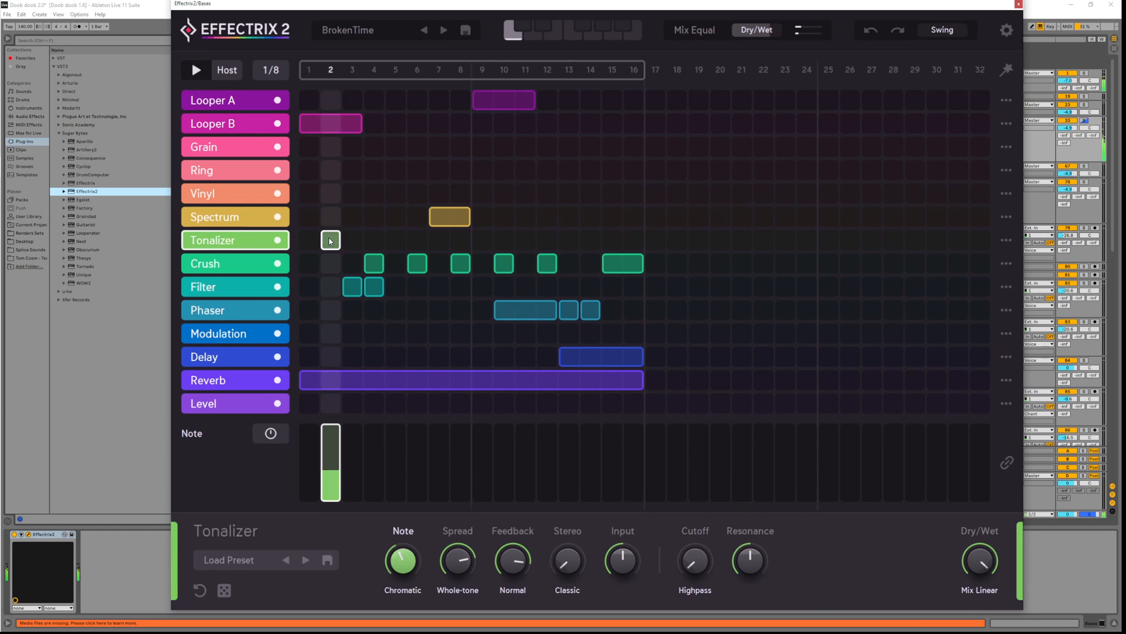
pyautogui.click(980, 560)
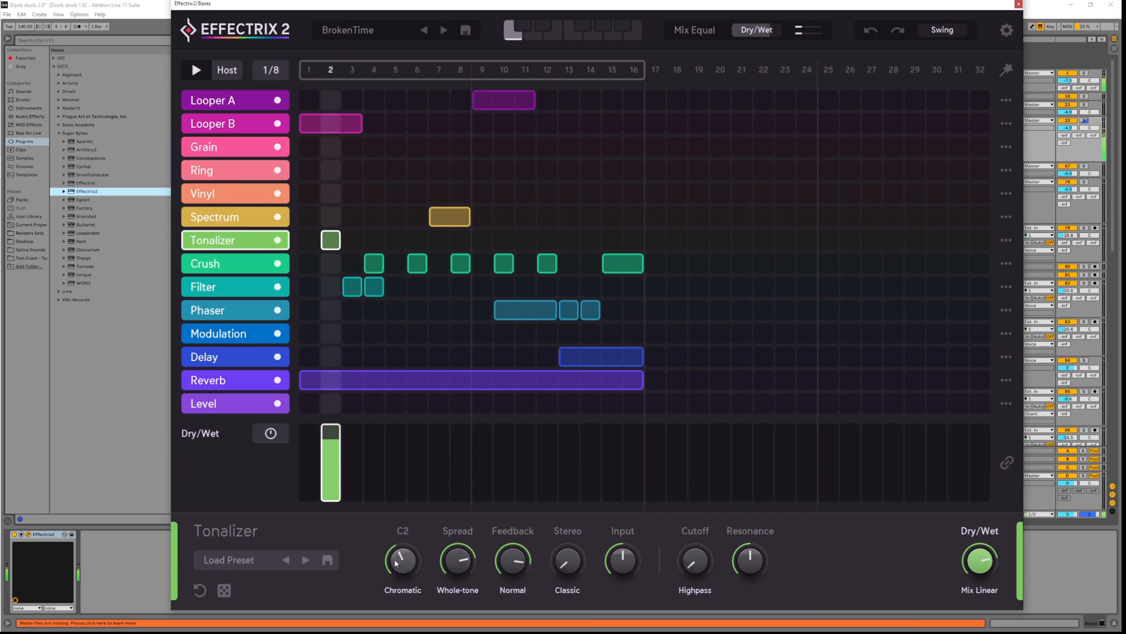
pyautogui.moveTo(396, 563); pyautogui.dragTo(403, 529)
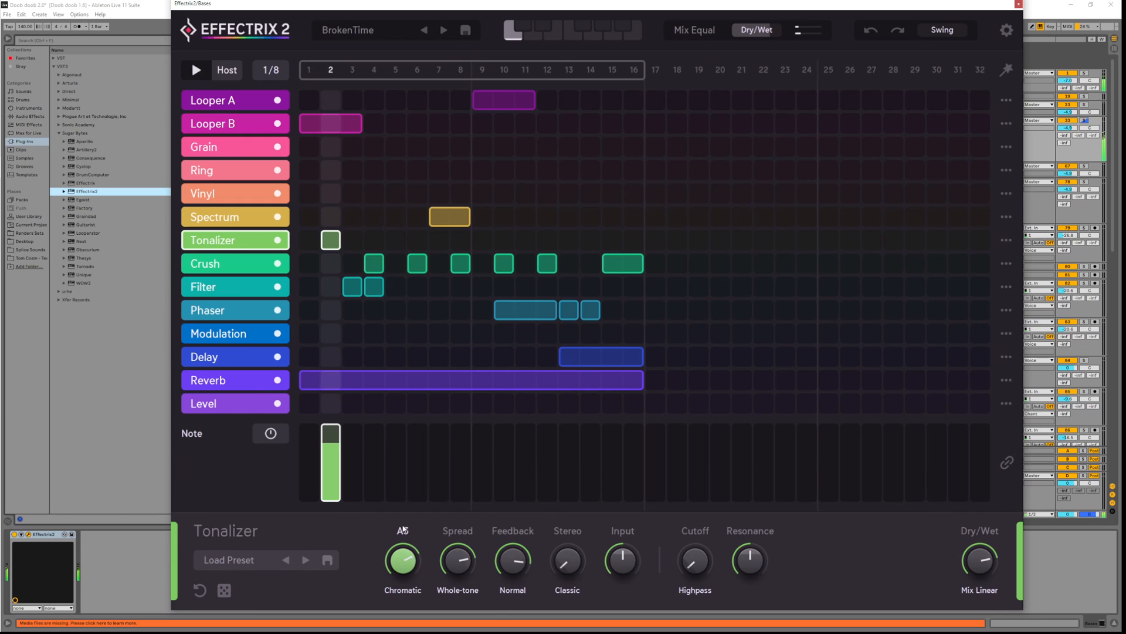
pyautogui.press('space')
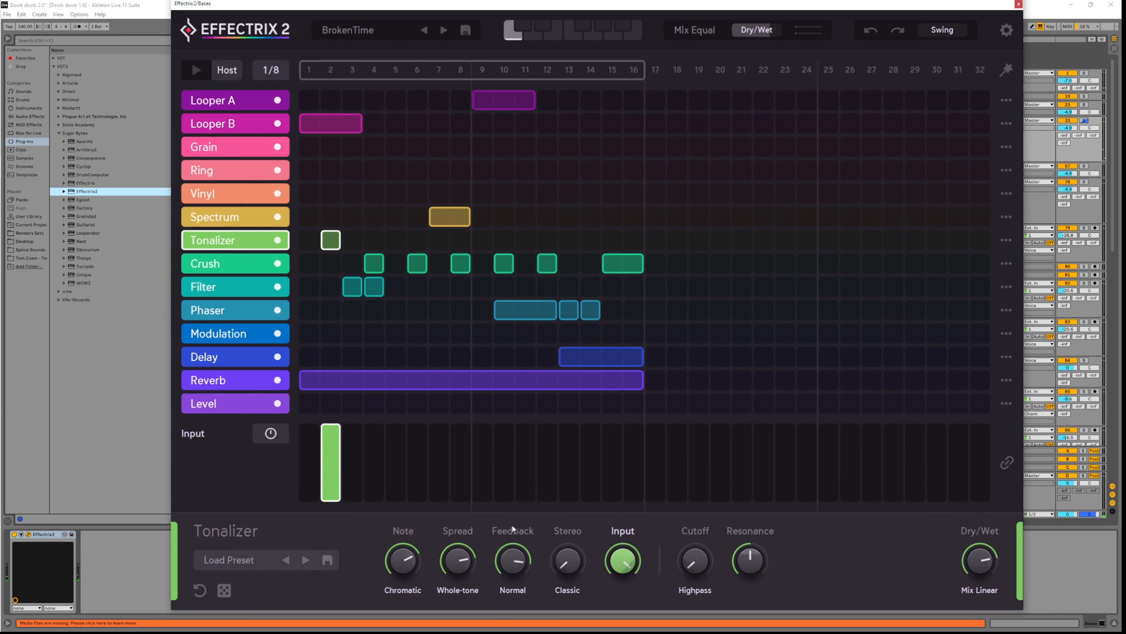
pyautogui.click(410, 569)
# Raise the Tonalizer note pitch further and lower the spread almost to zero
pyautogui.scroll(-6, 407, 576)
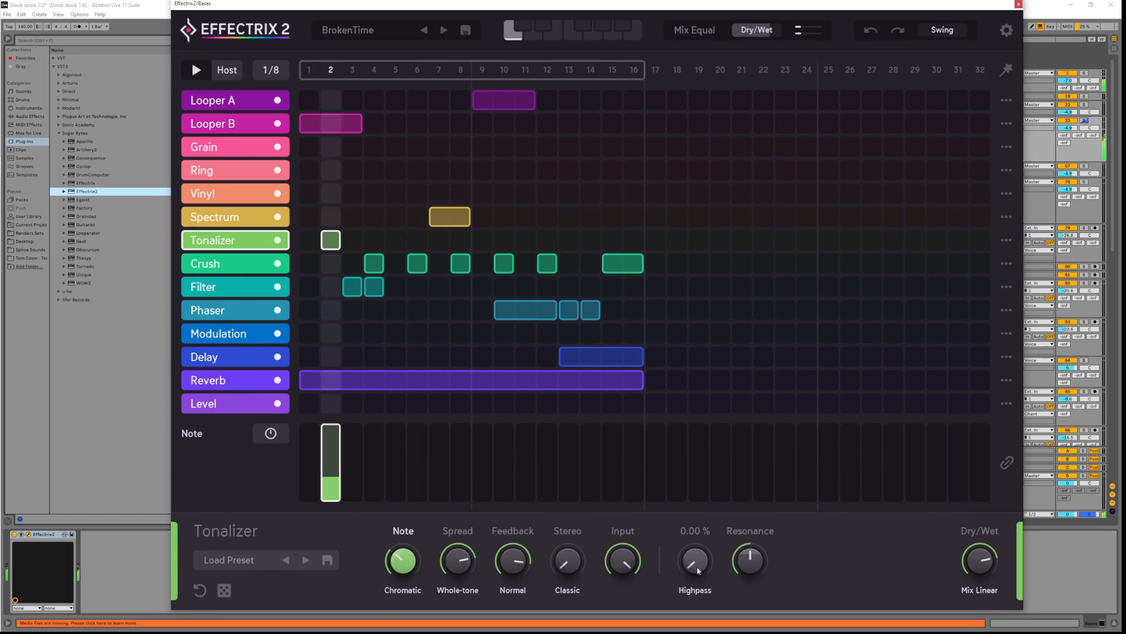
pyautogui.click(470, 595)
pyautogui.click(466, 581)
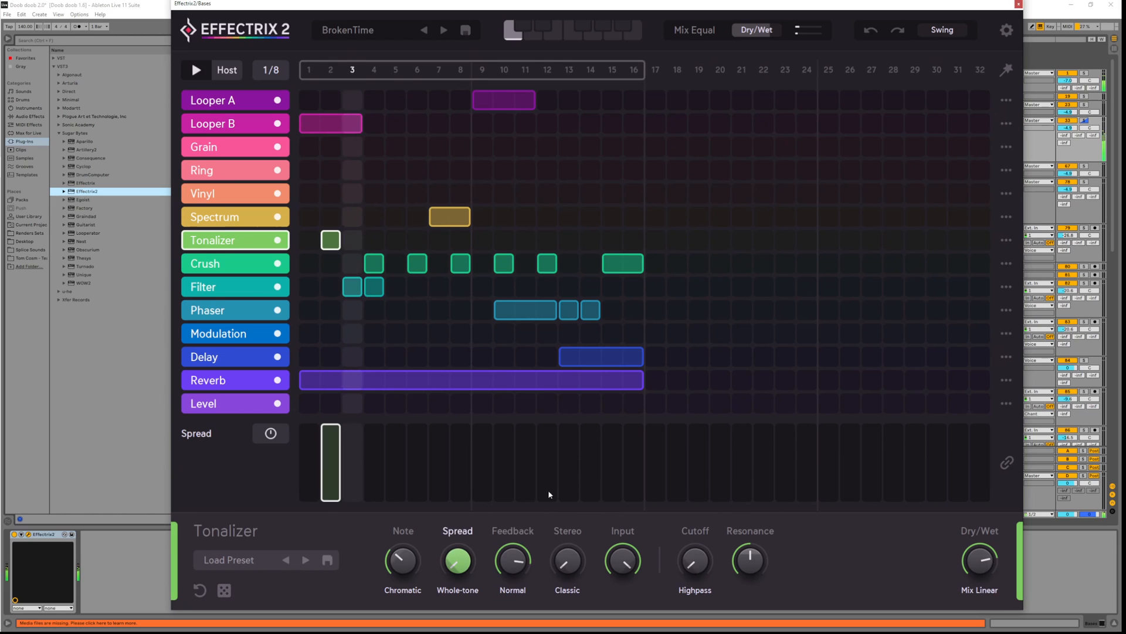
pyautogui.click(516, 556)
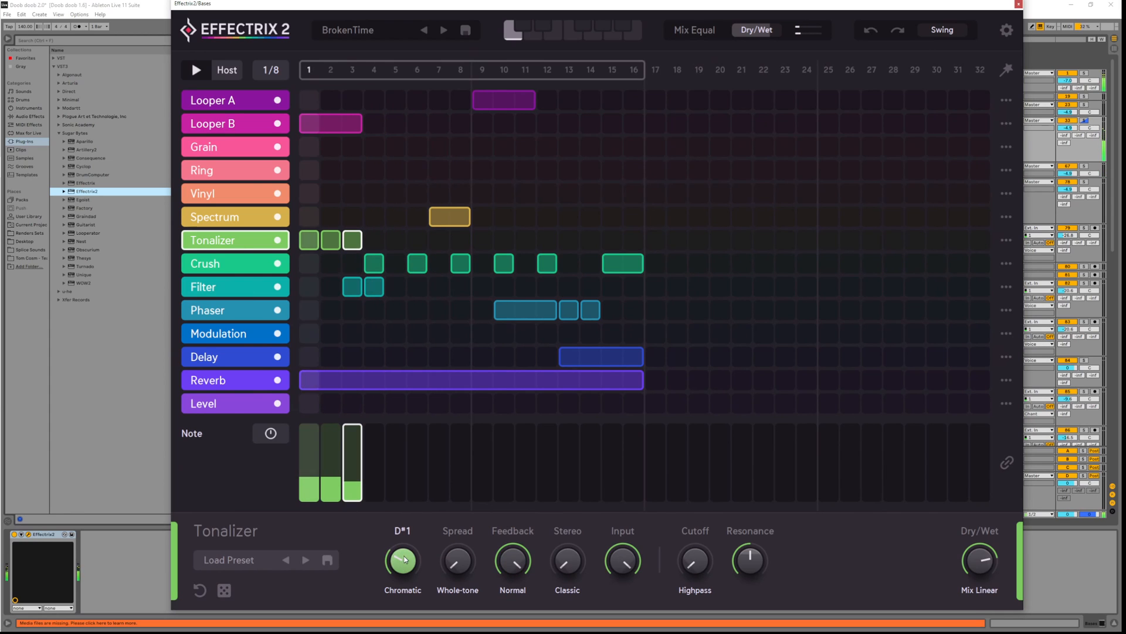
pyautogui.press('space')
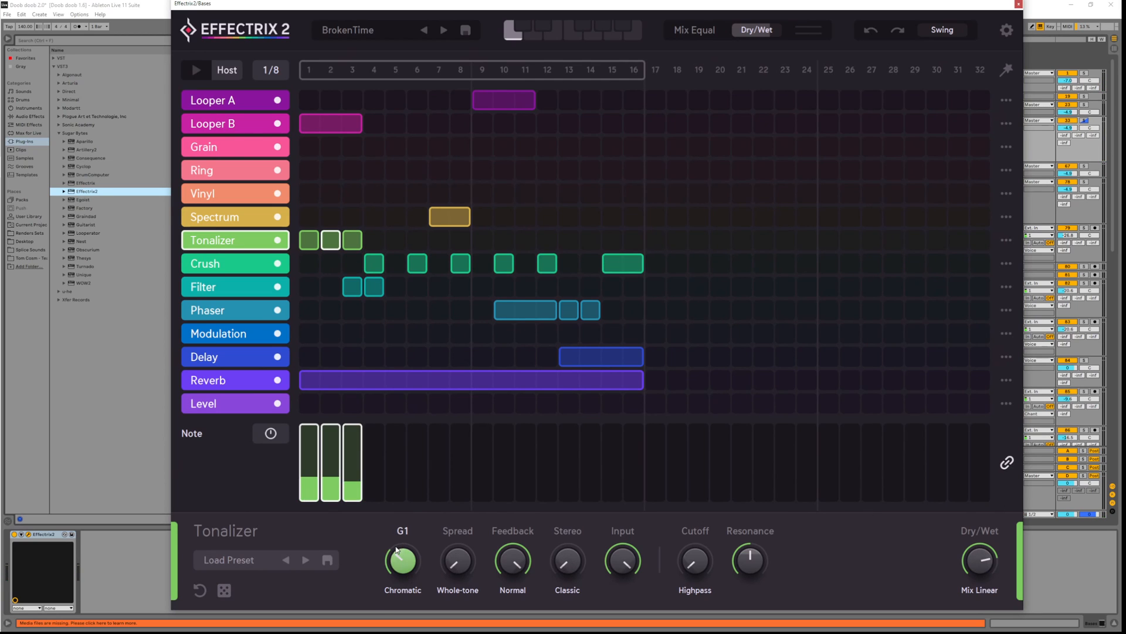
pyautogui.moveTo(411, 571); pyautogui.dragTo(412, 564)
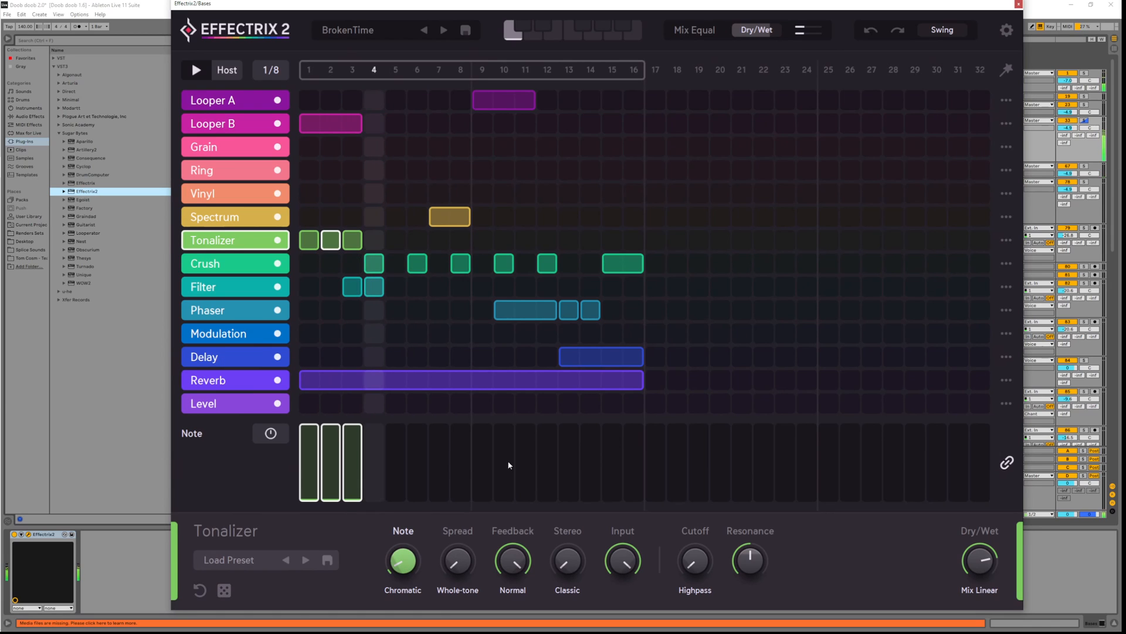
pyautogui.moveTo(458, 454); pyautogui.dragTo(468, 604)
# Switch the Tonalizer spread scale to Minor and audition a spread sweep
pyautogui.click(468, 598)
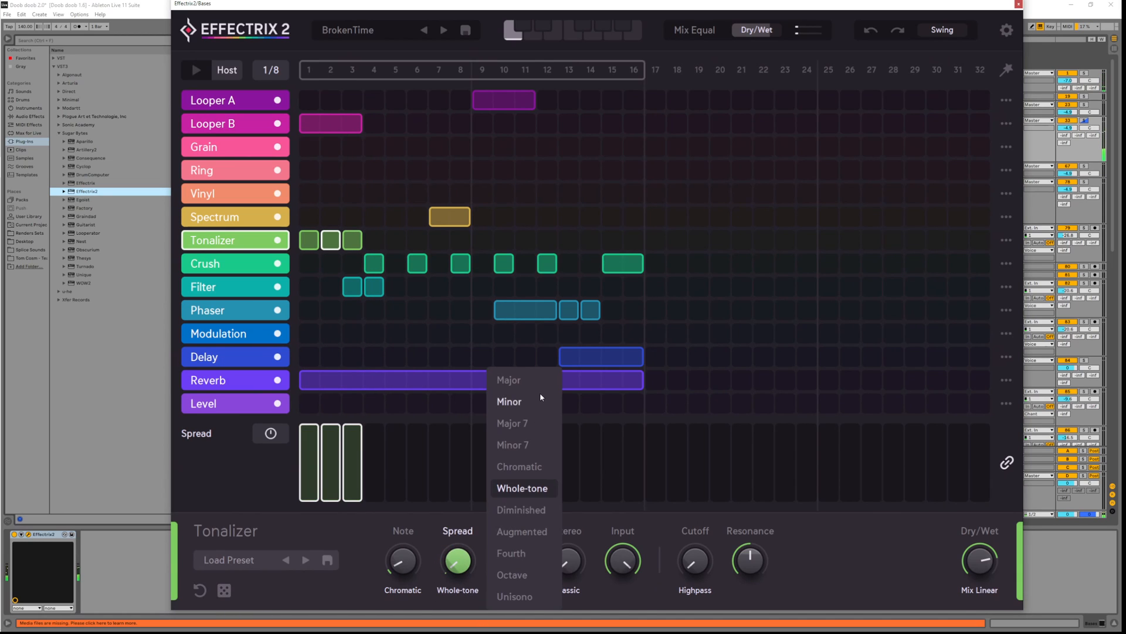
pyautogui.click(538, 394)
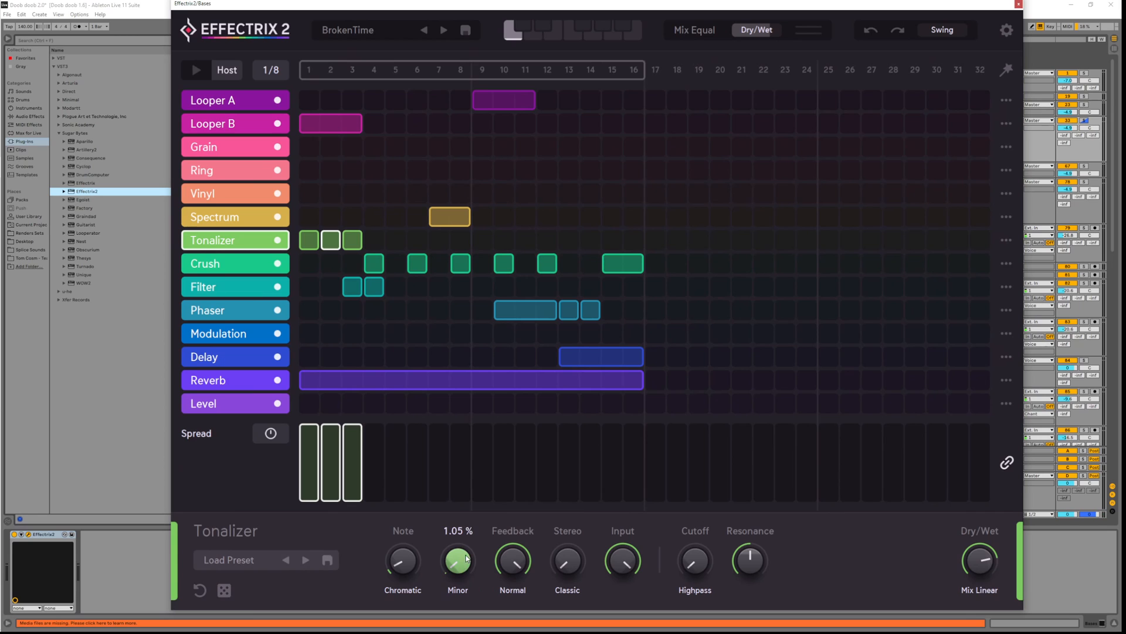
pyautogui.press('space')
pyautogui.moveTo(464, 560); pyautogui.dragTo(473, 581)
pyautogui.press('space')
pyautogui.press('space')
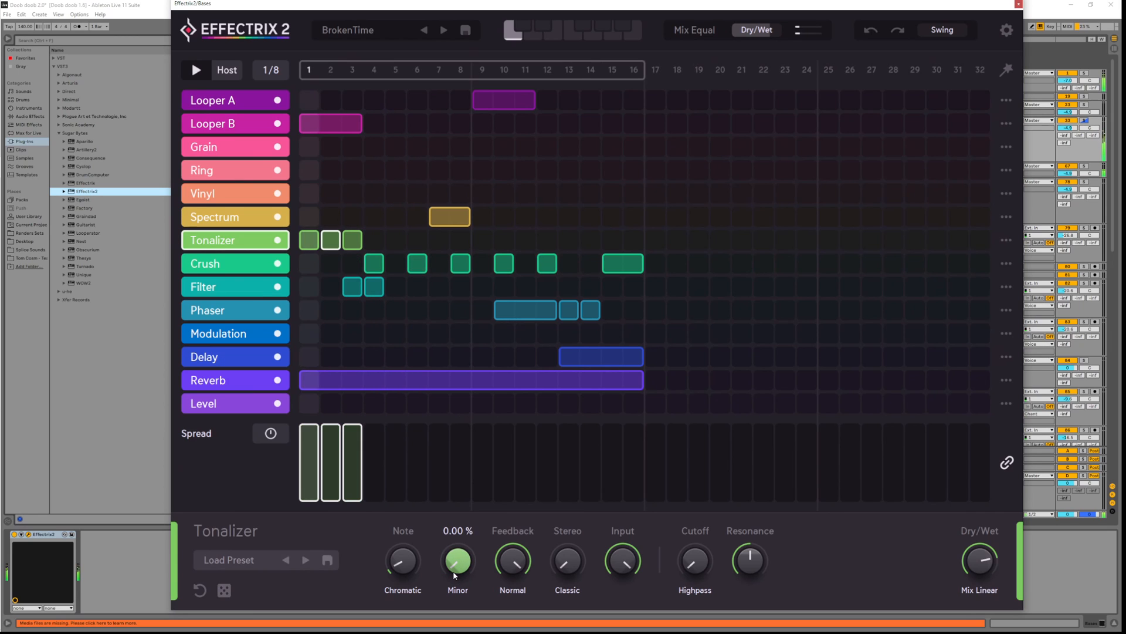
pyautogui.press('space')
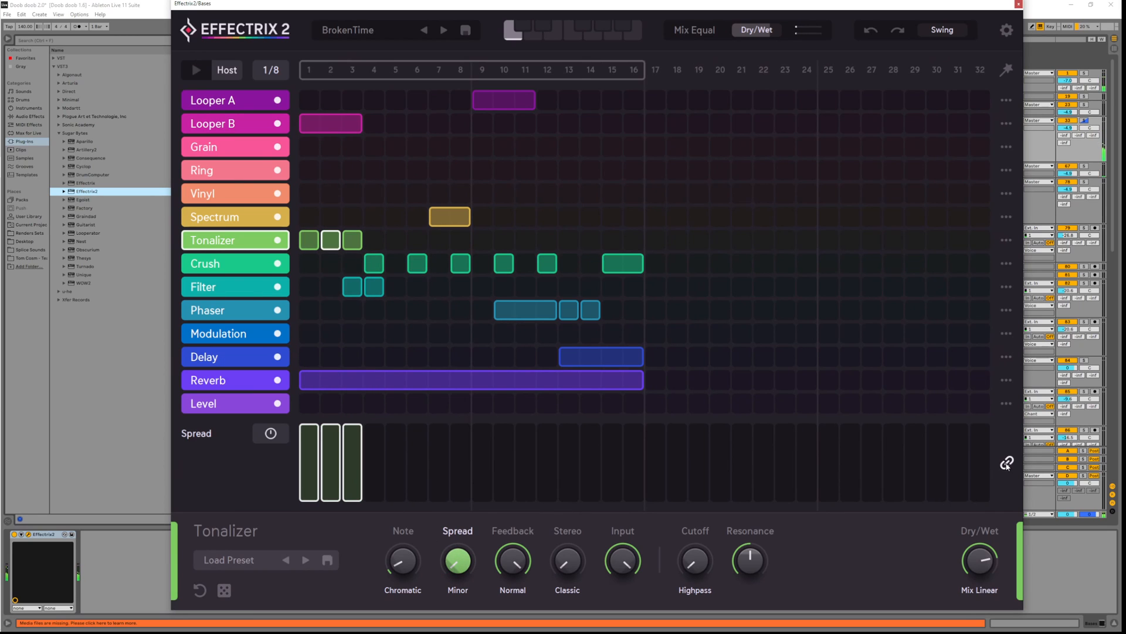
# Draw spread amounts on Tonalizer steps 2–4, with step 3 at about 76.6%
pyautogui.moveTo(337, 478)
pyautogui.mouseDown()
pyautogui.moveTo(331, 458)
pyautogui.moveTo(350, 446)
pyautogui.mouseUp()
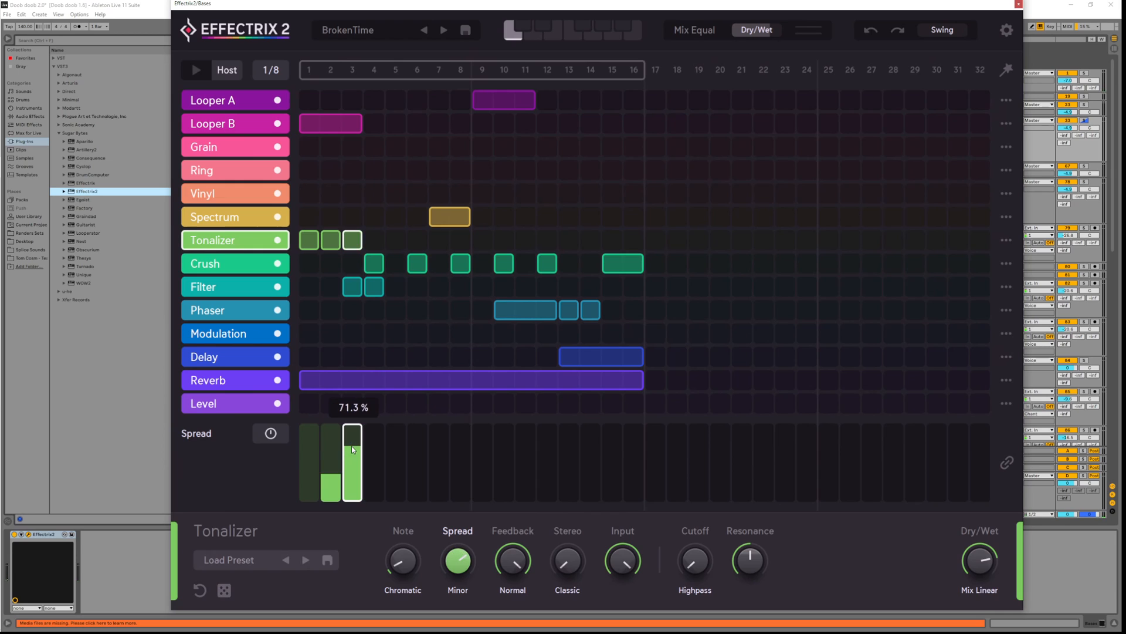
pyautogui.press('space')
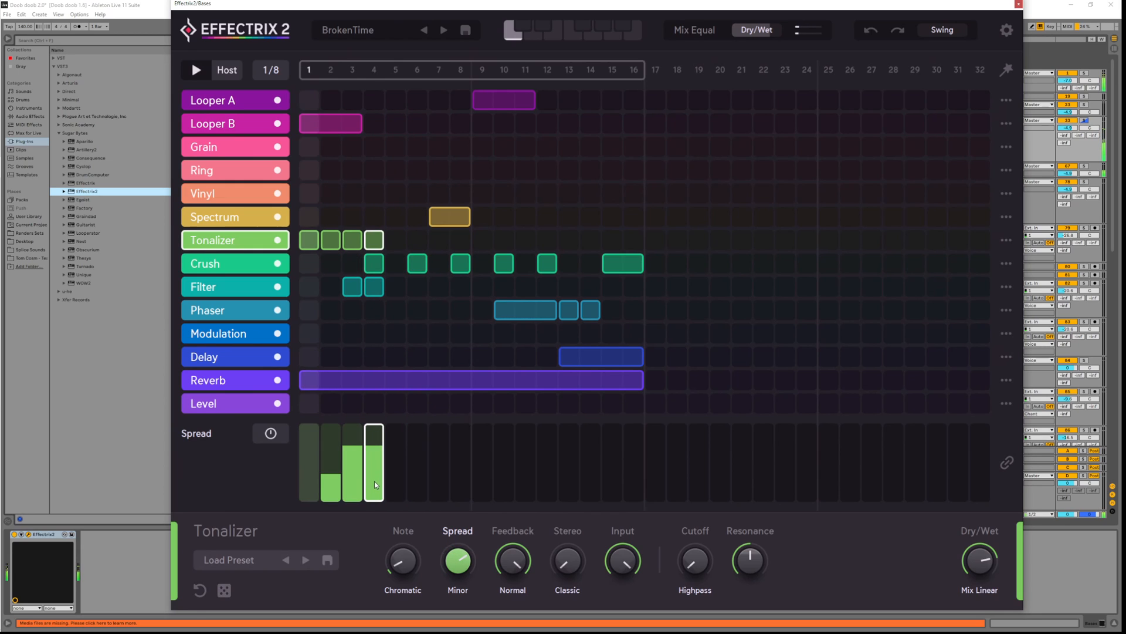
pyautogui.moveTo(375, 481)
pyautogui.mouseDown()
pyautogui.moveTo(375, 459)
pyautogui.moveTo(385, 491)
pyautogui.moveTo(382, 477)
pyautogui.mouseUp()
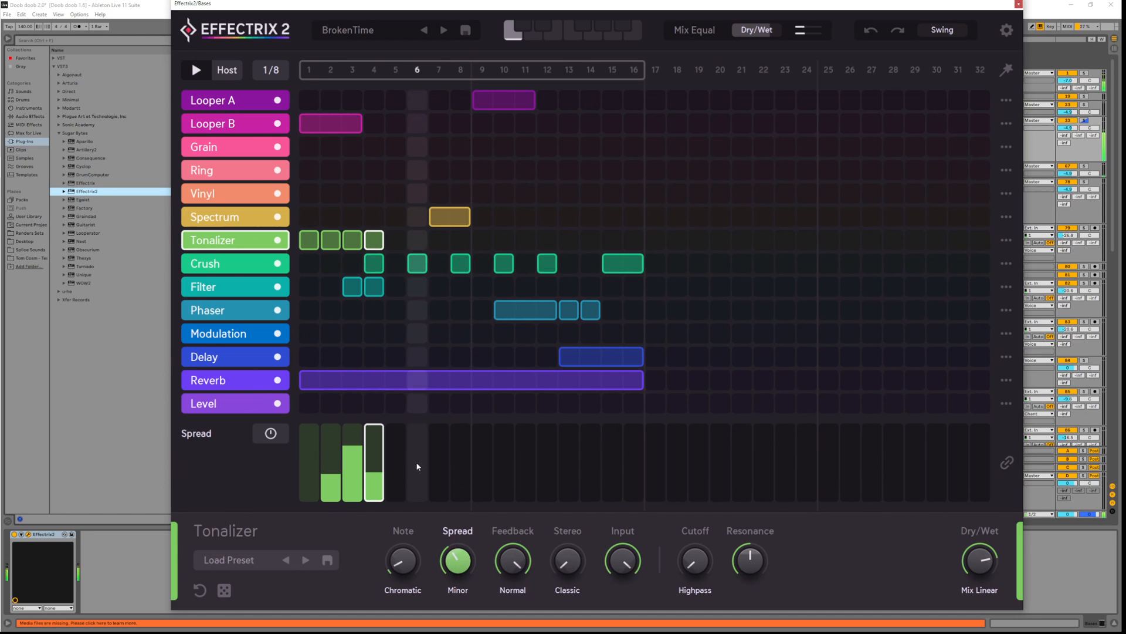
pyautogui.moveTo(359, 463)
pyautogui.mouseDown()
pyautogui.moveTo(361, 450)
pyautogui.moveTo(382, 475)
pyautogui.moveTo(382, 465)
pyautogui.moveTo(340, 462)
pyautogui.moveTo(343, 473)
pyautogui.mouseUp()
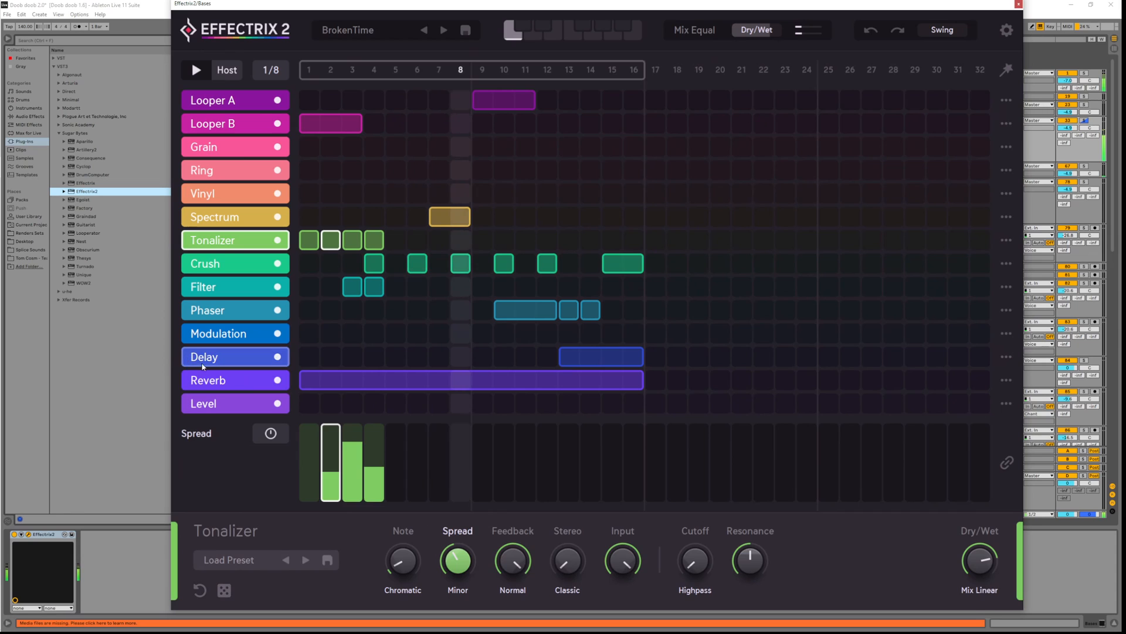
# Raise the Delay feedback amount and close the Effectrix 2 window
pyautogui.click(229, 356)
pyautogui.moveTo(513, 581); pyautogui.dragTo(508, 576)
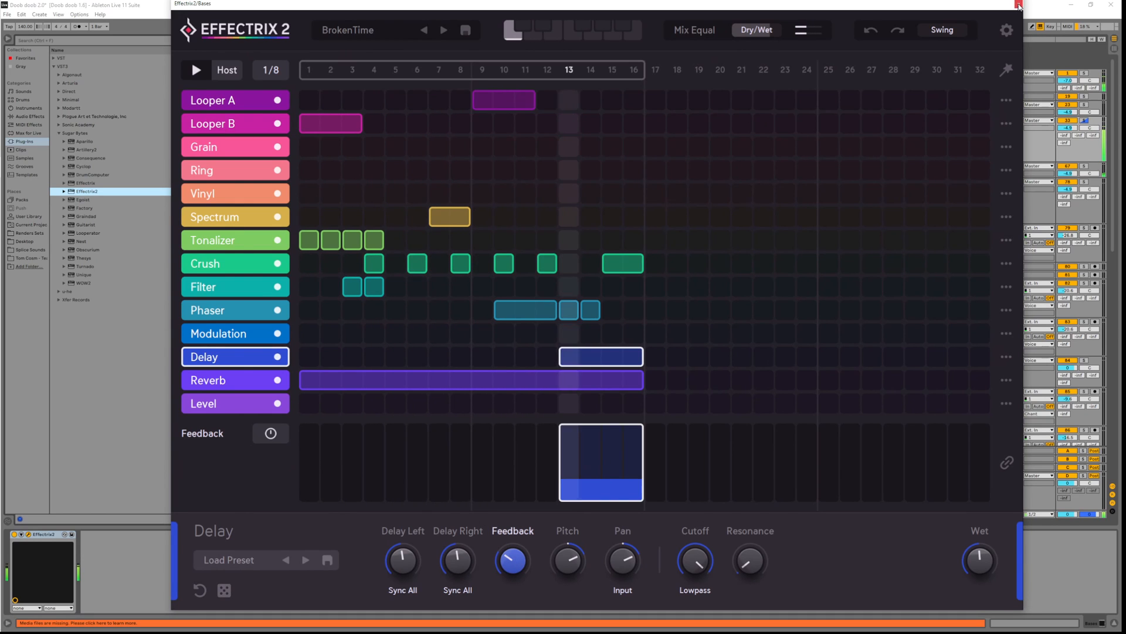
pyautogui.click(1019, 4)
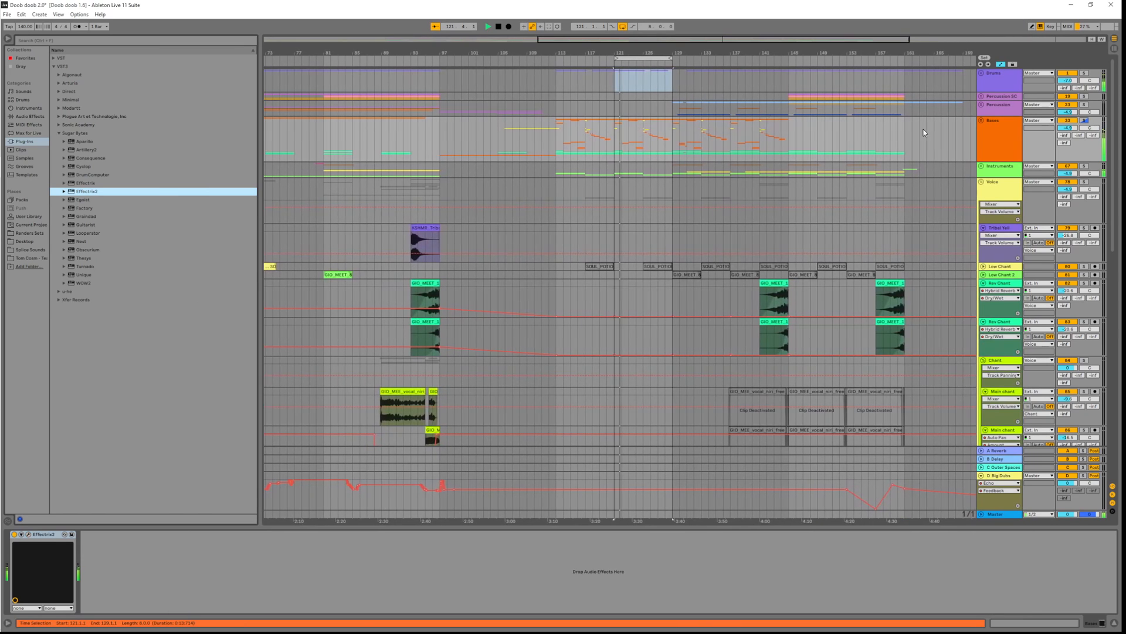
# Compare Effectrix2 bypassed and active, then place it before the Master Limiter and play
pyautogui.click(14, 534)
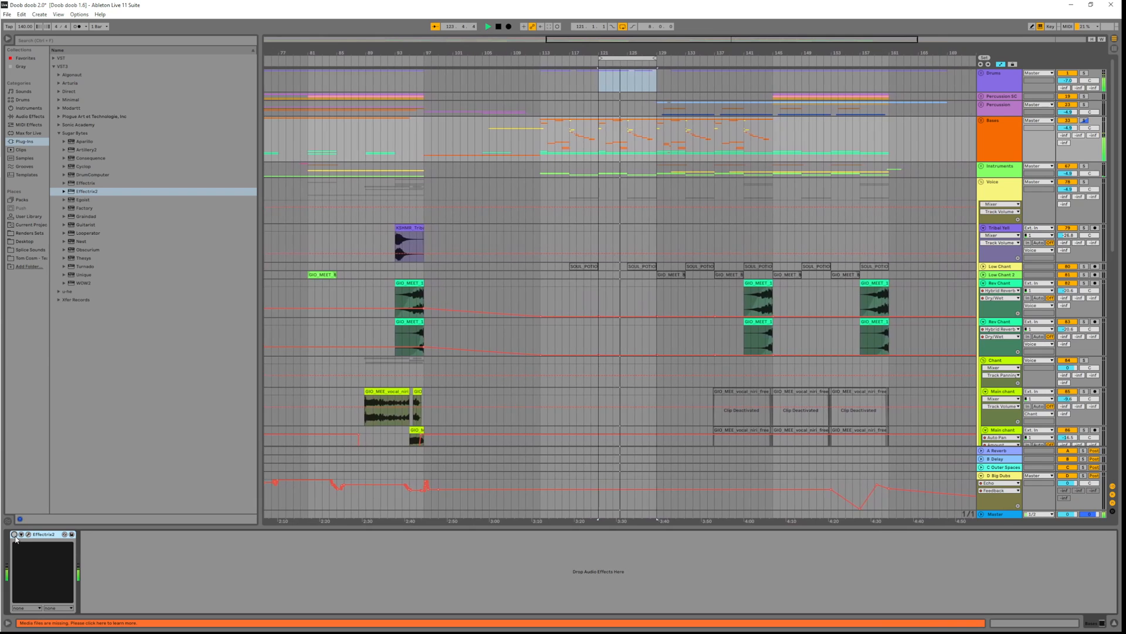
pyautogui.click(15, 535)
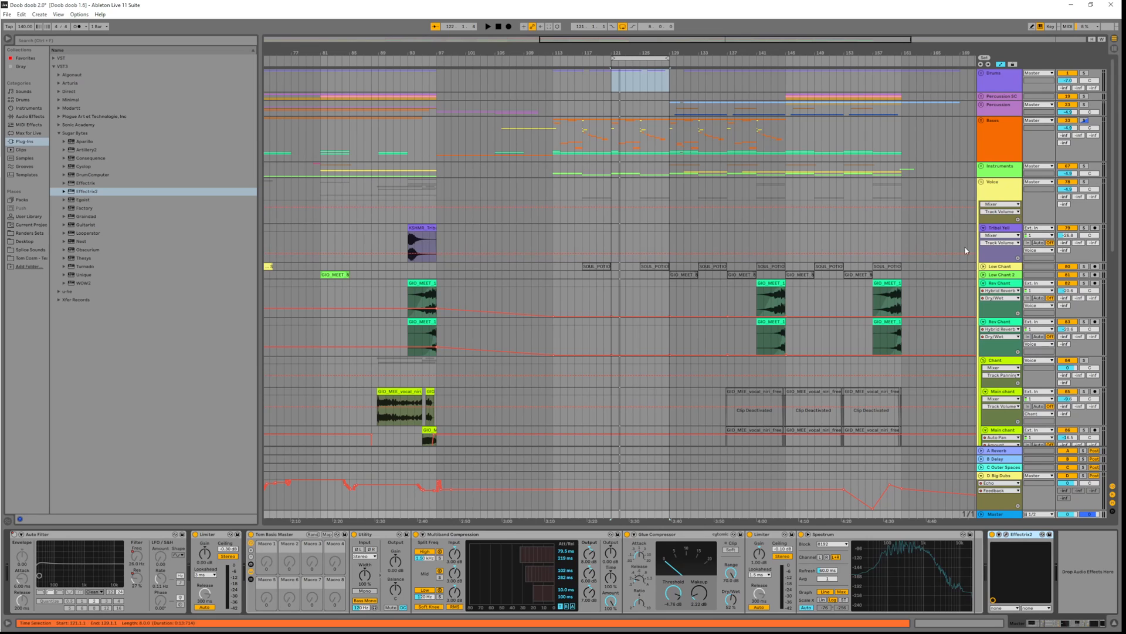
pyautogui.click(995, 127)
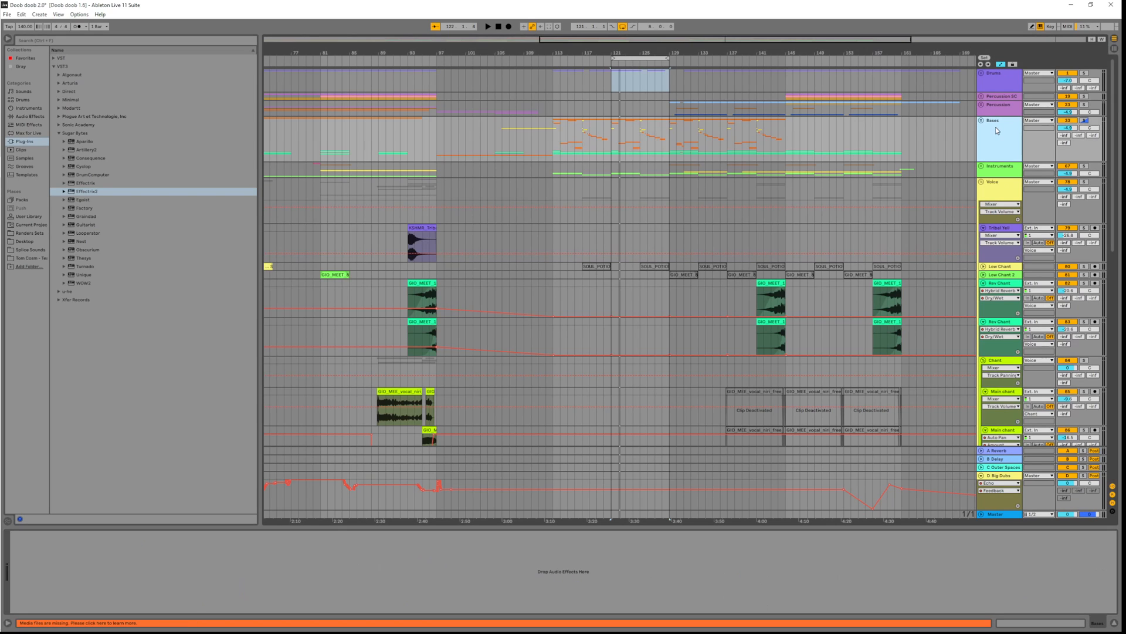
pyautogui.click(995, 515)
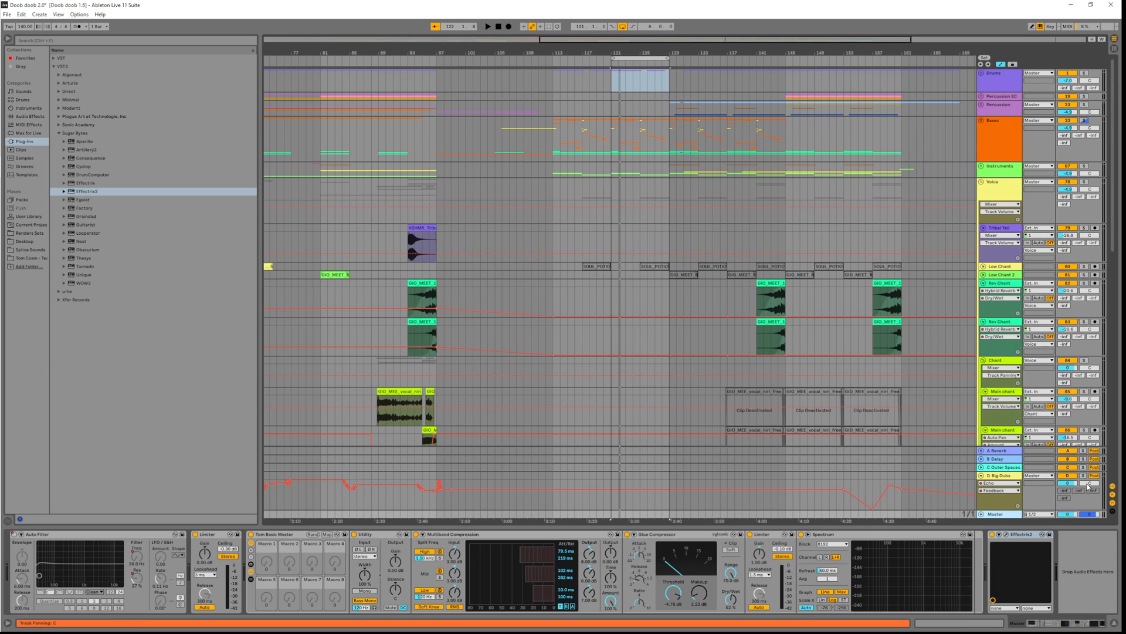
pyautogui.click(206, 550)
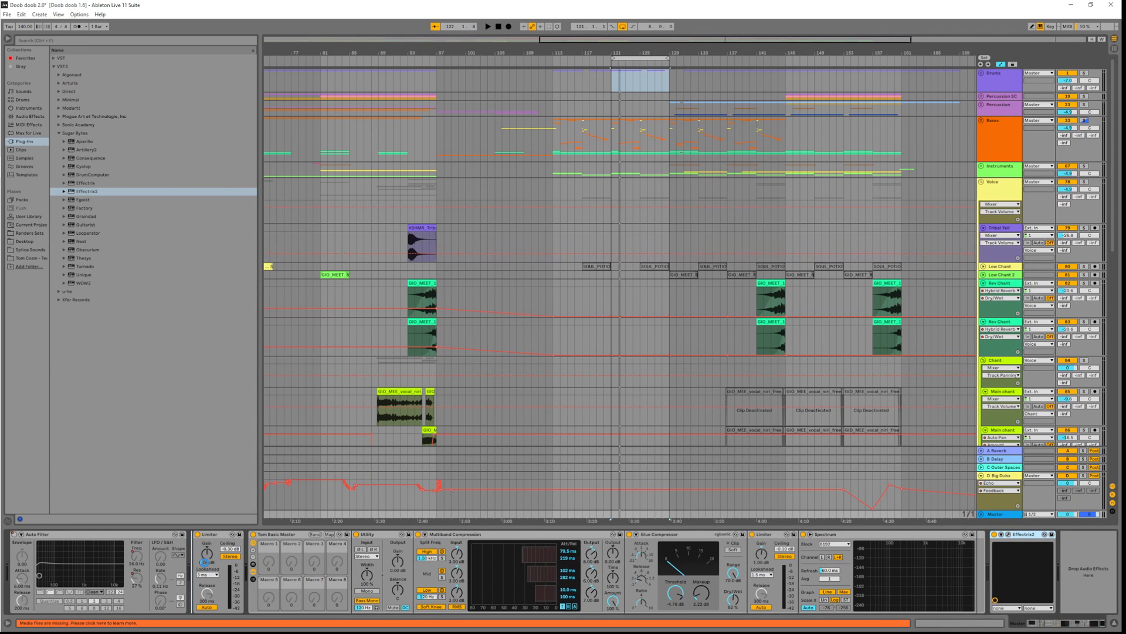
pyautogui.press('space')
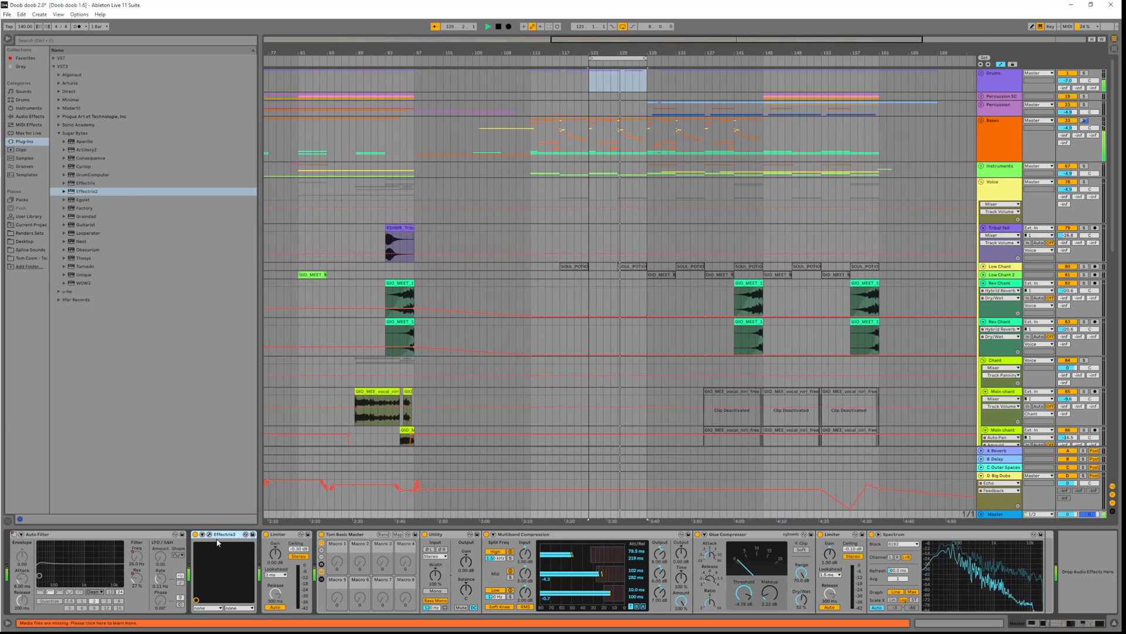
# Move Effectrix2 onto the Bases track, group it into an Audio Effect Rack, and show its chains
pyautogui.moveTo(223, 539); pyautogui.dragTo(997, 121)
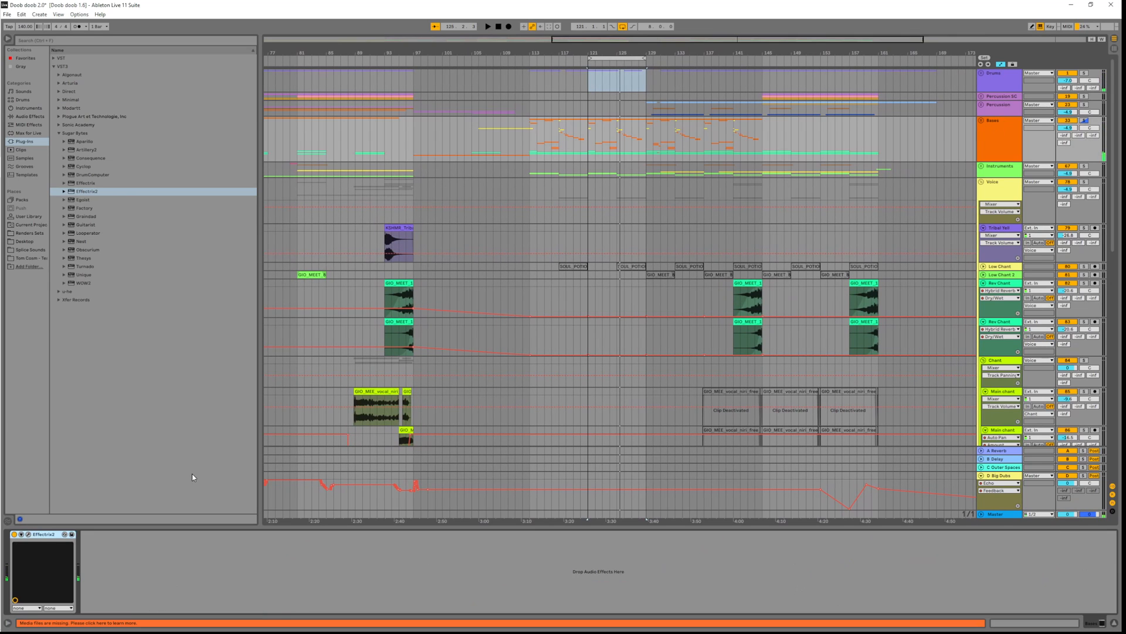
pyautogui.rightClick(48, 532)
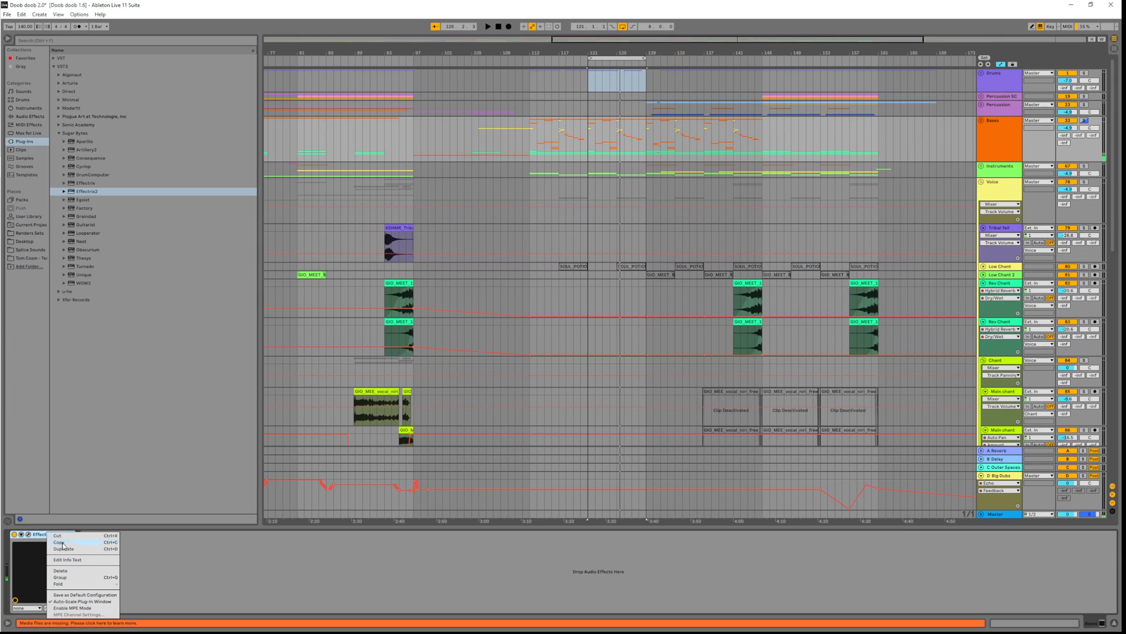
pyautogui.click(77, 578)
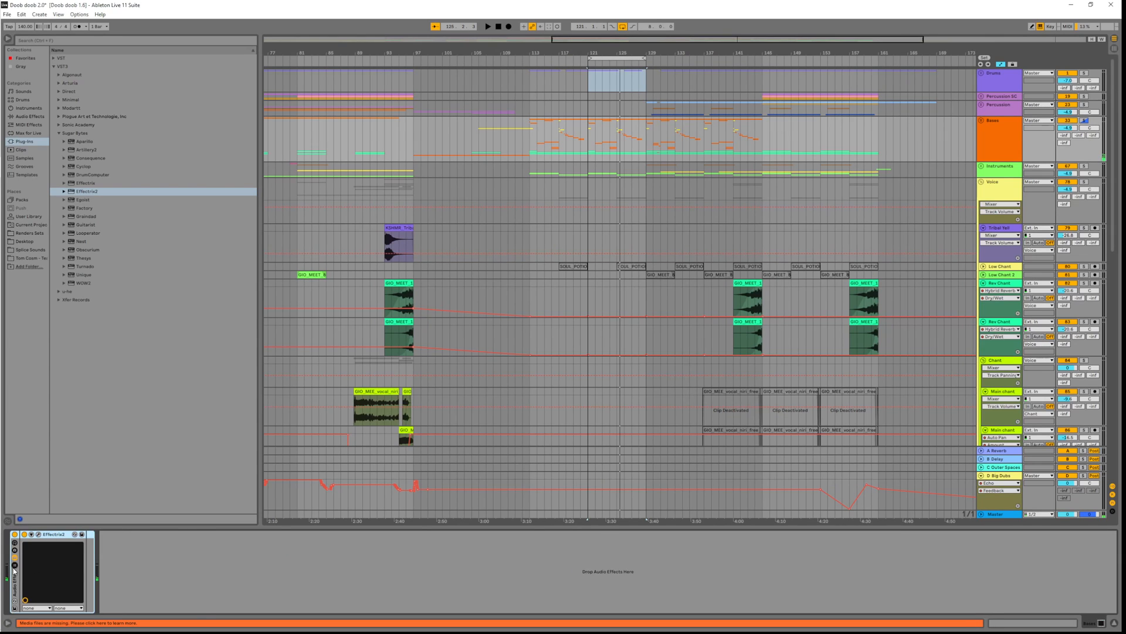
pyautogui.click(15, 565)
pyautogui.click(41, 560)
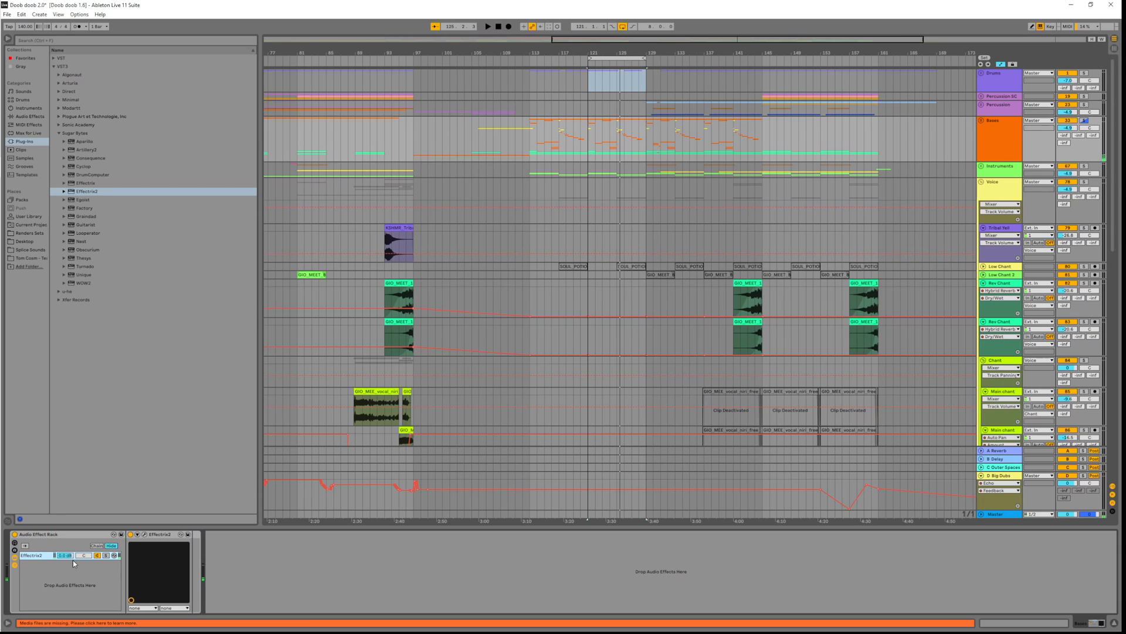
# Duplicate the Effectrix2 chain and set the chain selector to about 2
pyautogui.hotkey('ctrl', 'd')
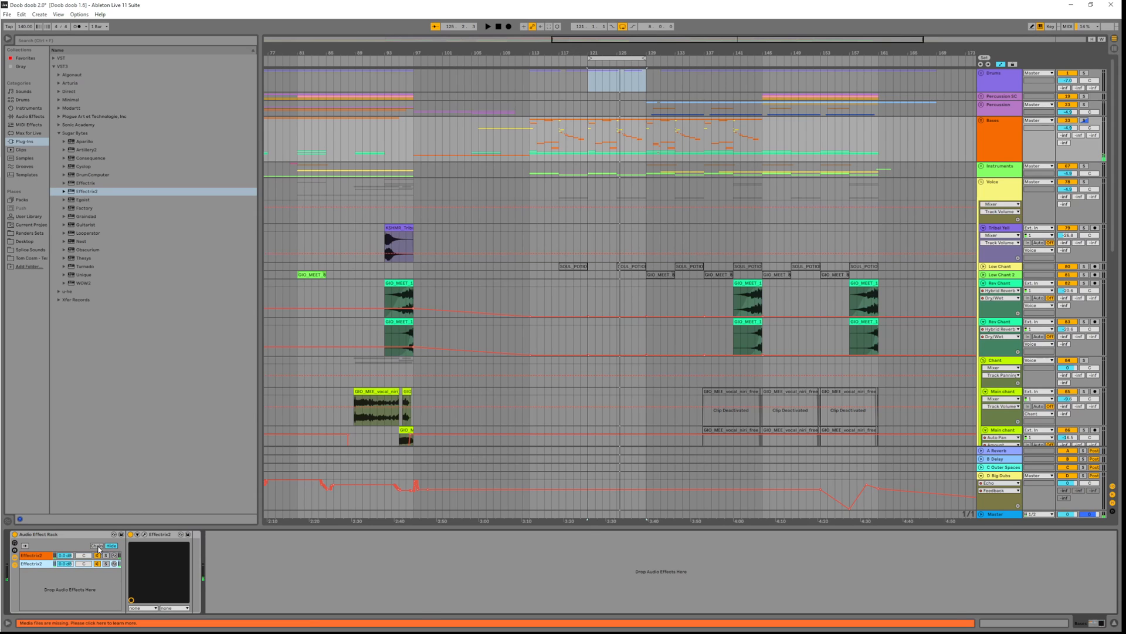
pyautogui.click(98, 546)
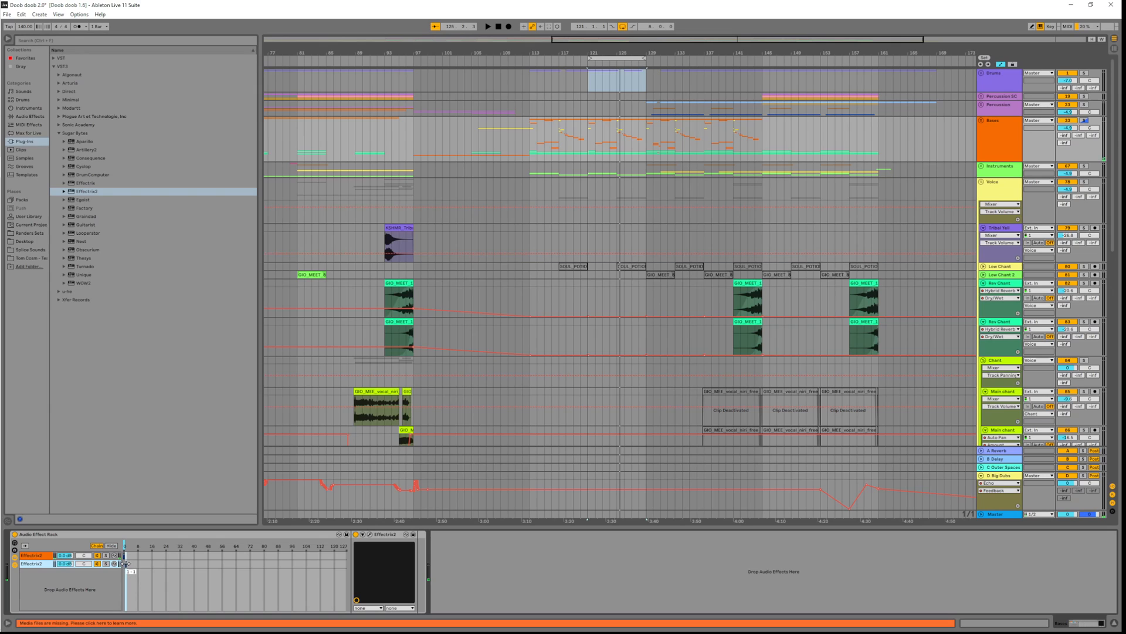
pyautogui.moveTo(124, 543); pyautogui.dragTo(127, 543)
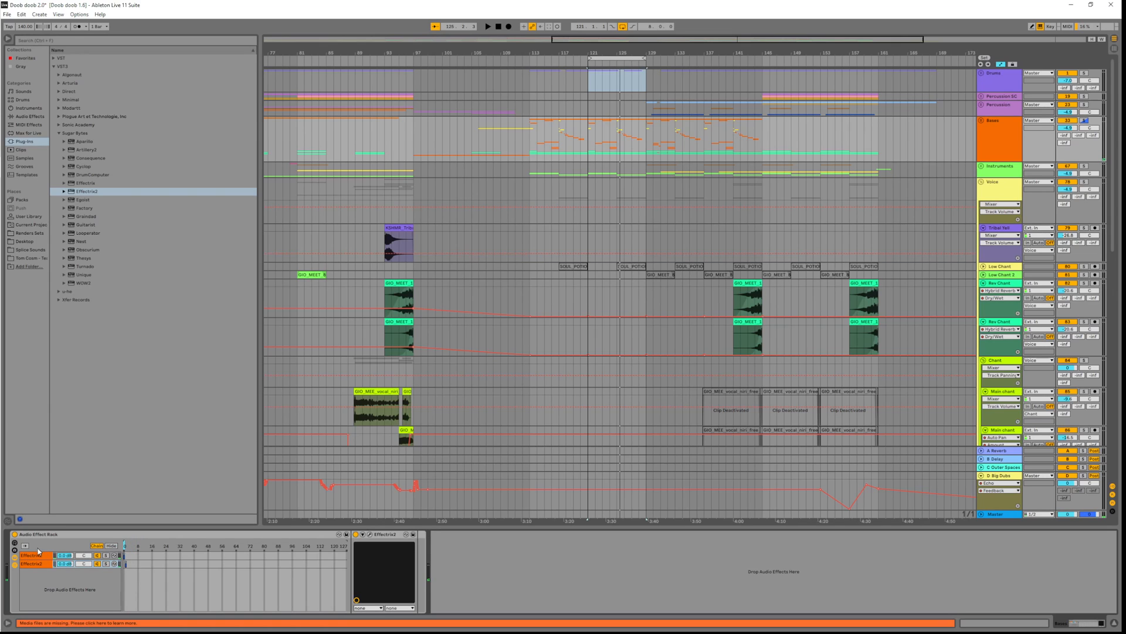
# Map the Chain Selector to Macro 1, then audition the rack briefly
pyautogui.click(15, 546)
pyautogui.click(347, 534)
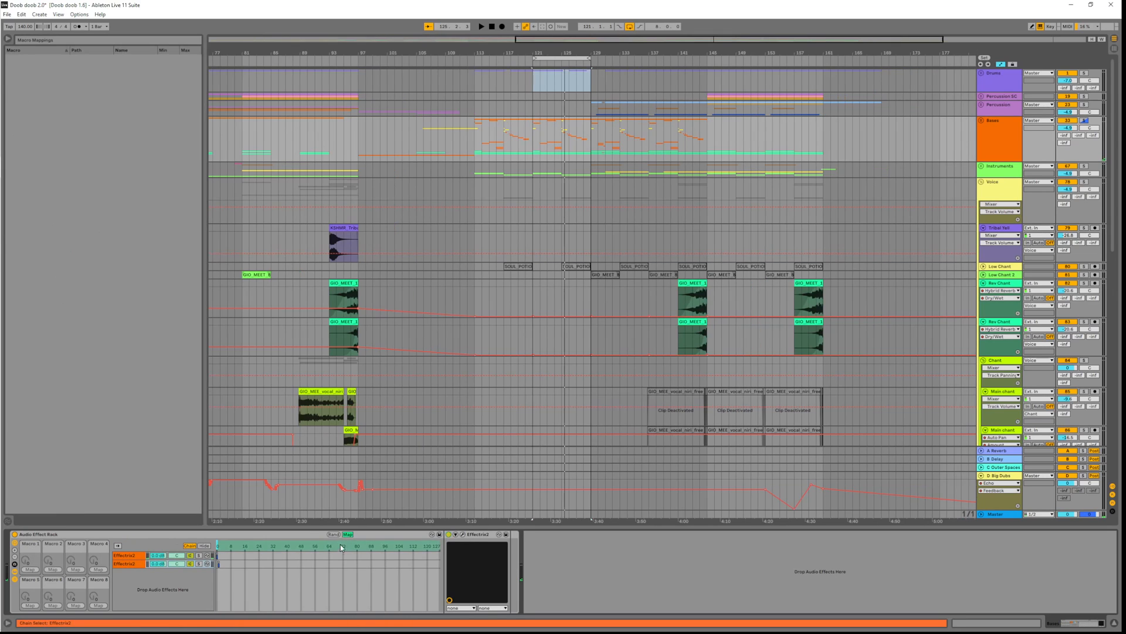
pyautogui.click(312, 548)
pyautogui.click(29, 569)
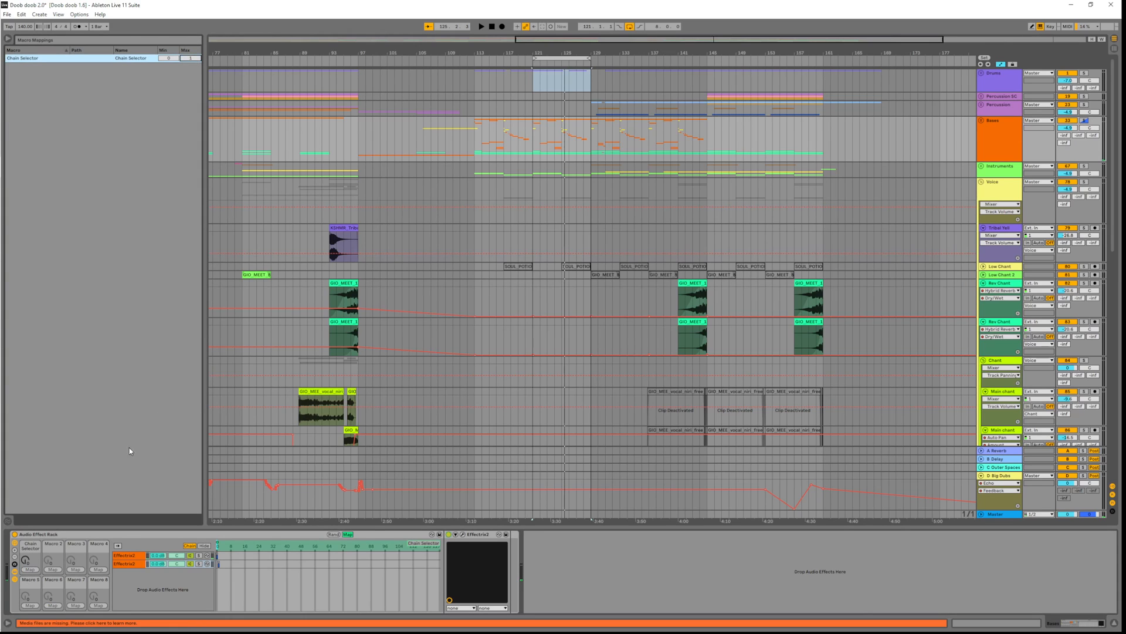
pyautogui.click(348, 534)
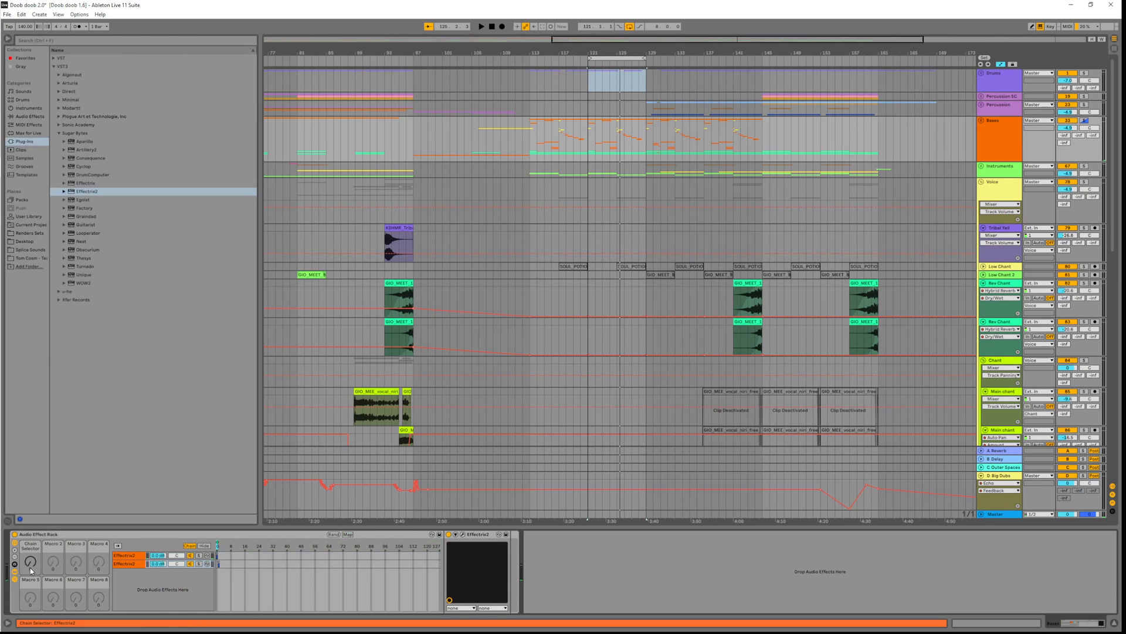
pyautogui.press('space')
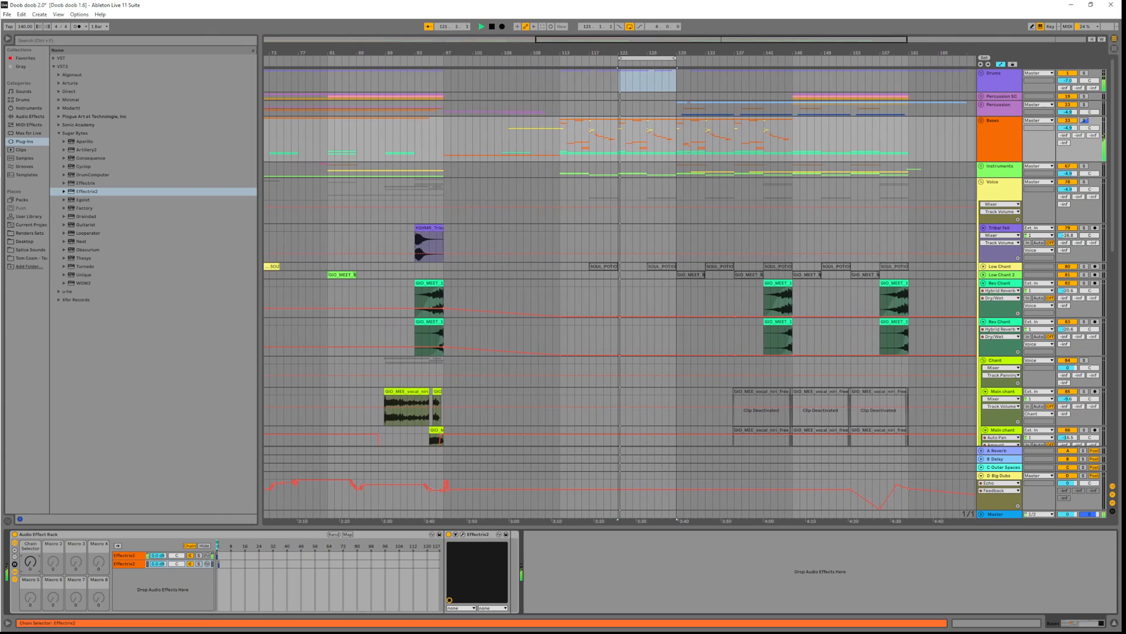
pyautogui.press('space')
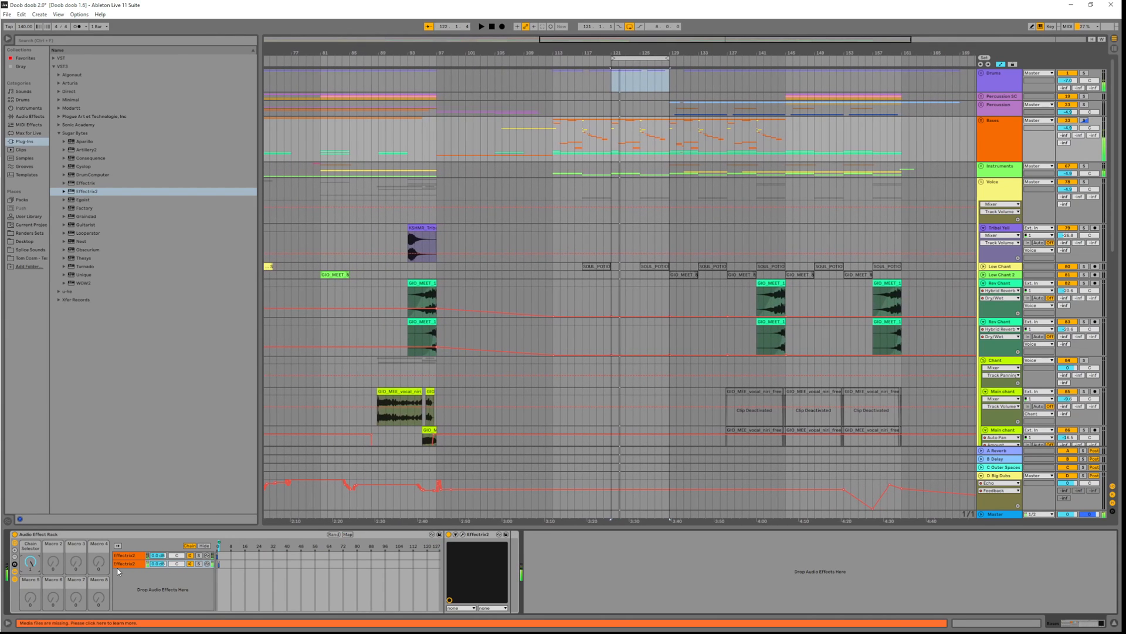
pyautogui.click(277, 555)
# Load the Bender preset from the Complex [Ry Manning] folder in Effectrix 2 and play it
pyautogui.click(464, 534)
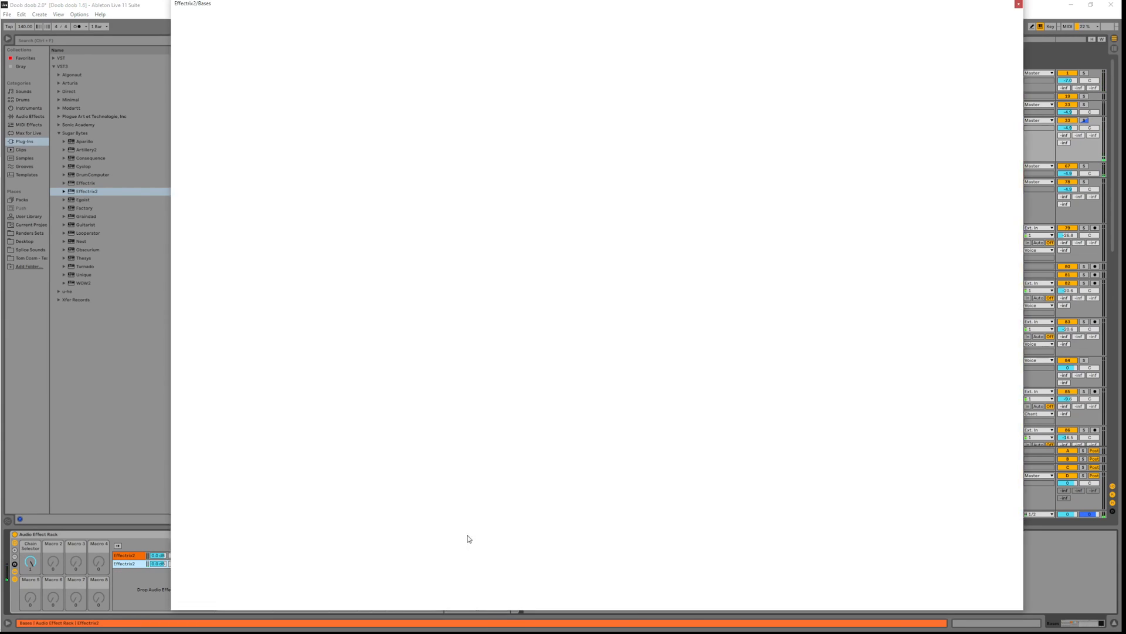
pyautogui.click(359, 31)
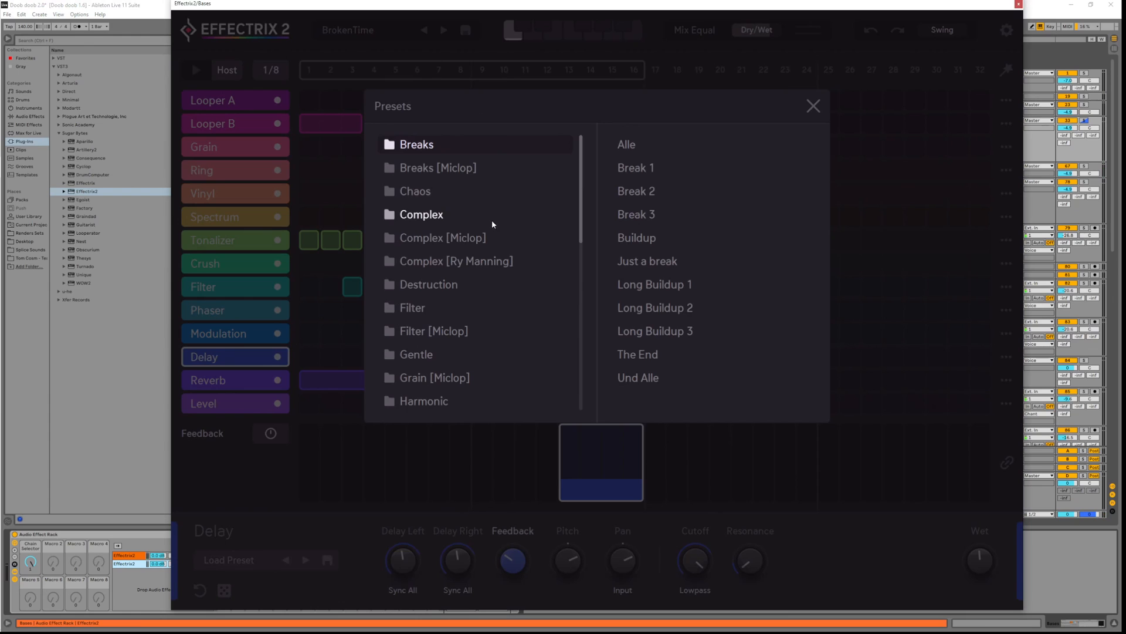
pyautogui.click(463, 260)
pyautogui.click(667, 143)
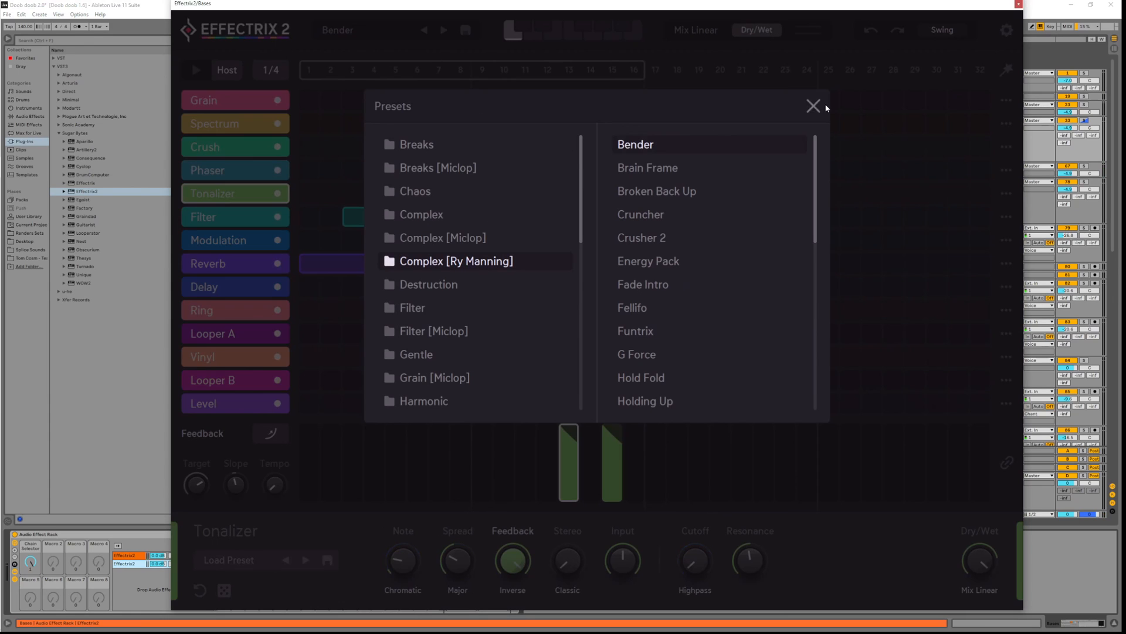
pyautogui.click(819, 108)
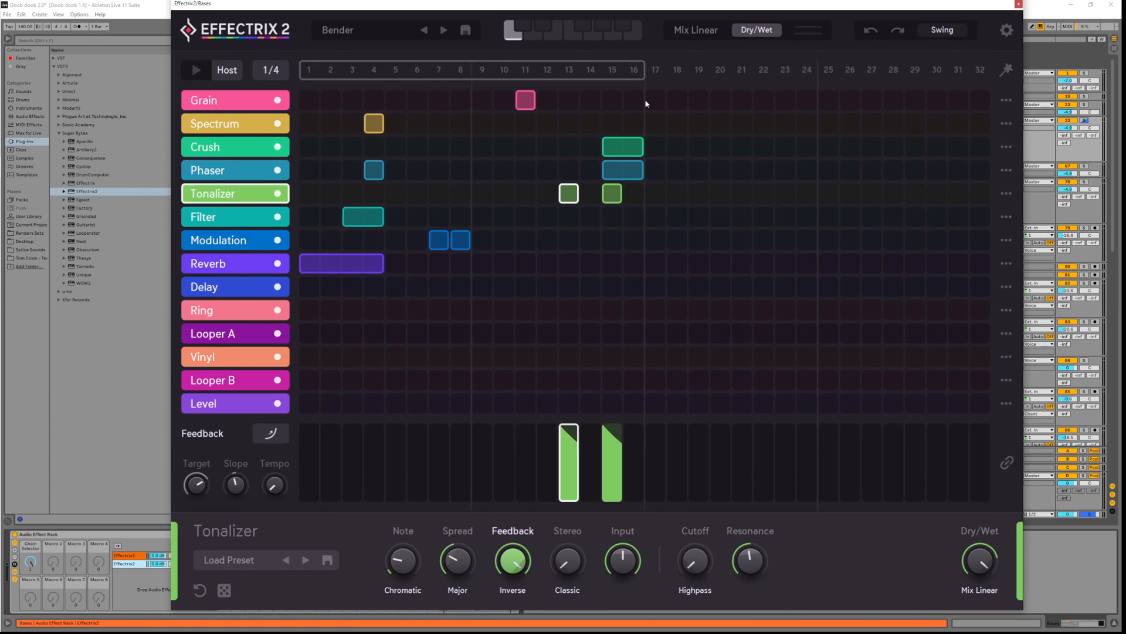
pyautogui.press('space')
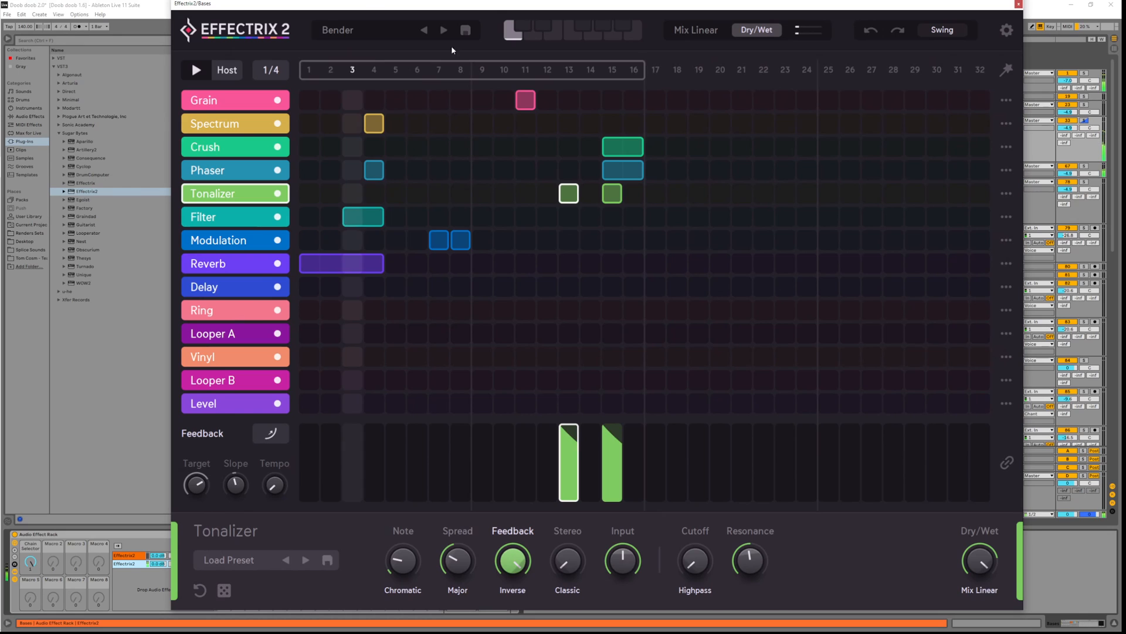
# Audition the following presets: Brain Frame, Cruncher, Energy Pack, Funtrix, through Hold Fold
pyautogui.click(445, 29)
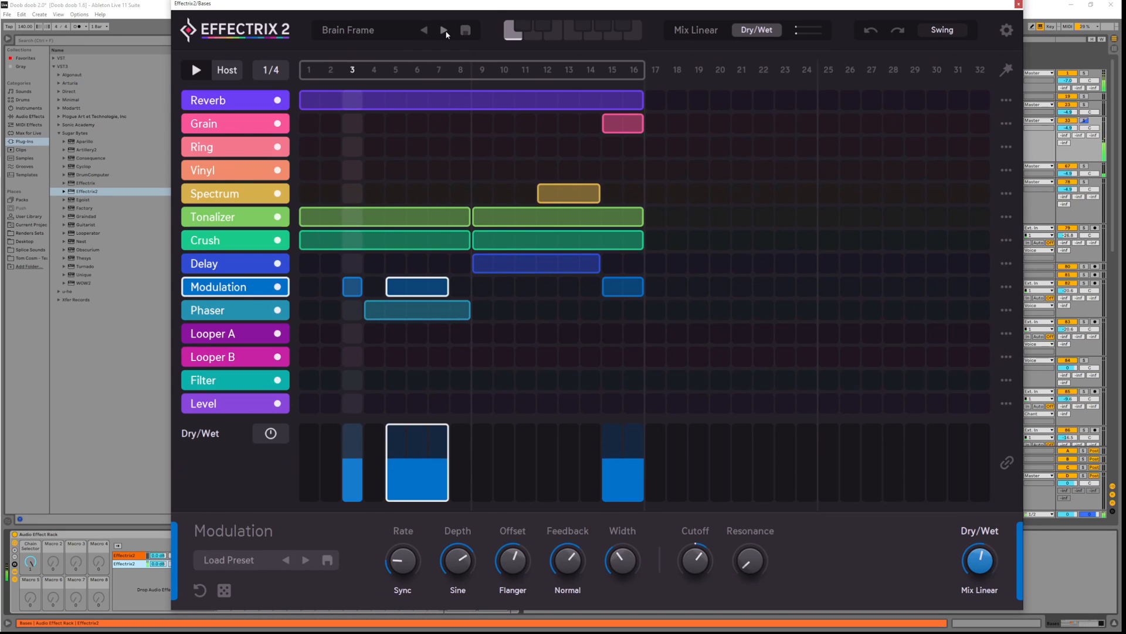
pyautogui.click(445, 29)
pyautogui.click(446, 29)
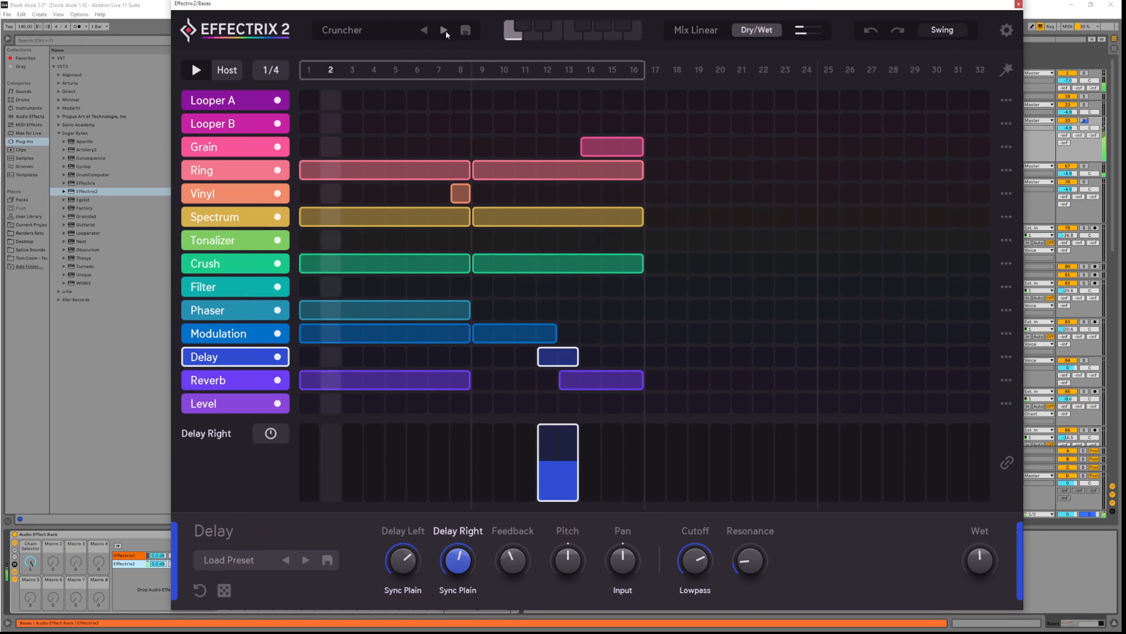
pyautogui.click(445, 32)
pyautogui.click(445, 33)
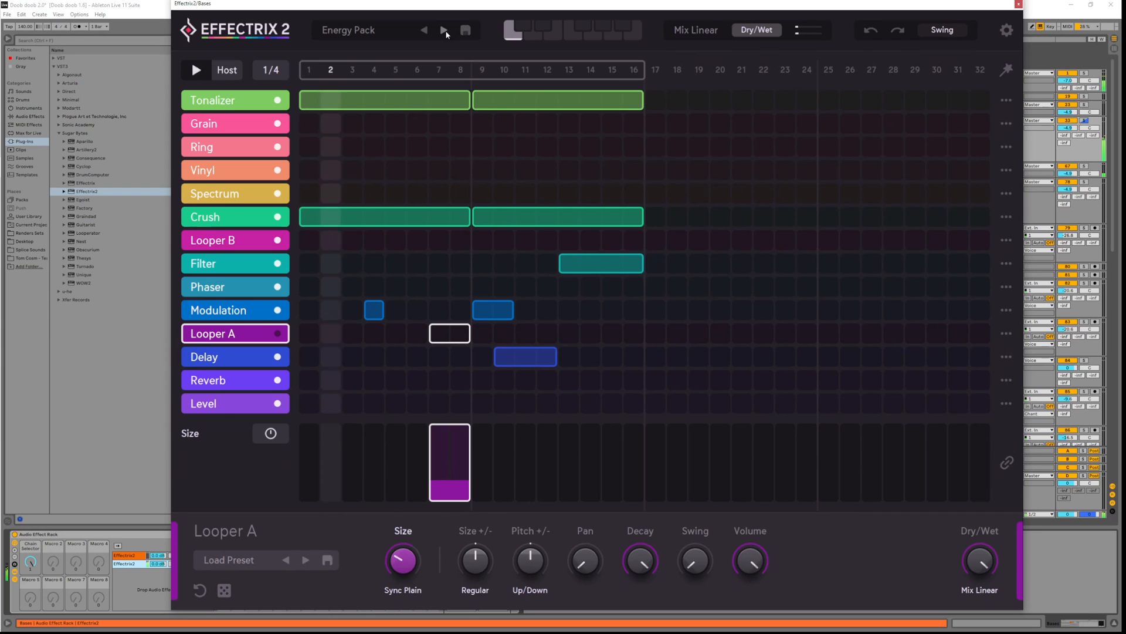
pyautogui.click(445, 30)
pyautogui.click(446, 30)
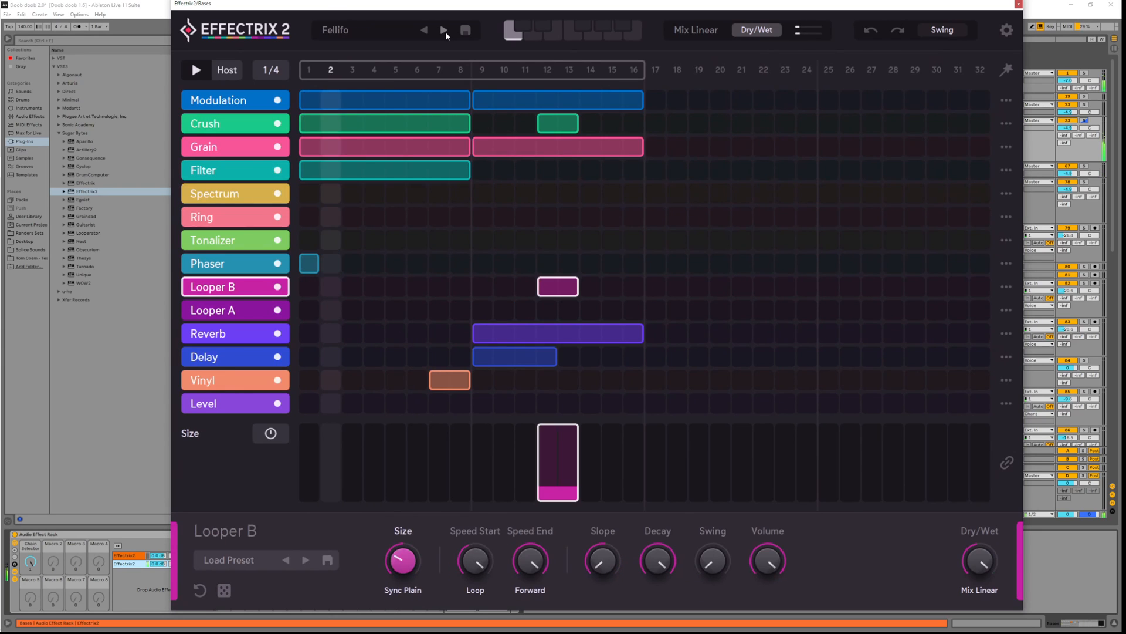
pyautogui.click(446, 31)
pyautogui.click(445, 30)
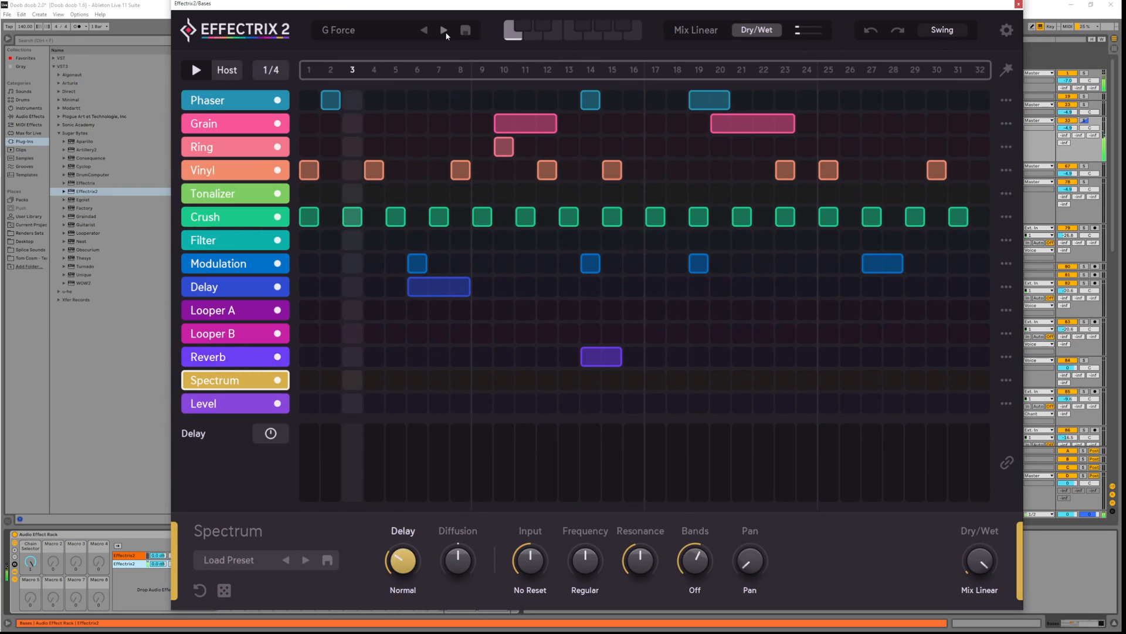
pyautogui.click(445, 31)
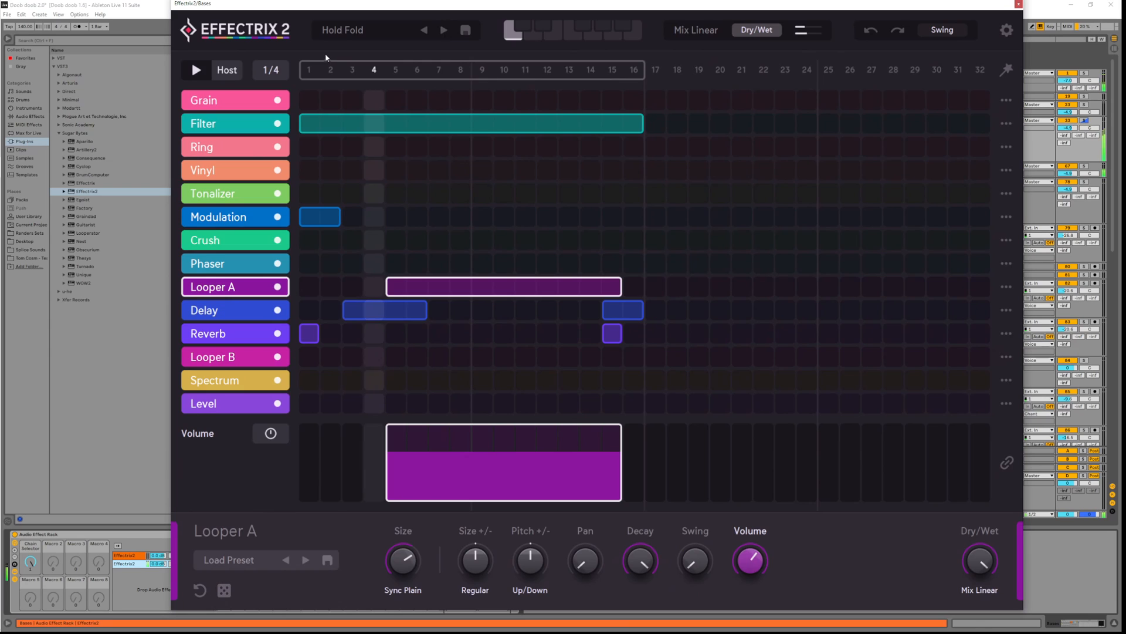
# Load Classic Stop from the Stutter folder, then audition presets through Groove Override to Level Down
pyautogui.click(350, 37)
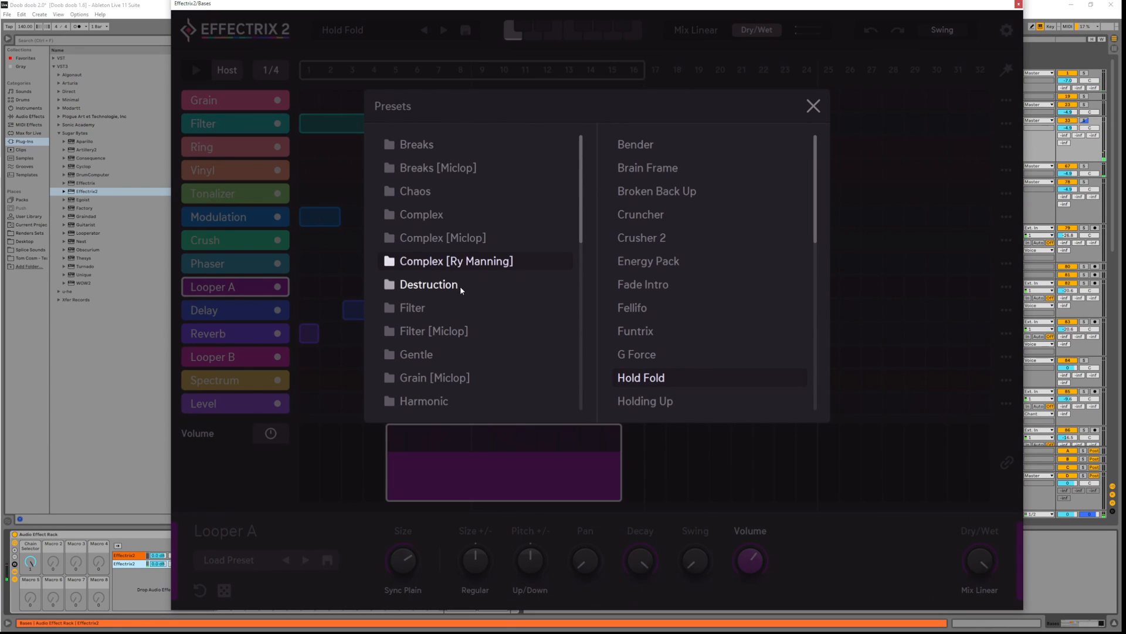
pyautogui.scroll(-5, 463, 311)
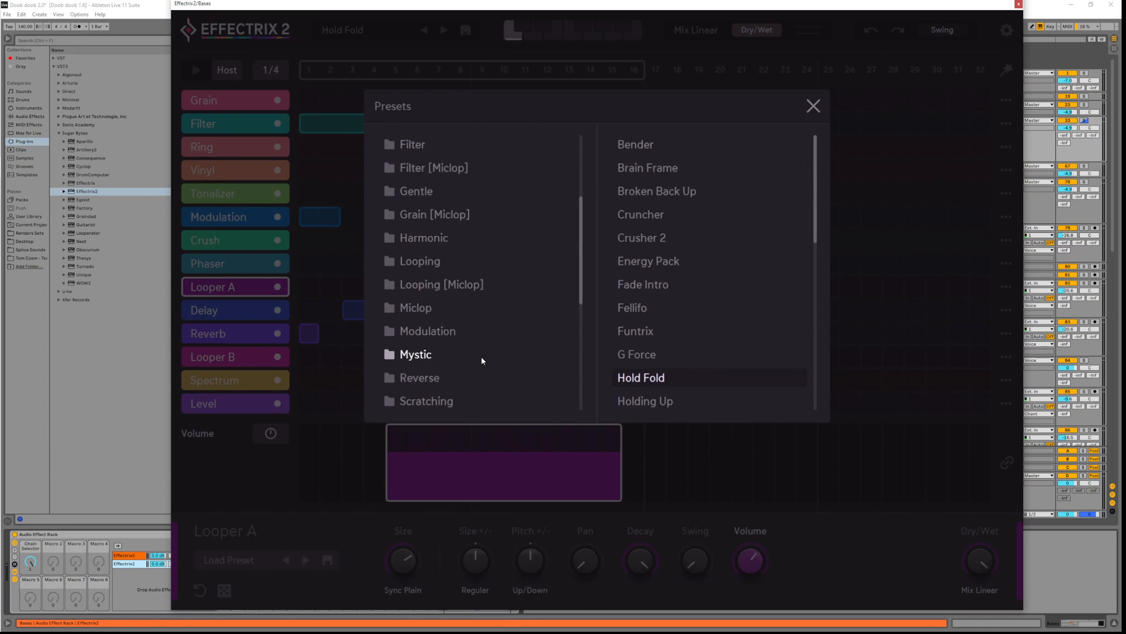
pyautogui.scroll(-5, 463, 352)
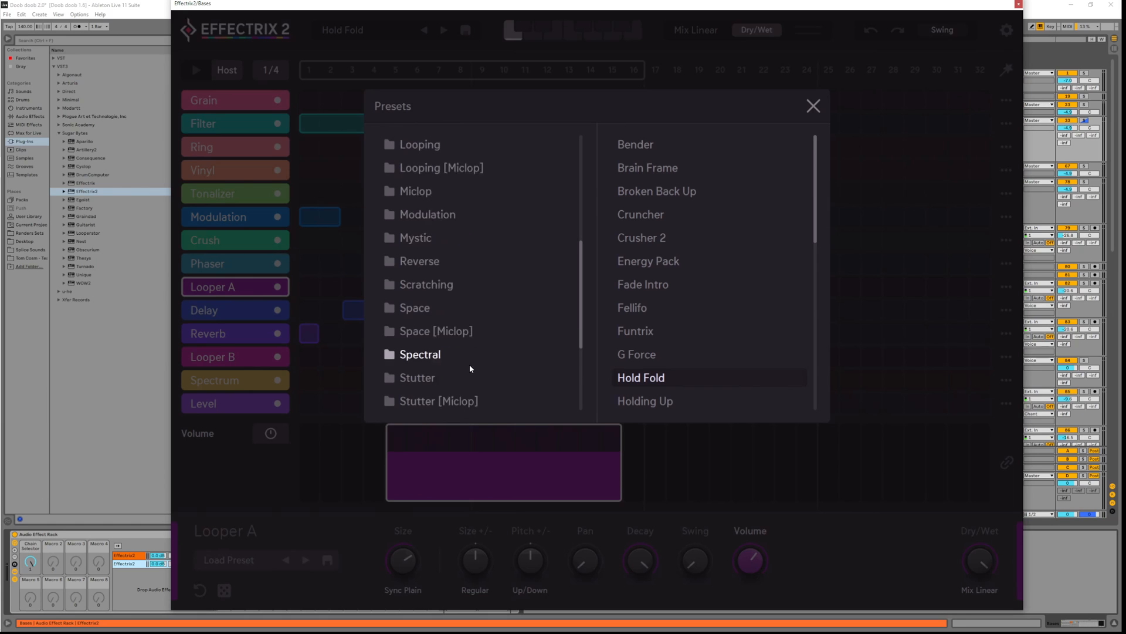
pyautogui.scroll(-1, 492, 386)
pyautogui.click(415, 311)
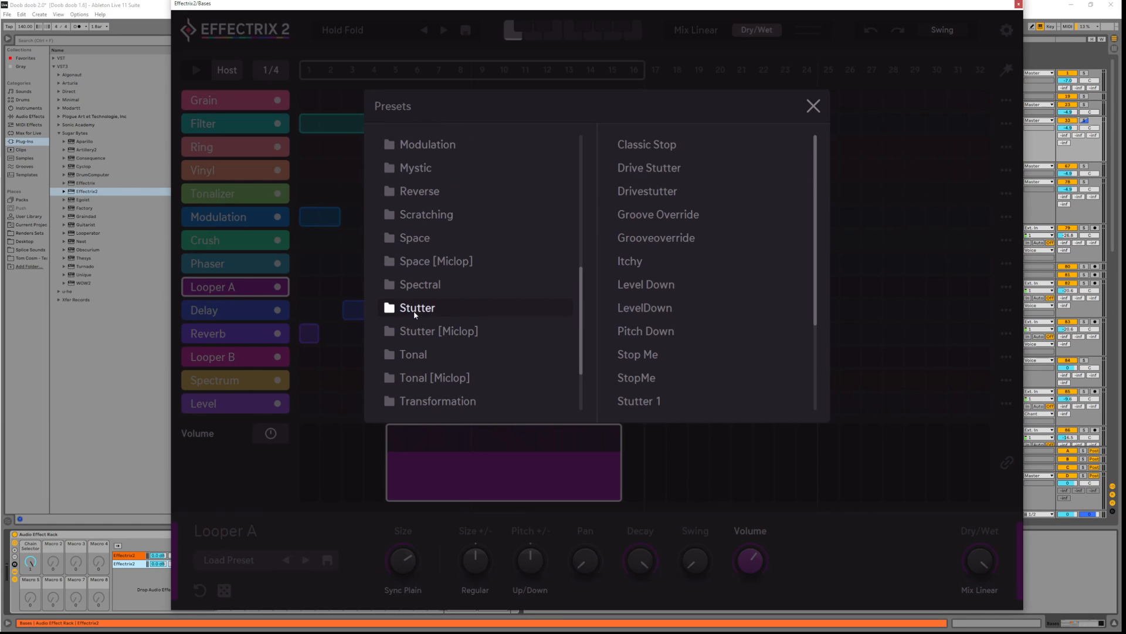
pyautogui.click(682, 145)
pyautogui.click(813, 106)
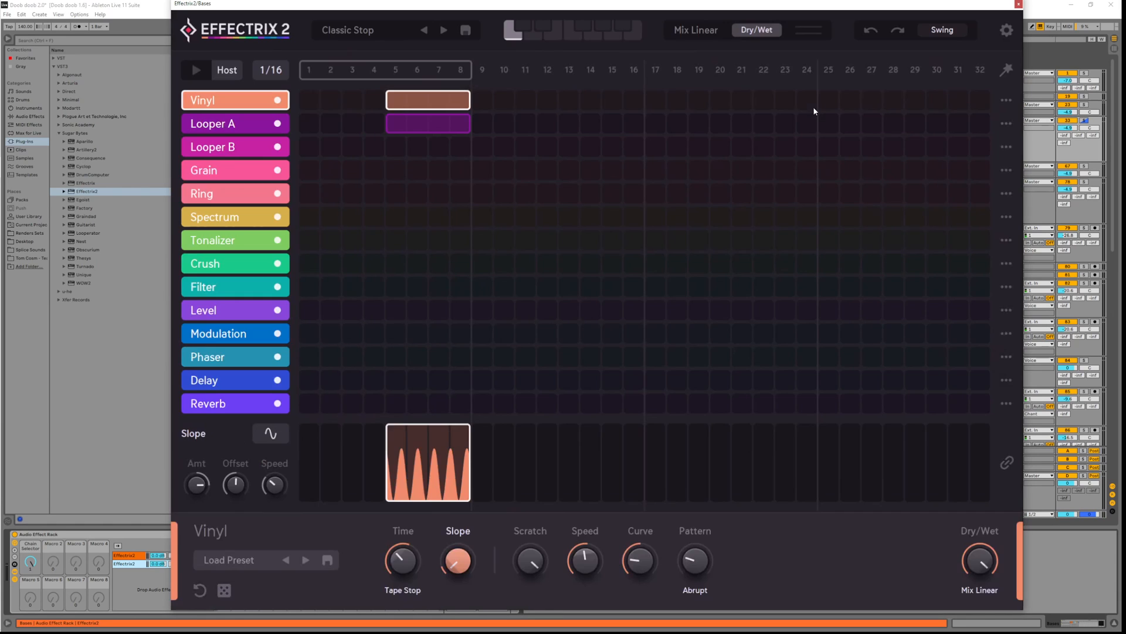
pyautogui.click(442, 31)
pyautogui.click(443, 30)
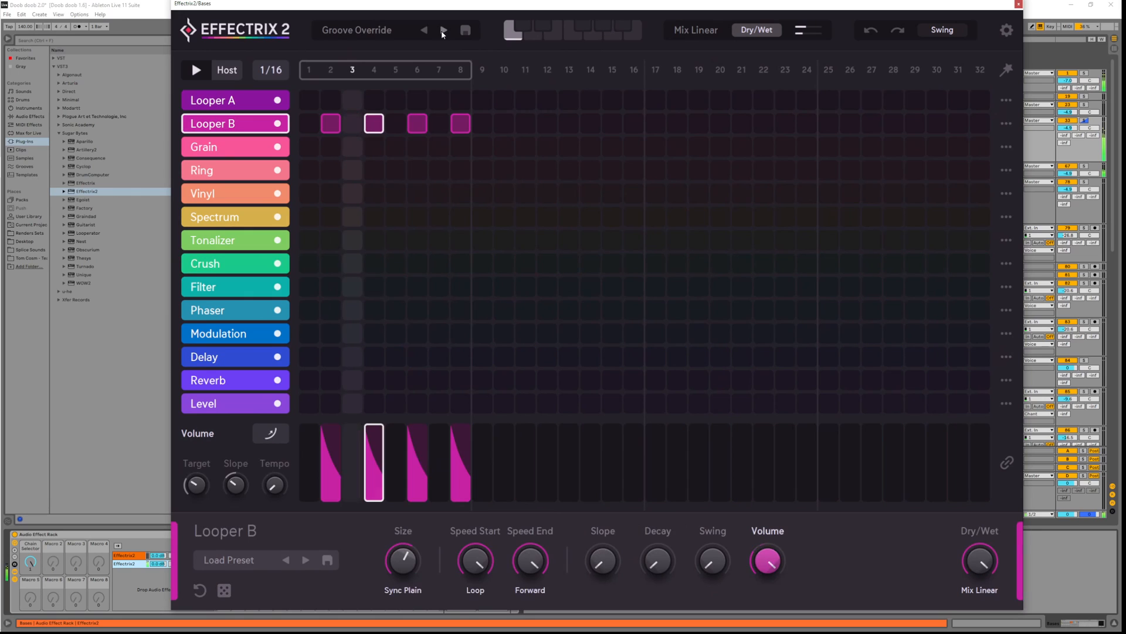
pyautogui.click(443, 31)
pyautogui.click(442, 30)
pyautogui.click(442, 30)
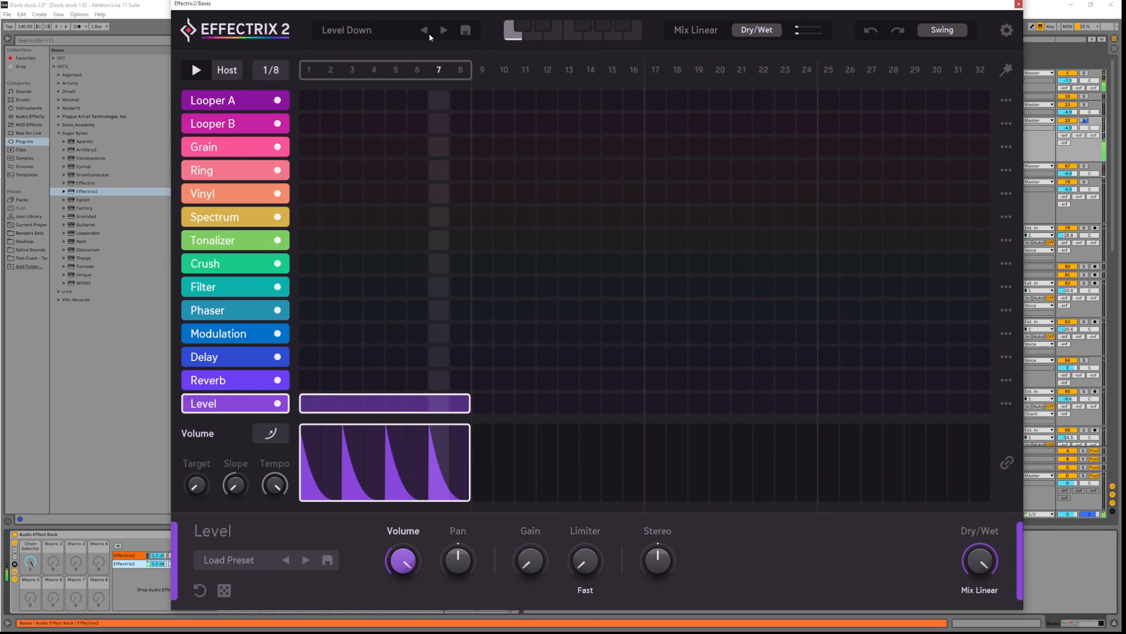
# Load Bath Terror from the Complex folder, then audition Bird and Bit Stage with playback
pyautogui.click(376, 30)
pyautogui.scroll(5, 512, 262)
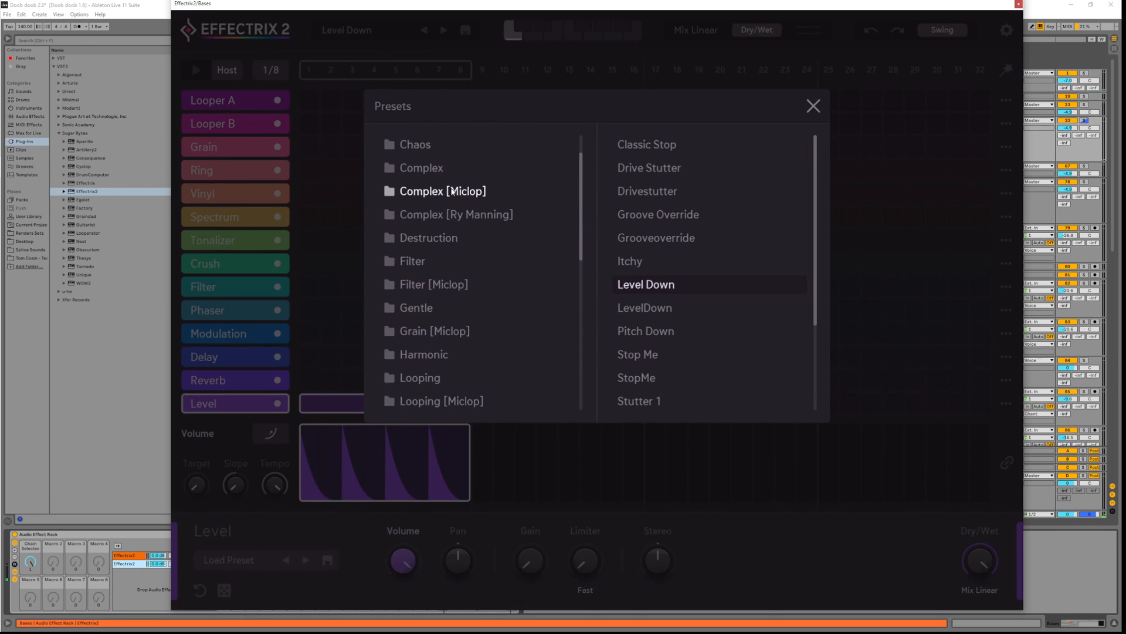
pyautogui.click(448, 171)
pyautogui.click(665, 154)
pyautogui.click(816, 107)
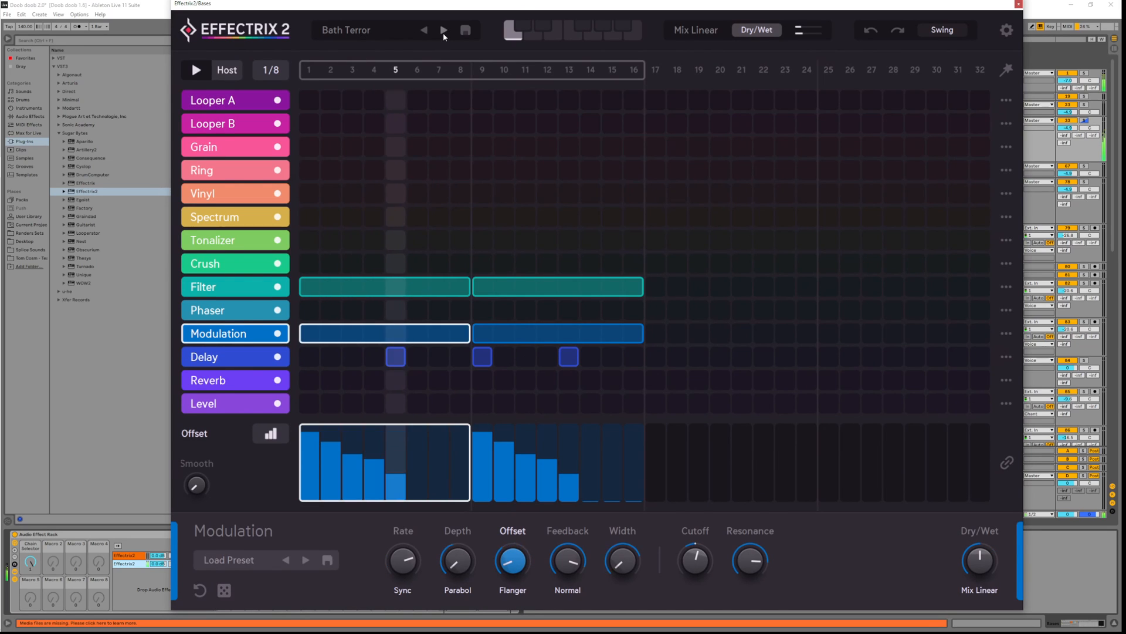
pyautogui.click(444, 30)
pyautogui.click(444, 30)
pyautogui.click(444, 29)
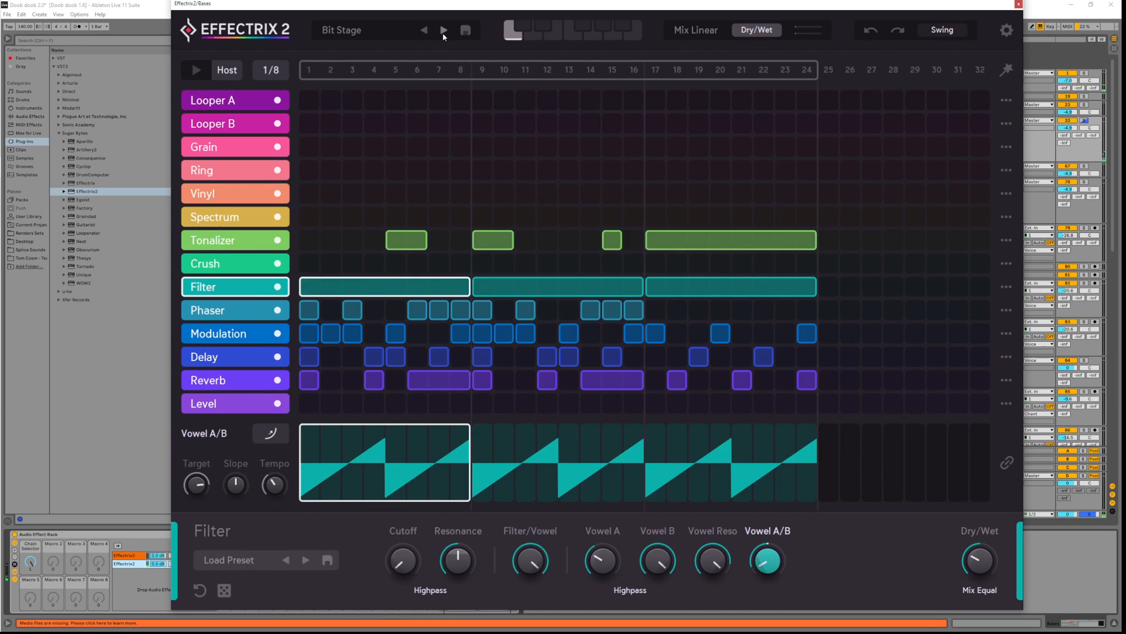
pyautogui.press('space')
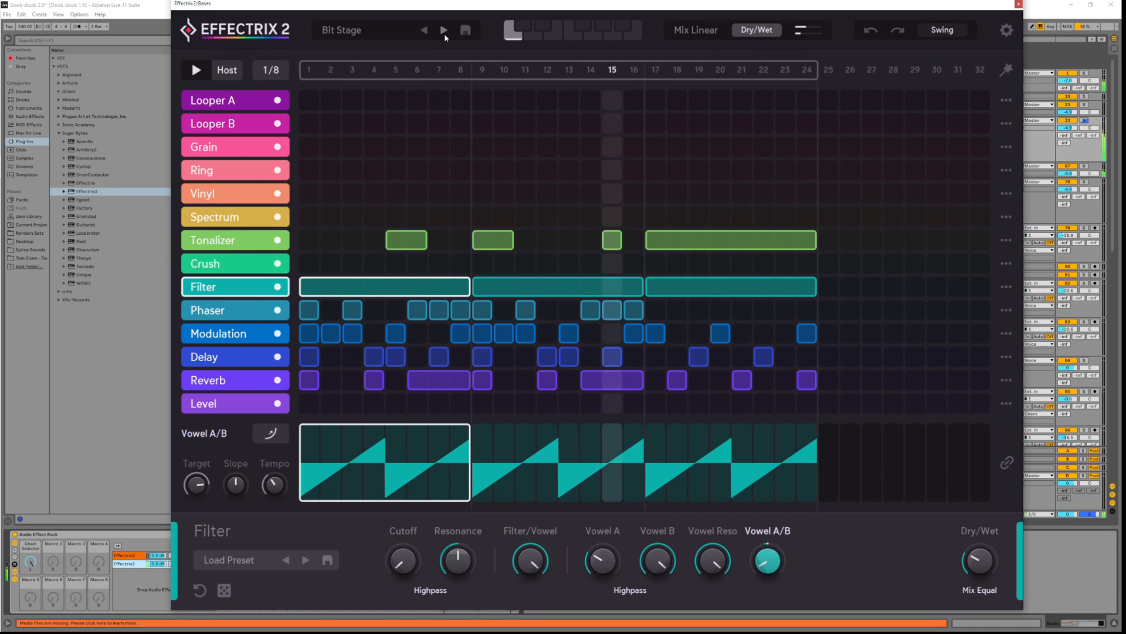
# Step through Build and Stop, Circus Shot and Iron And Bird until Room Design is loaded
pyautogui.click(445, 33)
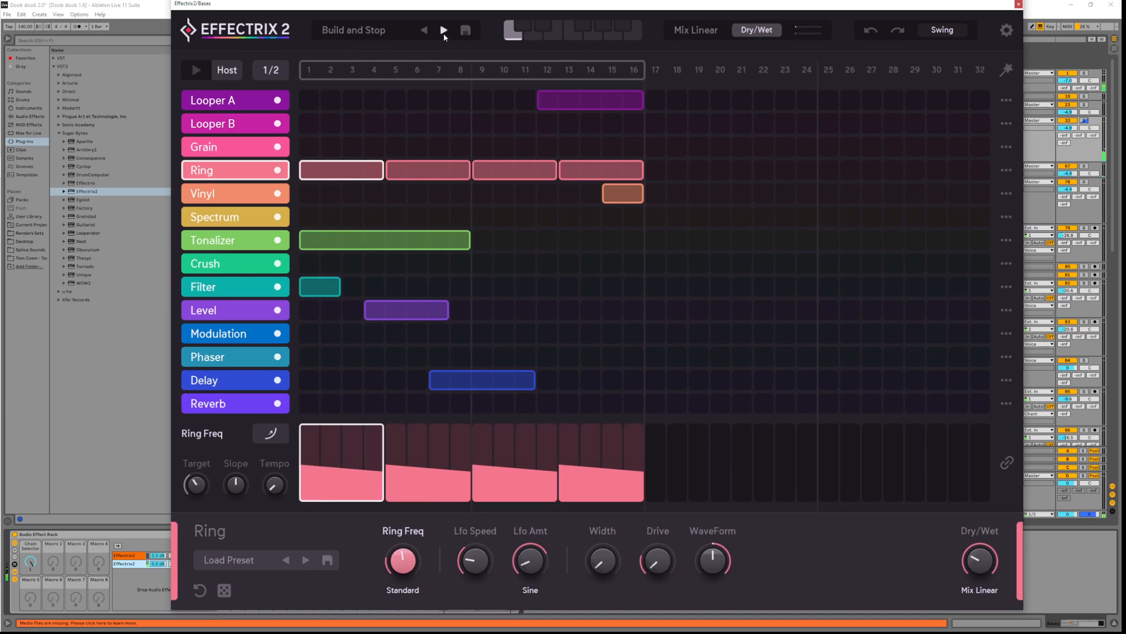
pyautogui.click(445, 34)
pyautogui.click(427, 34)
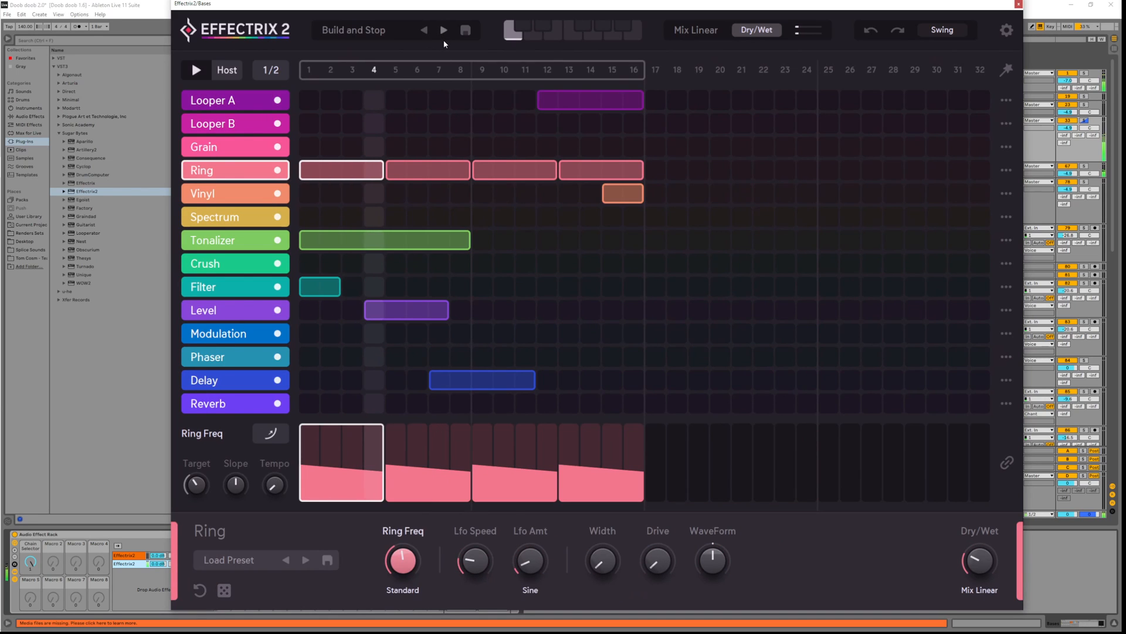
pyautogui.click(443, 33)
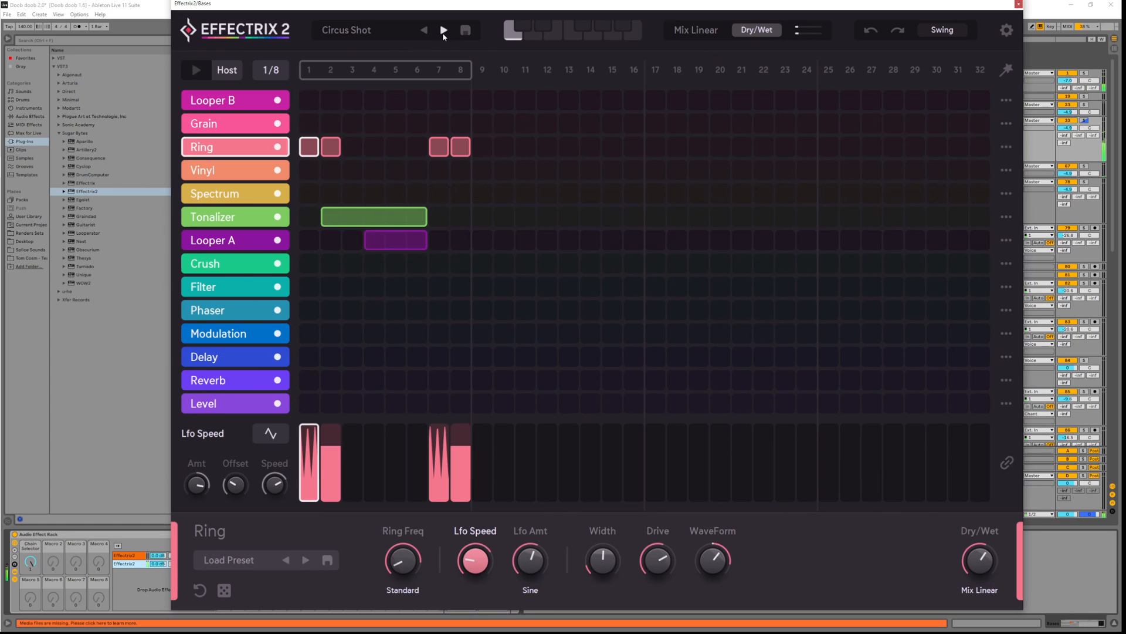
pyautogui.click(443, 32)
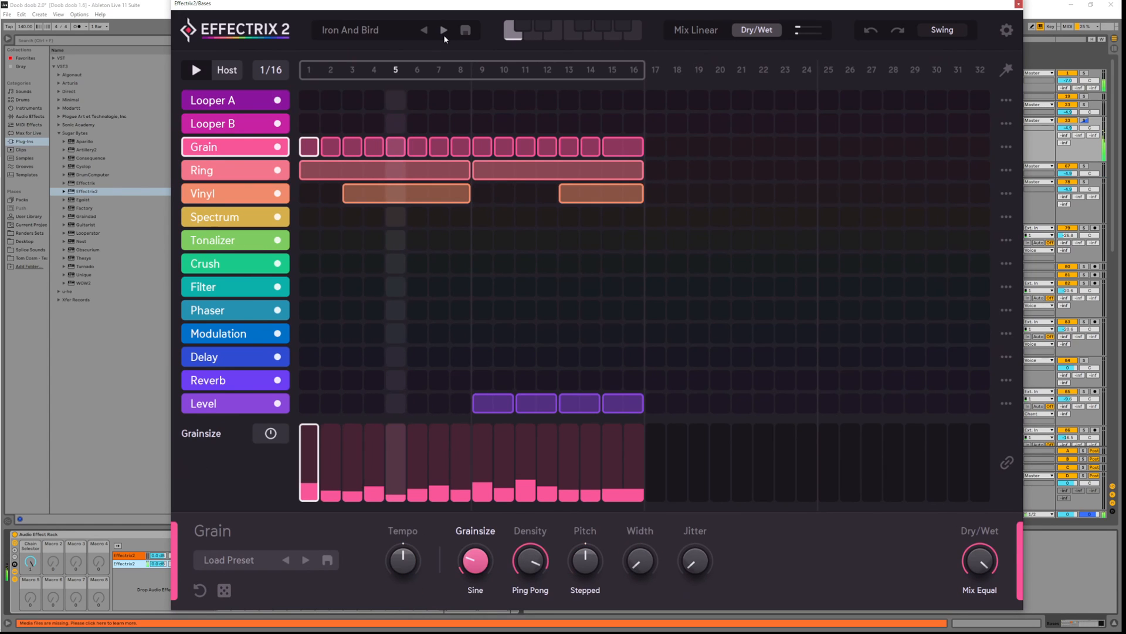
pyautogui.click(443, 33)
pyautogui.click(443, 33)
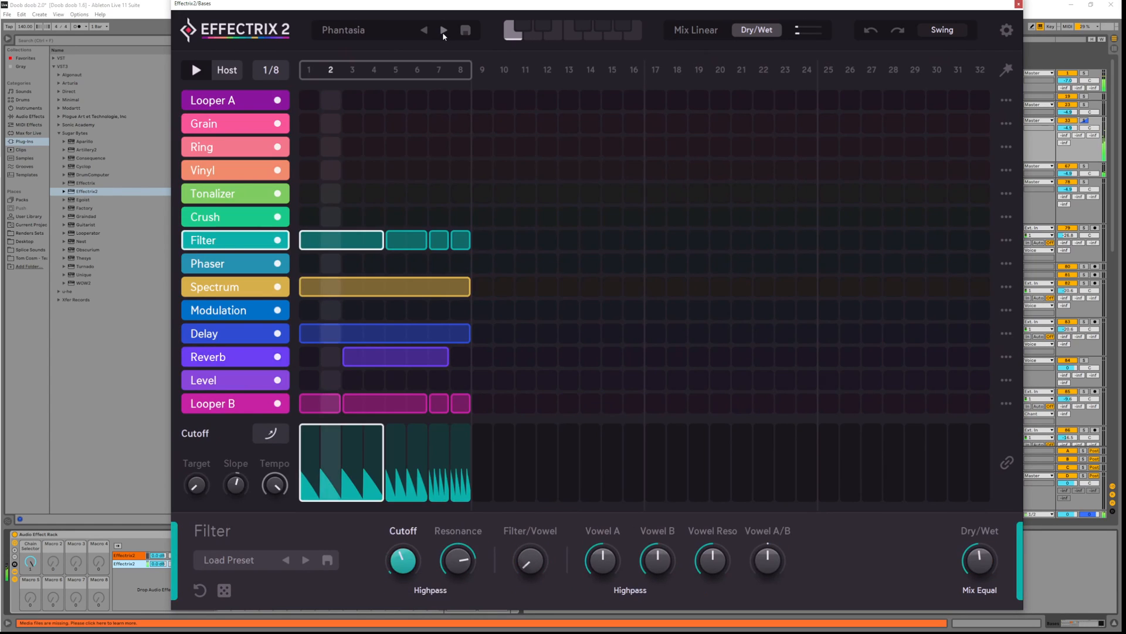
pyautogui.click(444, 32)
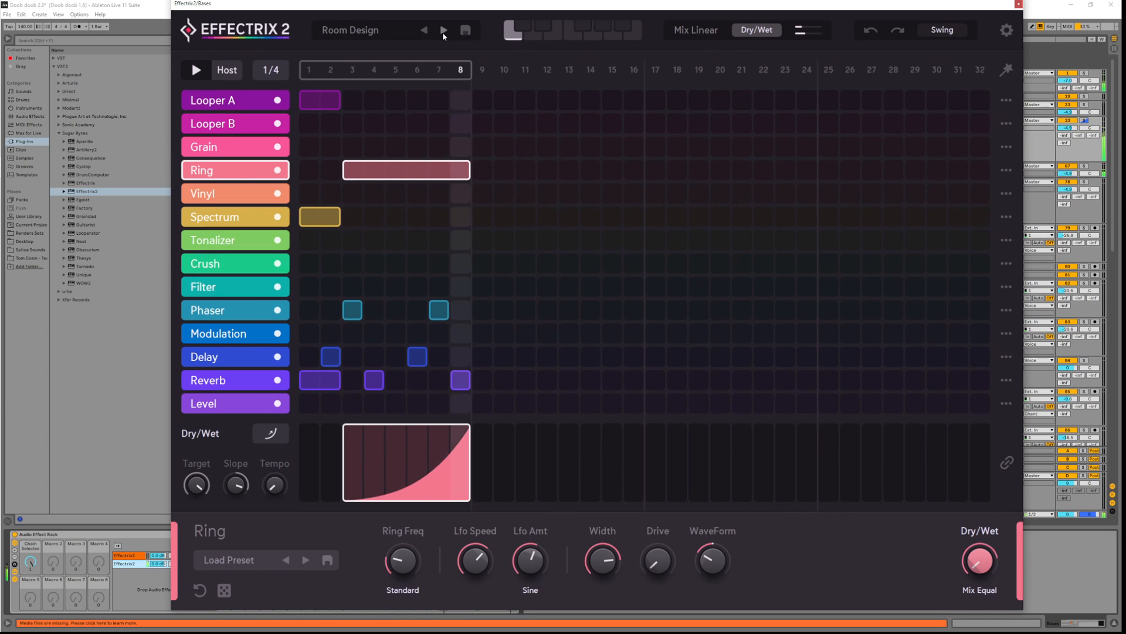
# Delete the Ring block, try a Grain block across steps 3 to 8, then remove it
pyautogui.press('space')
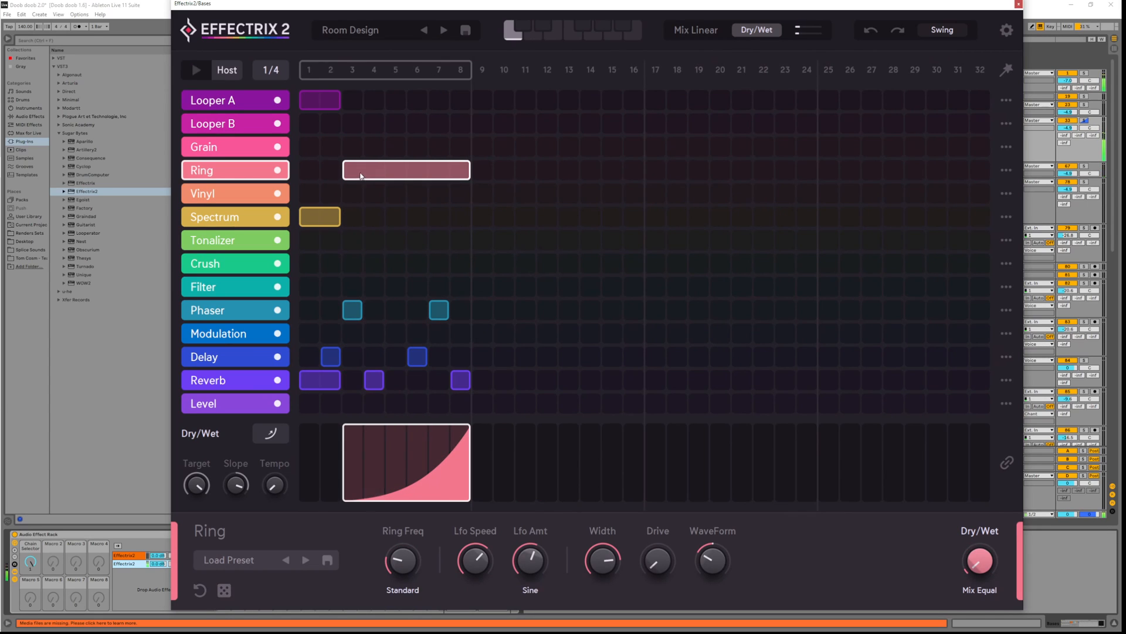
pyautogui.click(362, 178)
pyautogui.moveTo(359, 147); pyautogui.dragTo(470, 151)
pyautogui.press('space')
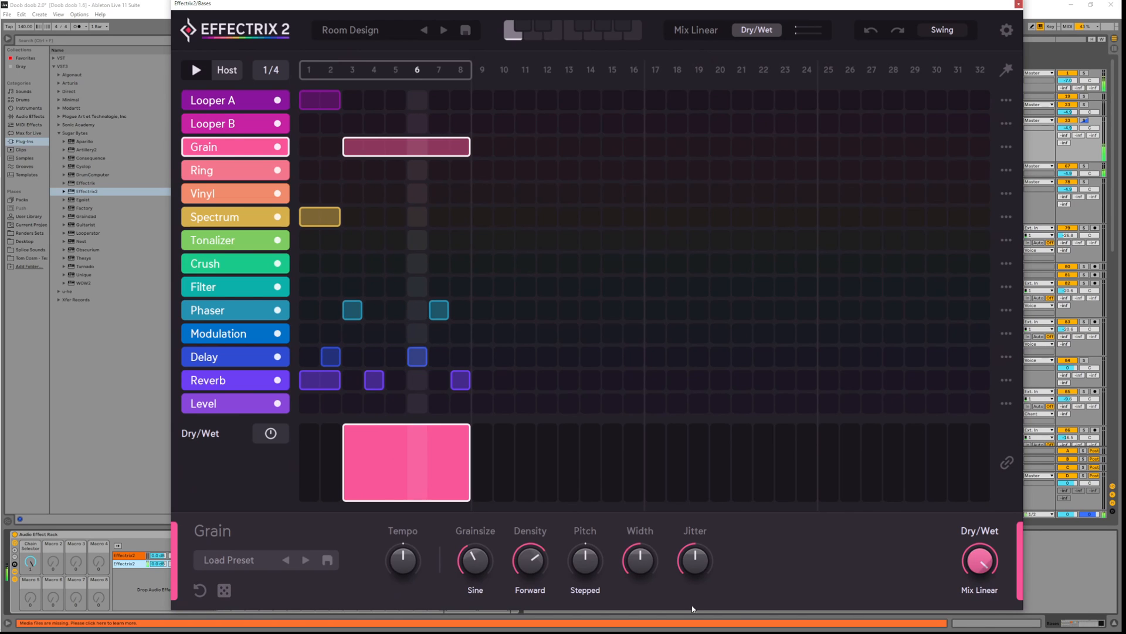
pyautogui.click(352, 153)
# Draw a Crush block across steps 3 to 8 and lower its Sample Rate to about 25%
pyautogui.moveTo(351, 264); pyautogui.dragTo(461, 264)
pyautogui.moveTo(713, 561); pyautogui.dragTo(721, 532)
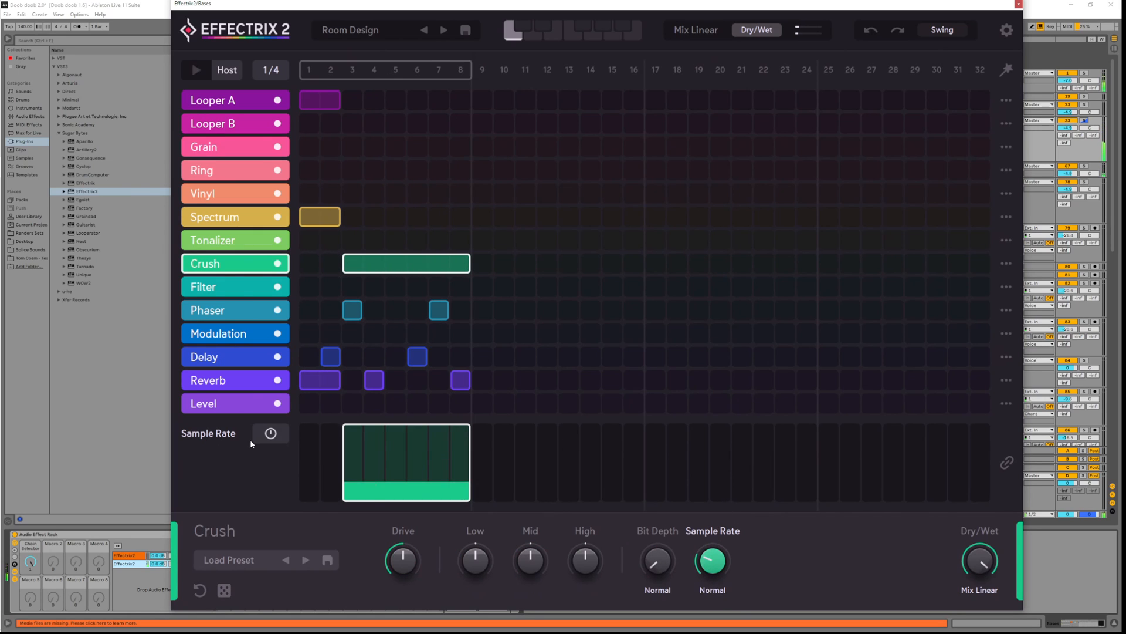
pyautogui.click(270, 433)
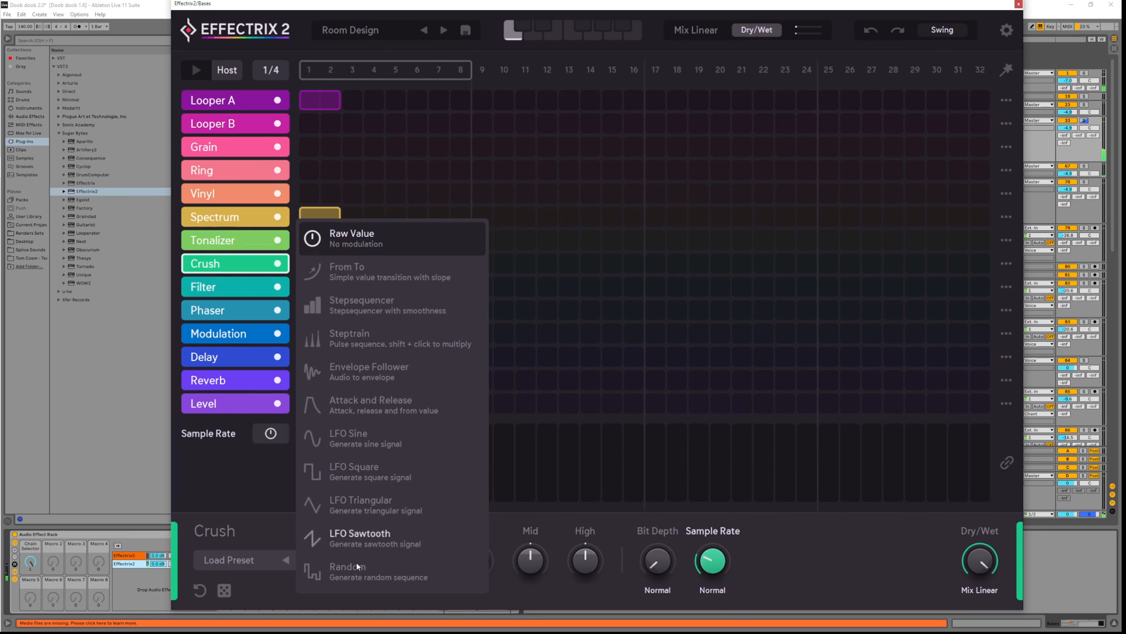
# Modulate Crush's Sample Rate with a sine LFO at about 42 offset, Dry/Wet near 51
pyautogui.click(385, 445)
pyautogui.press('space')
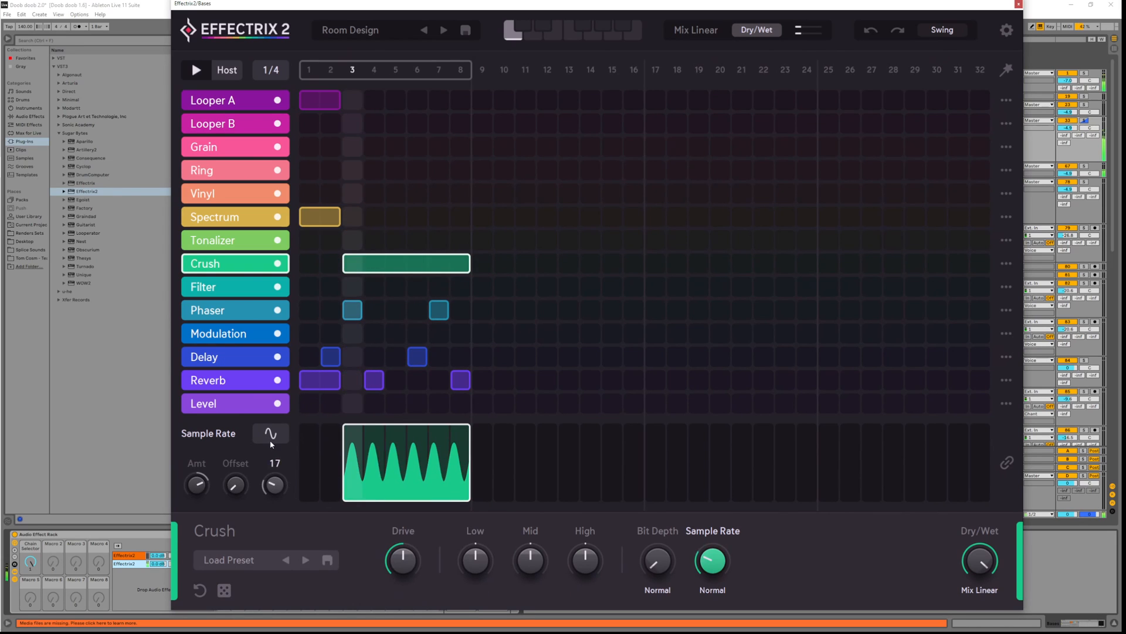
pyautogui.moveTo(980, 561); pyautogui.dragTo(981, 564)
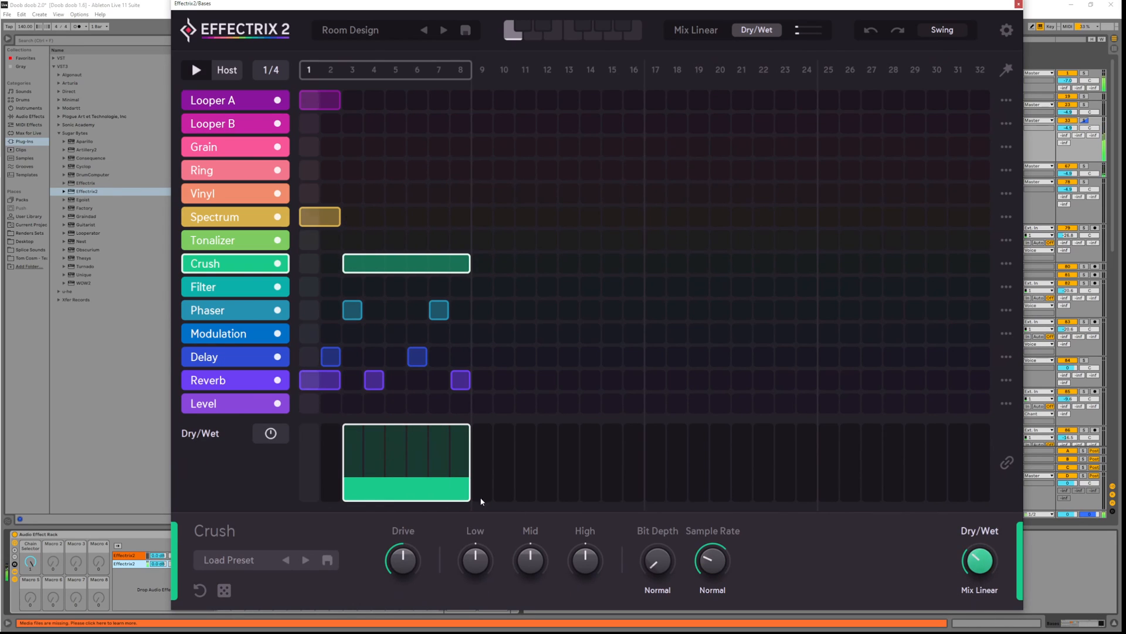
pyautogui.click(711, 561)
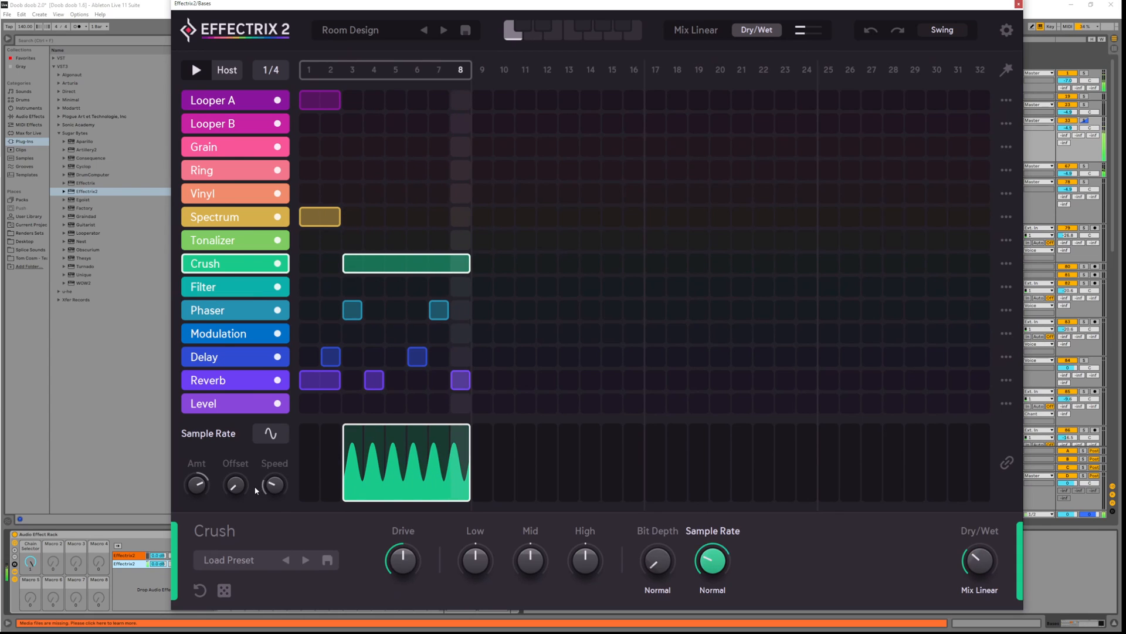
pyautogui.press('space')
pyautogui.moveTo(238, 492); pyautogui.dragTo(234, 417)
pyautogui.press('space')
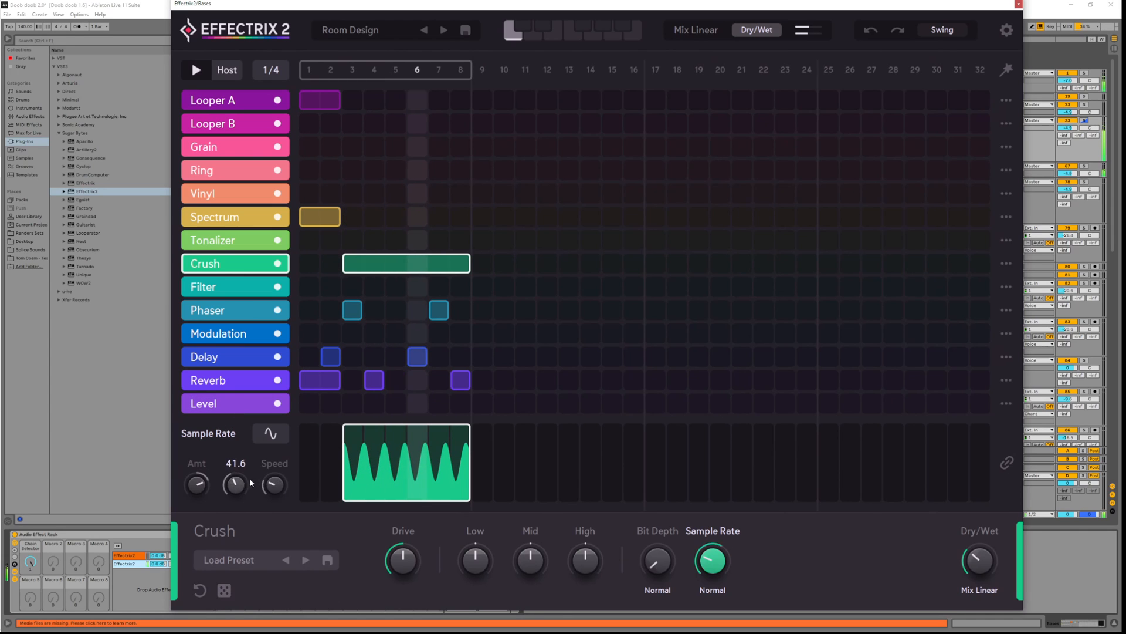
pyautogui.moveTo(239, 486)
pyautogui.mouseDown()
pyautogui.moveTo(238, 469)
pyautogui.moveTo(240, 487)
pyautogui.mouseUp()
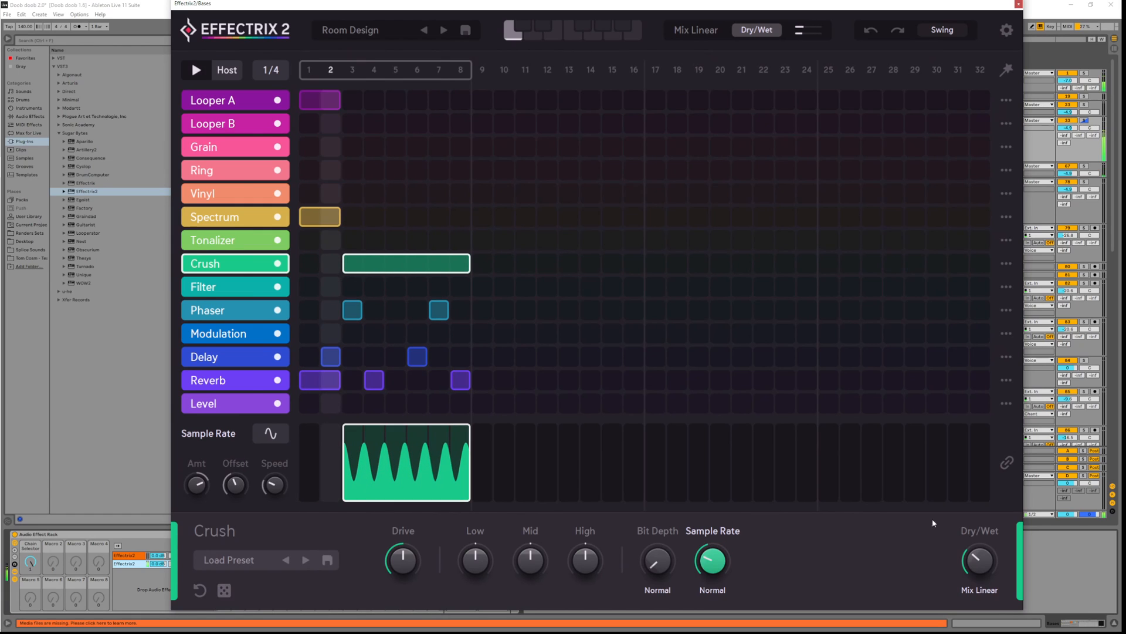
# Give Crush's Dry/Wet a From To ramp starting near 6 with increased slope
pyautogui.click(986, 564)
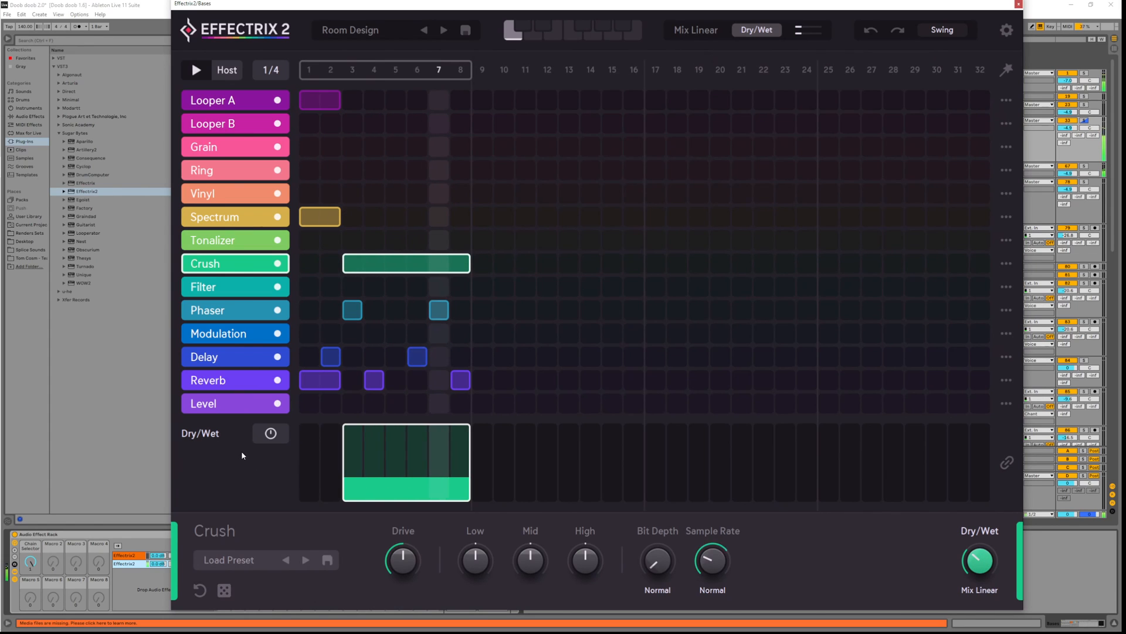
pyautogui.click(270, 433)
pyautogui.click(363, 276)
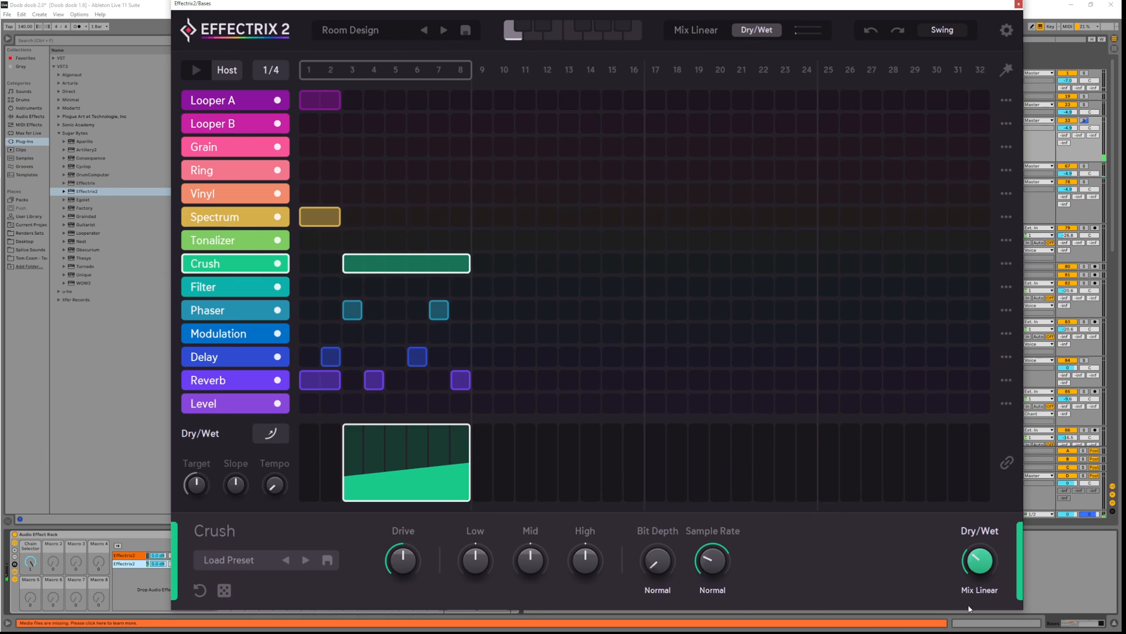
pyautogui.moveTo(987, 561); pyautogui.dragTo(990, 590)
pyautogui.press('space')
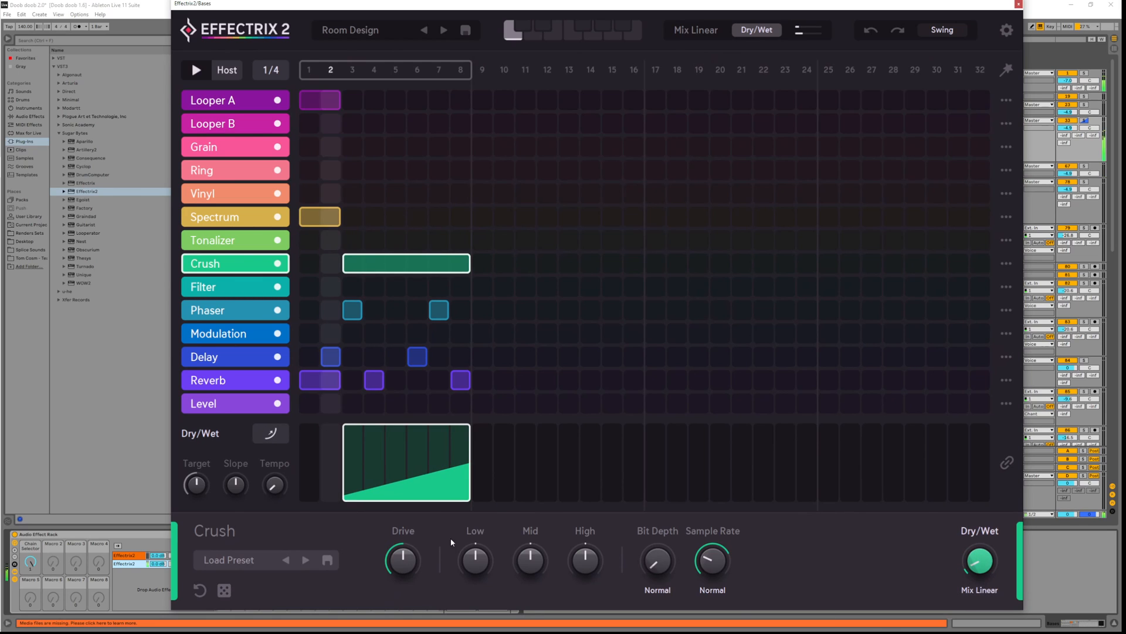
pyautogui.moveTo(235, 469); pyautogui.dragTo(232, 450)
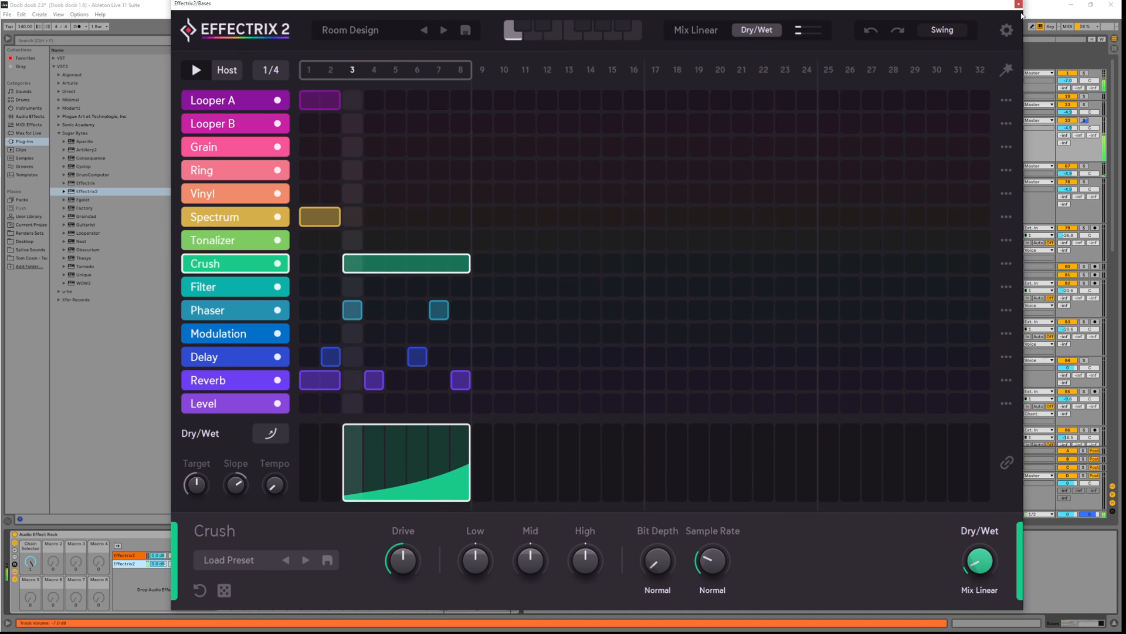
pyautogui.click(1019, 4)
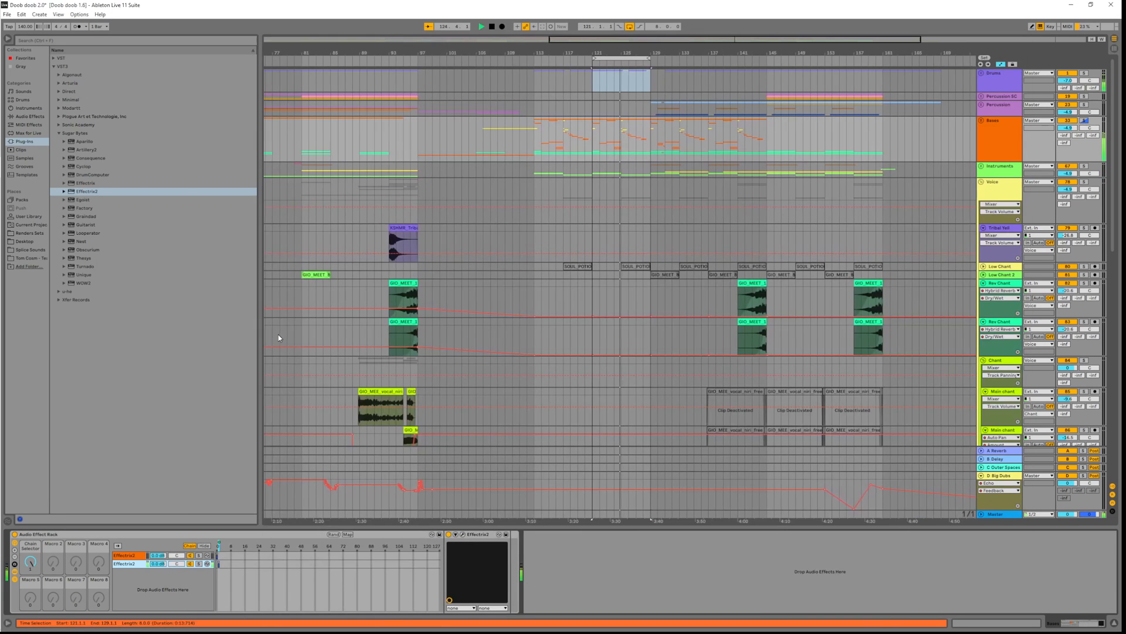
pyautogui.click(31, 564)
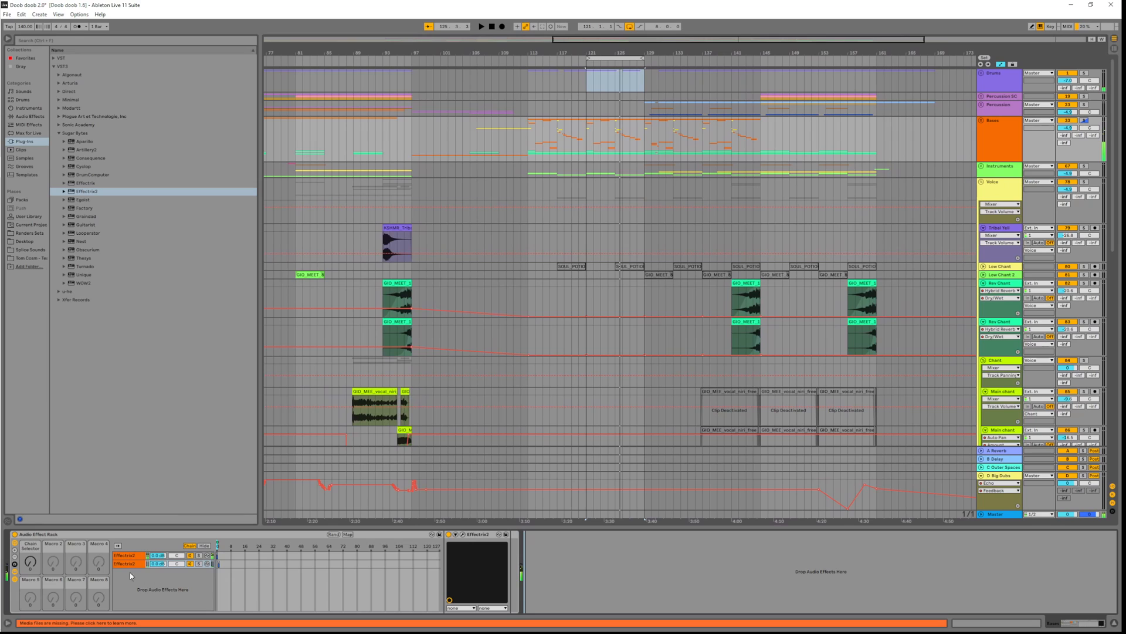
pyautogui.click(131, 557)
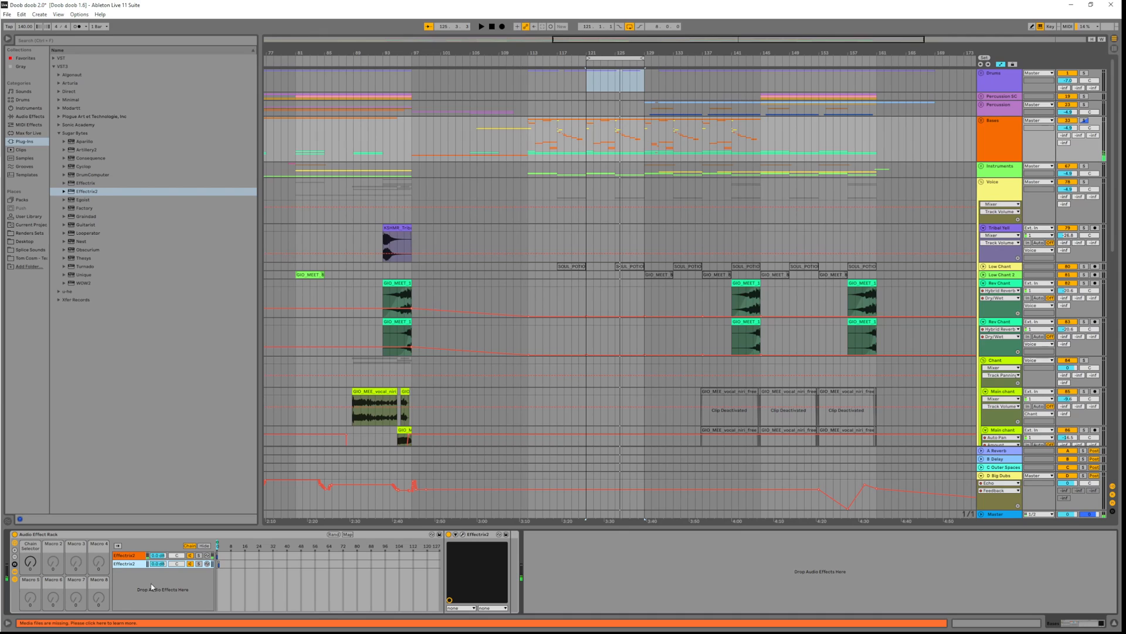
# Rename the first Effectrix2 chain to Main and select the second chain
pyautogui.click(31, 562)
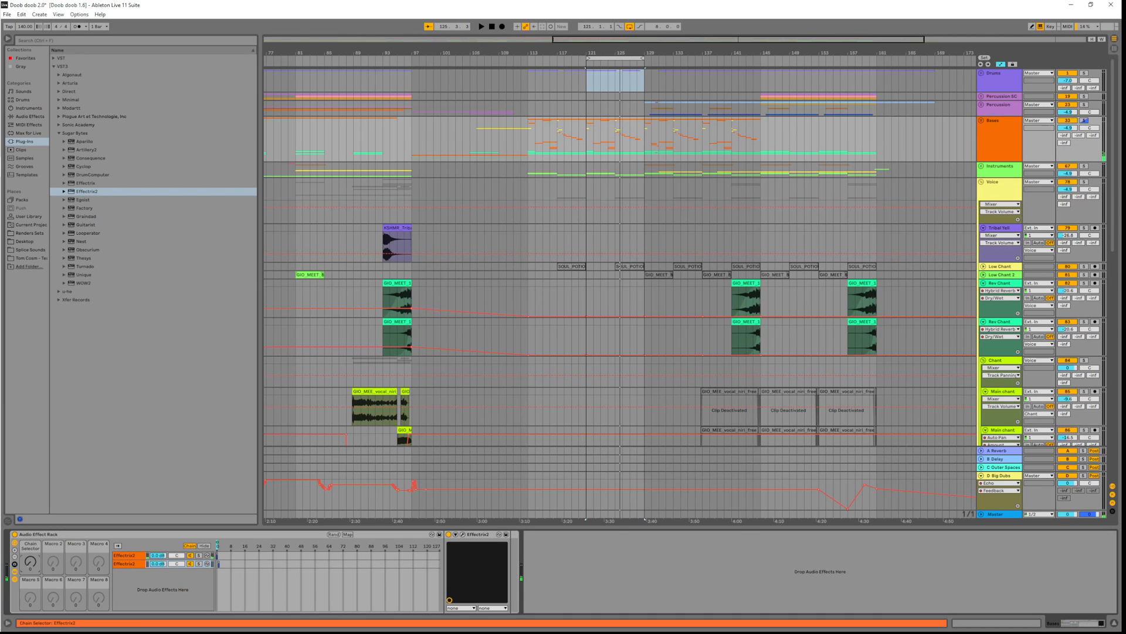
pyautogui.click(126, 558)
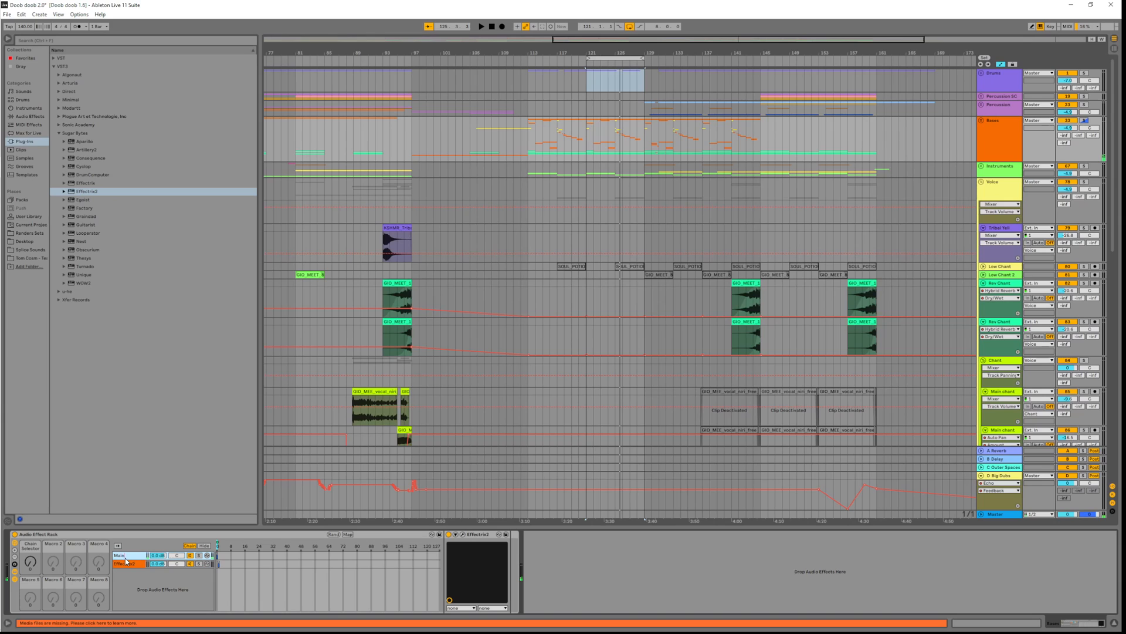
pyautogui.press('Tab')
pyautogui.press('Tab')
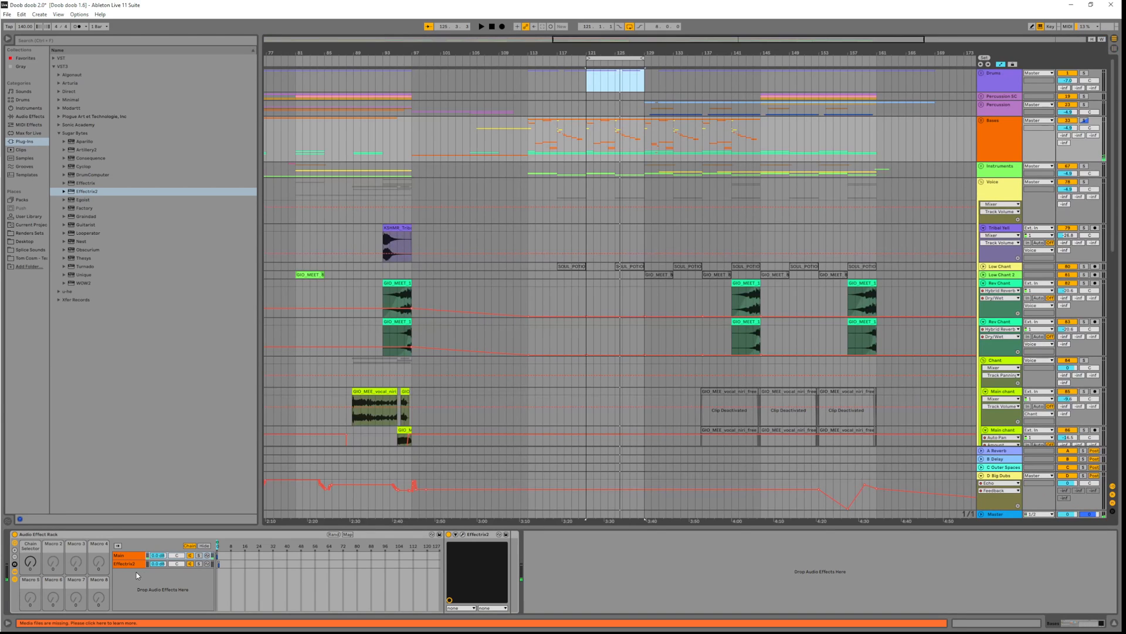
pyautogui.click(134, 564)
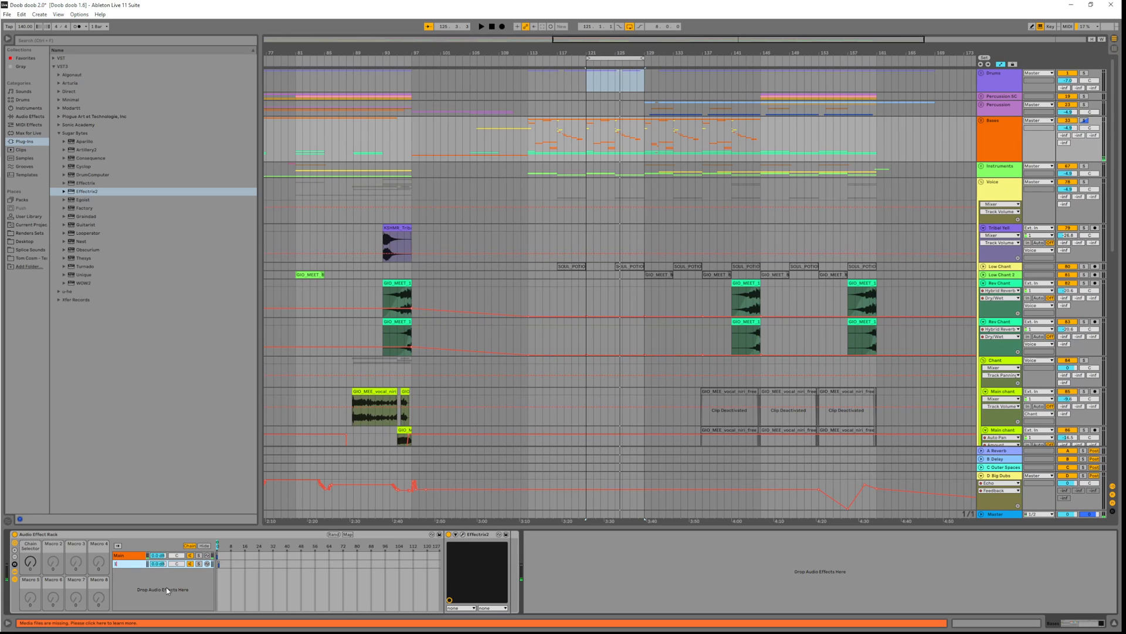
# Set the Chain Selector macro to 0, select the second chain, and play the track
pyautogui.moveTo(31, 570); pyautogui.dragTo(31, 581)
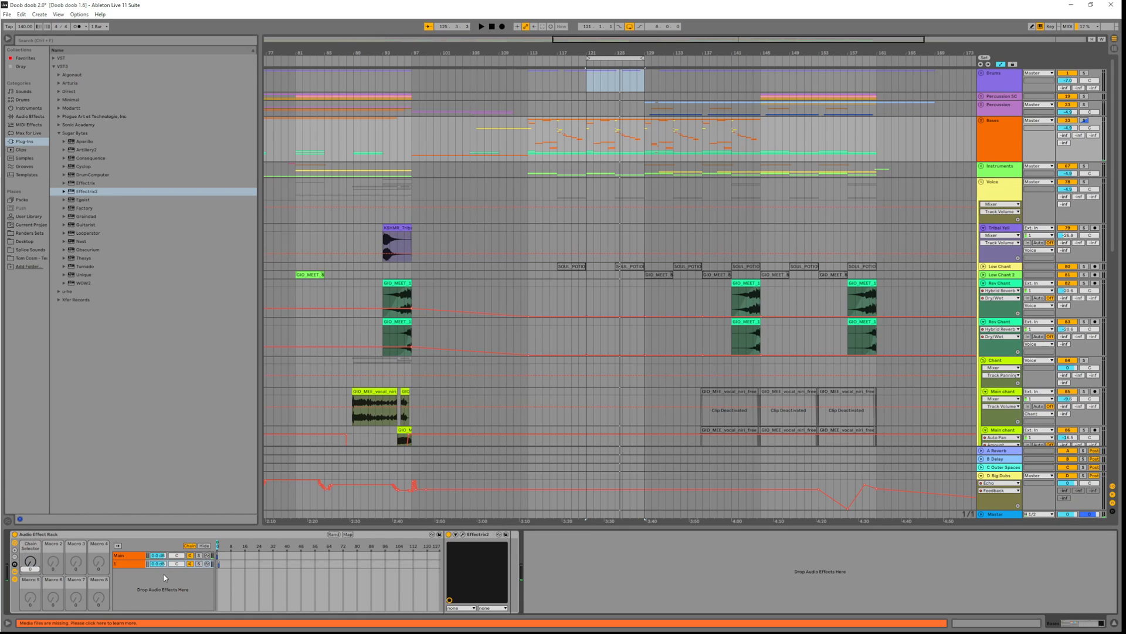
pyautogui.click(650, 570)
pyautogui.click(218, 564)
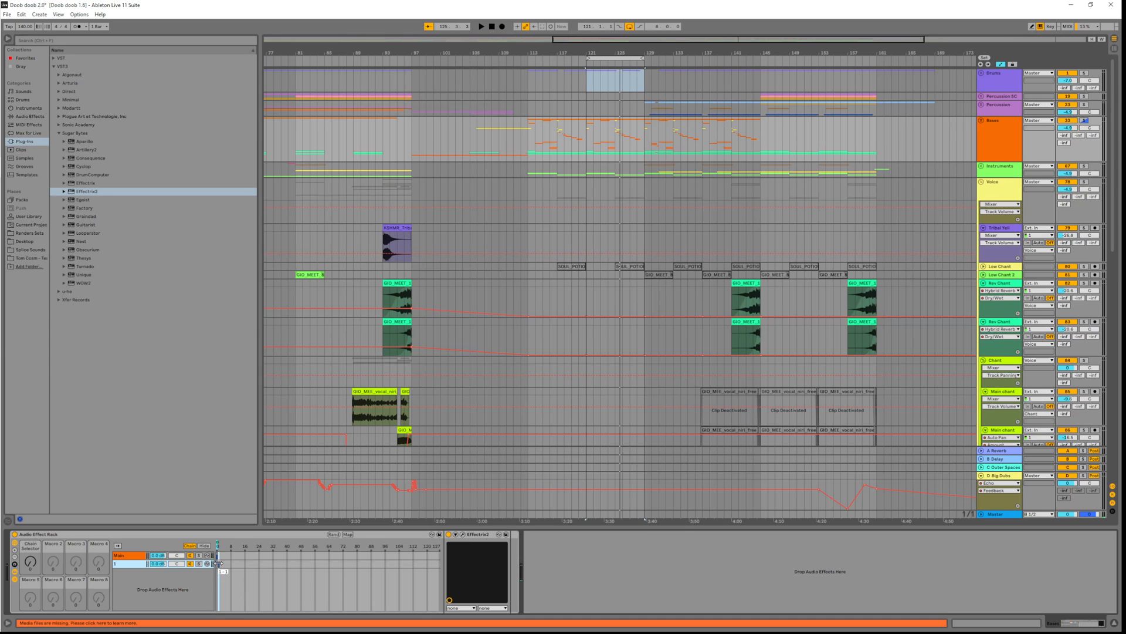
pyautogui.press('space')
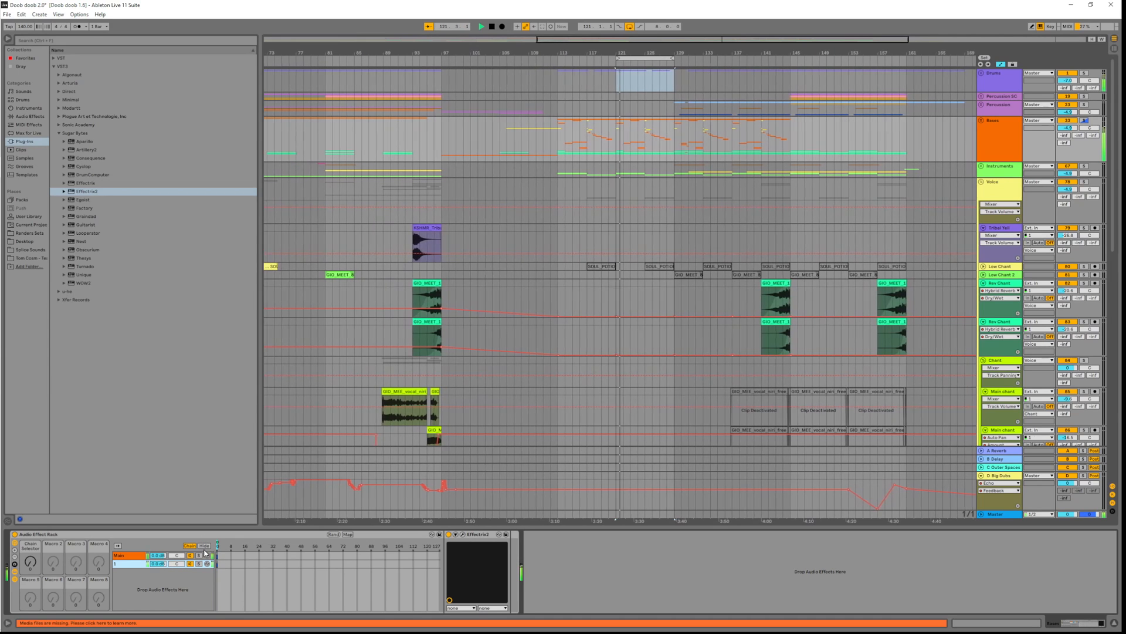